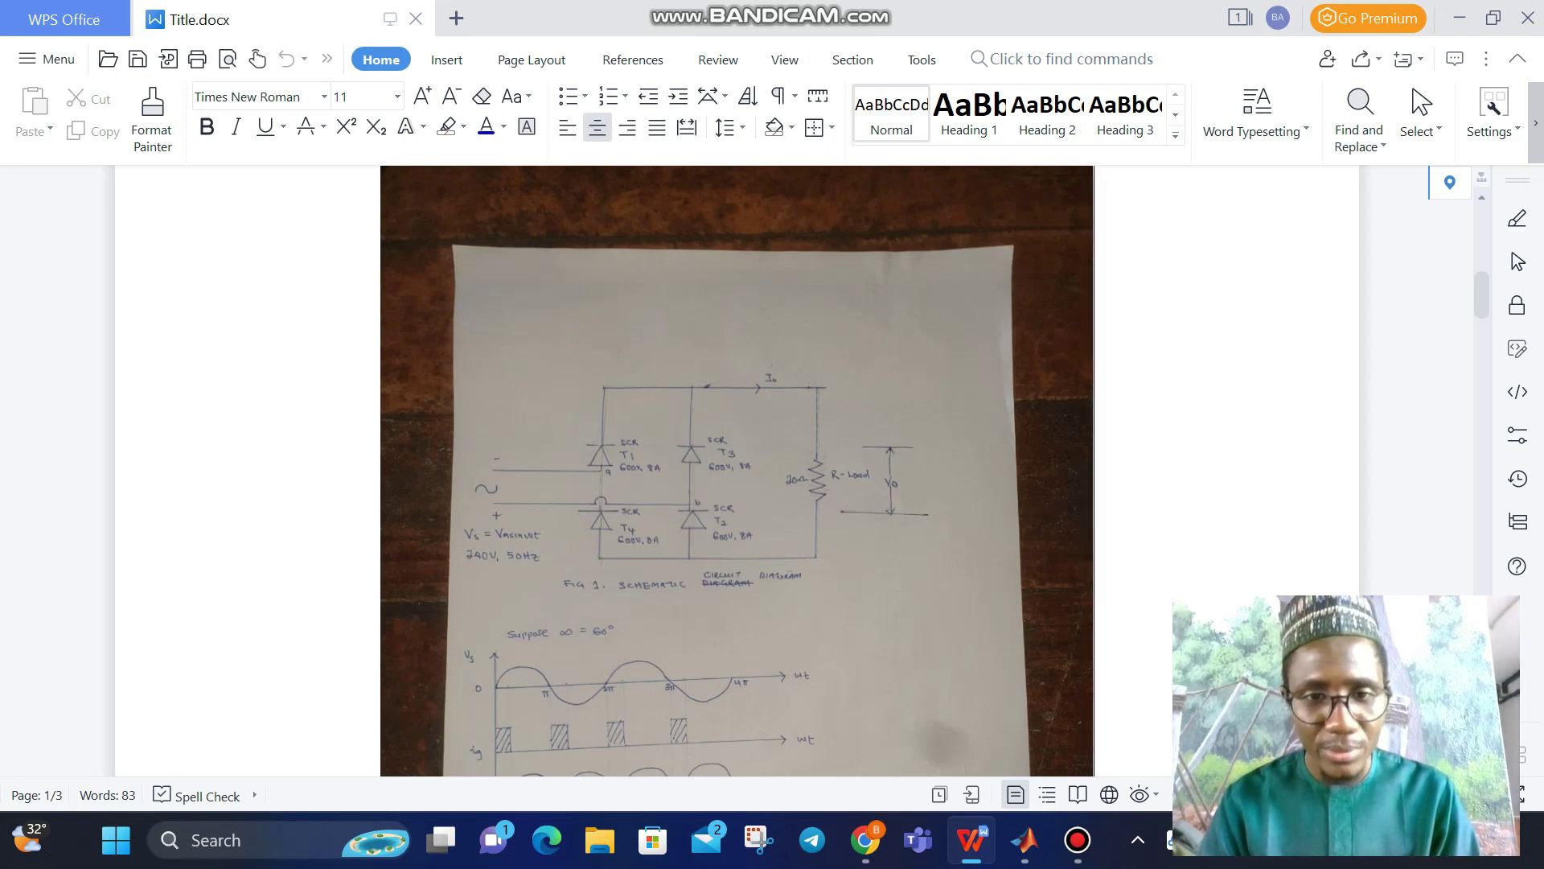
Read through the handwritten rectifier circuit, the output voltage and current derivations, and the gate delay calculations in Title.docx.
{"action": "scroll", "coordinate": [735, 756], "scroll_direction": "down", "scroll_amount": 10}
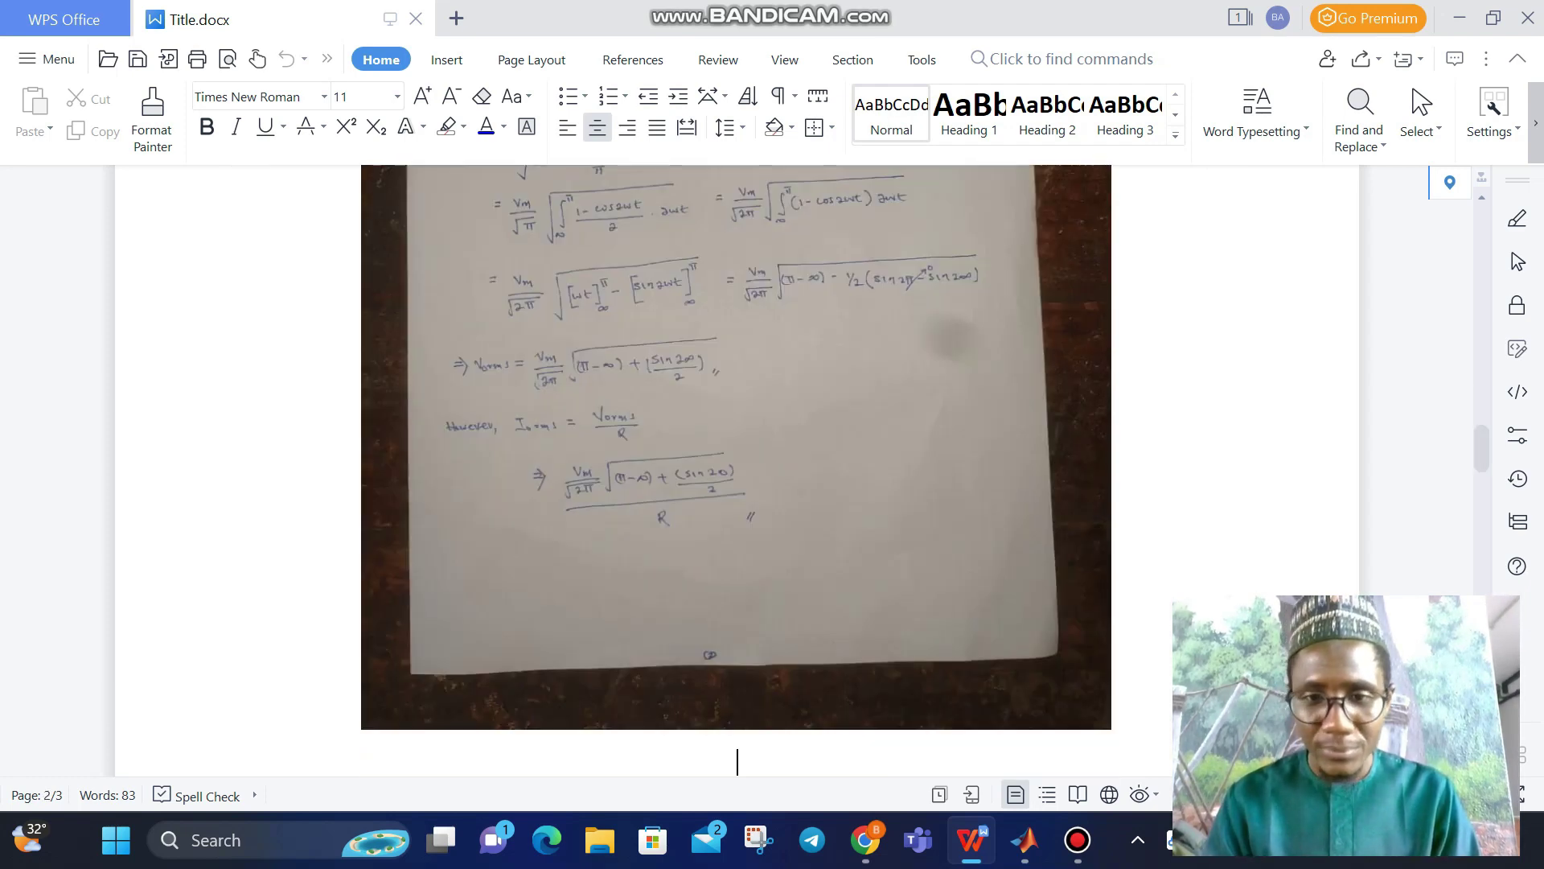
{"action": "scroll", "coordinate": [734, 470], "scroll_direction": "up", "scroll_amount": 5}
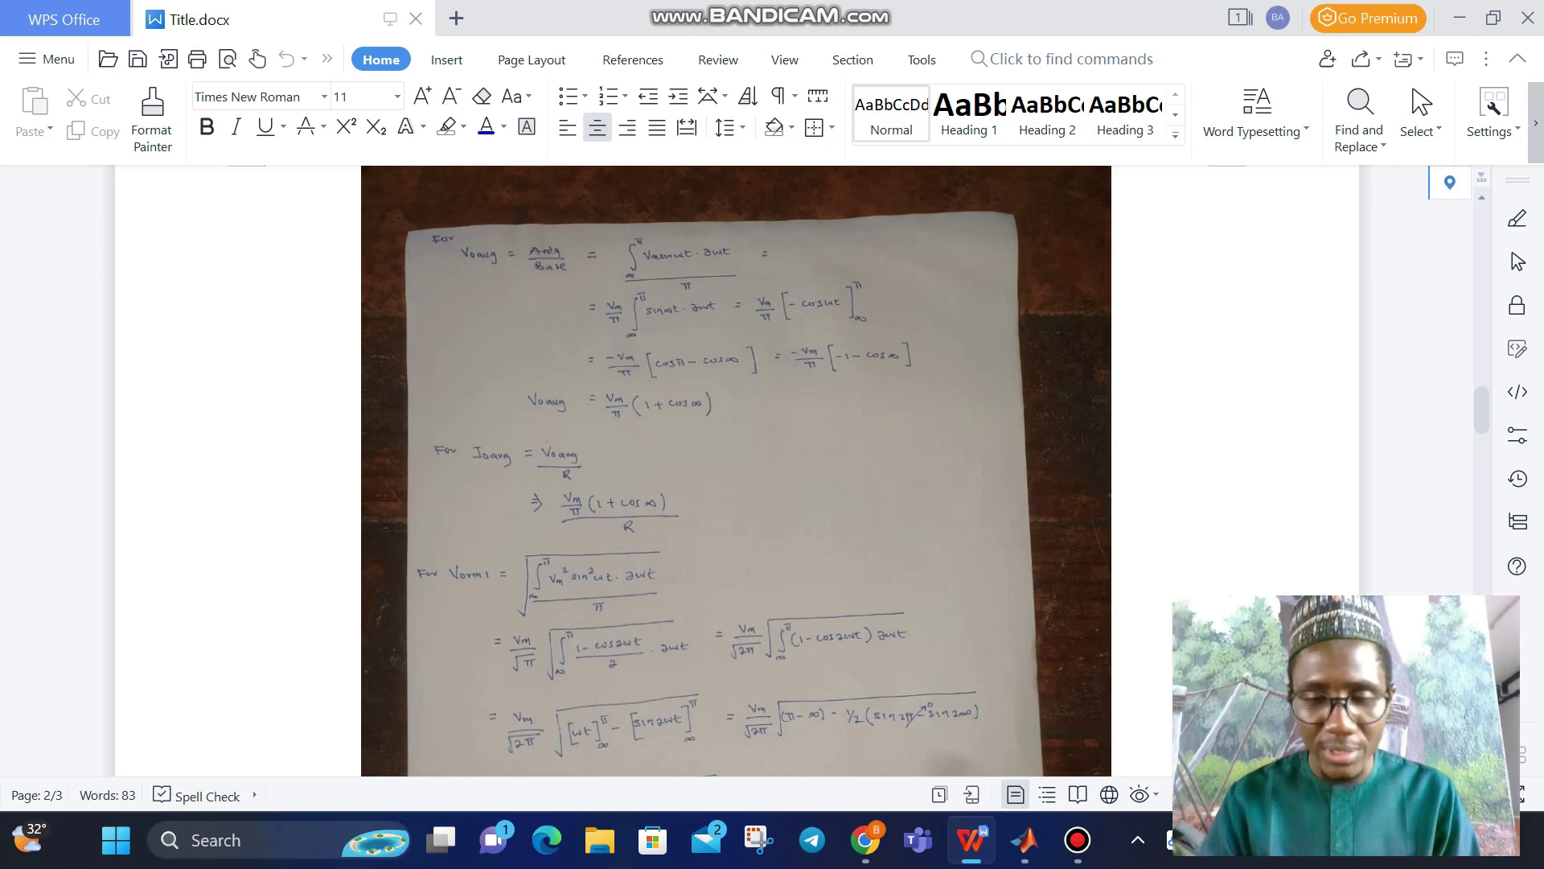
{"action": "scroll", "coordinate": [736, 470], "scroll_direction": "down", "scroll_amount": 5}
{"action": "scroll", "coordinate": [736, 727], "scroll_direction": "down", "scroll_amount": 4}
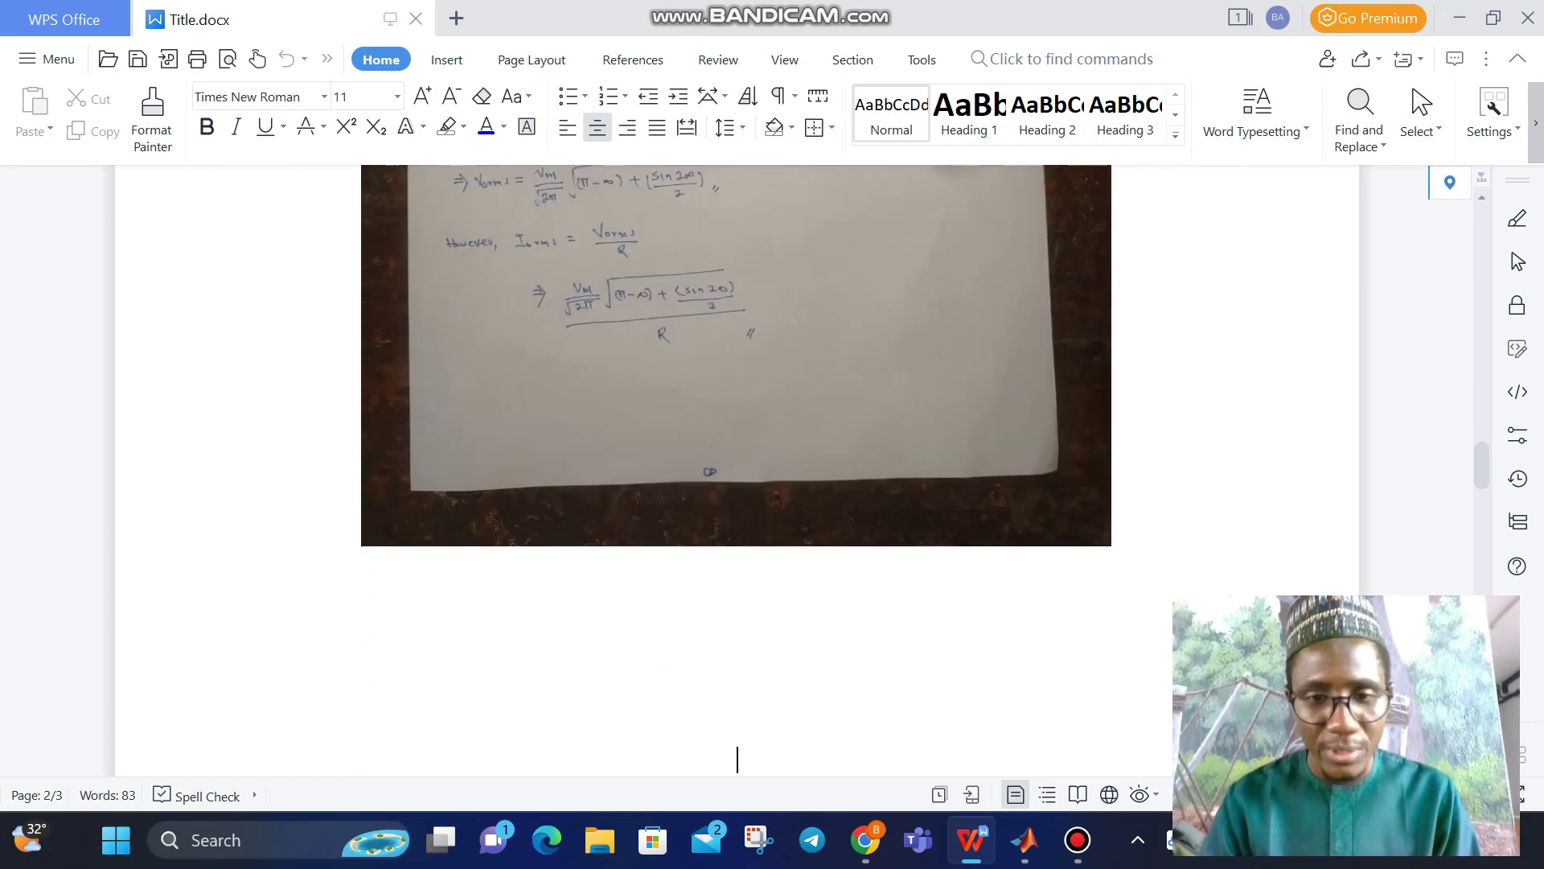
{"action": "scroll", "coordinate": [737, 756], "scroll_direction": "down", "scroll_amount": 8}
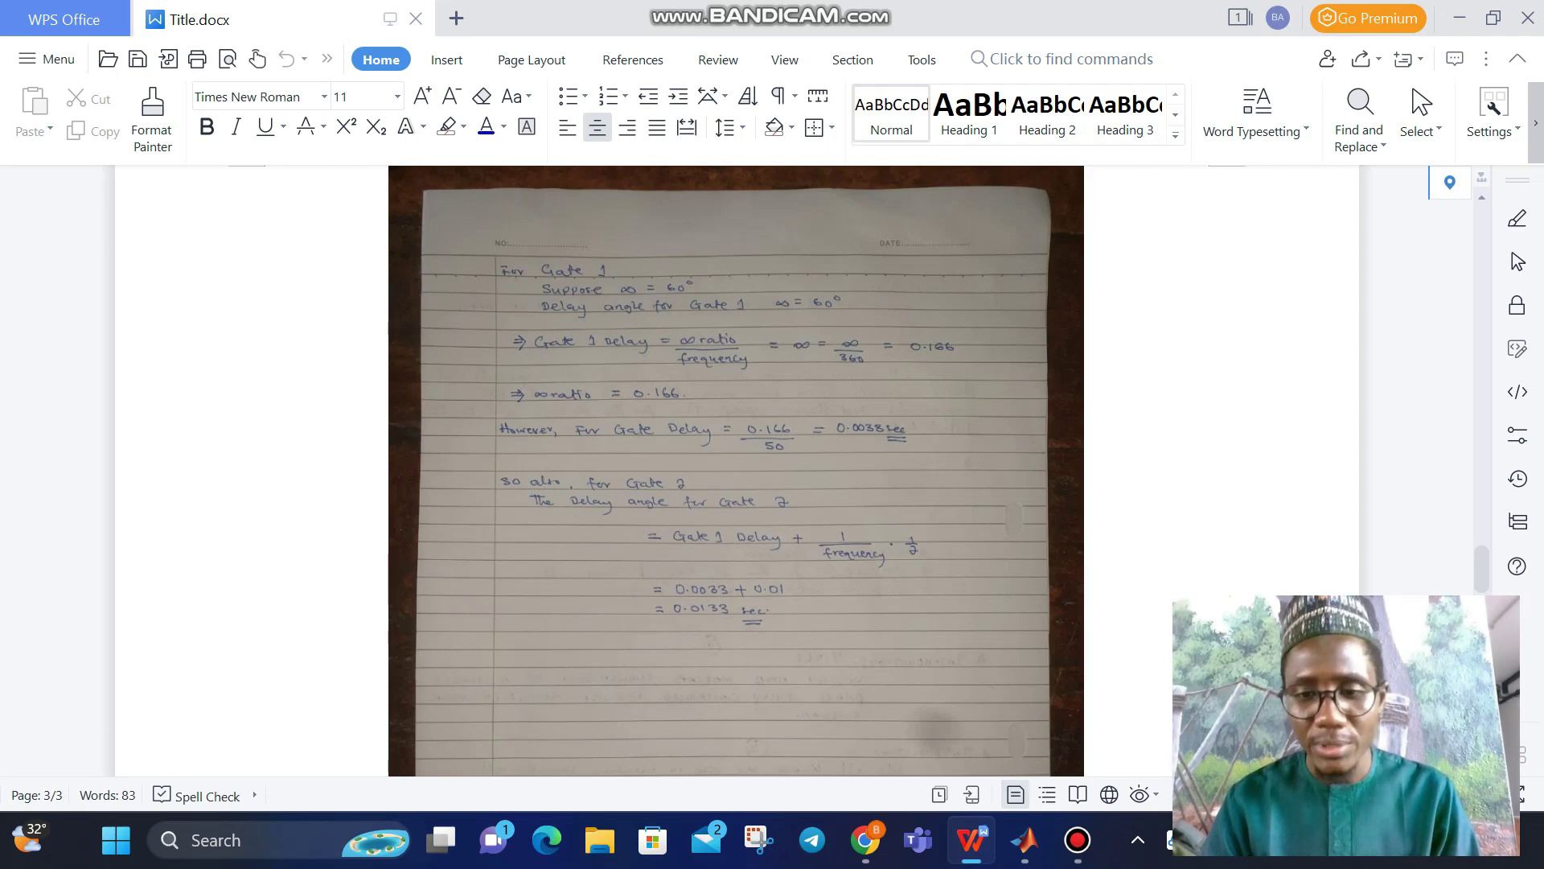
Switch to the ACtoDC model in Simulink and examine the AC source, load branch, and voltage and current measurement blocks.
{"action": "mouse_move", "coordinate": [1024, 840]}
{"action": "left_click", "coordinate": [1154, 722]}
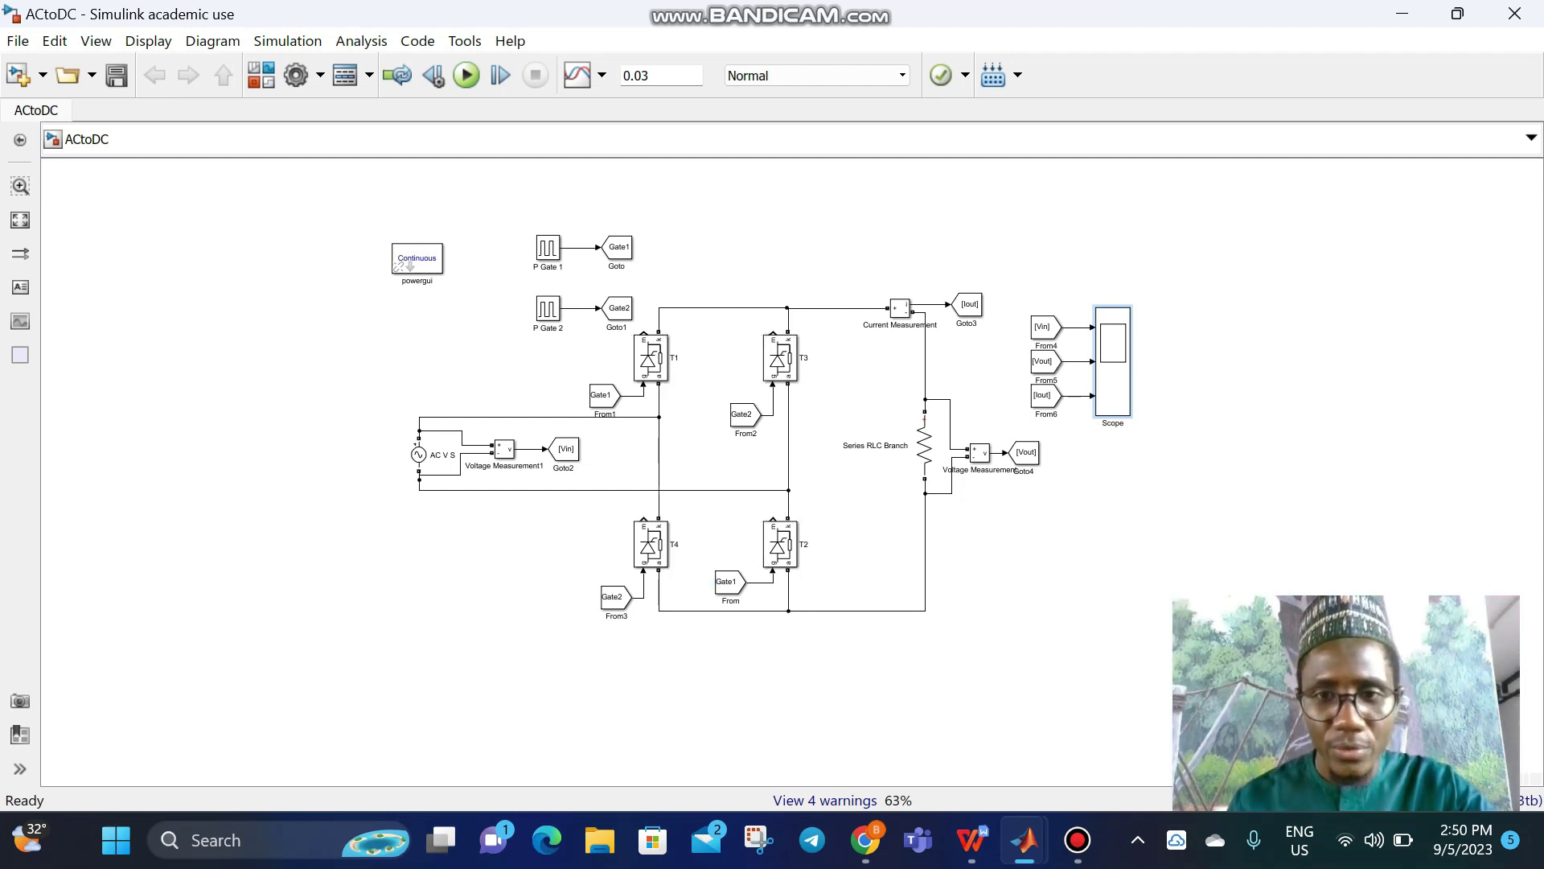
{"action": "left_click", "coordinate": [899, 307]}
{"action": "left_click", "coordinate": [980, 452]}
{"action": "left_click", "coordinate": [924, 445]}
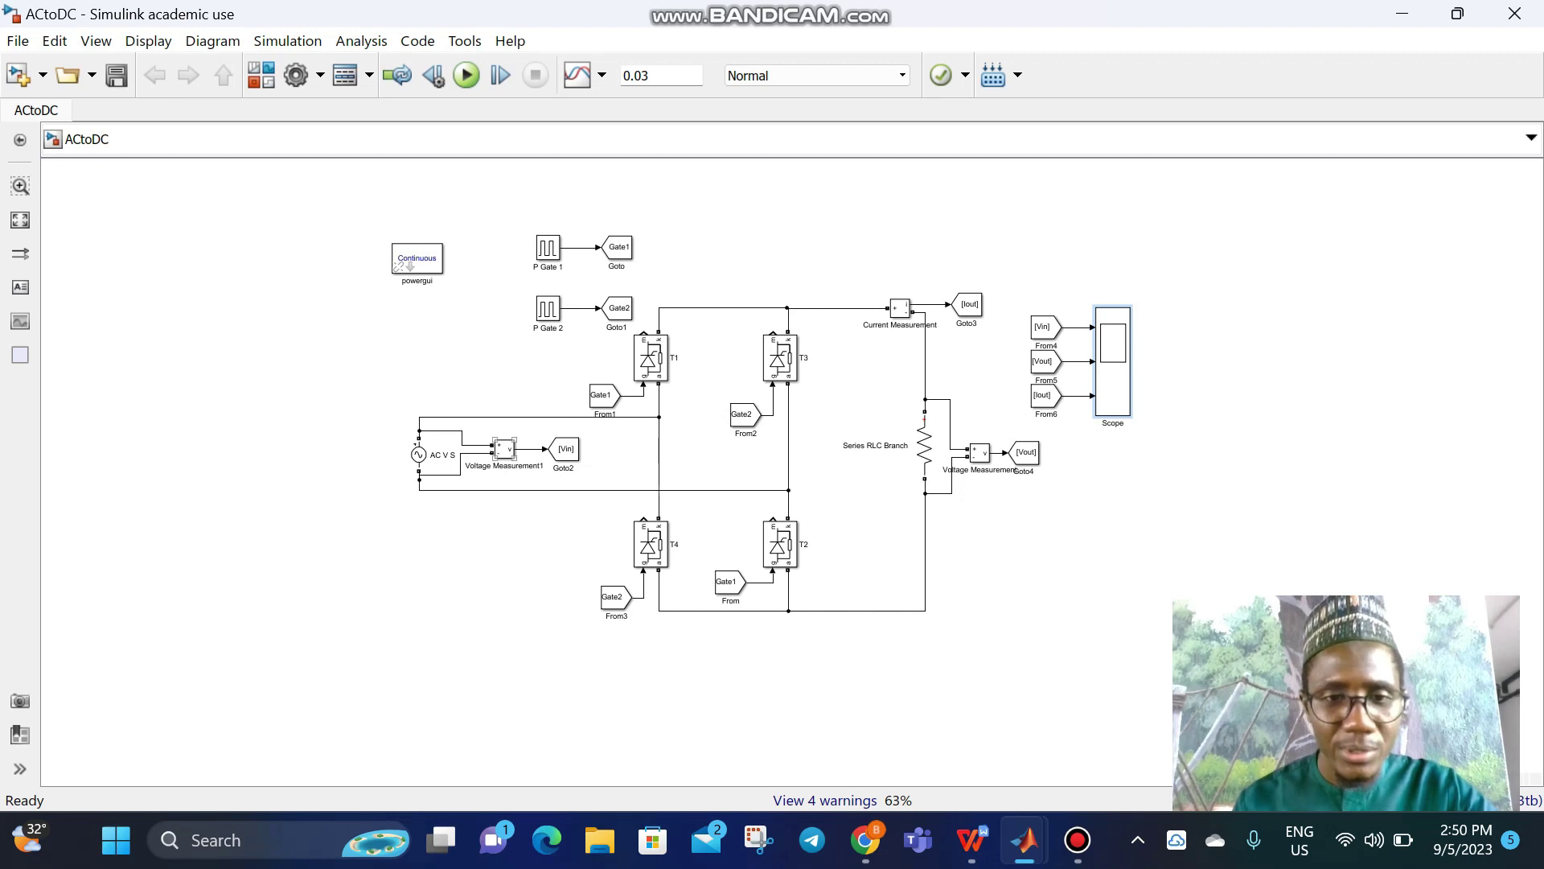
{"action": "left_click", "coordinate": [419, 454]}
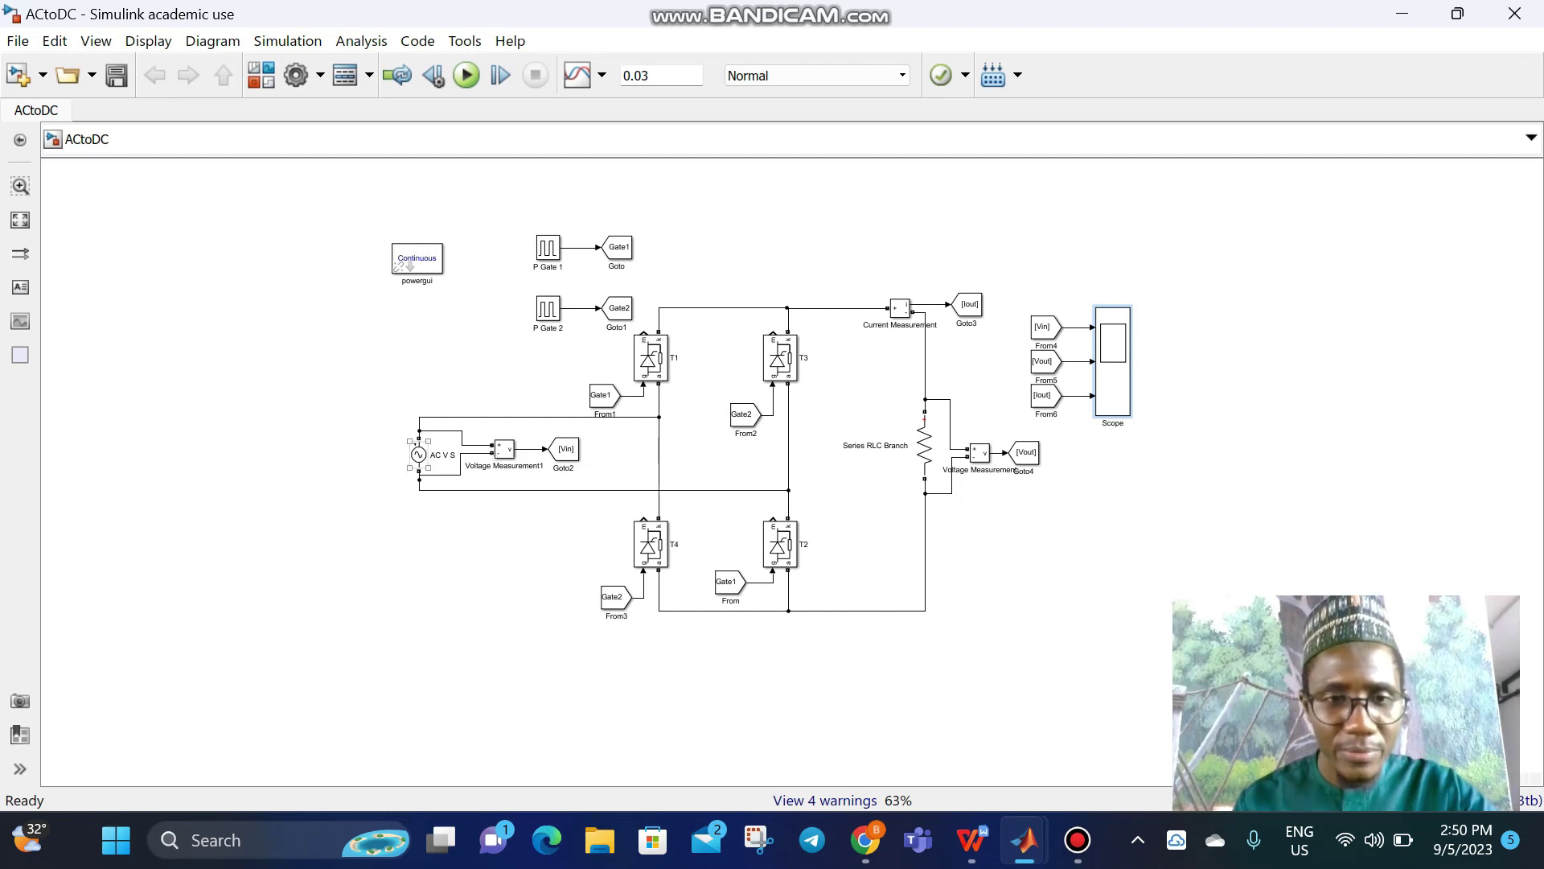
{"action": "left_click", "coordinate": [505, 448]}
{"action": "left_click", "coordinate": [419, 454]}
{"action": "left_click", "coordinate": [584, 448]}
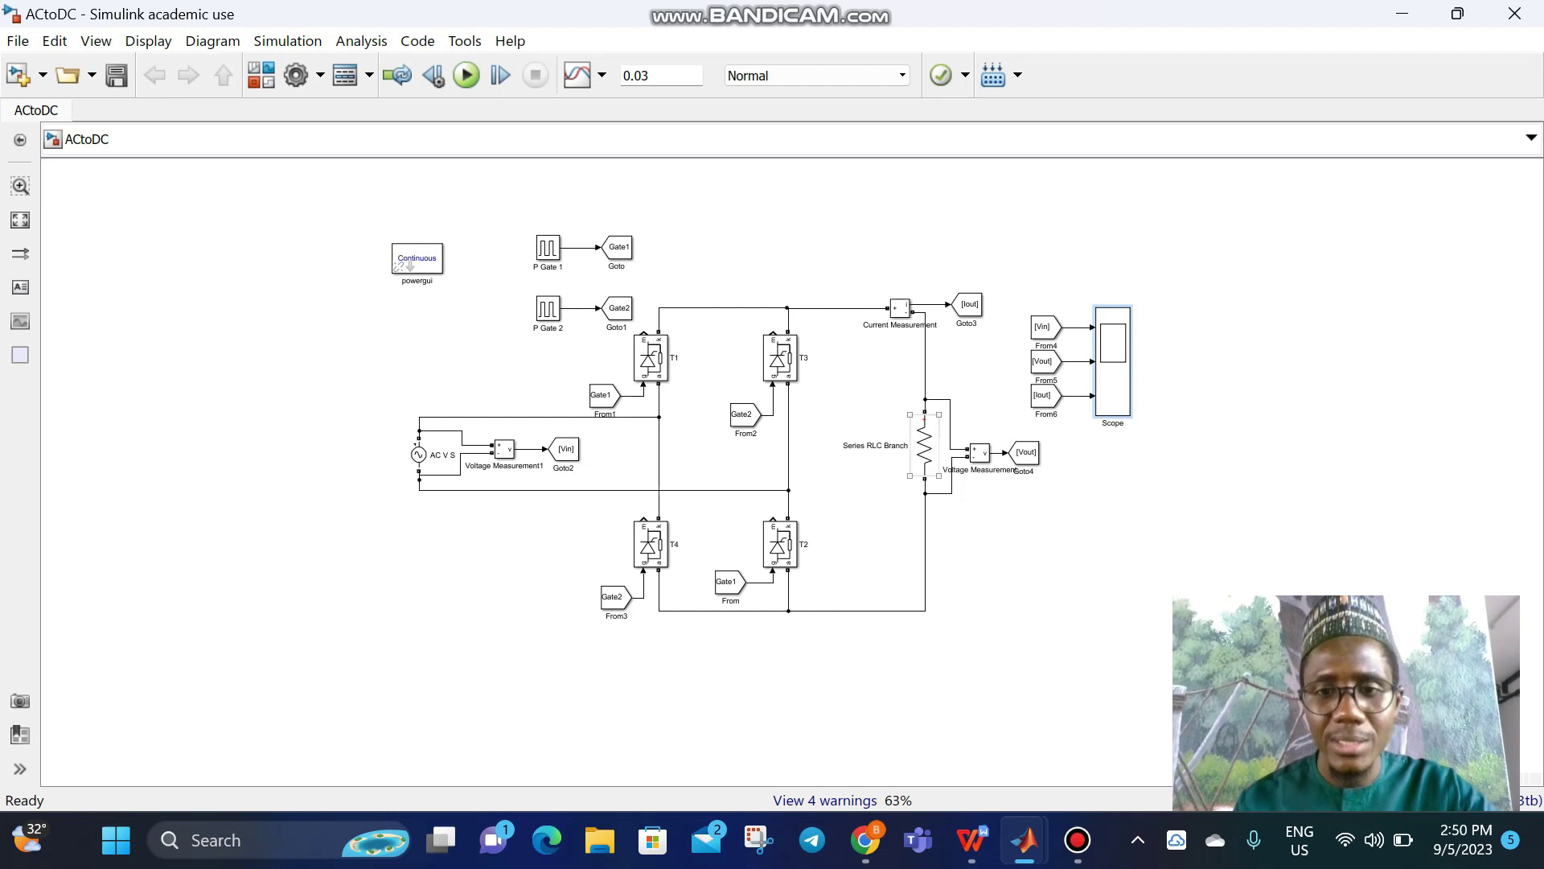
{"action": "left_click", "coordinate": [899, 308]}
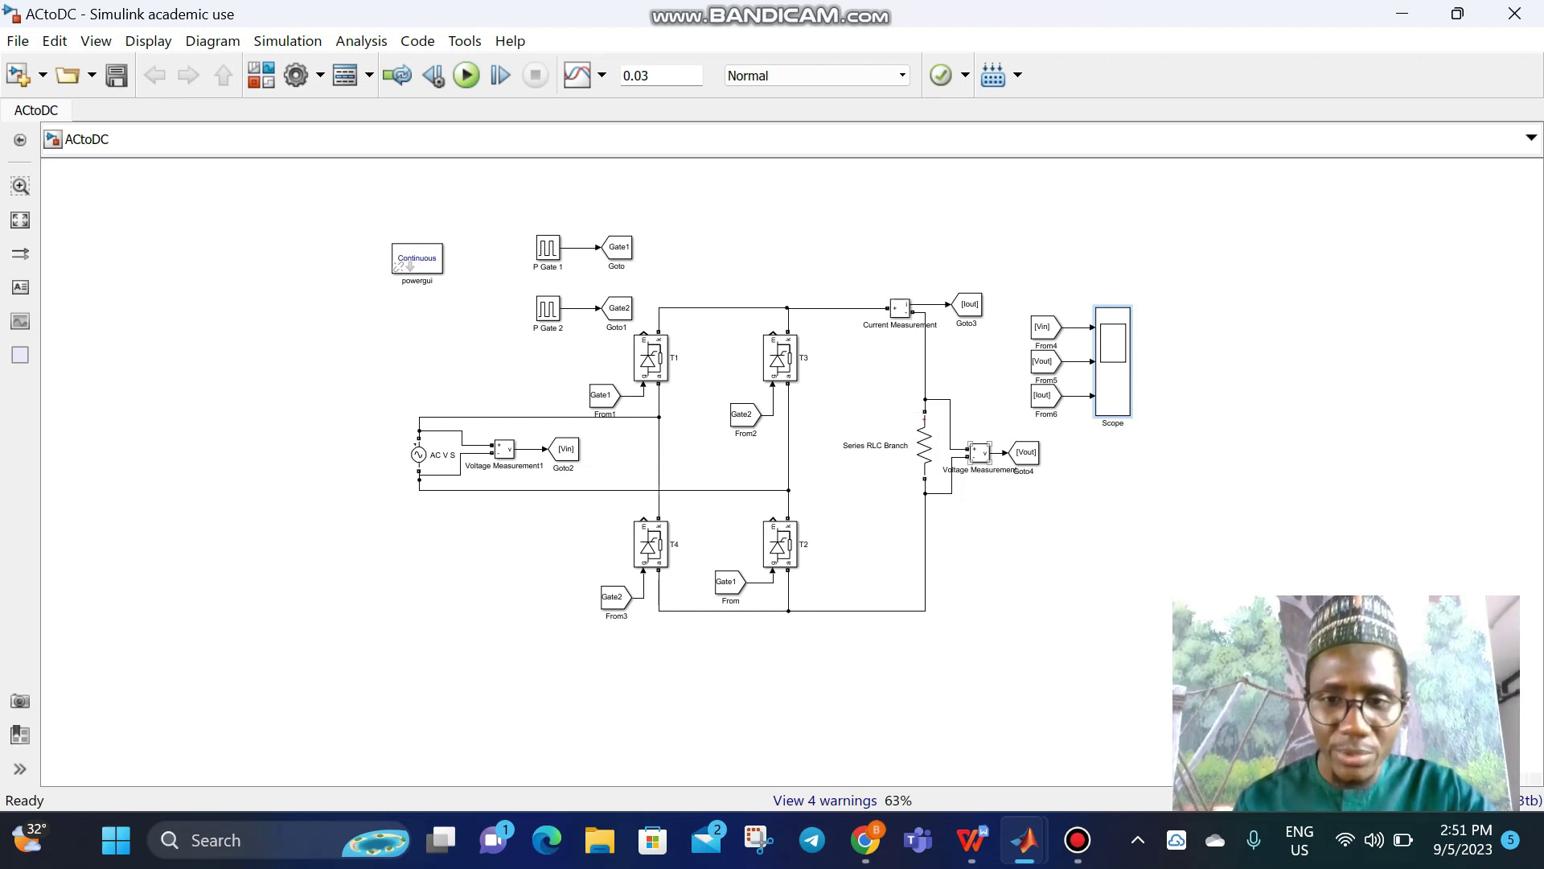
{"action": "left_click", "coordinate": [925, 442]}
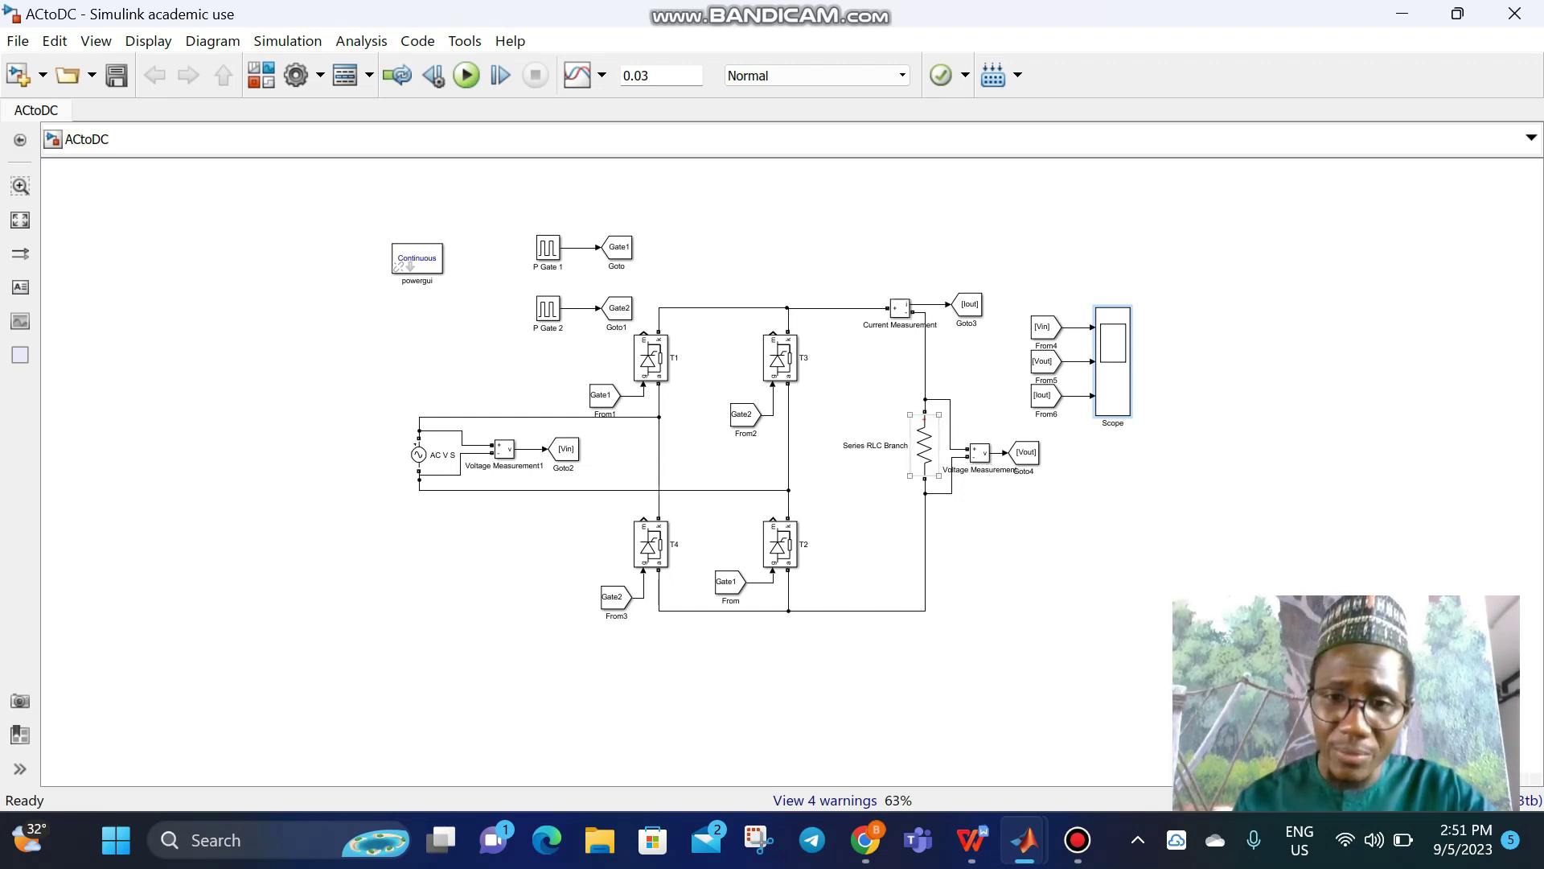
Open the Scope to view the input voltage, output voltage and output current waveforms, move its window aside and minimize it.
{"action": "key", "text": "Escape"}
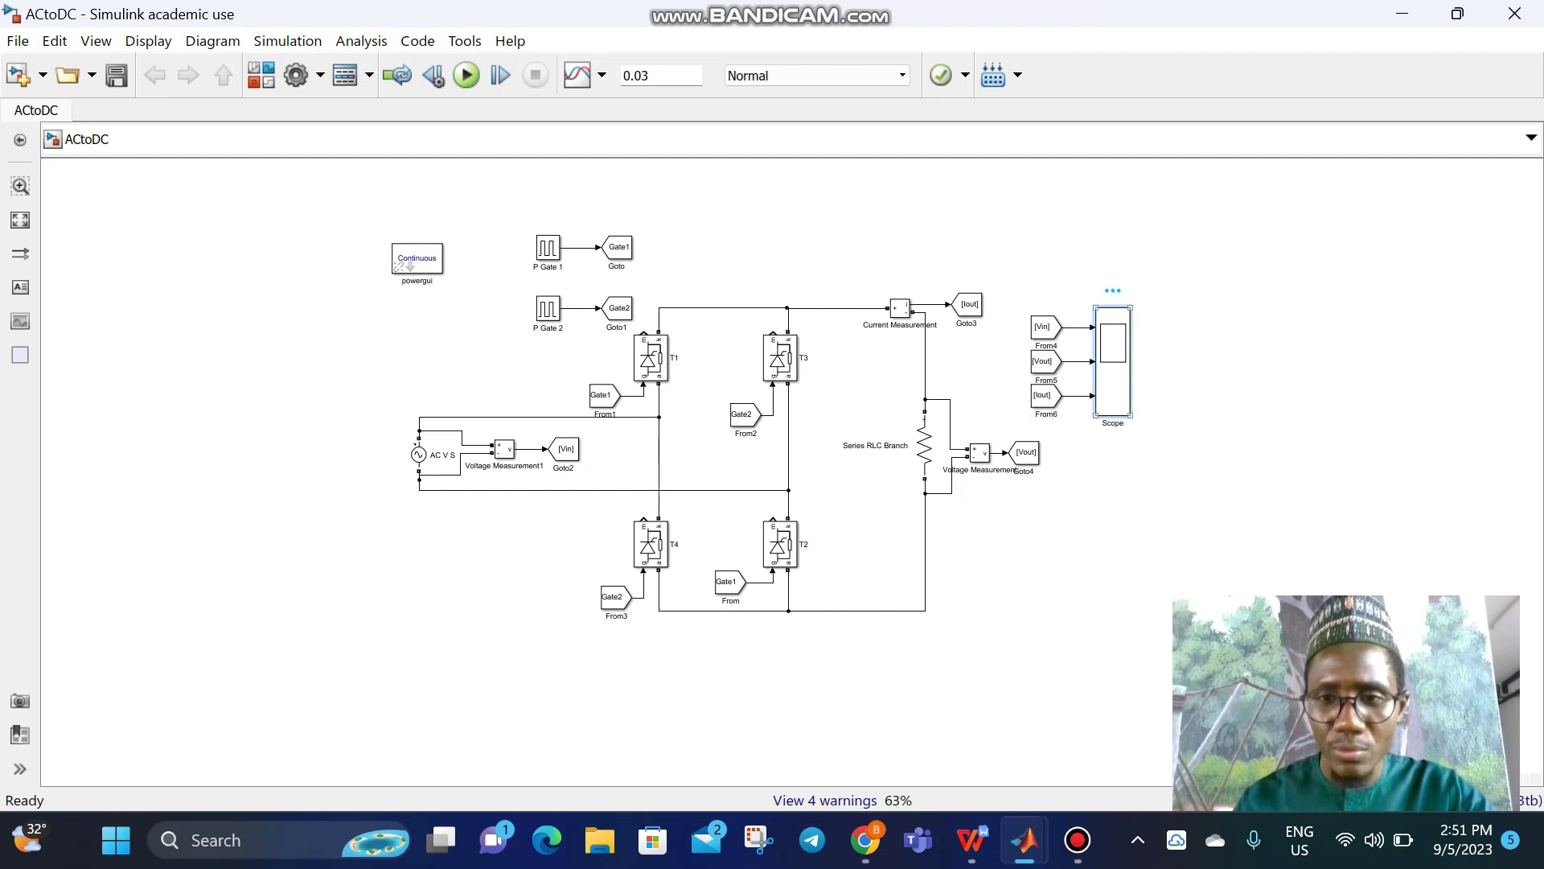
{"action": "key", "text": "Return"}
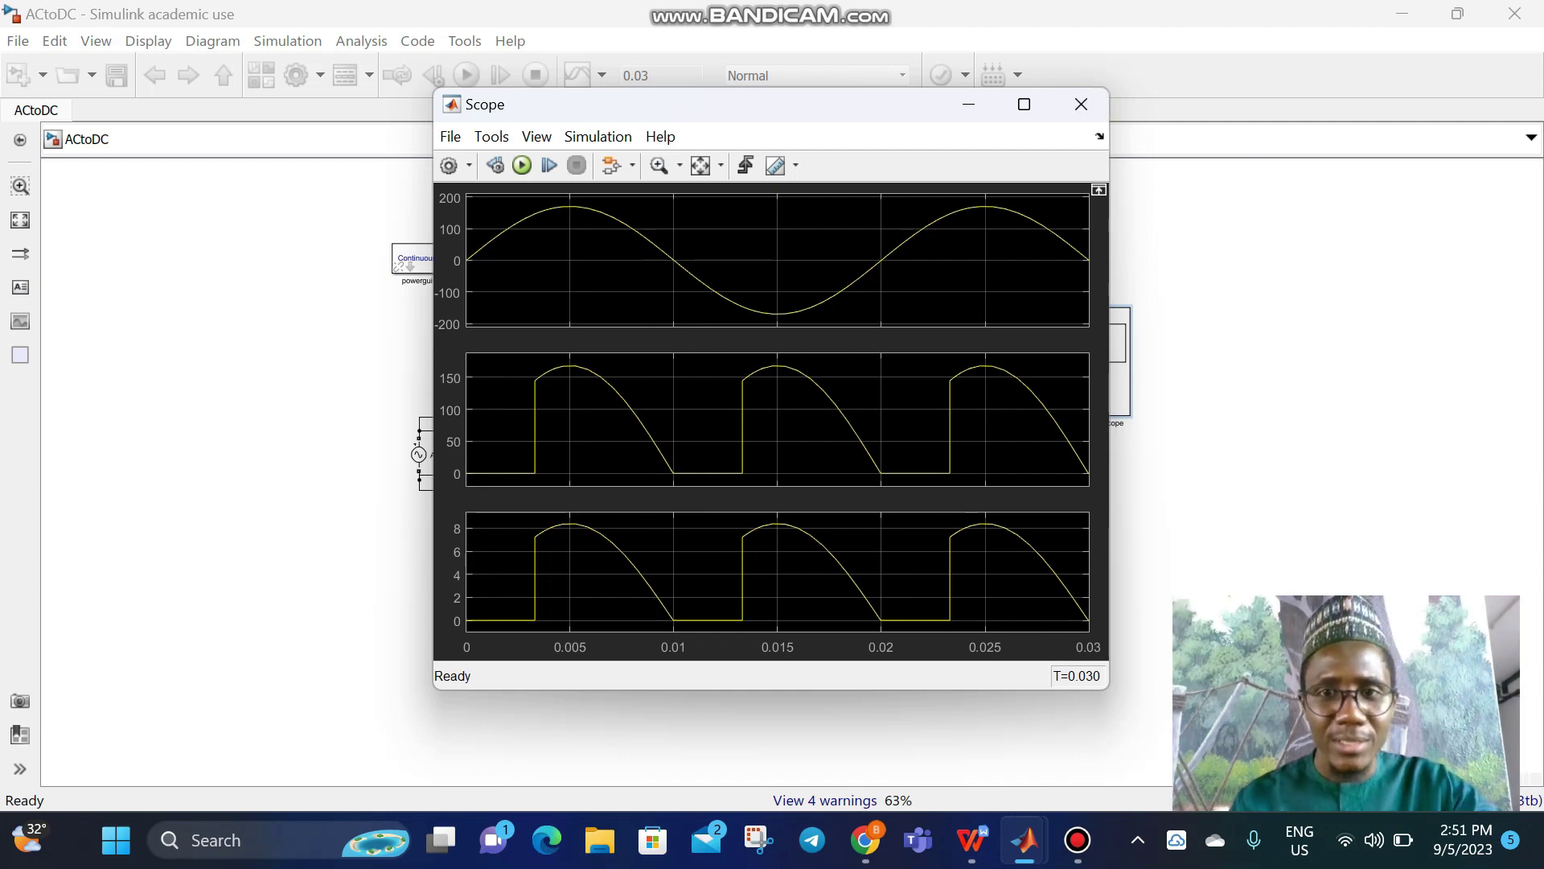
{"action": "left_click_drag", "start_coordinate": [821, 117], "coordinate": [426, 563]}
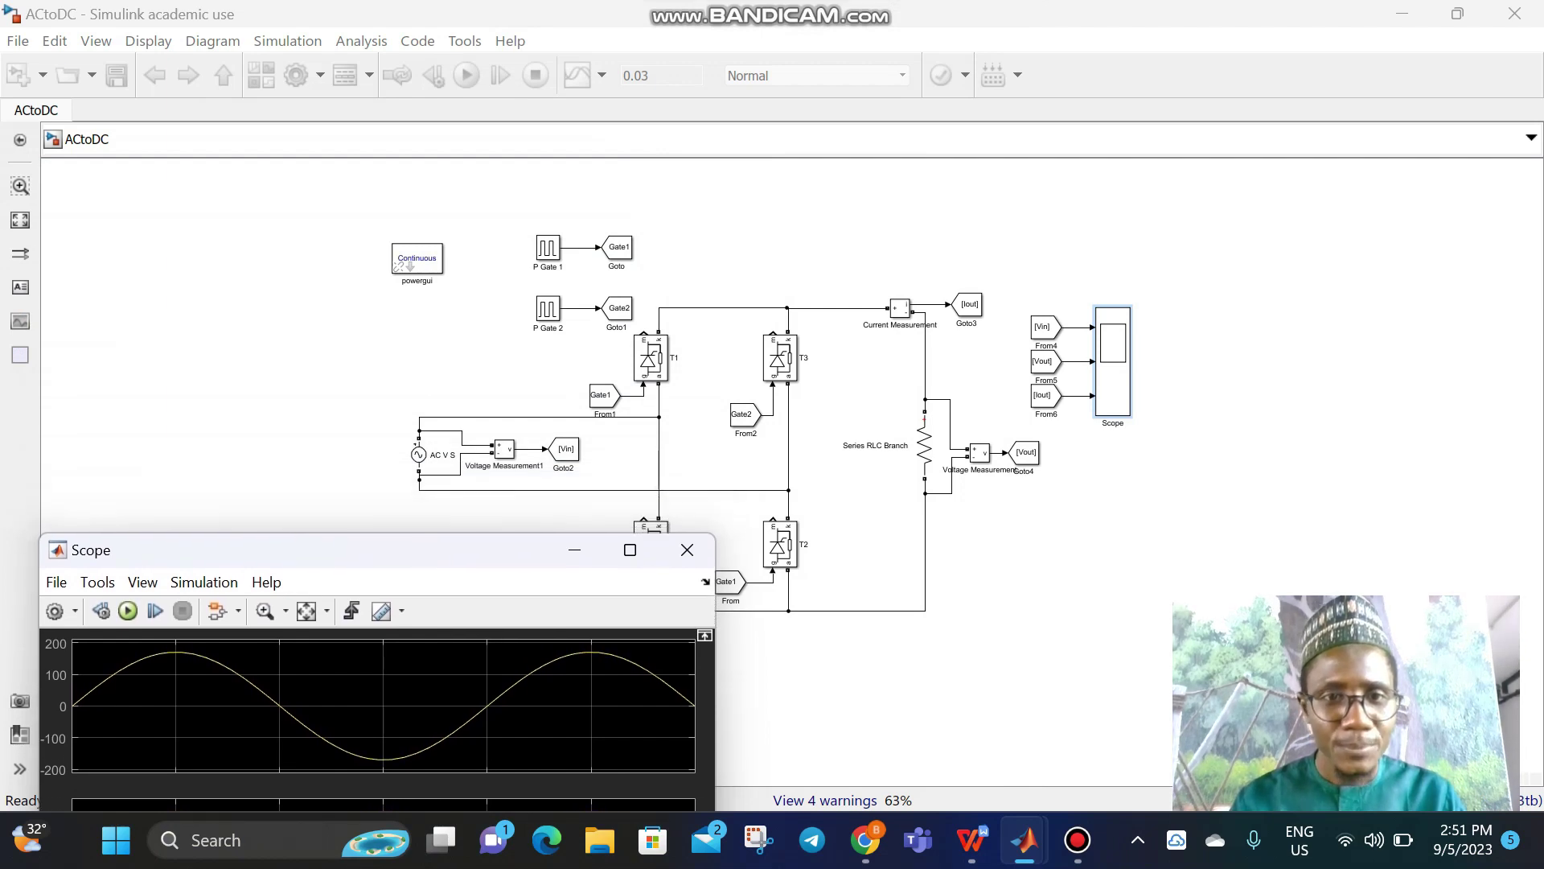
{"action": "left_click", "coordinate": [575, 550]}
Review the P Gate 1 pulse generator's amplitude, period, pulse width and phase delay, and close its parameters.
{"action": "double_click", "coordinate": [548, 247]}
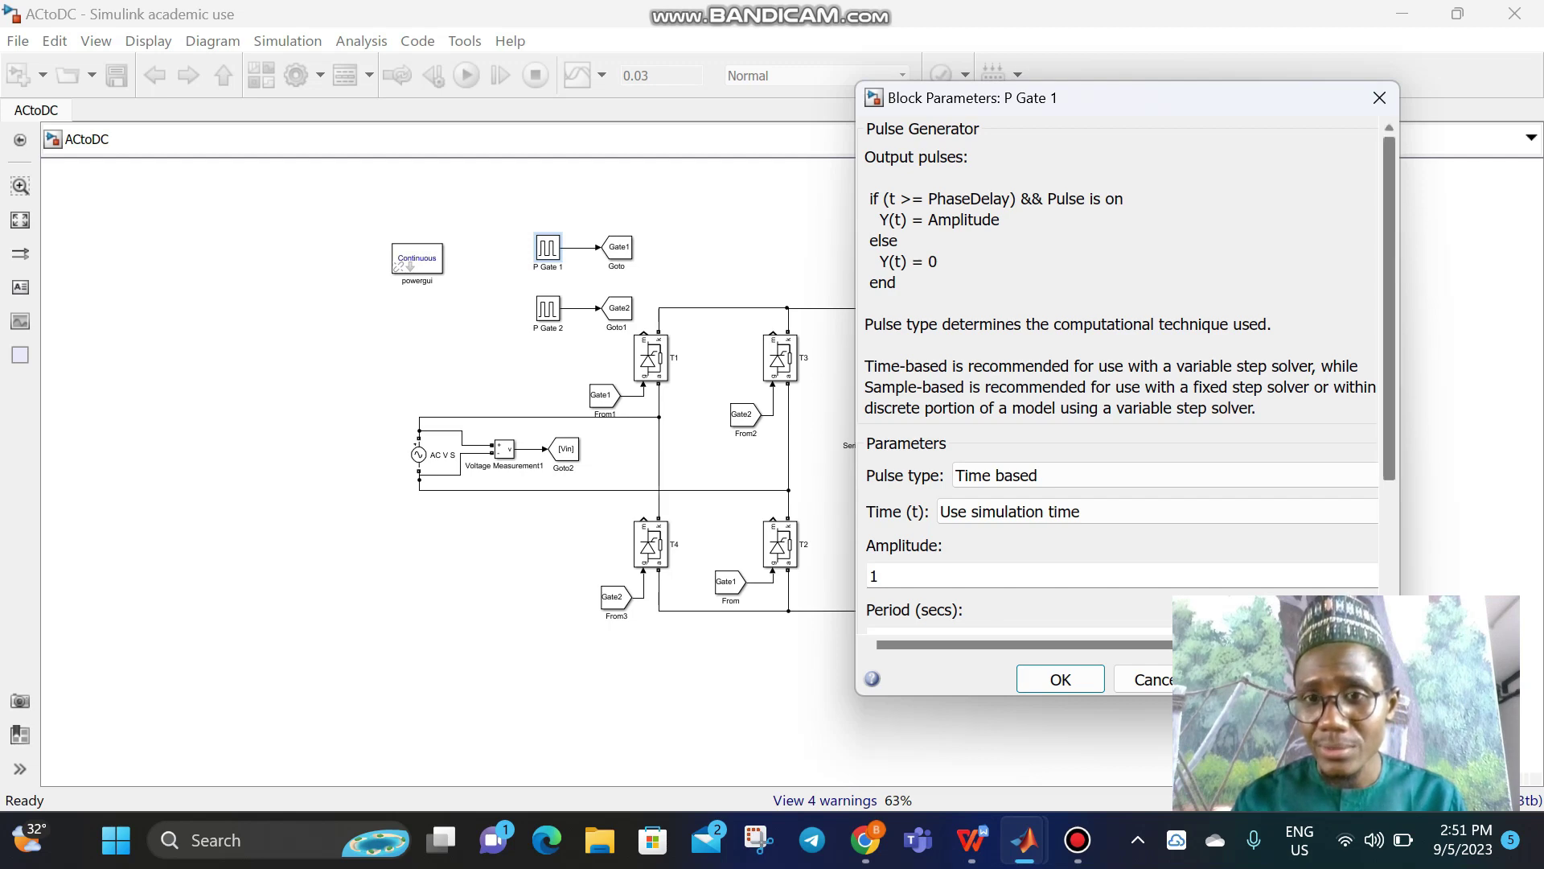
{"action": "scroll", "coordinate": [1122, 378], "scroll_direction": "down", "scroll_amount": 5}
{"action": "scroll", "coordinate": [1121, 378], "scroll_direction": "up", "scroll_amount": 3}
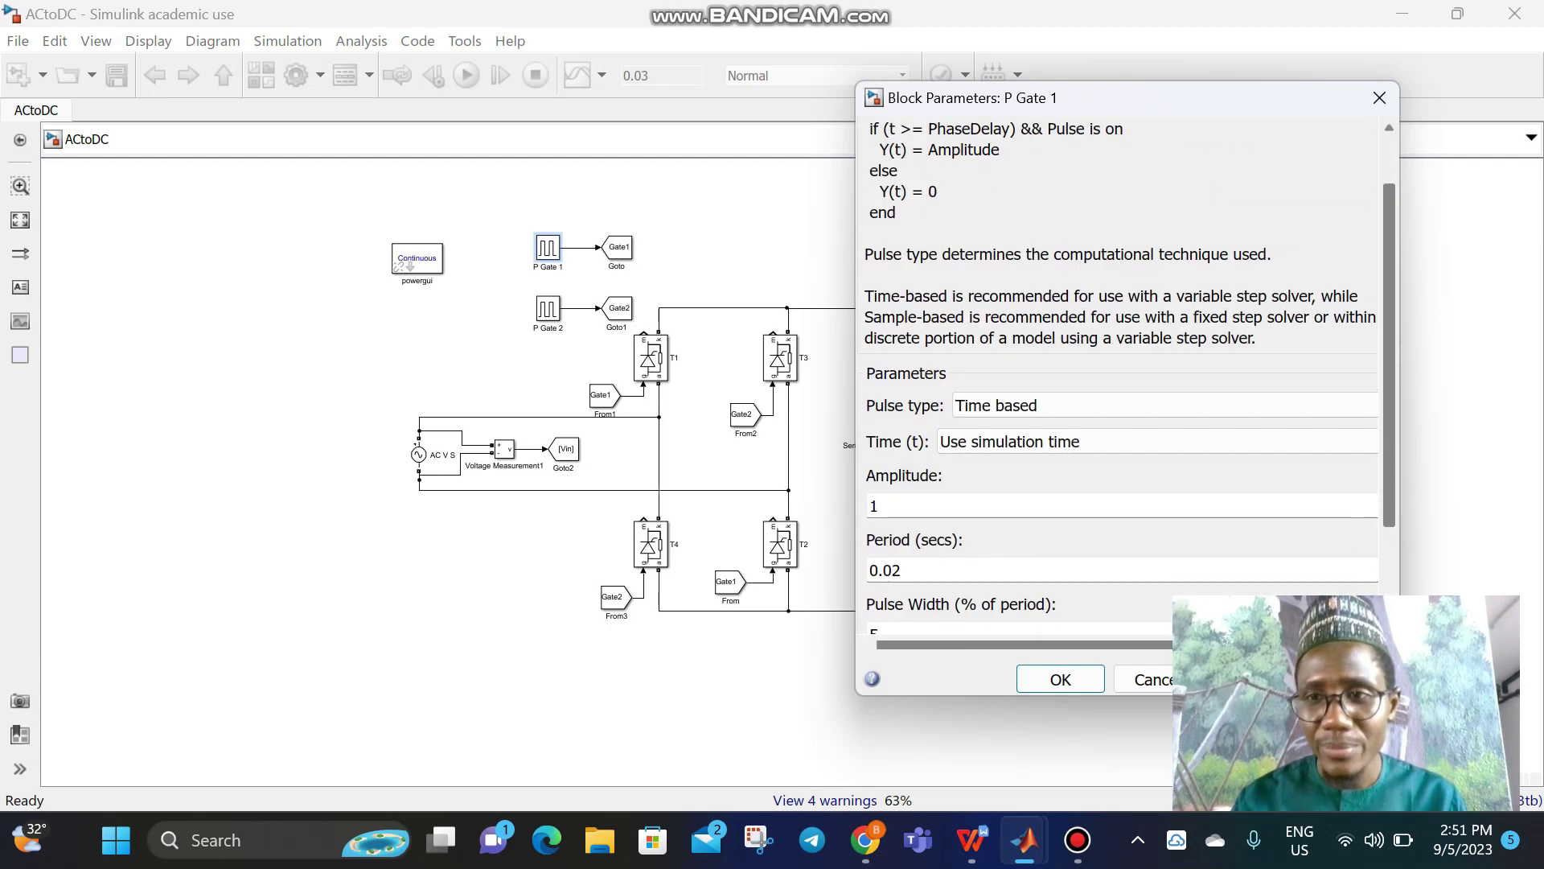
{"action": "scroll", "coordinate": [1122, 378], "scroll_direction": "up", "scroll_amount": 1}
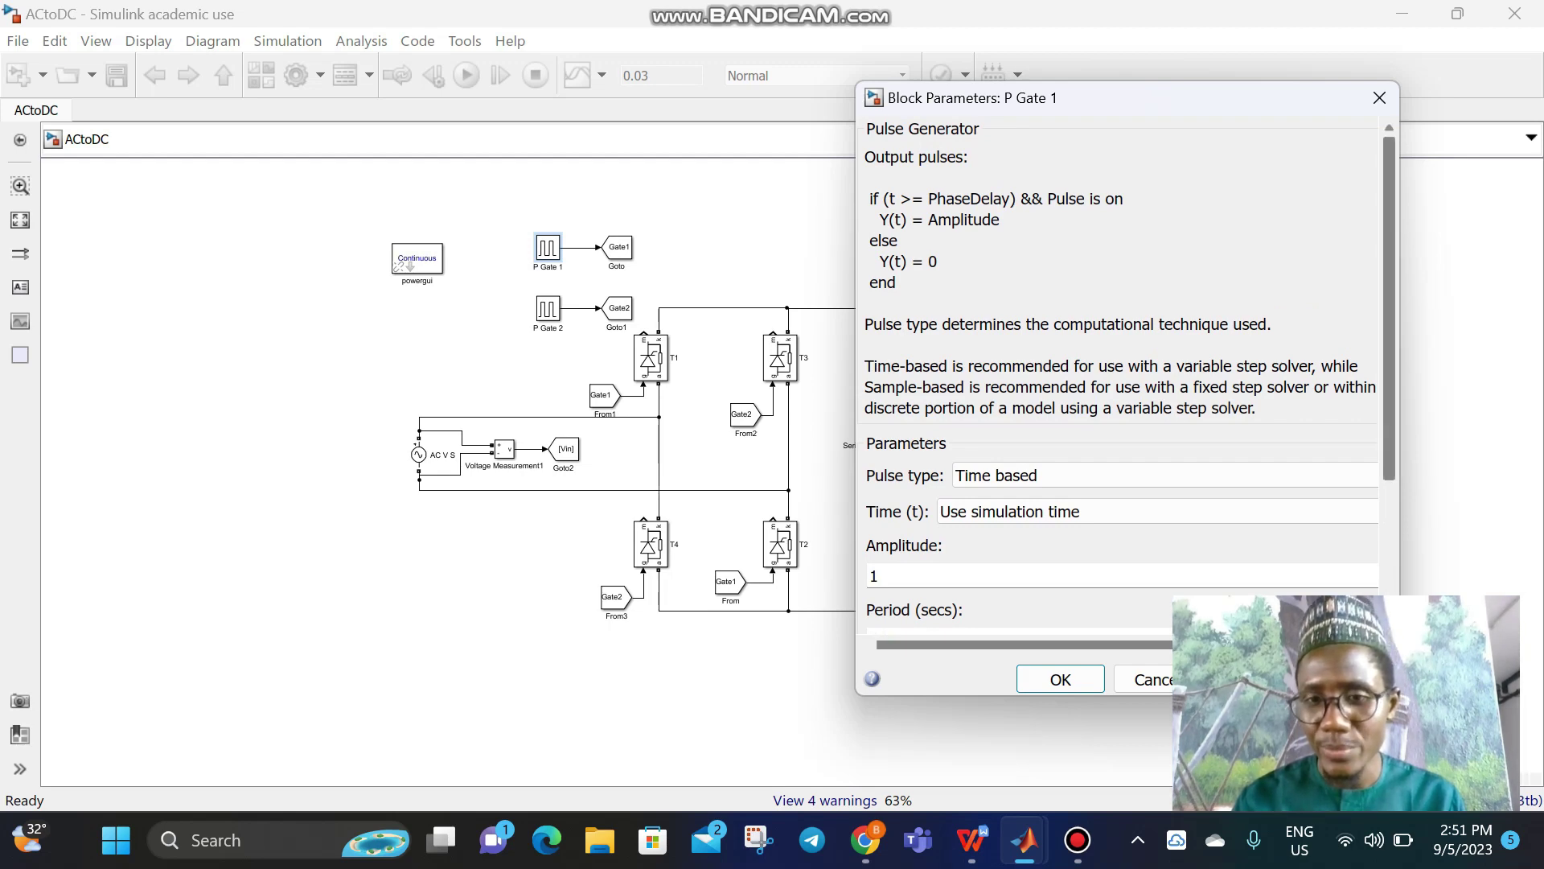
{"action": "scroll", "coordinate": [1122, 378], "scroll_direction": "down", "scroll_amount": 2}
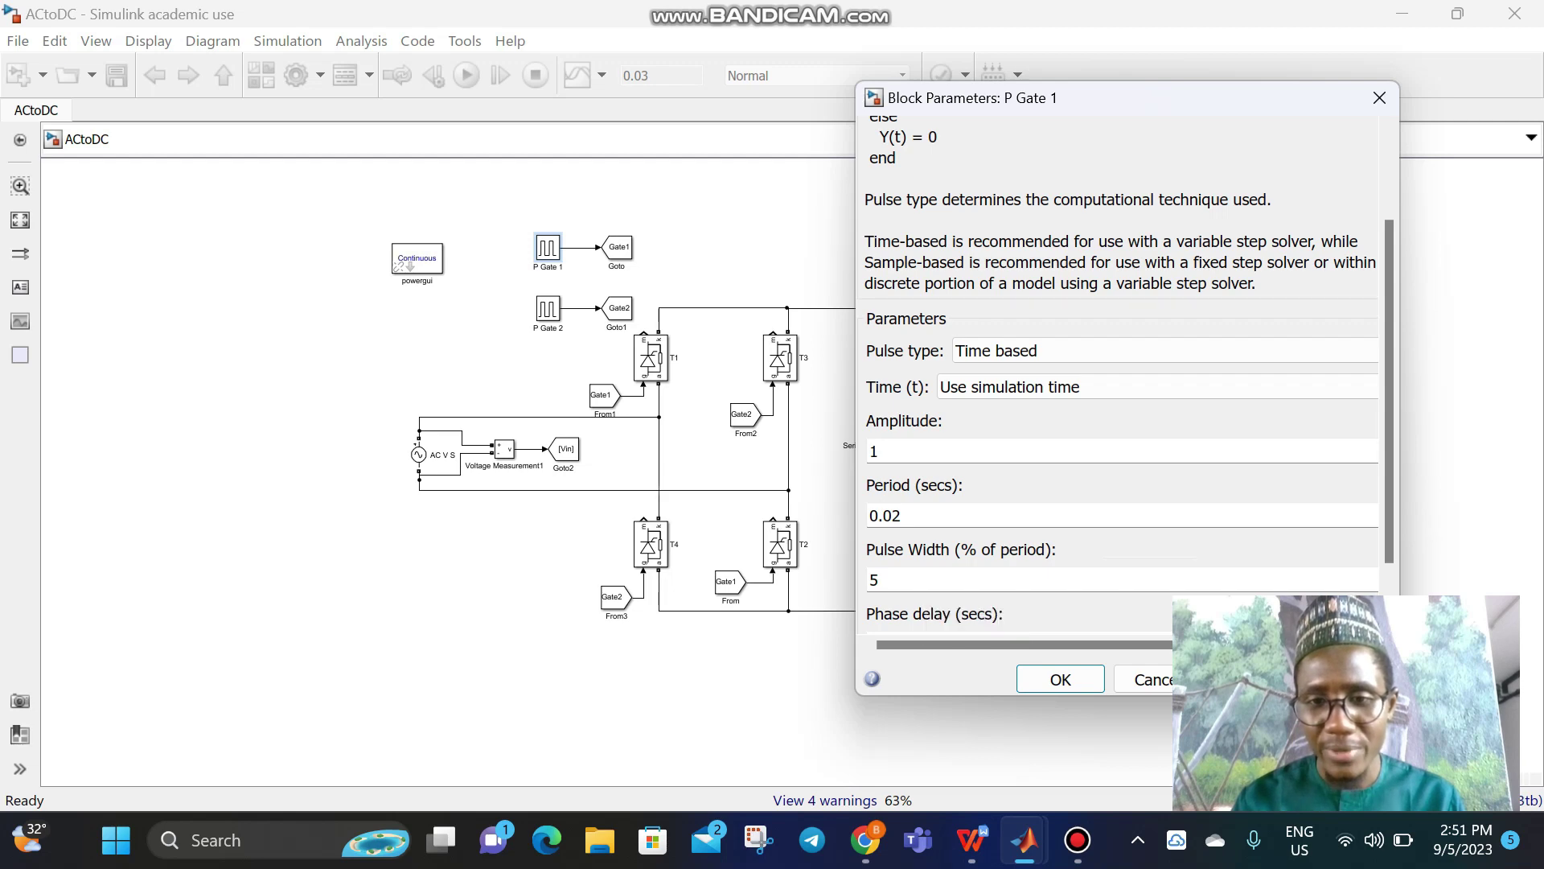
{"action": "scroll", "coordinate": [1121, 378], "scroll_direction": "down", "scroll_amount": 2}
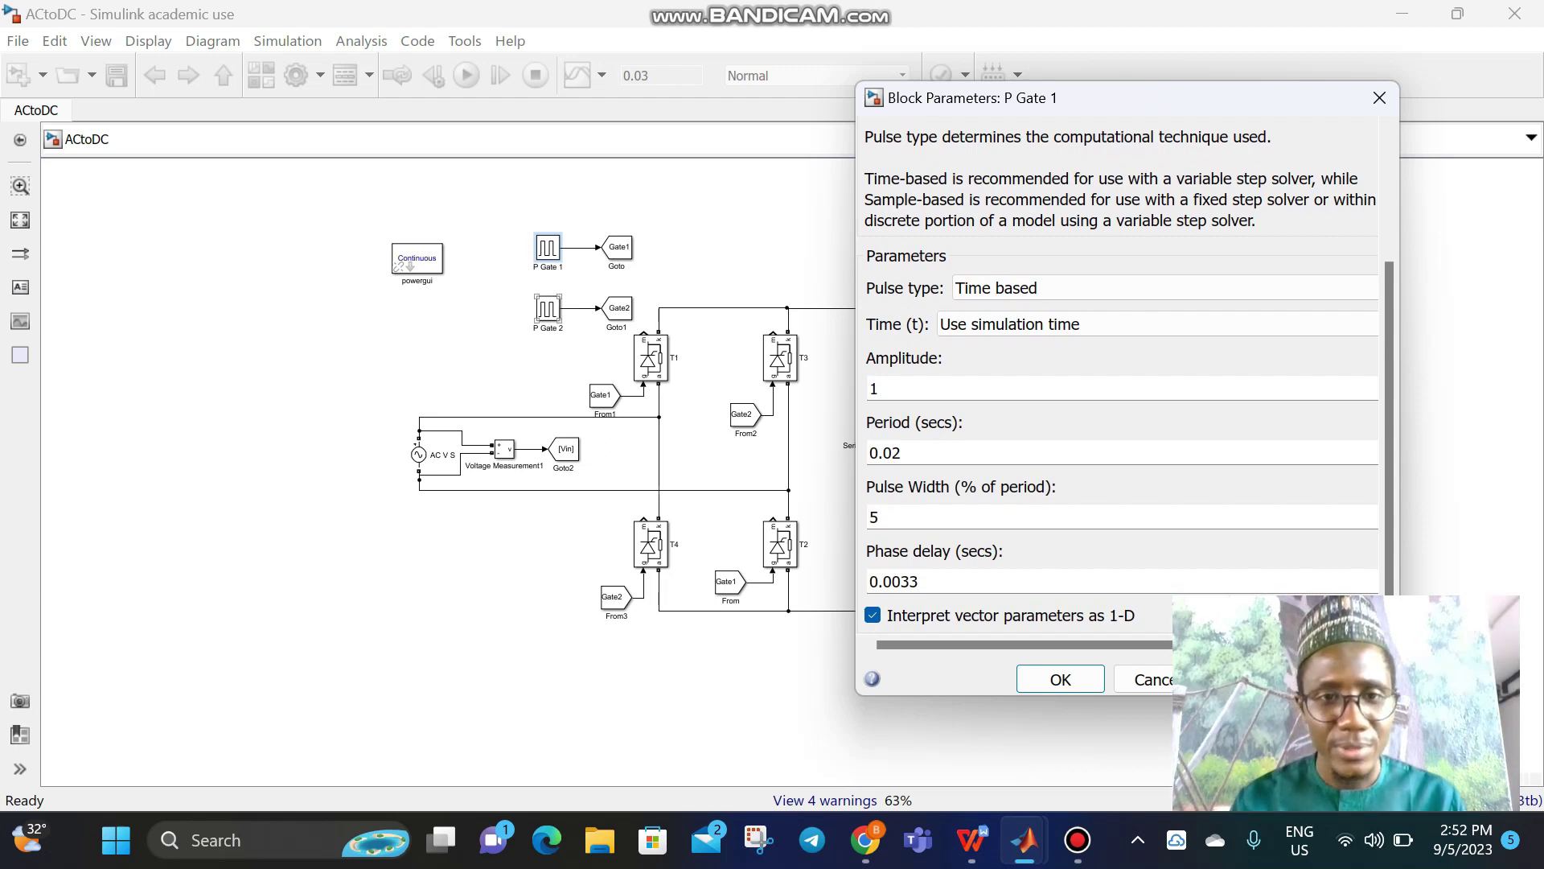
{"action": "left_click", "coordinate": [1060, 679]}
Review the P Gate 2 pulse generator's amplitude, period, pulse width and phase delay, and close its parameters.
{"action": "double_click", "coordinate": [548, 308]}
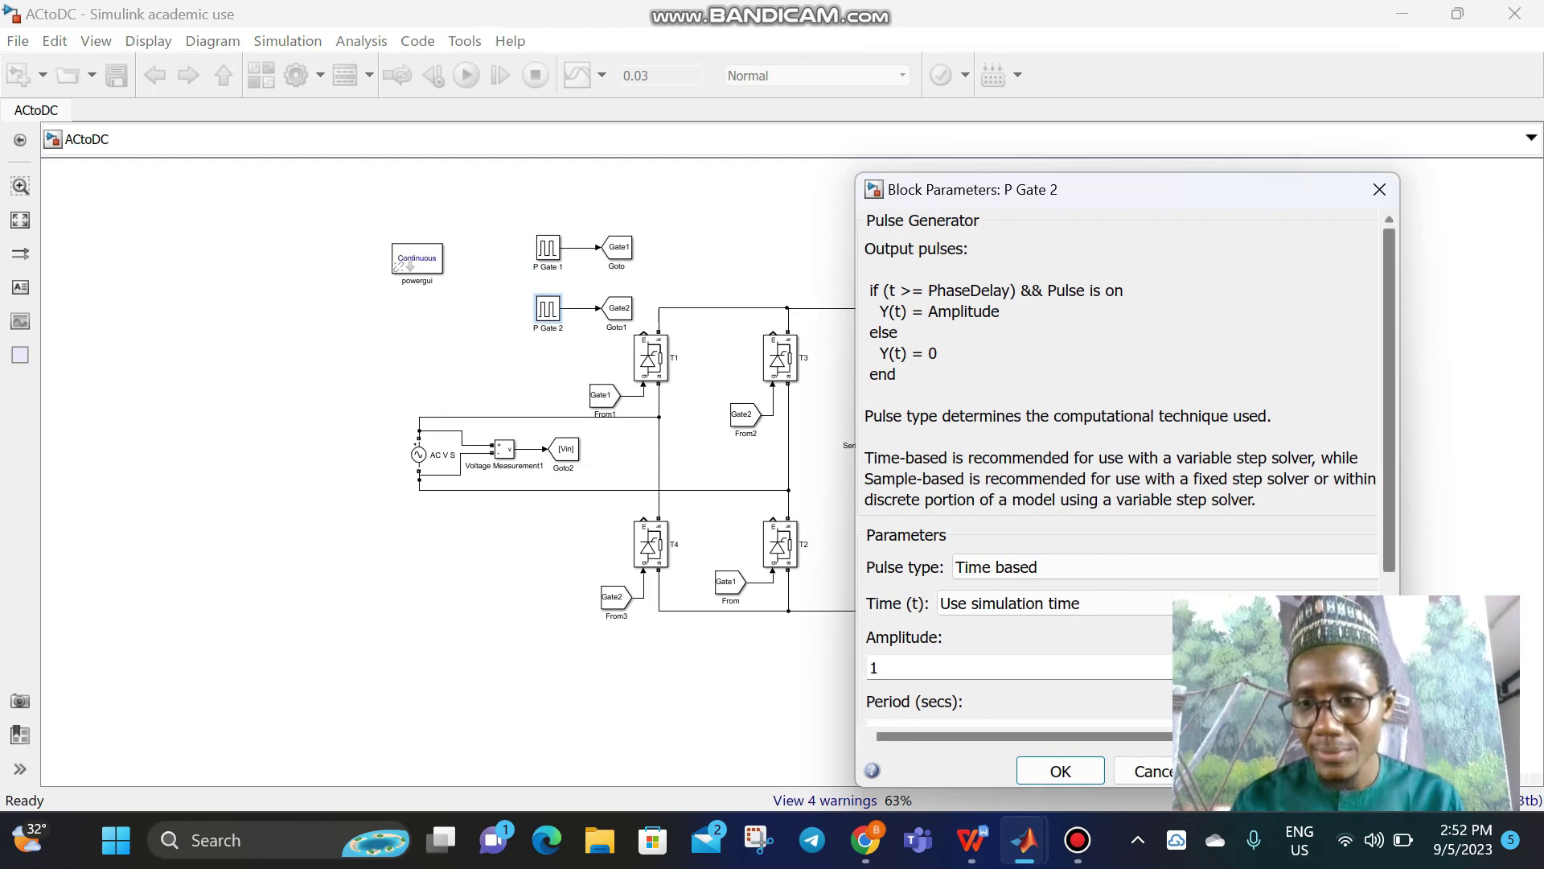
{"action": "scroll", "coordinate": [1126, 467], "scroll_direction": "down", "scroll_amount": 3}
{"action": "scroll", "coordinate": [1126, 466], "scroll_direction": "down", "scroll_amount": 2}
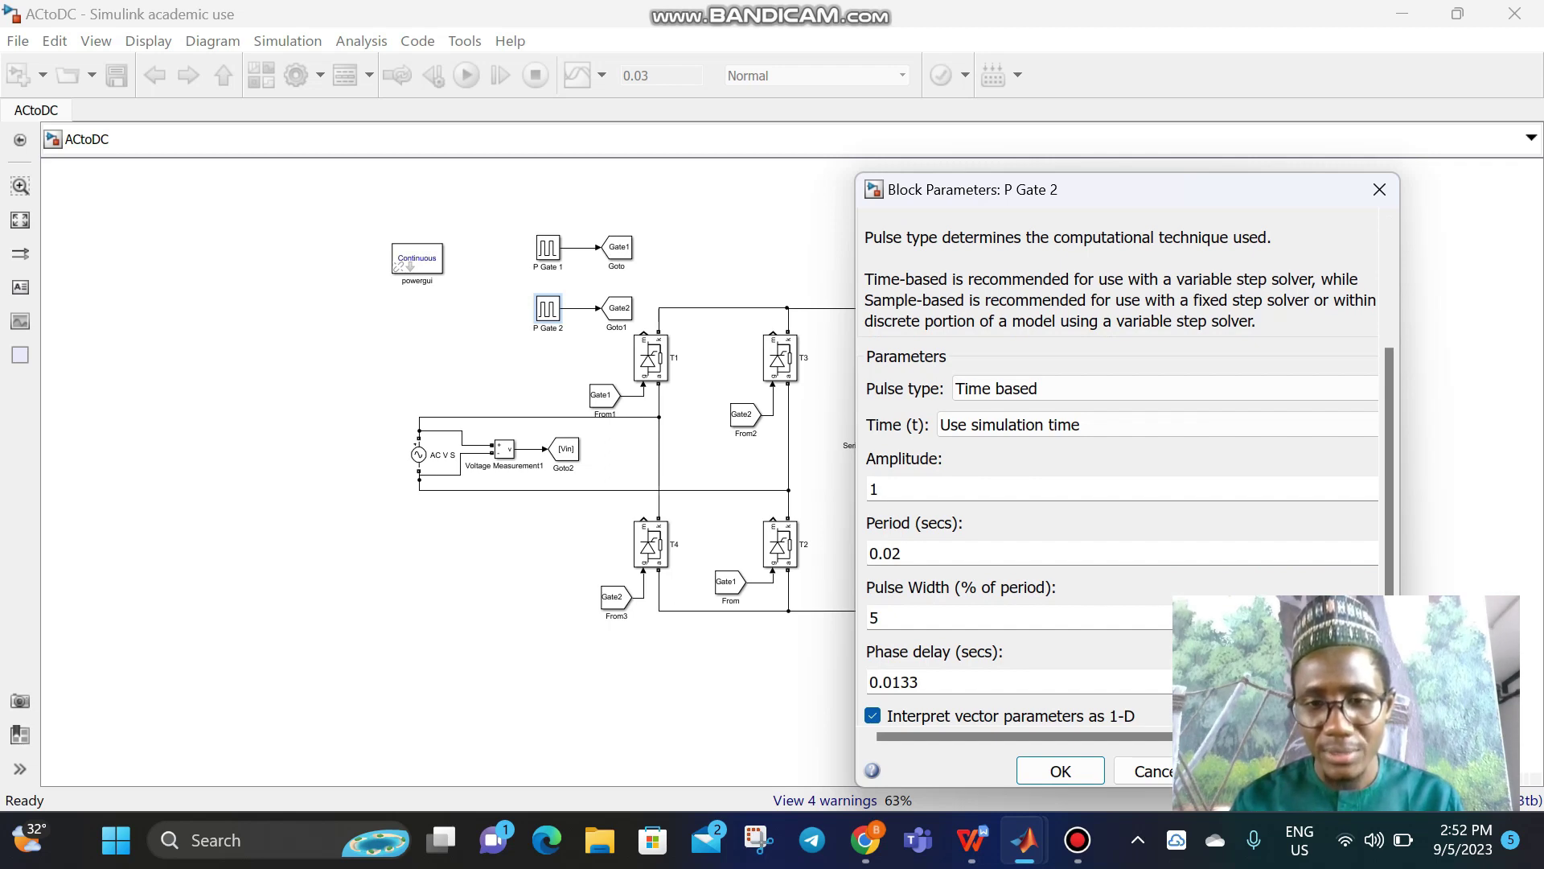
{"action": "left_click", "coordinate": [1059, 771]}
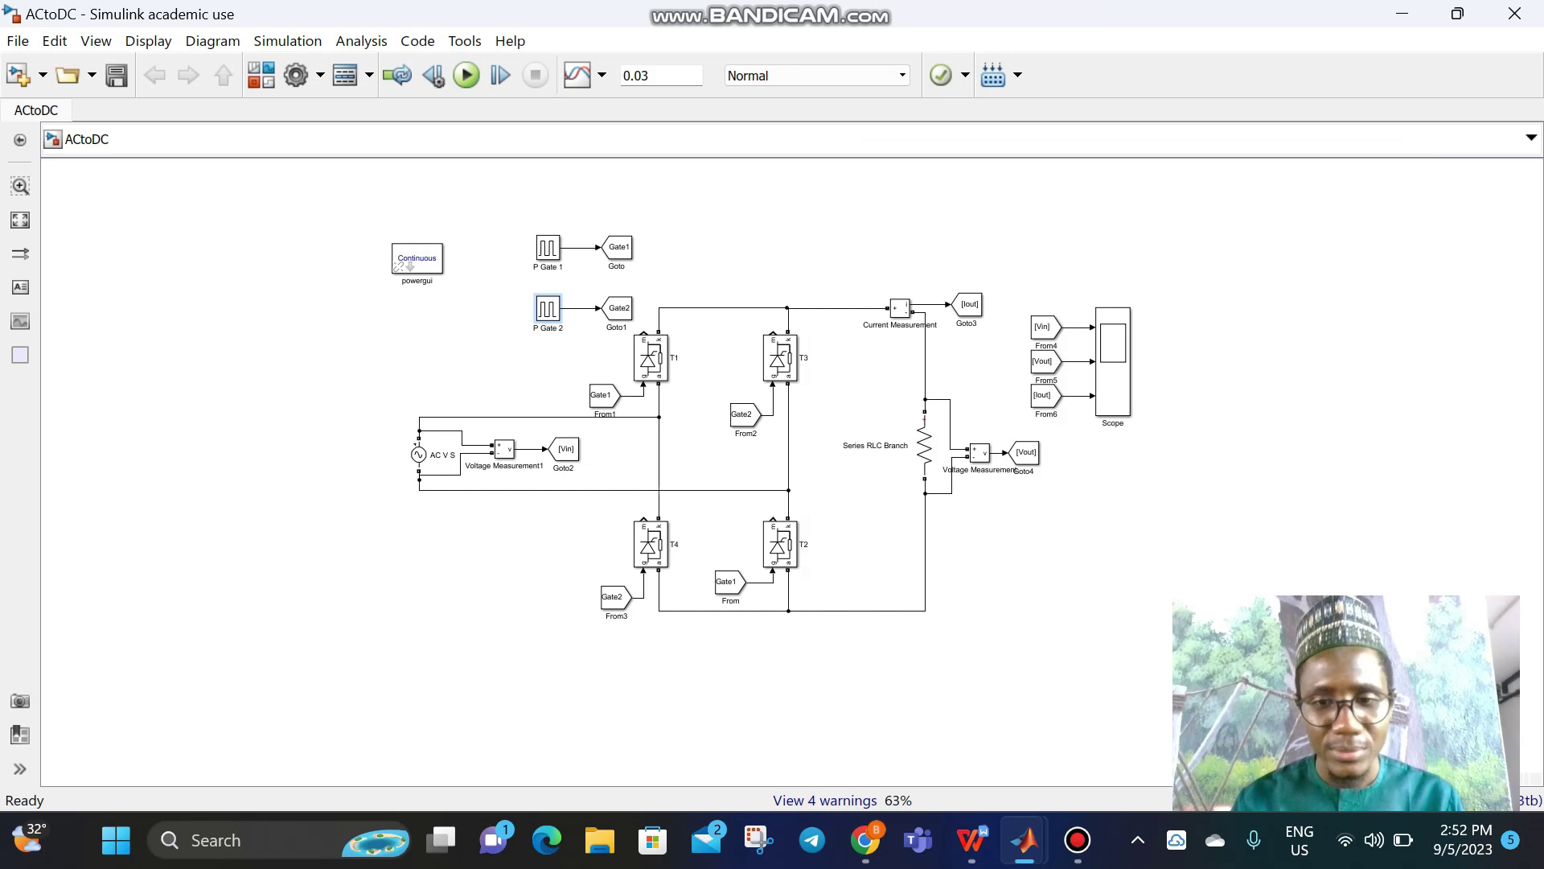
Reopen the Scope and move its window up over the circuit to view all three waveforms.
{"action": "double_click", "coordinate": [1113, 362]}
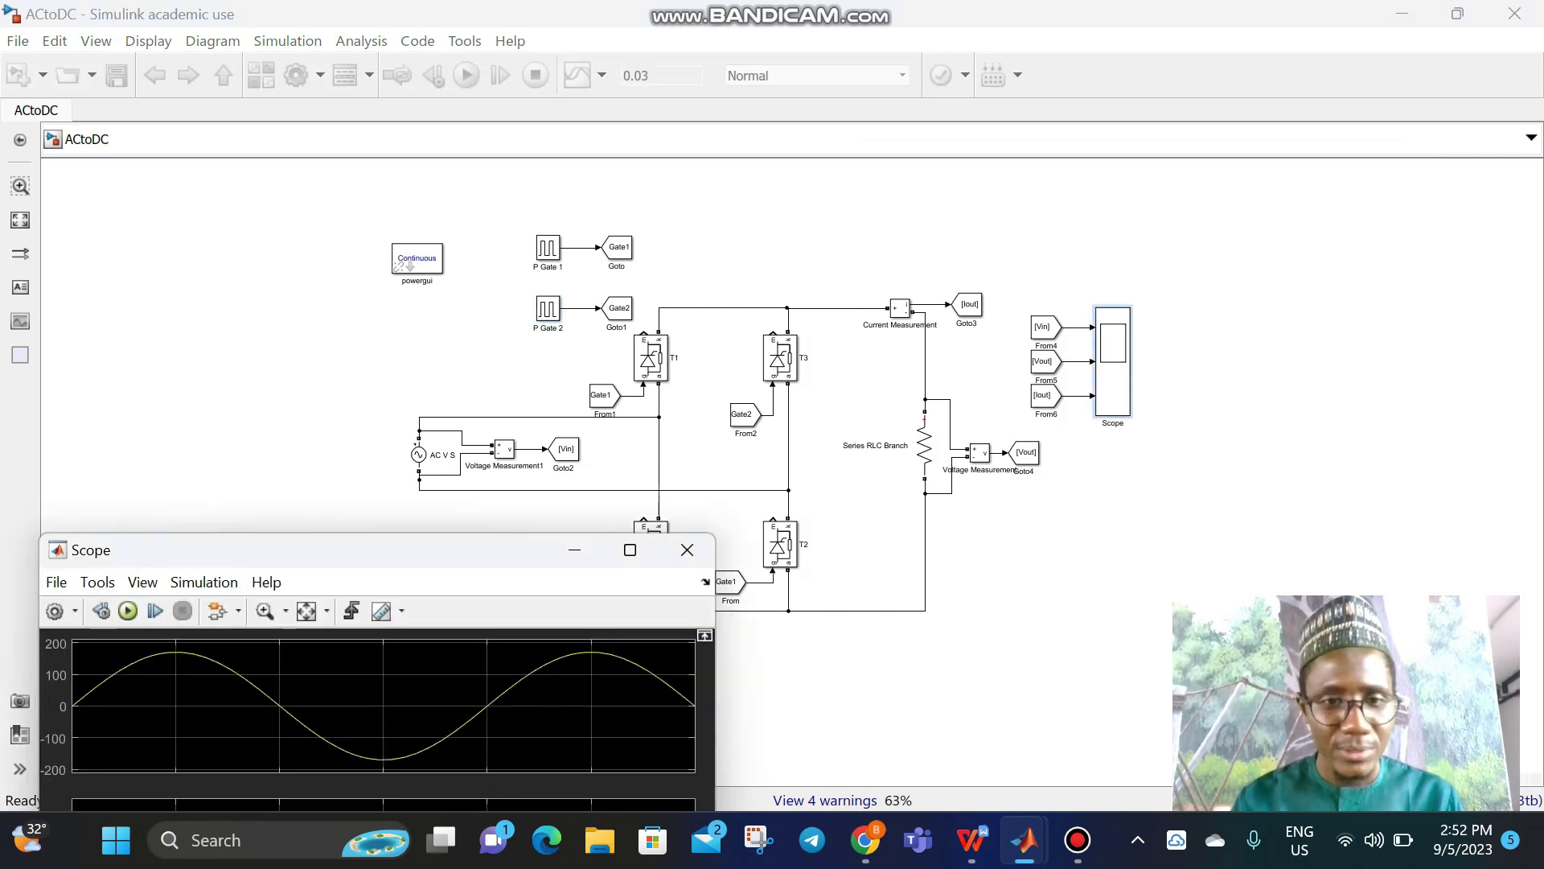
{"action": "left_click_drag", "start_coordinate": [448, 559], "coordinate": [617, 192]}
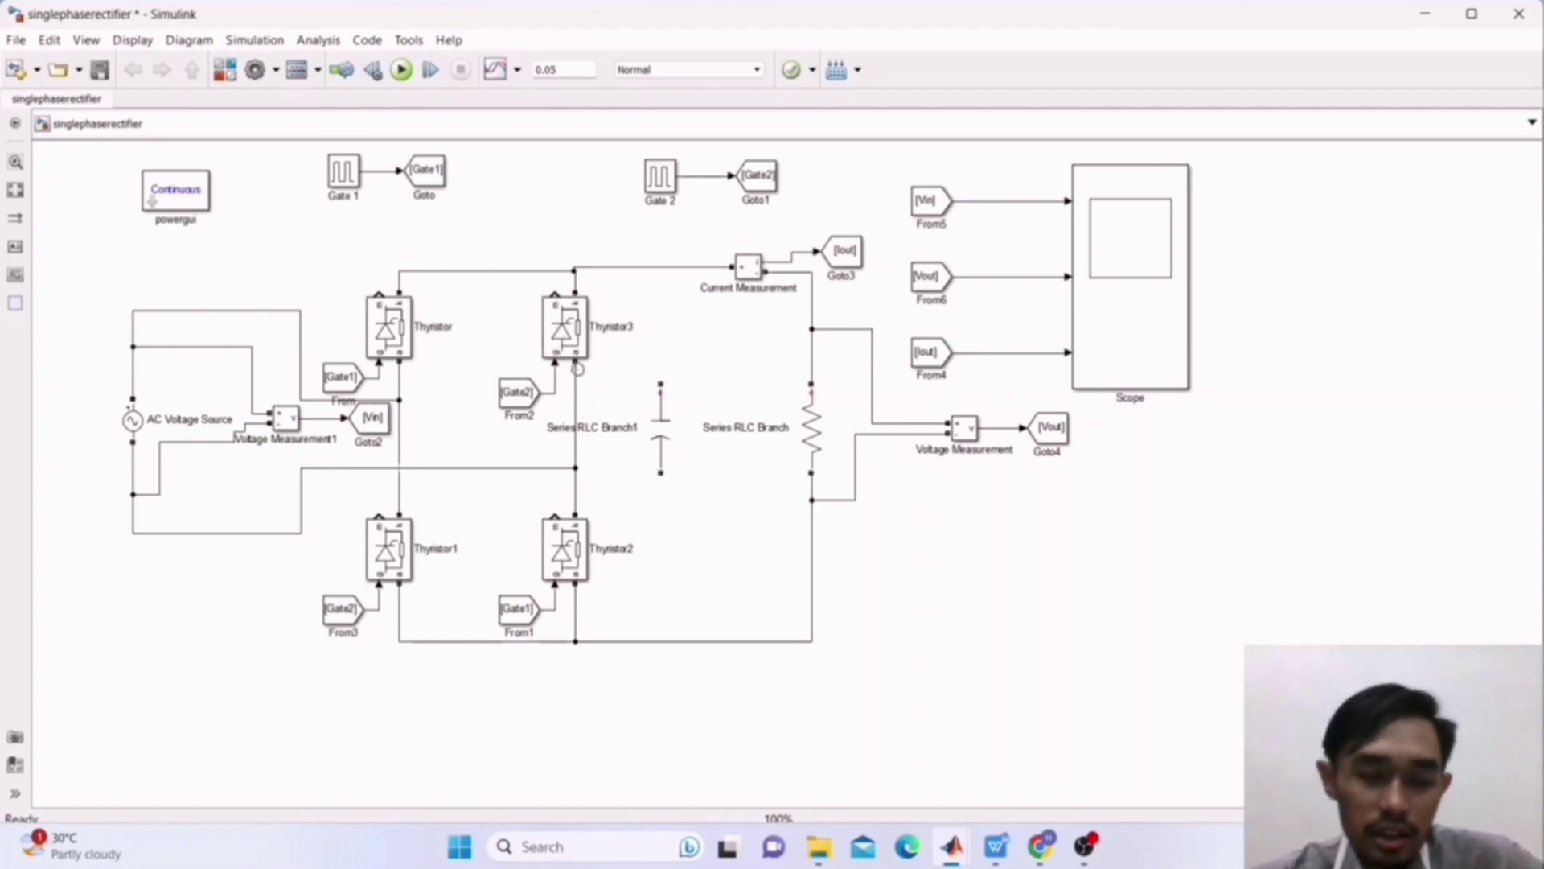
Examine the singlephaserectifier model's capacitor branch, its thyristor pairs and the Gate1 and Gate2 From blocks that trigger them.
{"action": "left_click", "coordinate": [555, 429]}
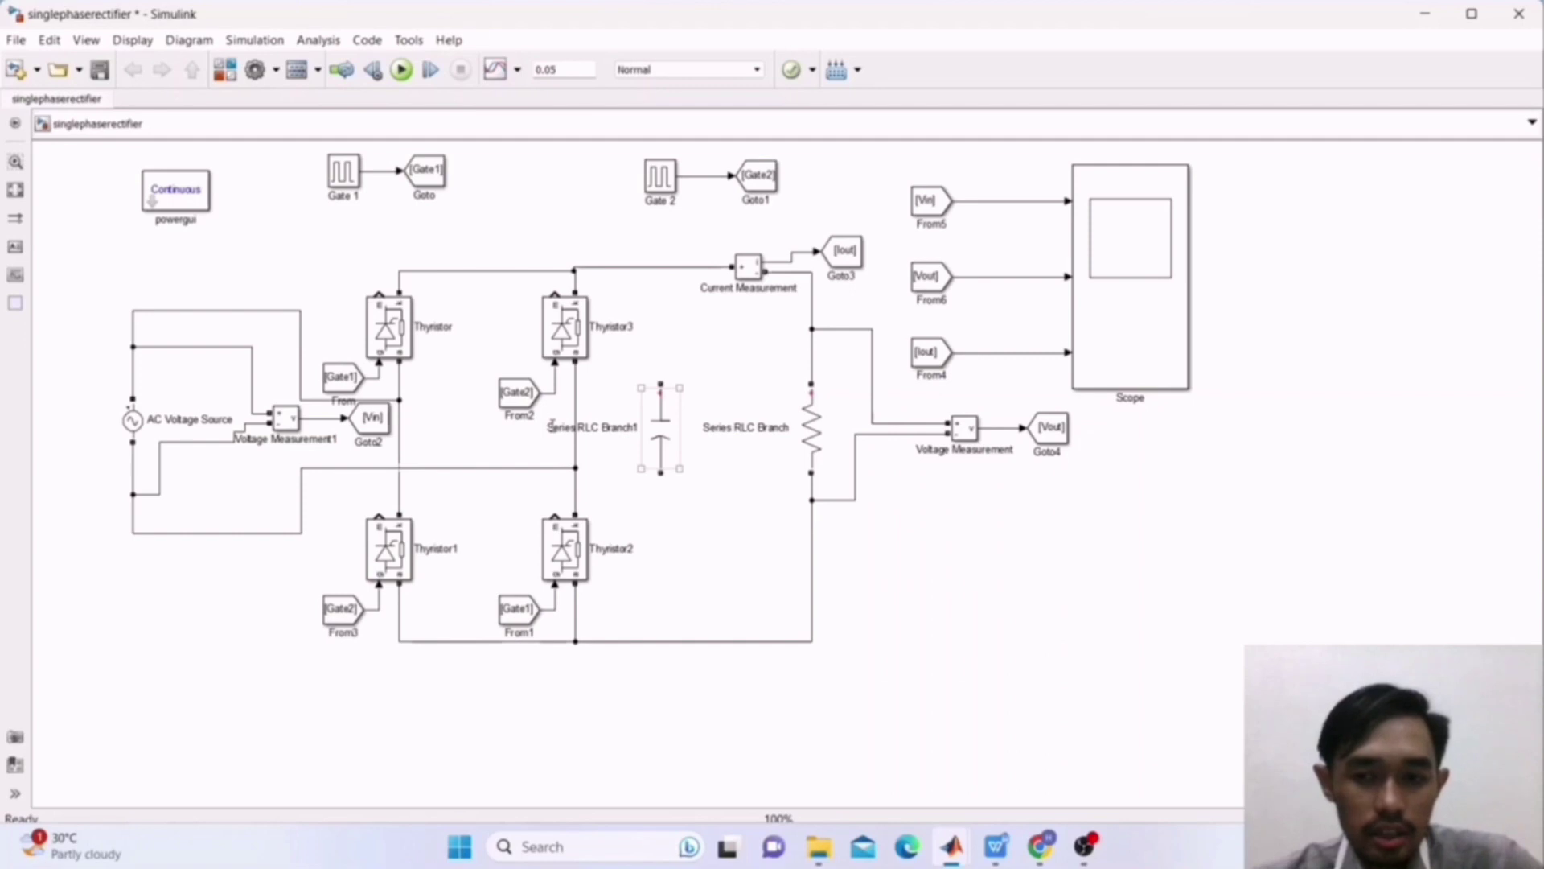
{"action": "left_click", "coordinate": [374, 423]}
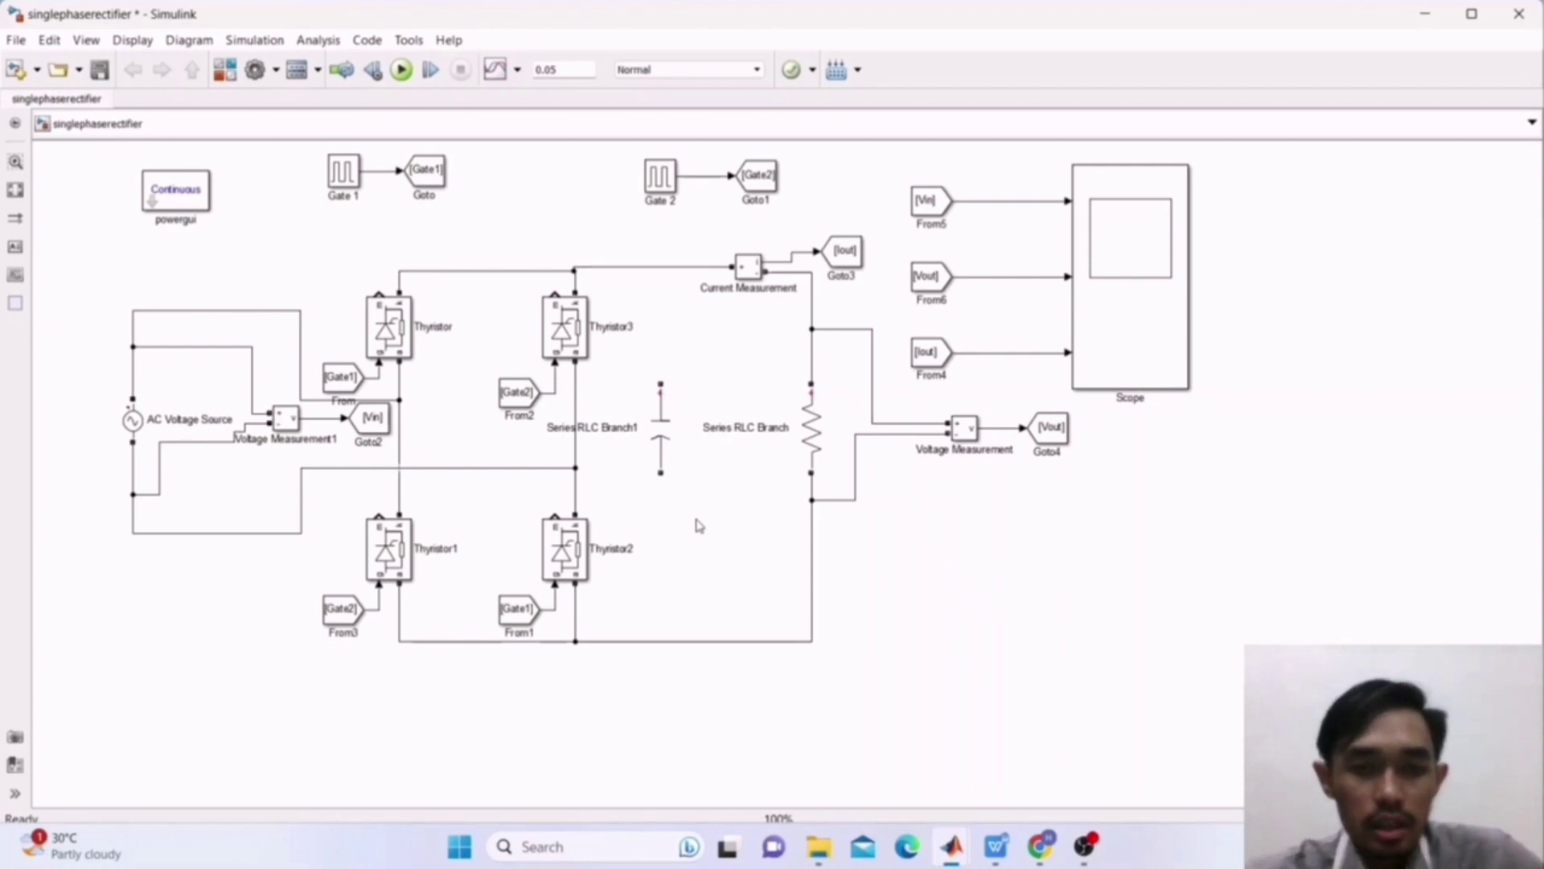
{"action": "left_click", "coordinate": [342, 378]}
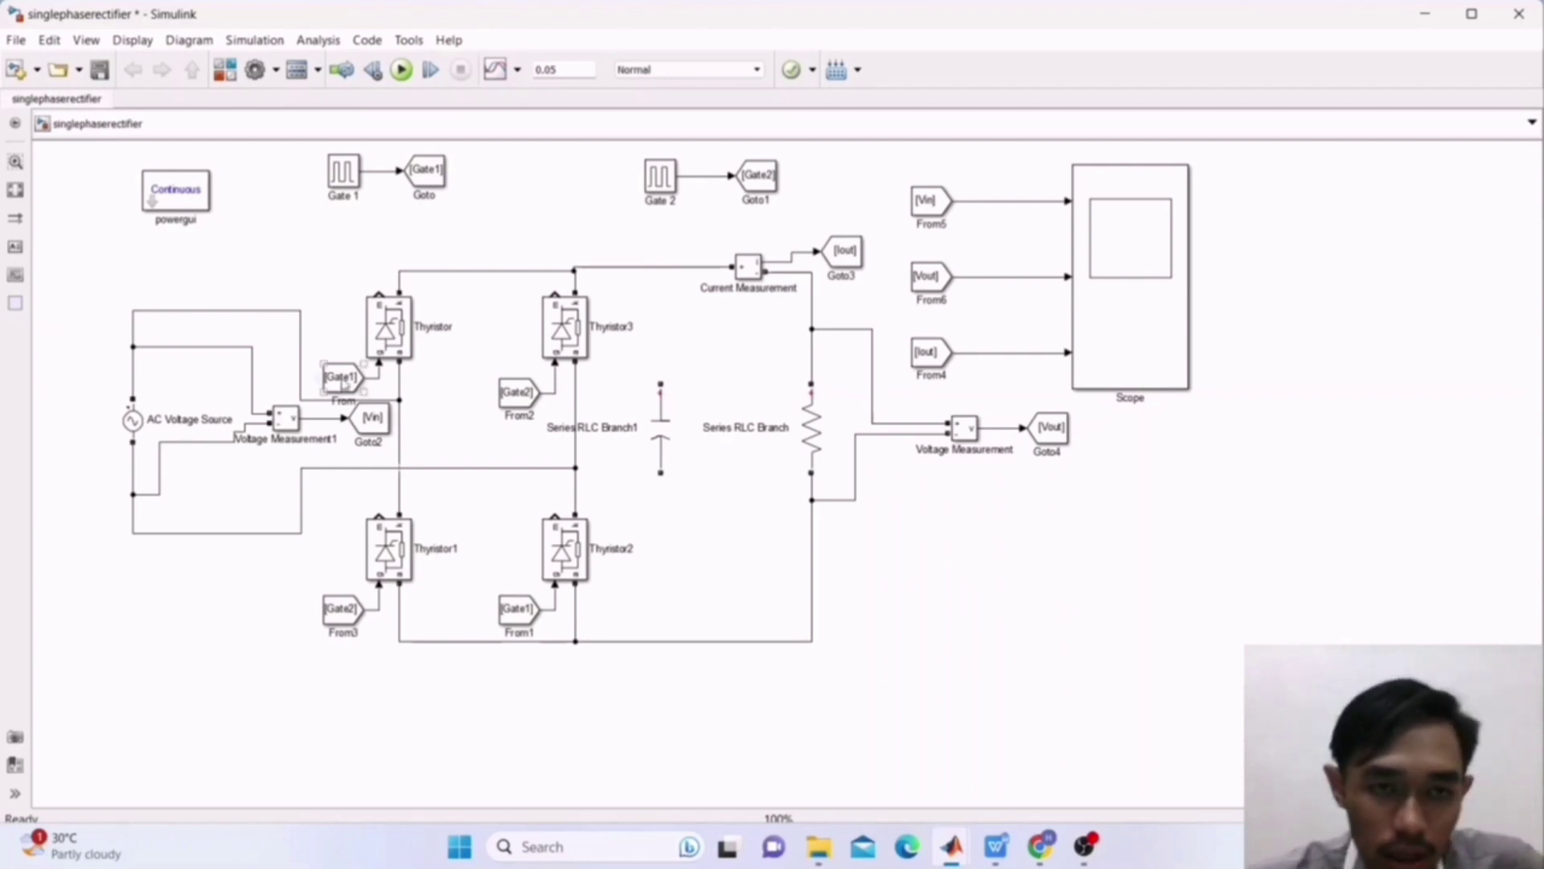
{"action": "left_click", "coordinate": [574, 550]}
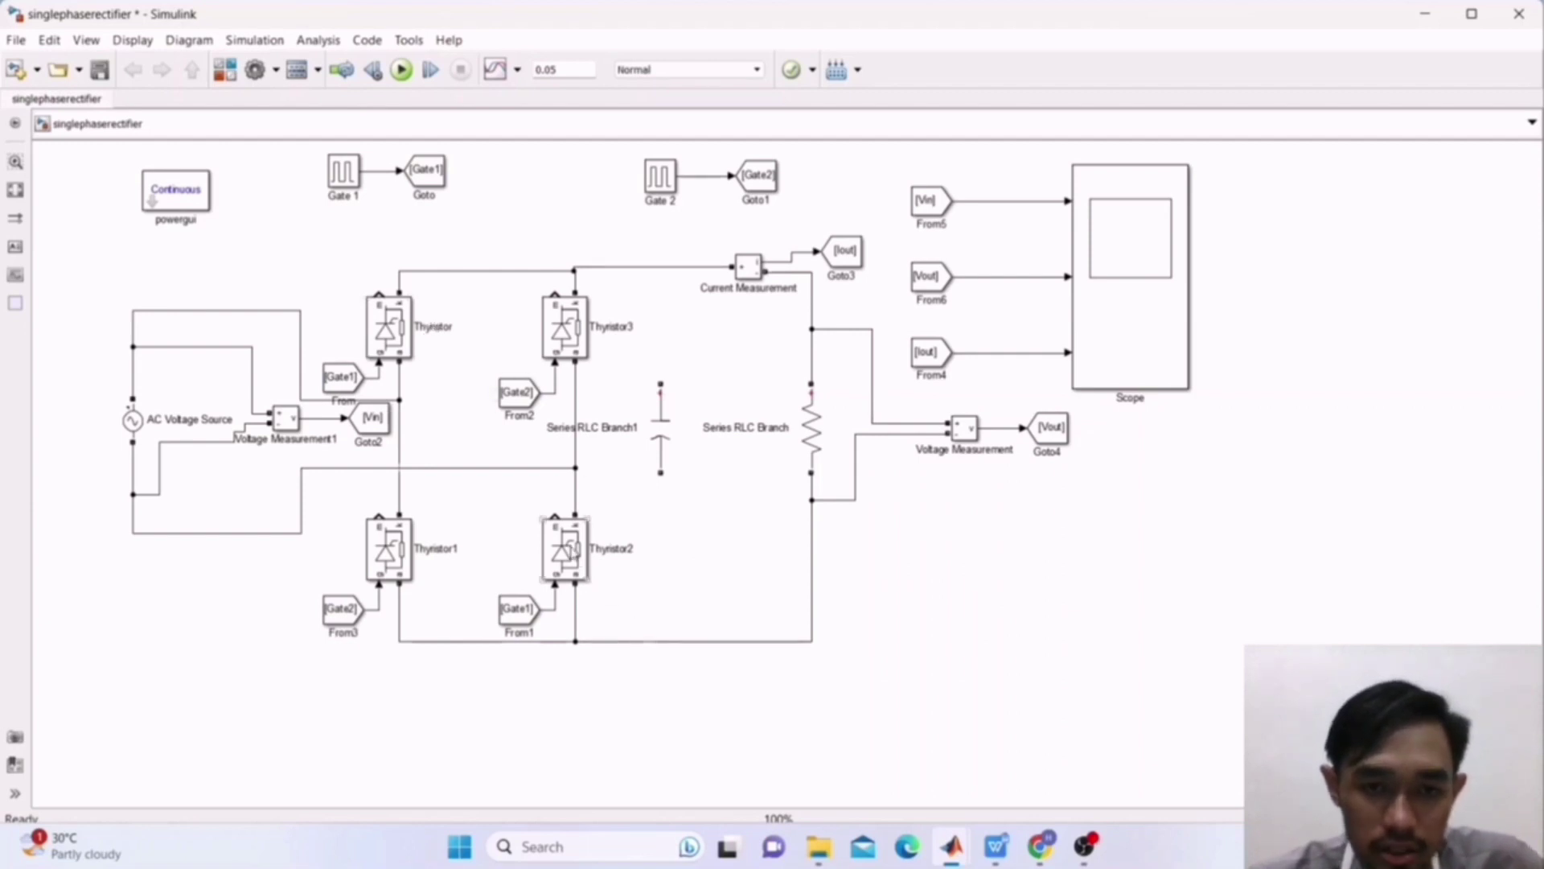
{"action": "left_click", "coordinate": [344, 378]}
{"action": "left_click", "coordinate": [537, 617]}
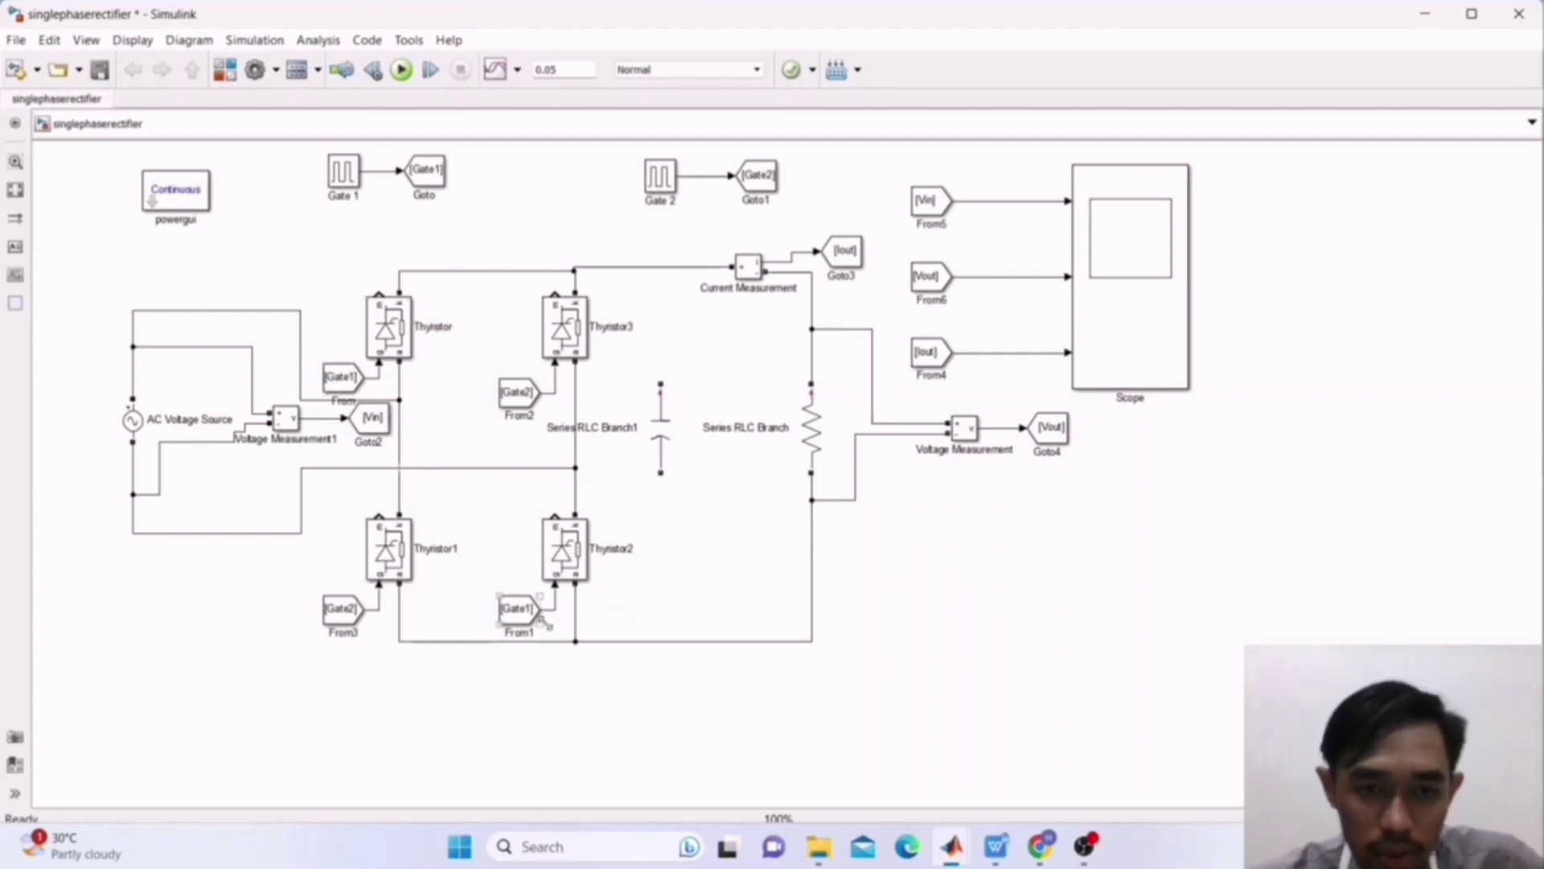
{"action": "left_click", "coordinate": [437, 420]}
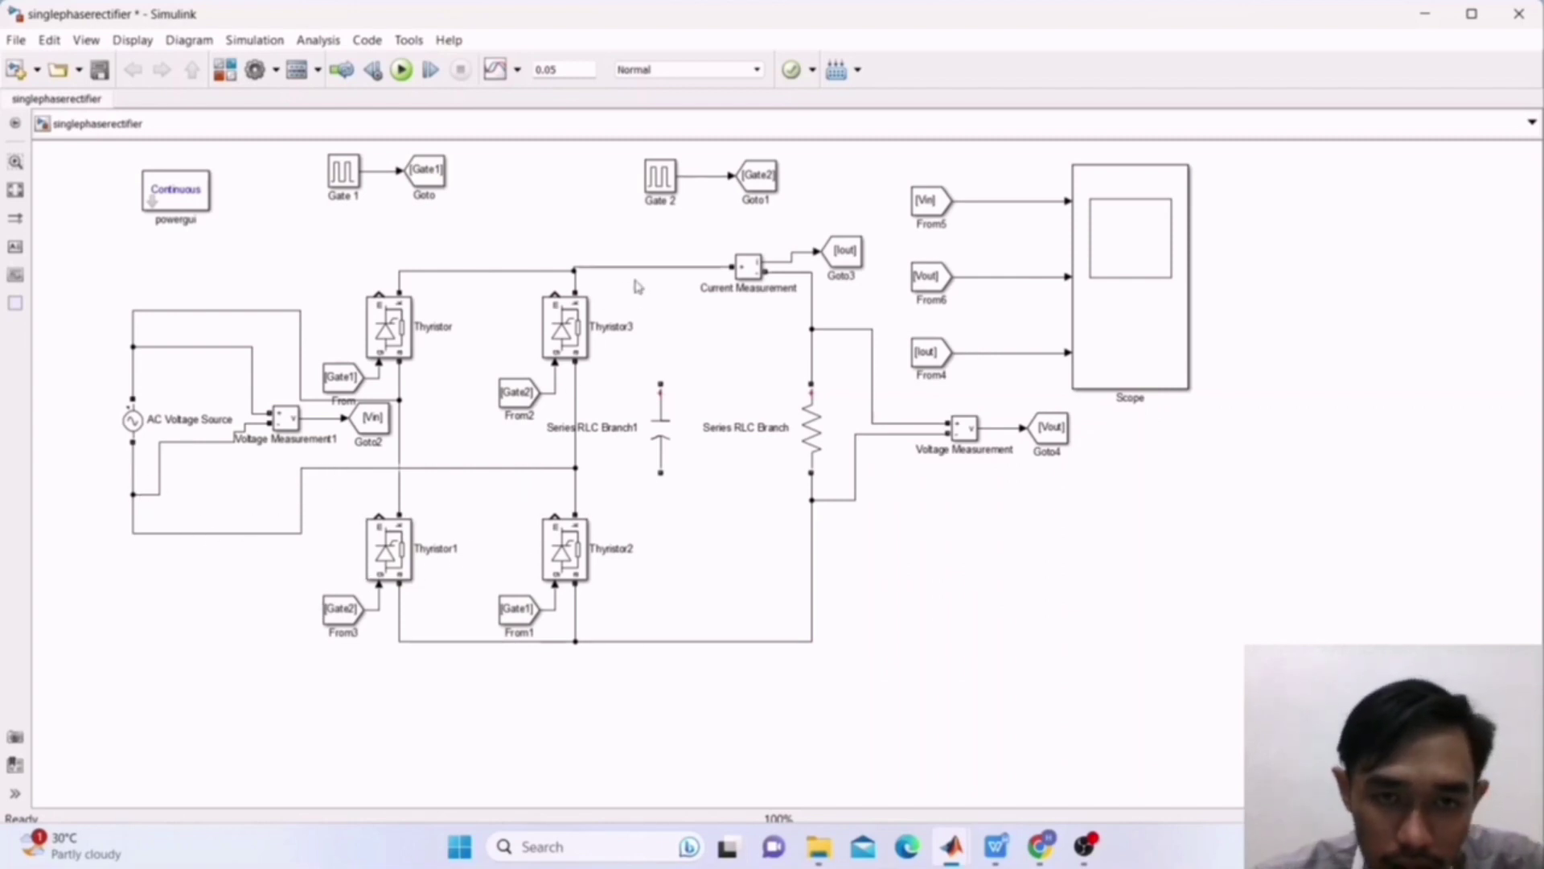
{"action": "left_click", "coordinate": [523, 394]}
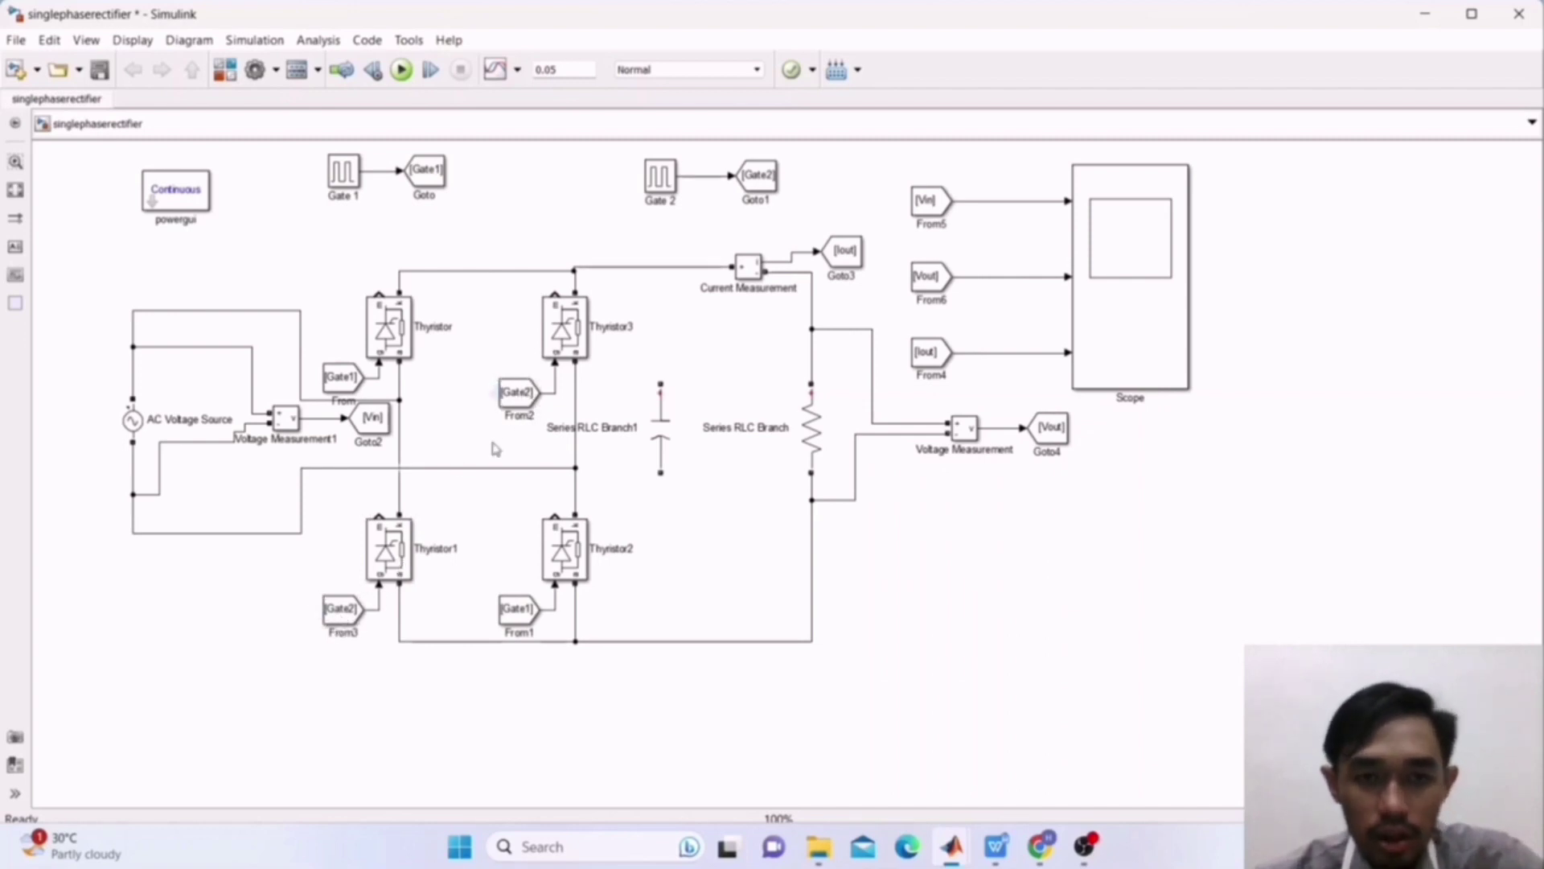
{"action": "left_click", "coordinate": [434, 532]}
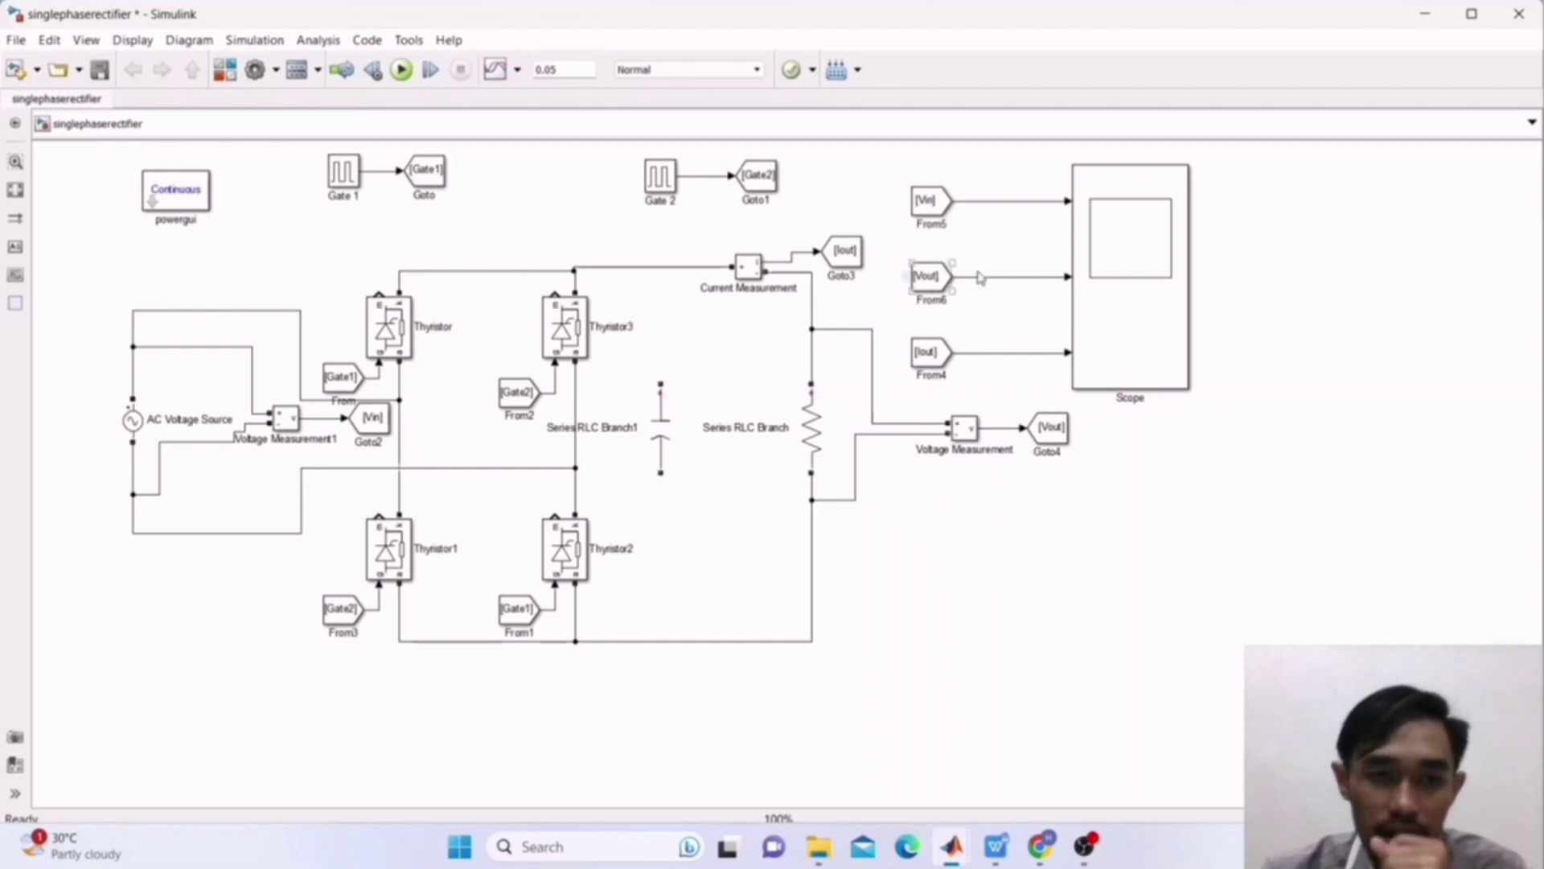
Review the AC Voltage Source's peak amplitude, phase and frequency, and close its parameters.
{"action": "left_click", "coordinate": [132, 419]}
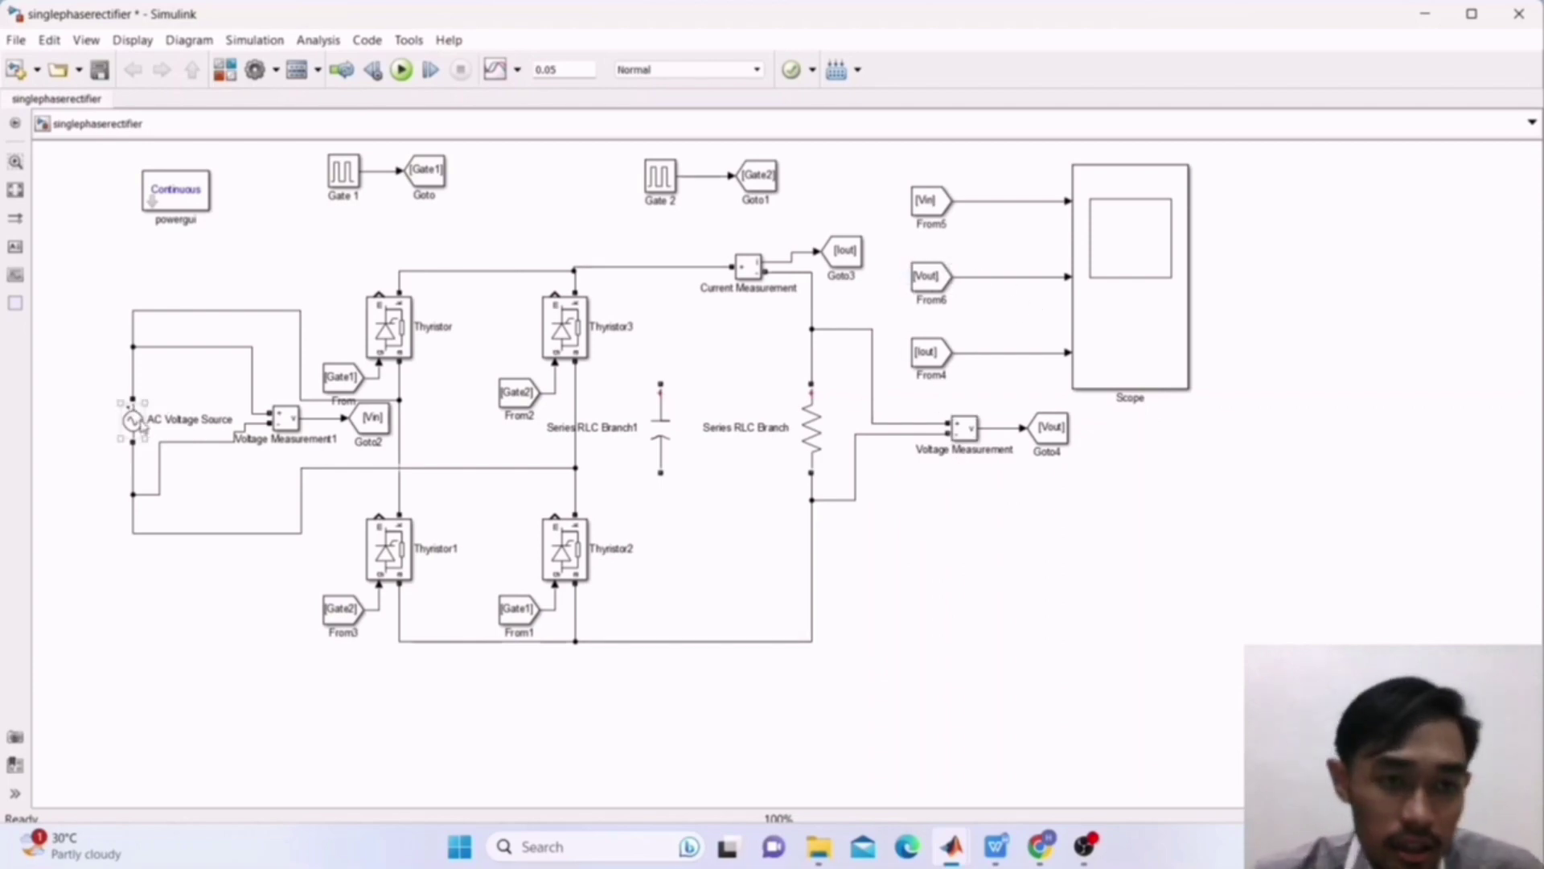
{"action": "double_click", "coordinate": [131, 419]}
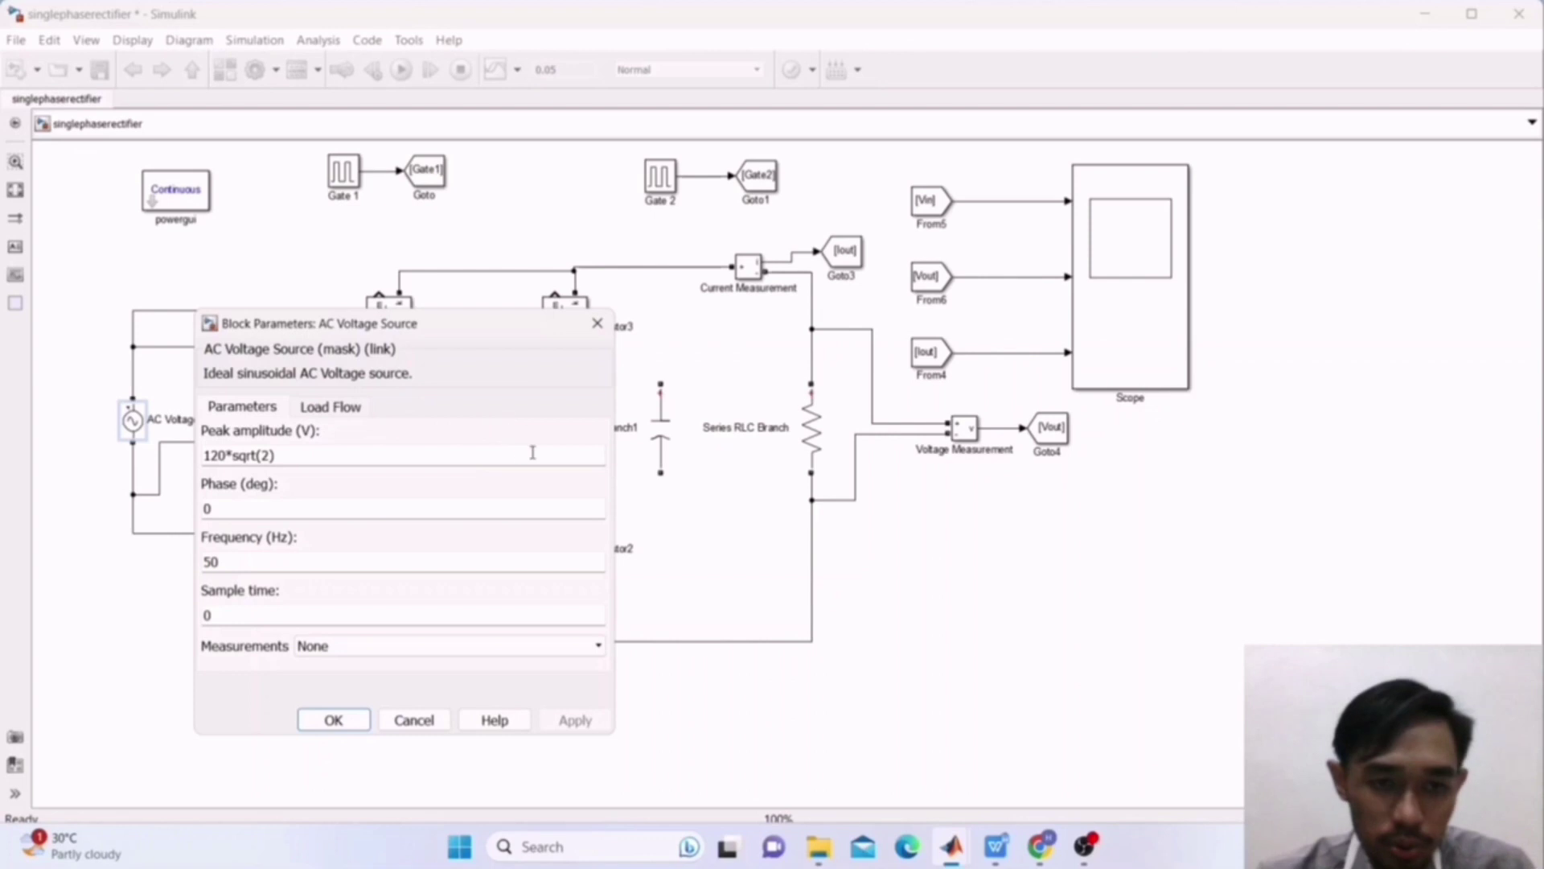
{"action": "left_click", "coordinate": [597, 322]}
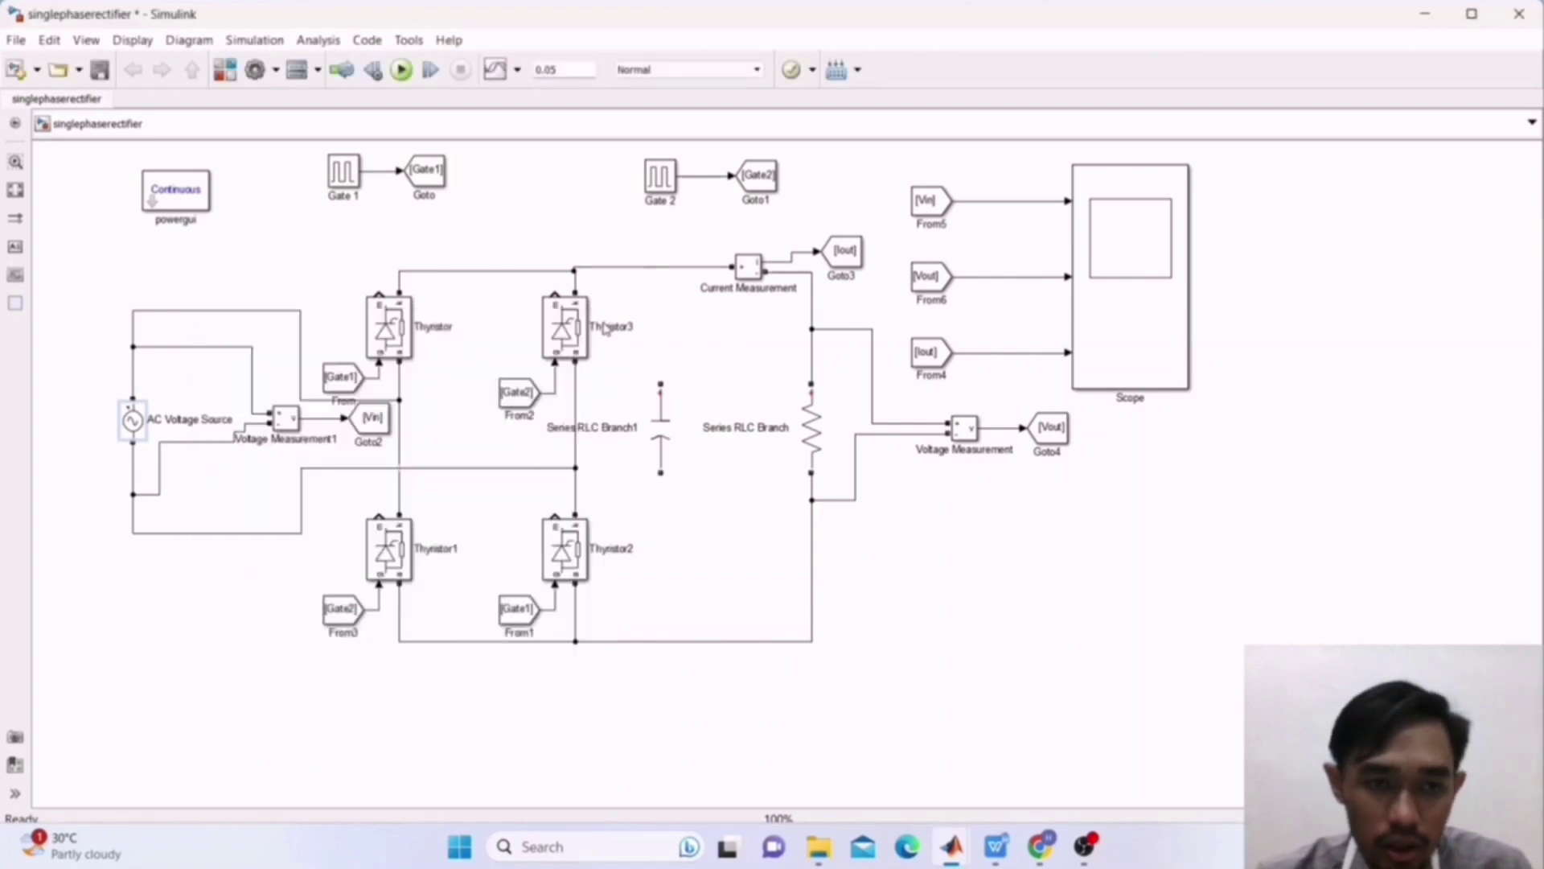
{"action": "double_click", "coordinate": [132, 420]}
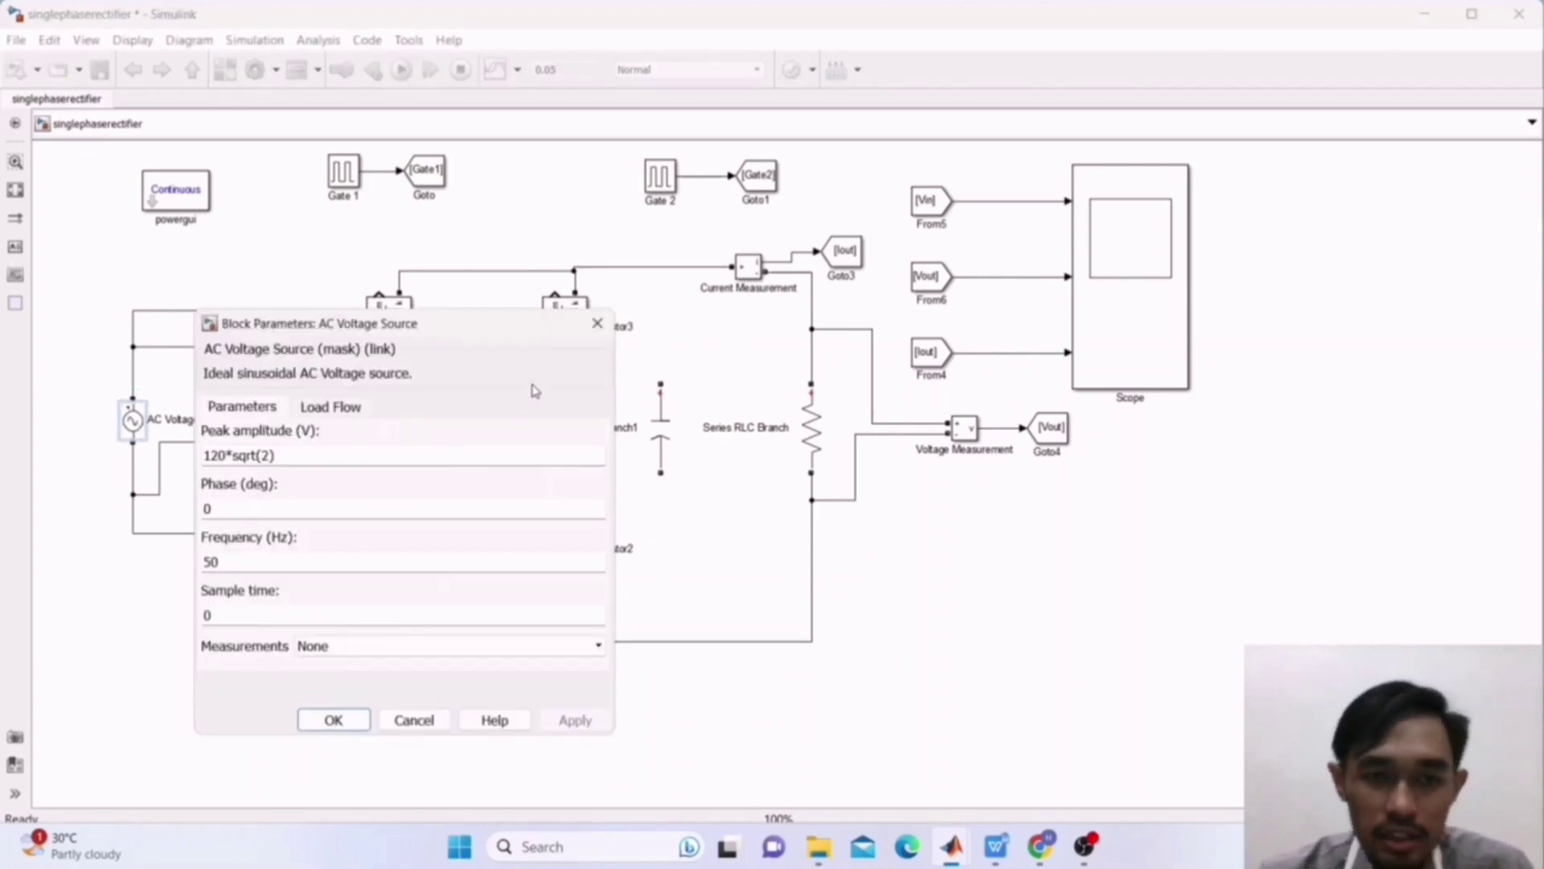
{"action": "left_click", "coordinate": [597, 322]}
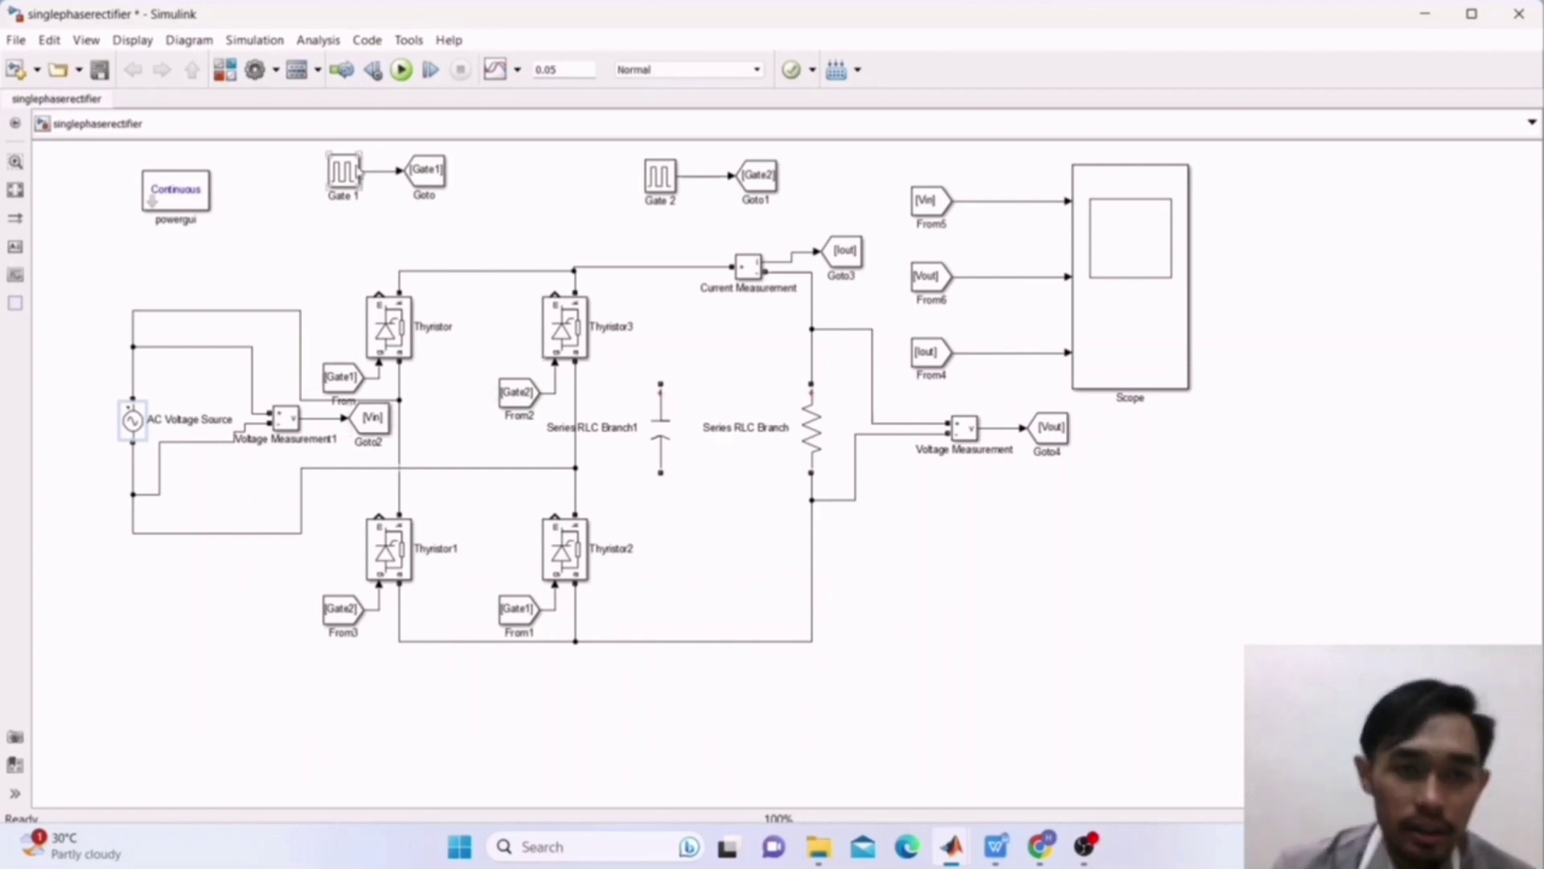
Review the Gate 1 pulse generator's amplitude, period and pulse width, and highlight its phase delay value.
{"action": "double_click", "coordinate": [357, 170]}
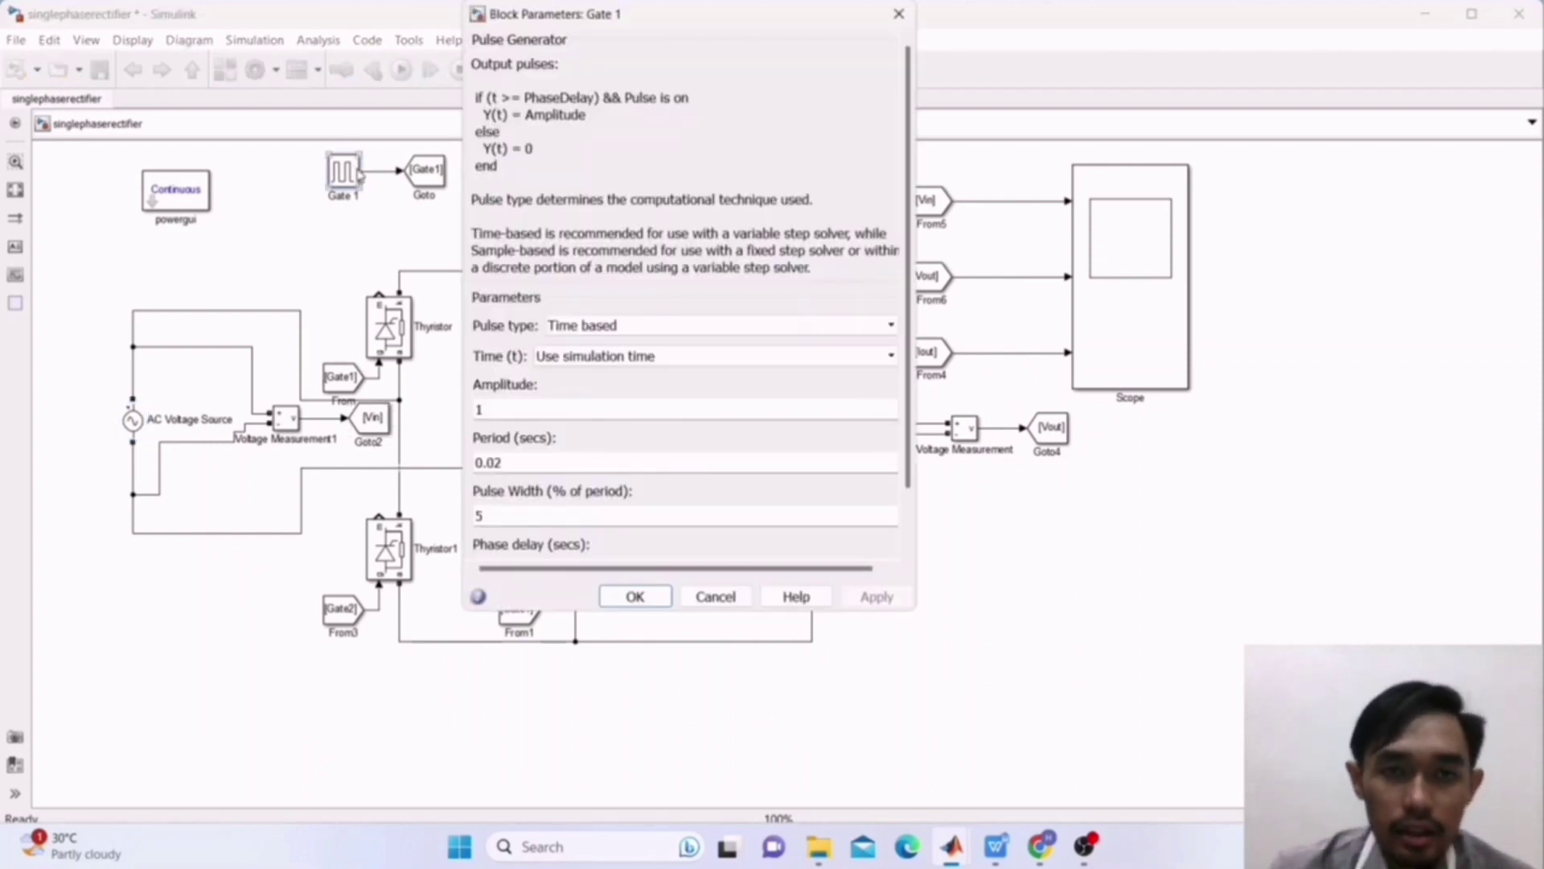
{"action": "scroll", "coordinate": [592, 363], "scroll_direction": "down", "scroll_amount": 1}
{"action": "scroll", "coordinate": [592, 366], "scroll_direction": "up", "scroll_amount": 1}
{"action": "scroll", "coordinate": [581, 492], "scroll_direction": "down", "scroll_amount": 2}
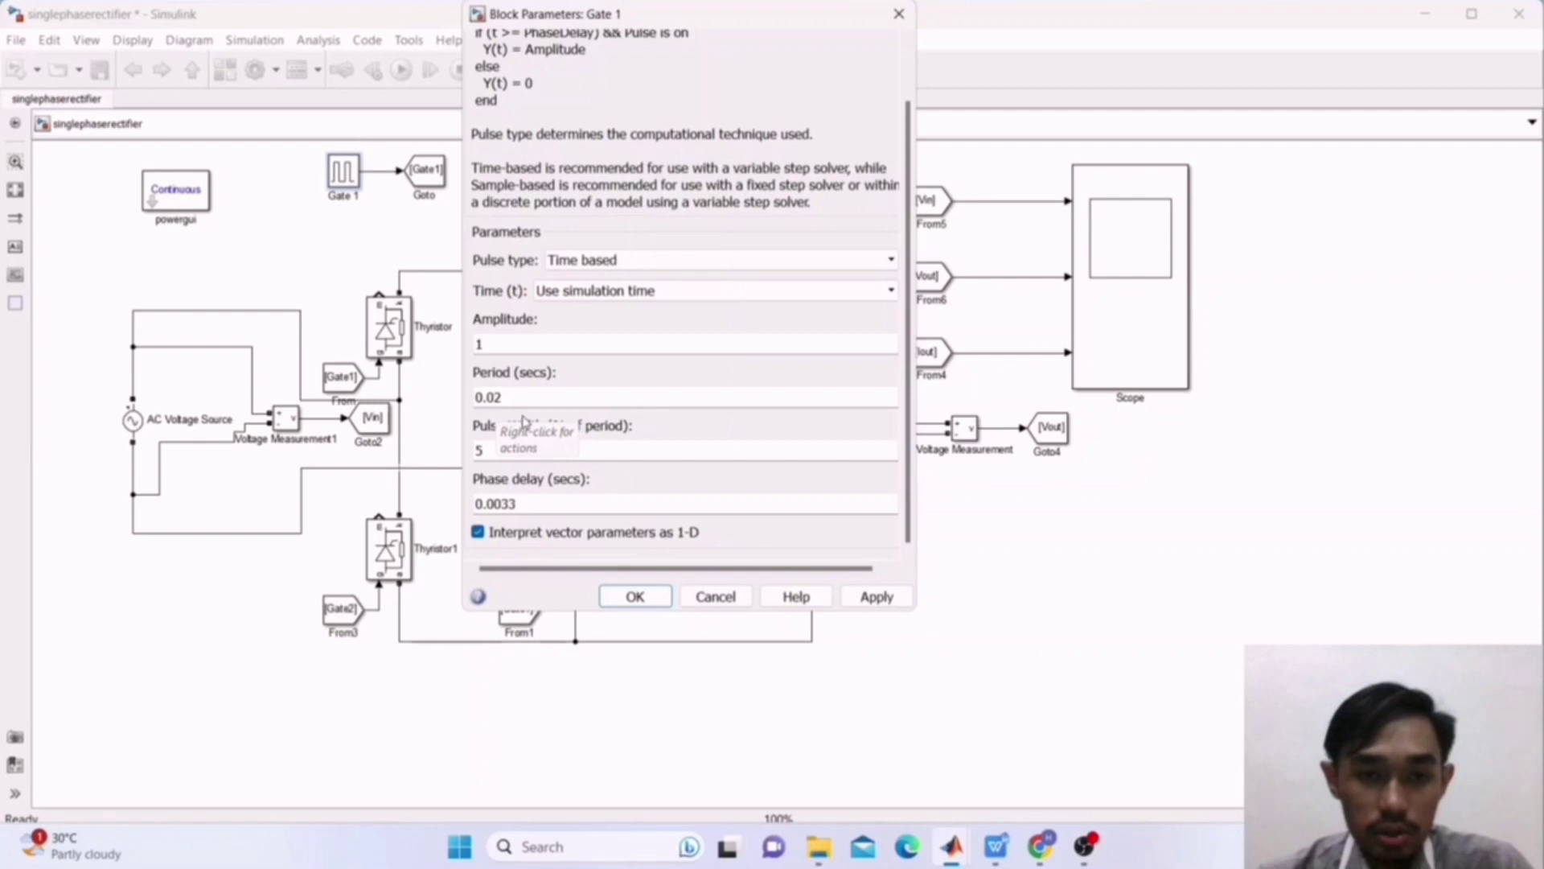
{"action": "double_click", "coordinate": [575, 505]}
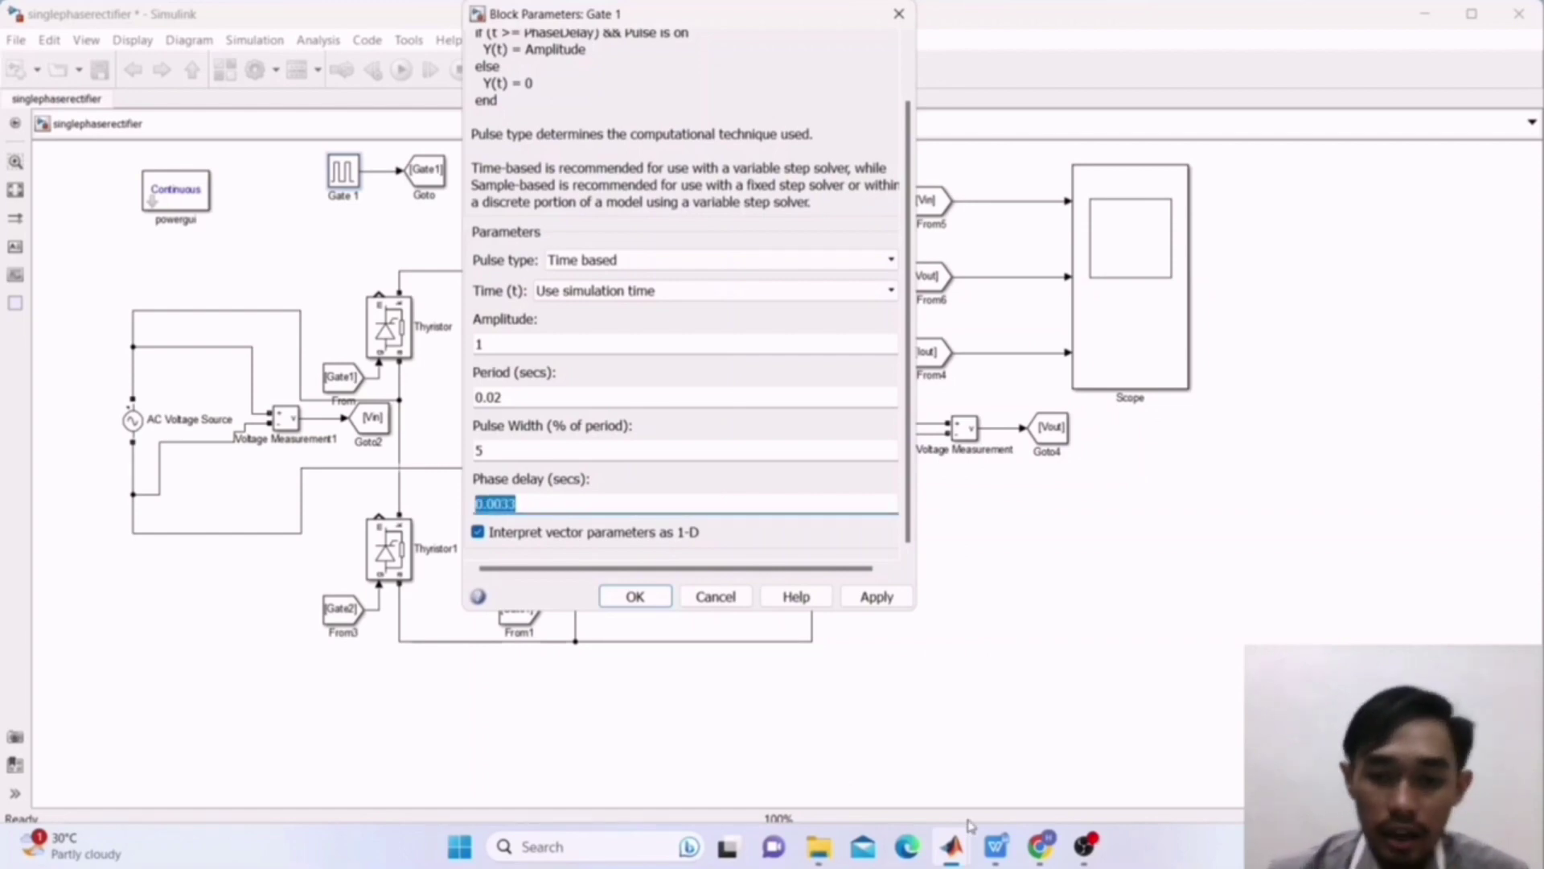
Switch to the RESULTS APE.docx document in WPS Office and read the Gate 1 delay calculation and parameters.
{"action": "mouse_move", "coordinate": [996, 844]}
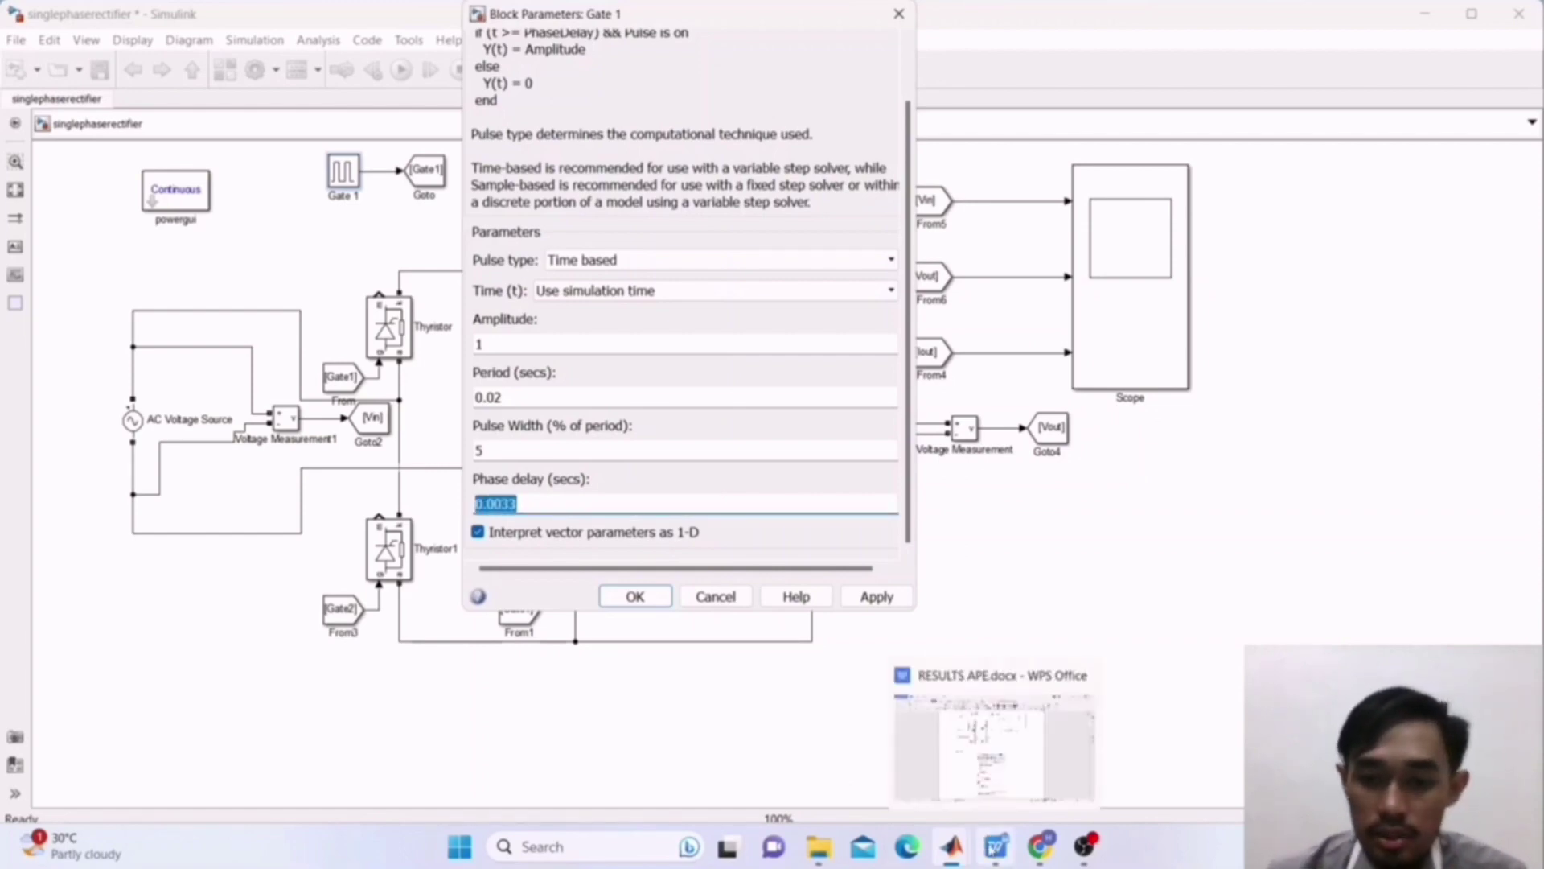
{"action": "left_click", "coordinate": [996, 845]}
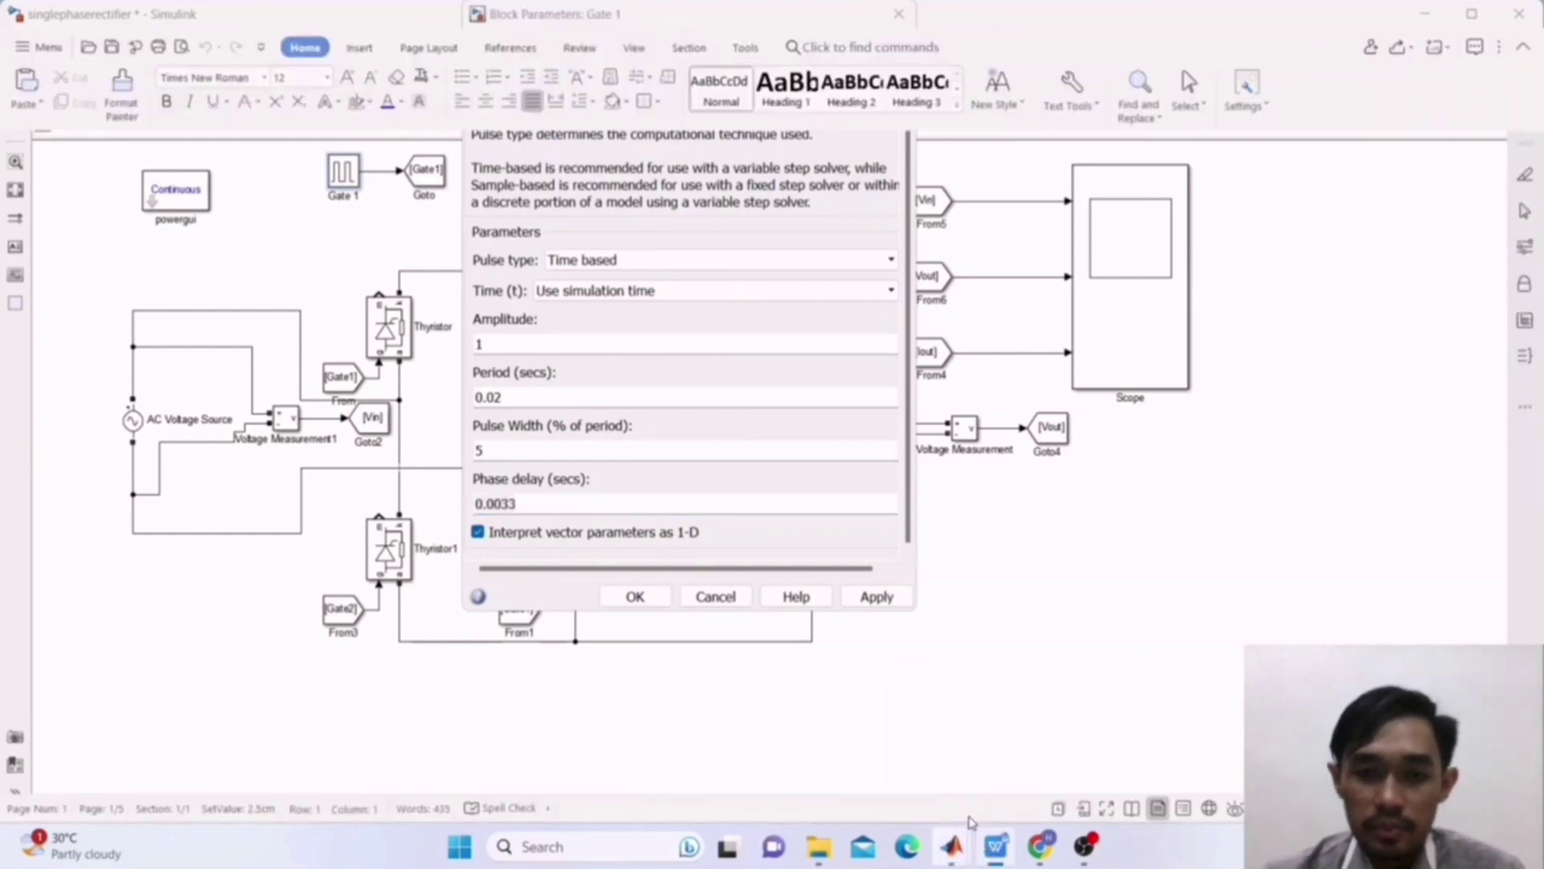
{"action": "scroll", "coordinate": [725, 527], "scroll_direction": "down", "scroll_amount": 8}
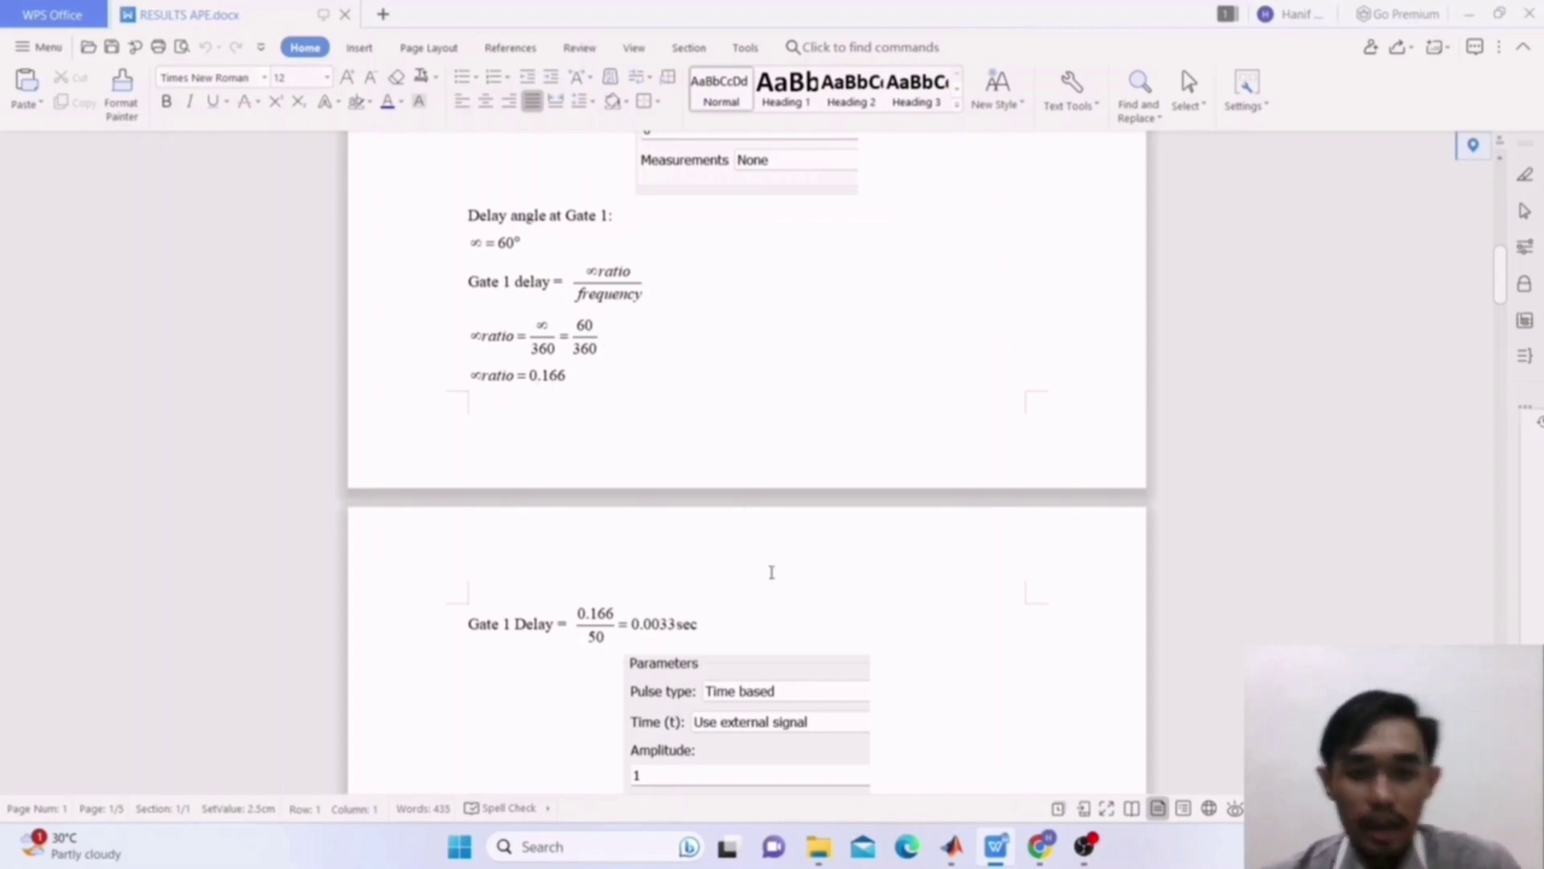
{"action": "scroll", "coordinate": [769, 571], "scroll_direction": "down", "scroll_amount": 1}
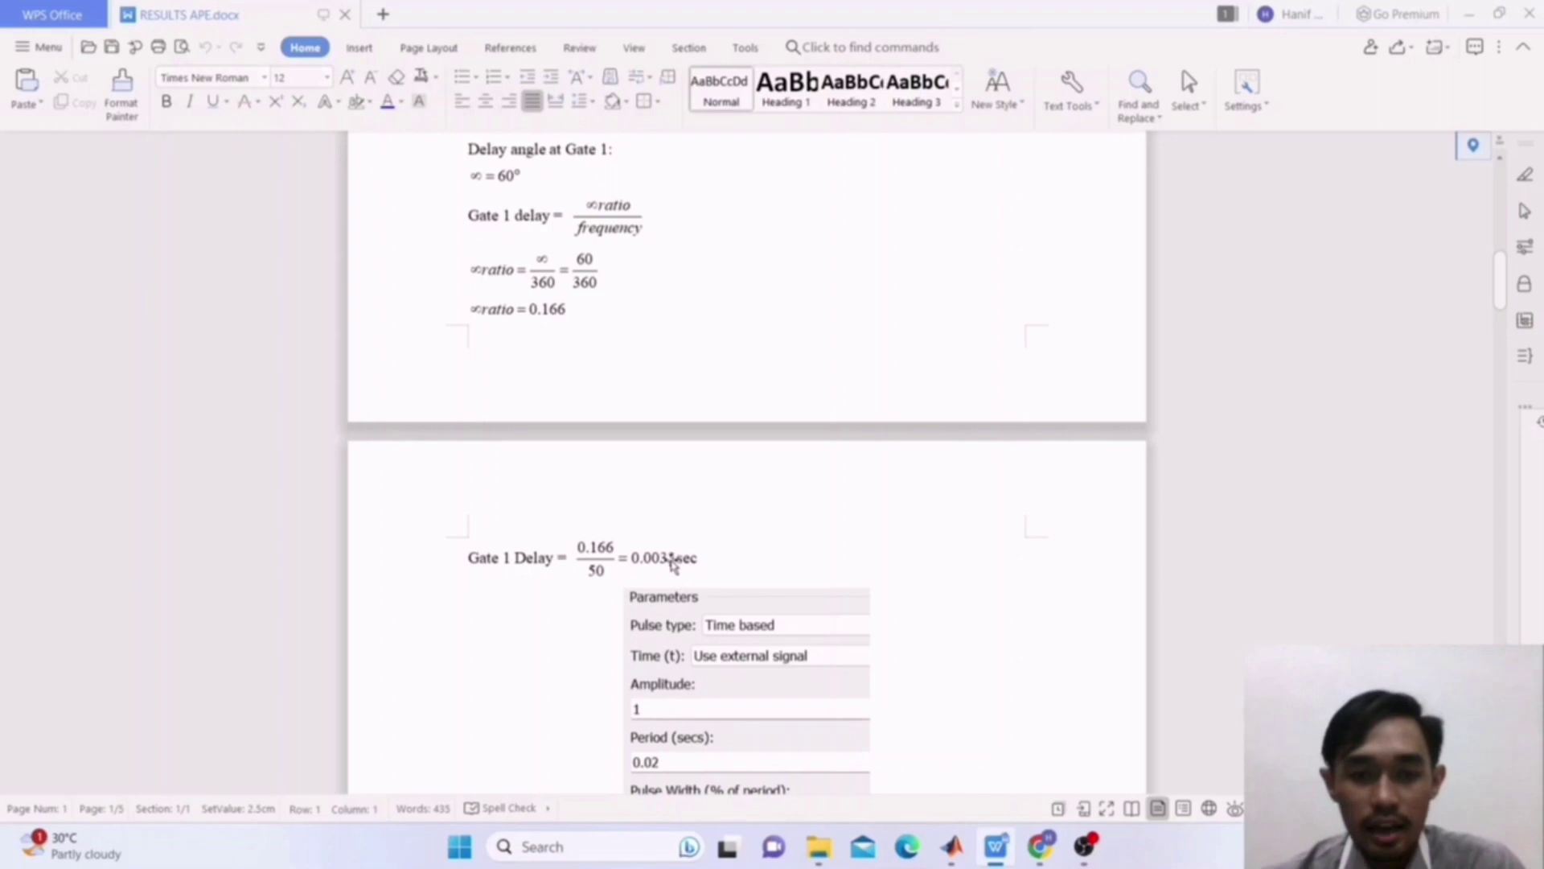
{"action": "scroll", "coordinate": [730, 538], "scroll_direction": "down", "scroll_amount": 3}
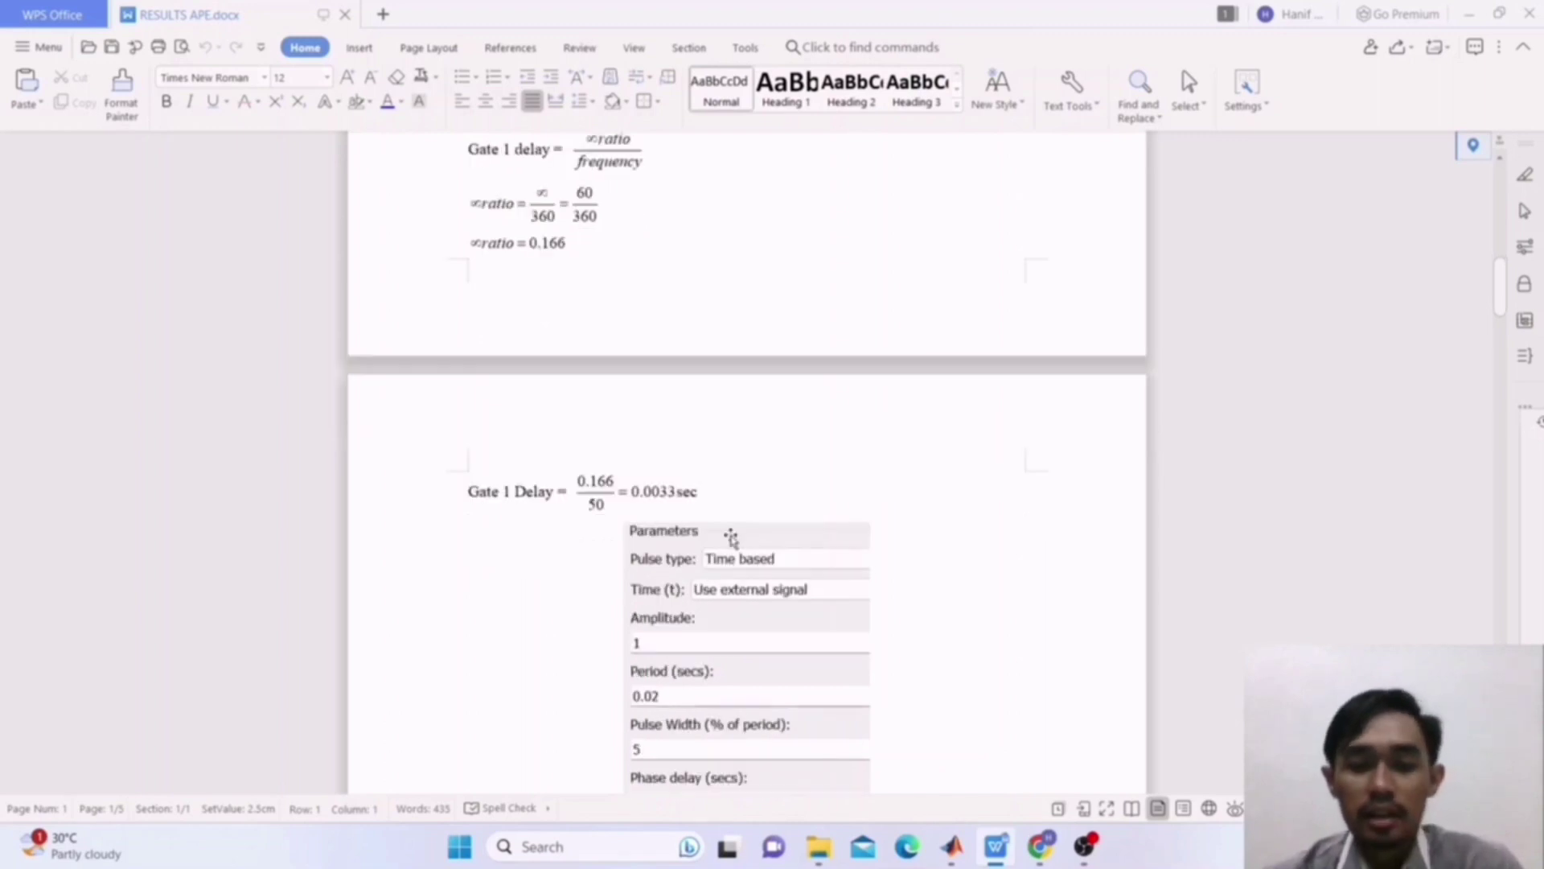
{"action": "scroll", "coordinate": [731, 527], "scroll_direction": "down", "scroll_amount": 3}
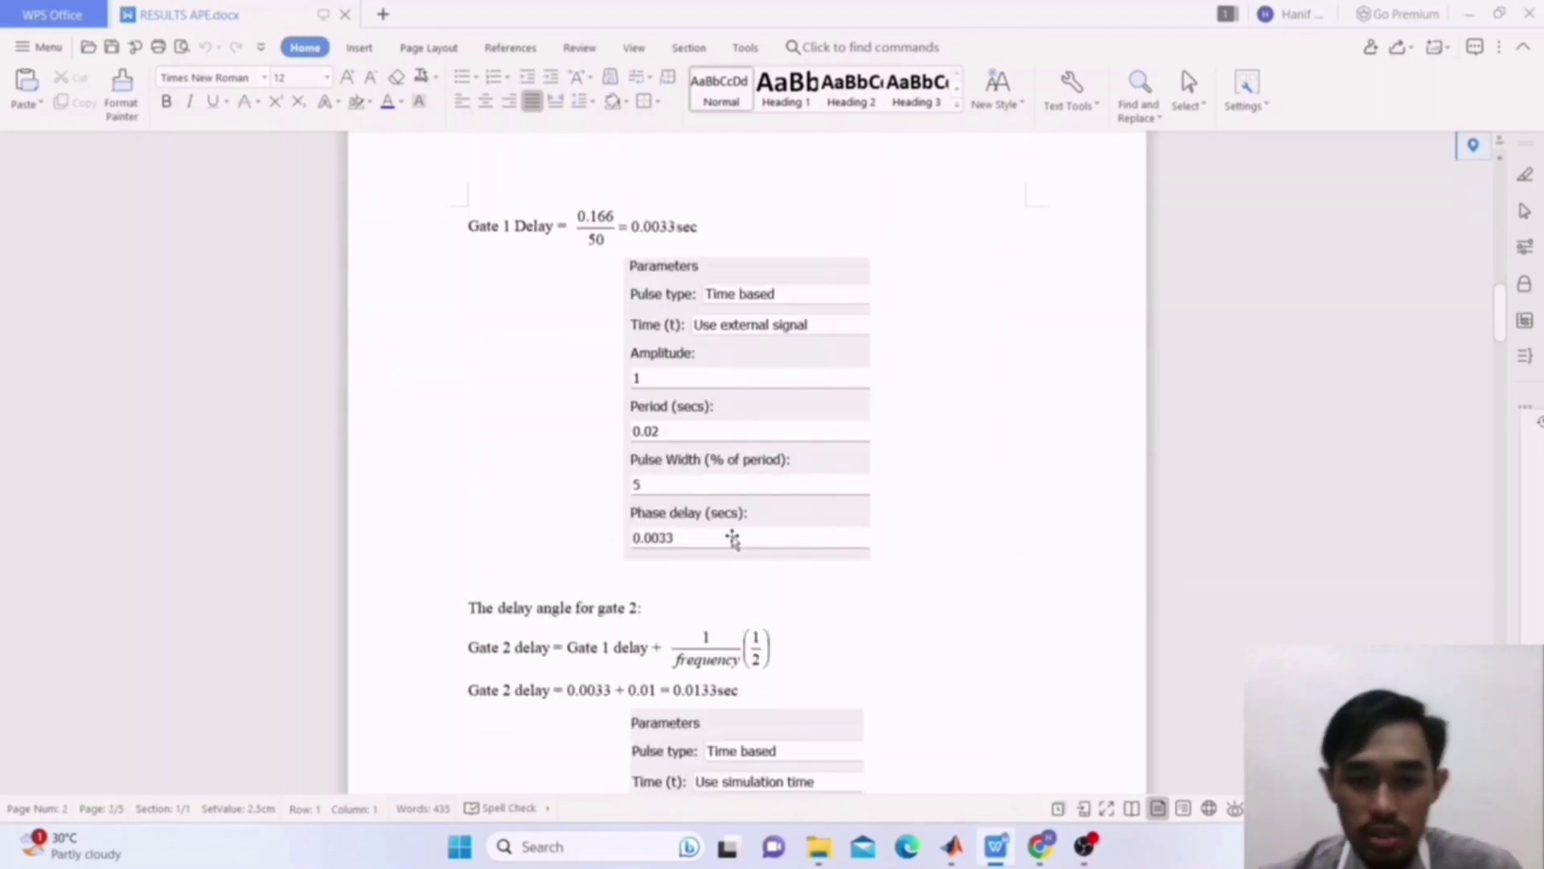
Read the Gate 2 delay calculation below the Gate 1 parameters in the document.
{"action": "scroll", "coordinate": [724, 545], "scroll_direction": "up", "scroll_amount": 1}
{"action": "scroll", "coordinate": [708, 559], "scroll_direction": "down", "scroll_amount": 1}
{"action": "scroll", "coordinate": [695, 567], "scroll_direction": "up", "scroll_amount": 1}
{"action": "scroll", "coordinate": [675, 579], "scroll_direction": "down", "scroll_amount": 1}
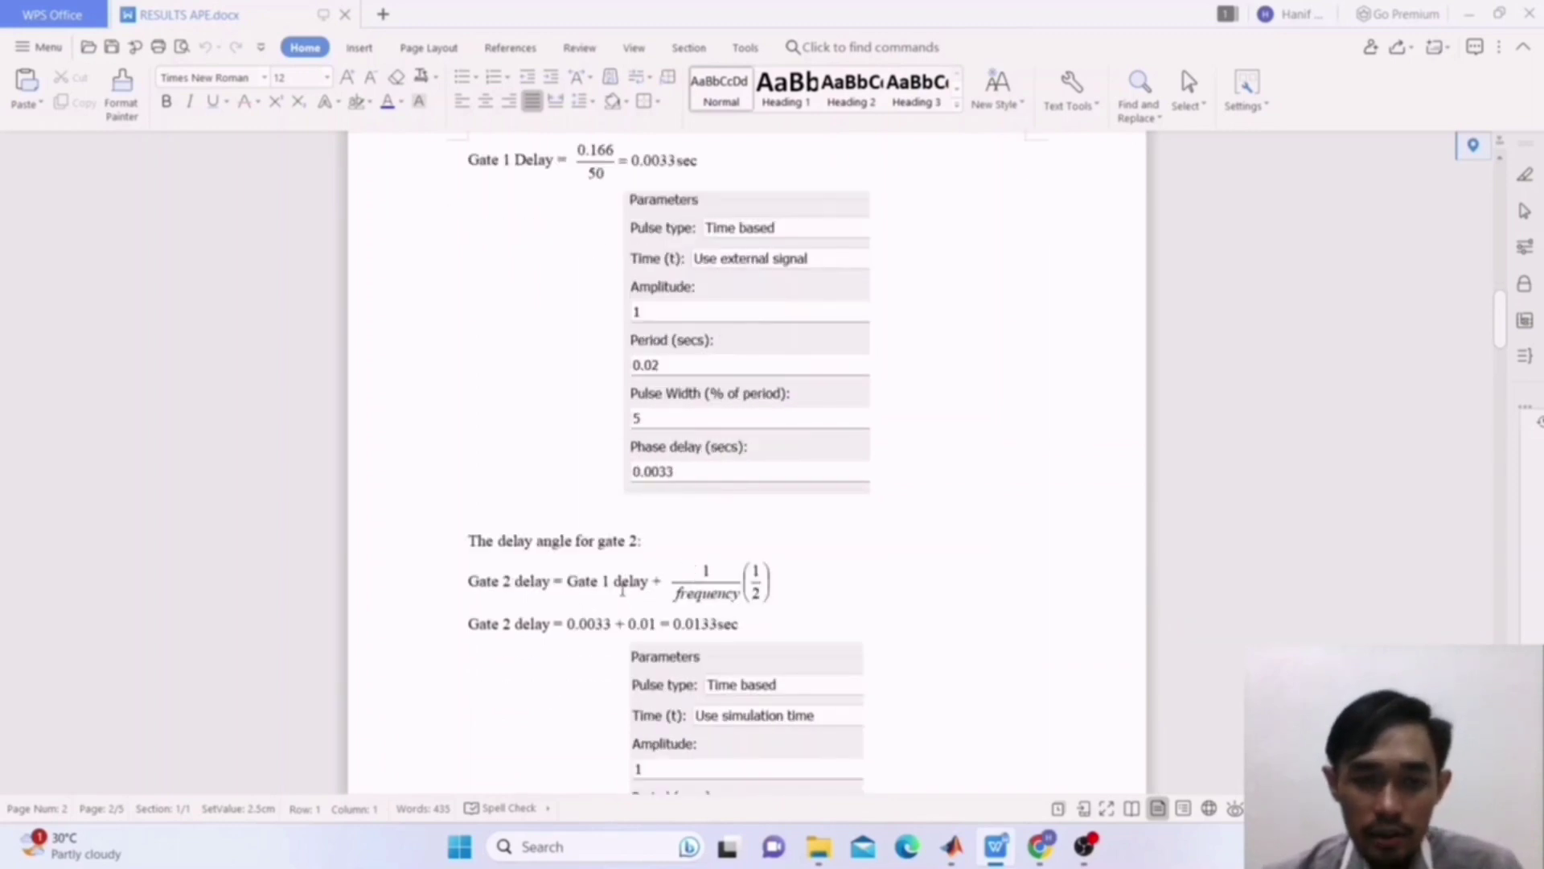
{"action": "scroll", "coordinate": [621, 590], "scroll_direction": "down", "scroll_amount": 1}
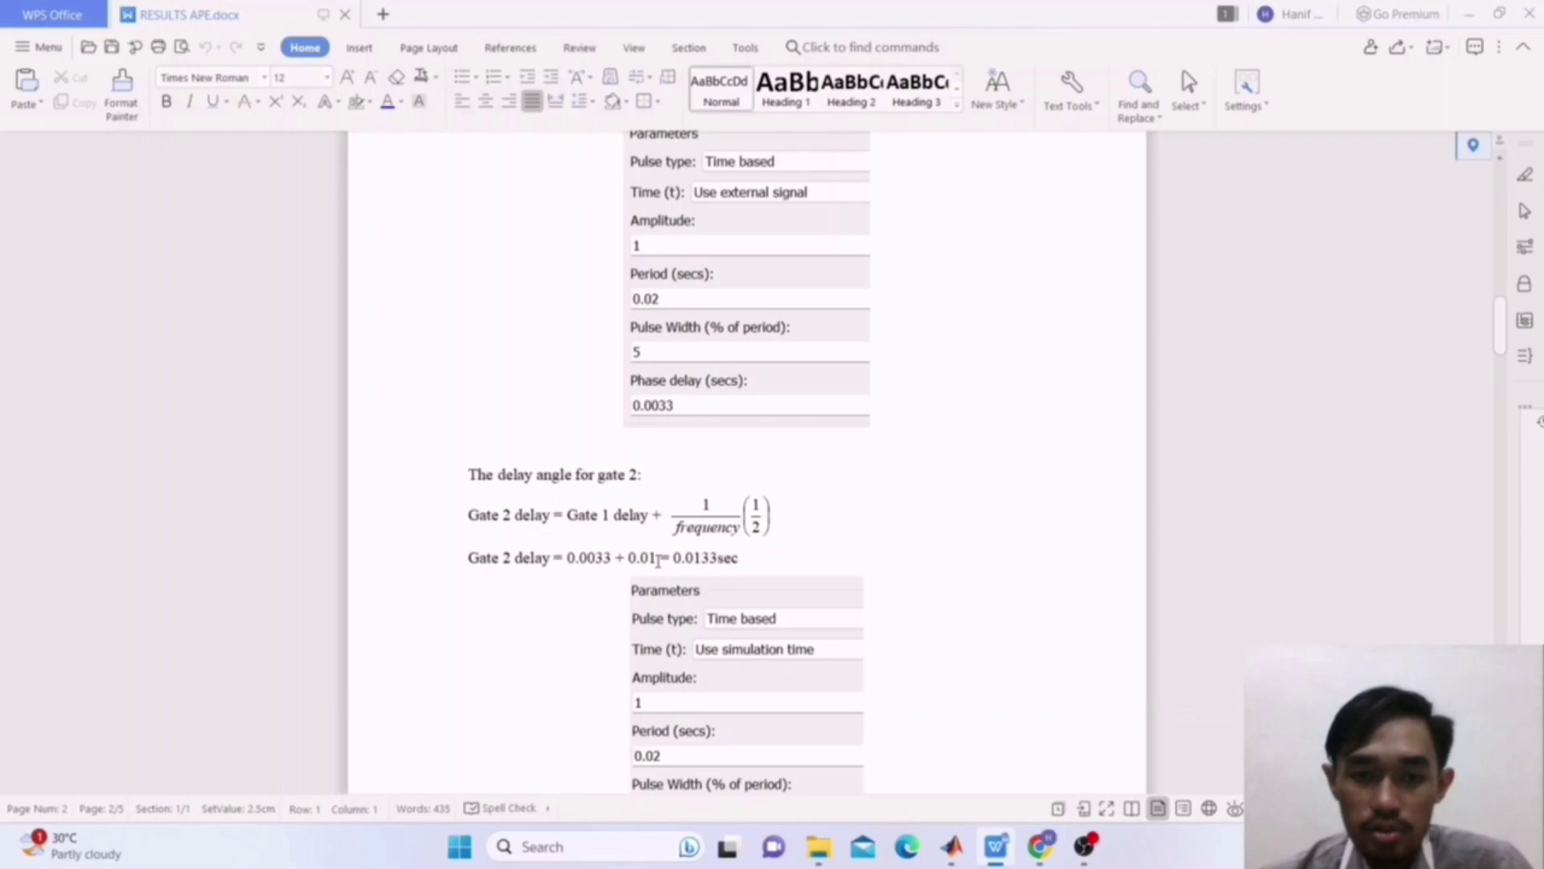
Return to the singlephaserectifier model in Simulink, run the simulation with the capacitor disconnected and open the Scope.
{"action": "mouse_move", "coordinate": [953, 846]}
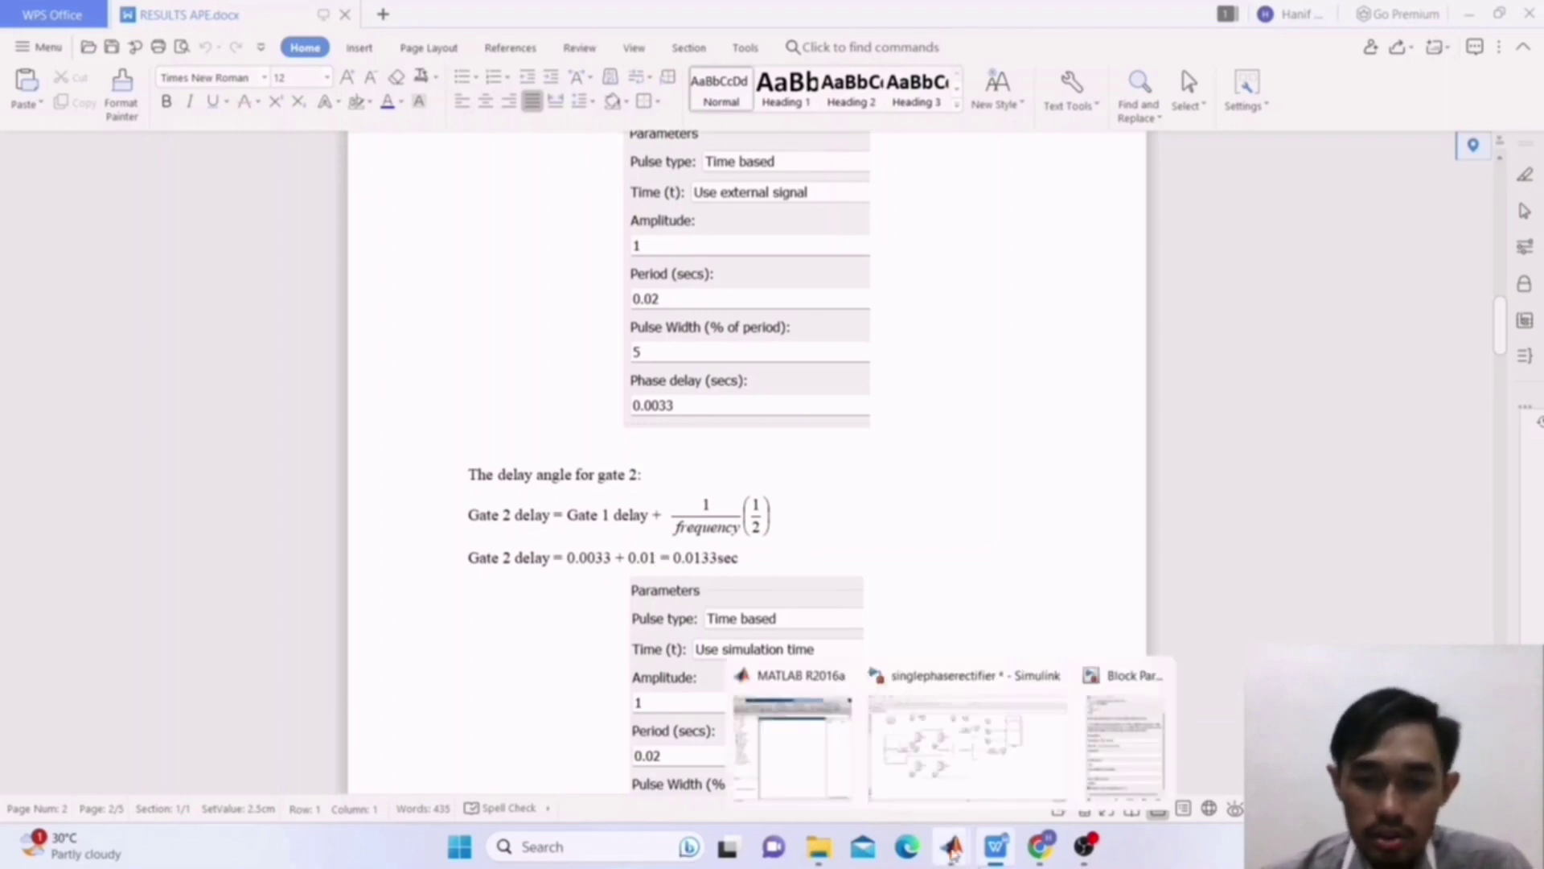
{"action": "left_click", "coordinate": [949, 770]}
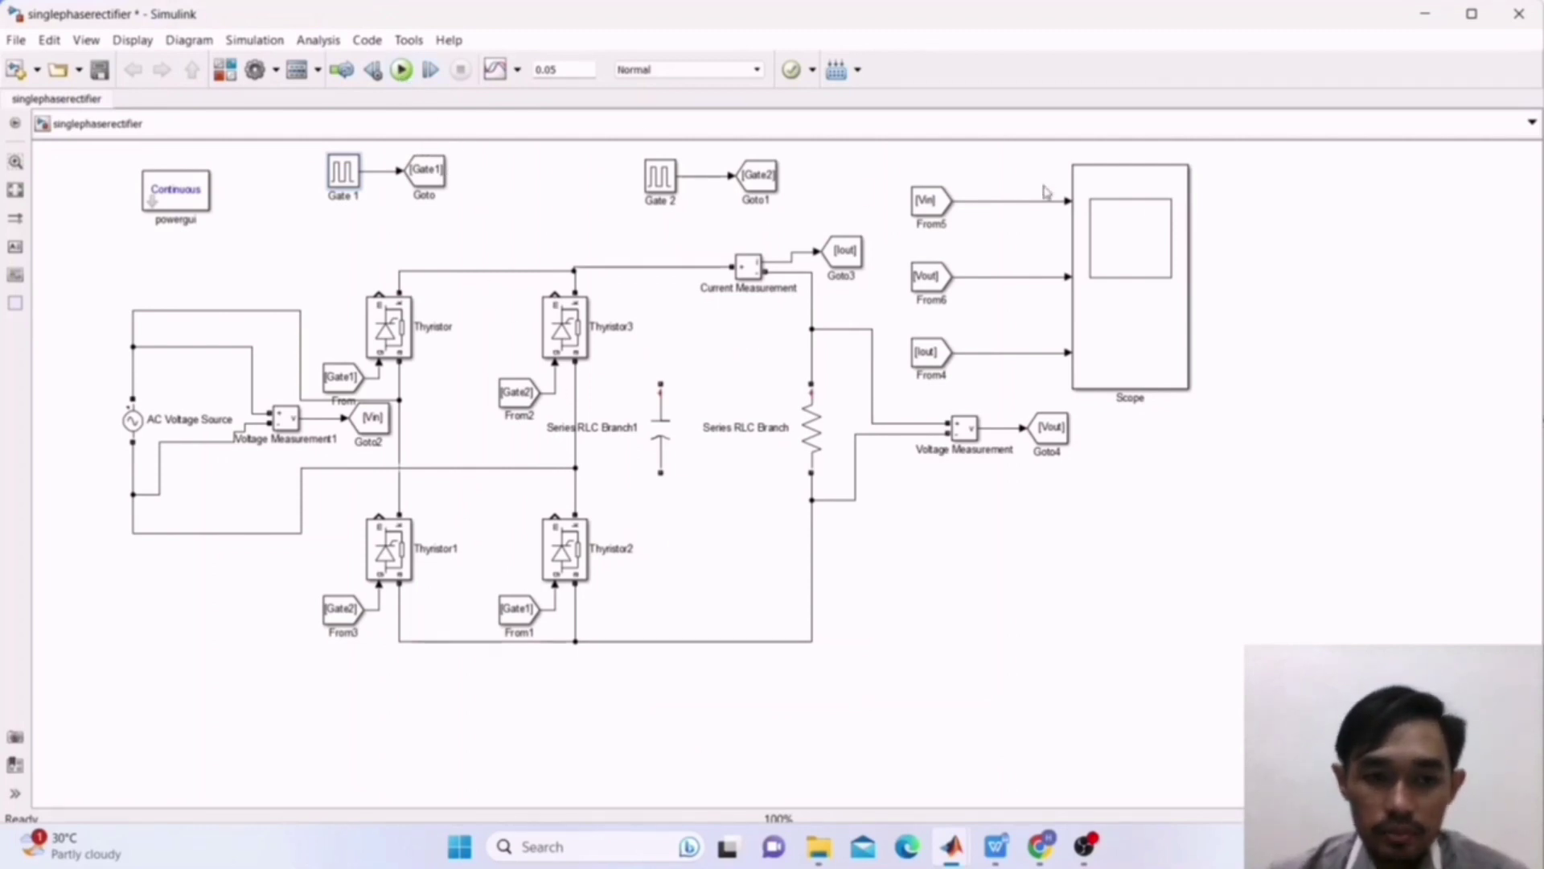
{"action": "left_click", "coordinate": [1472, 14]}
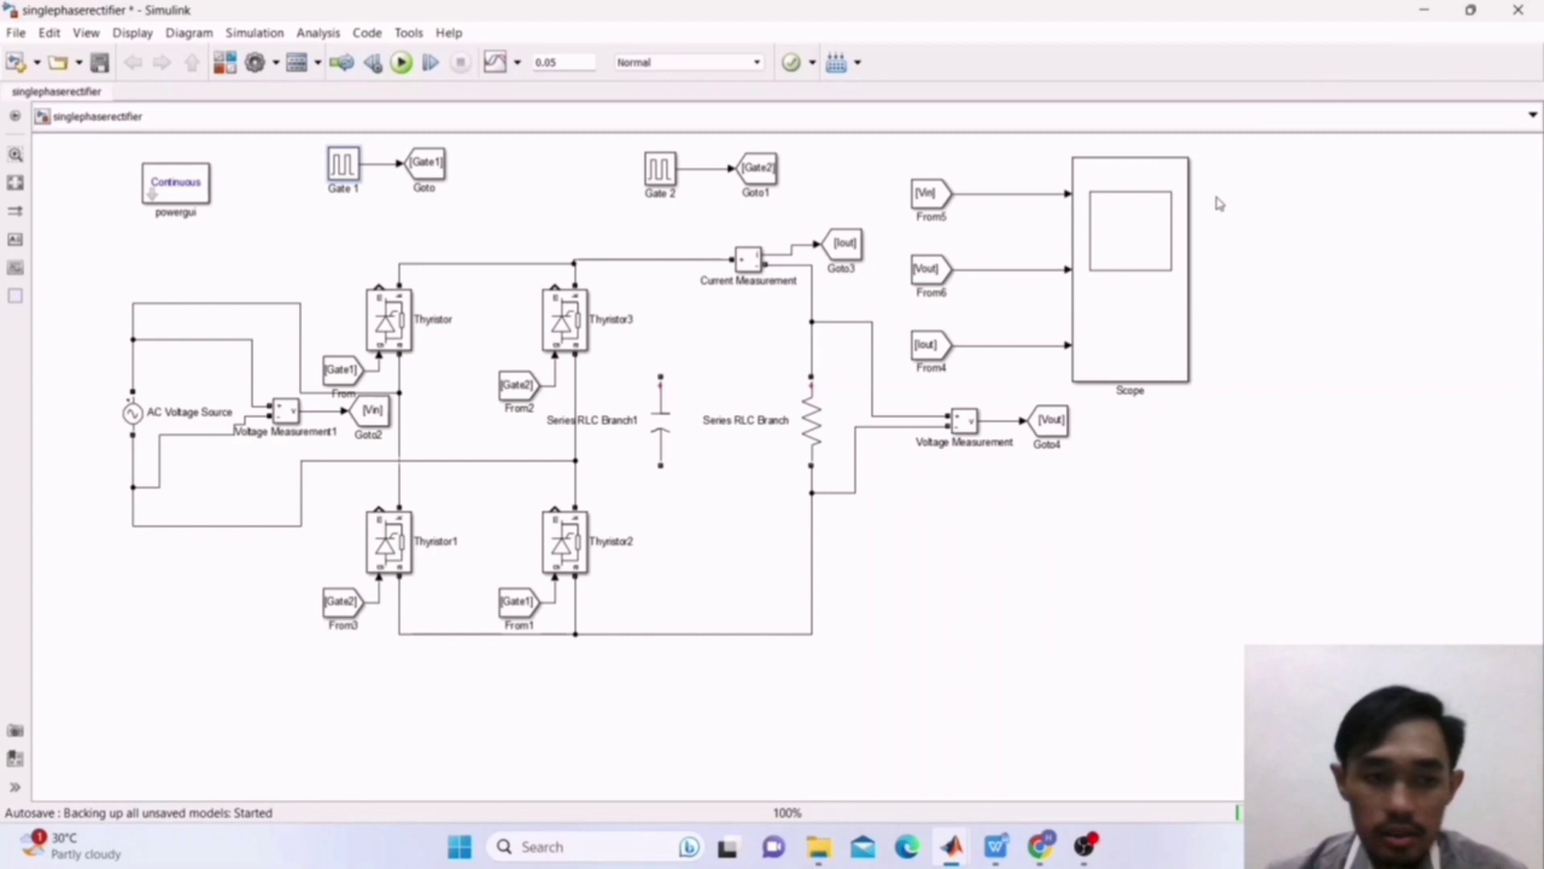
{"action": "key", "text": "ctrl+t"}
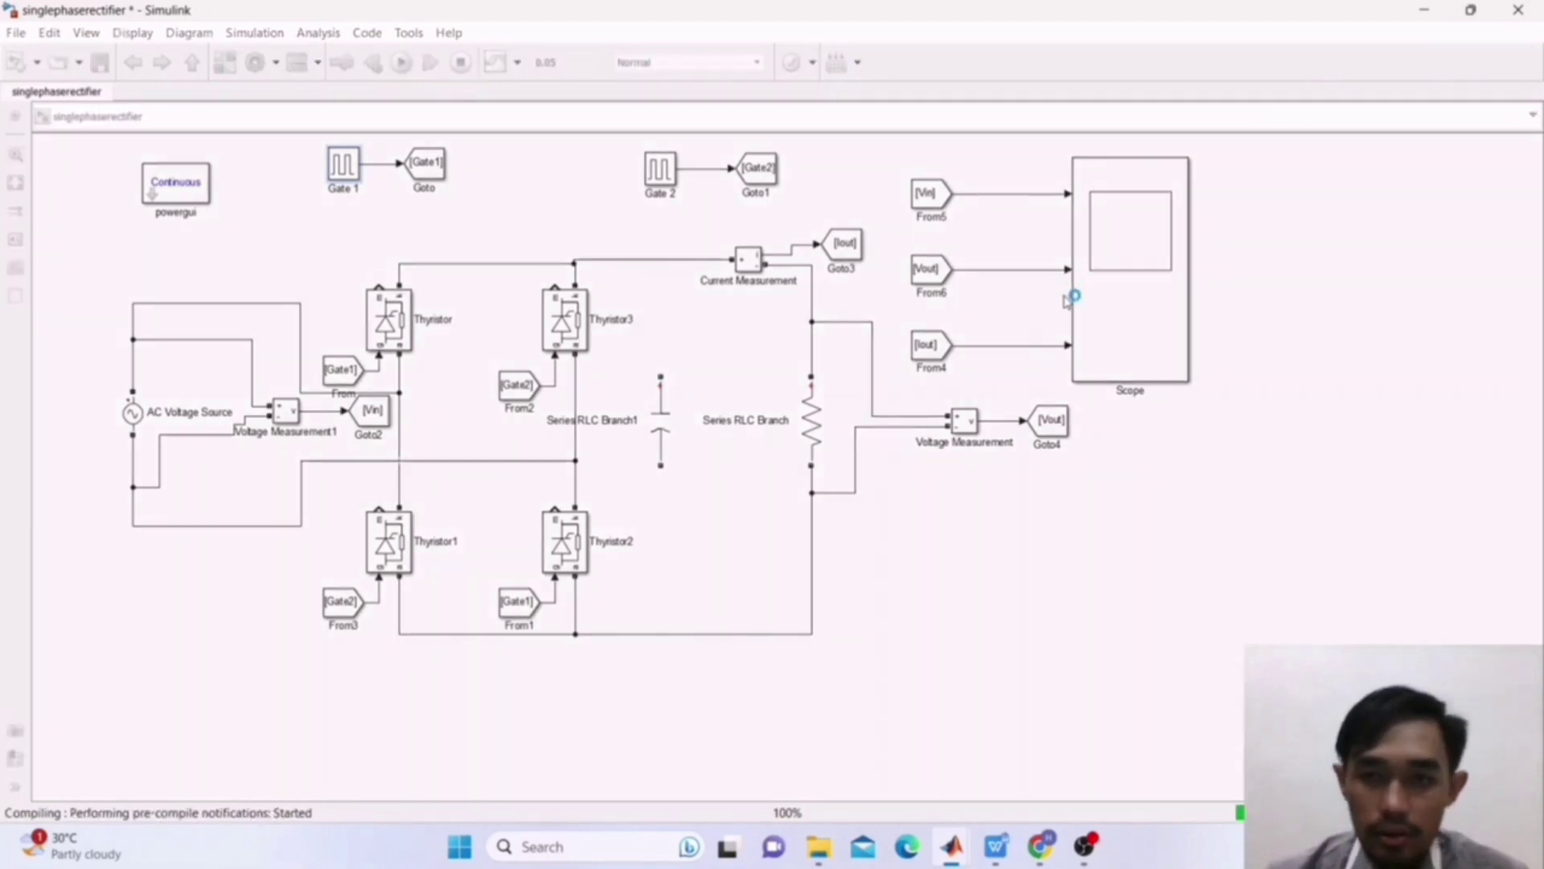
{"action": "left_click", "coordinate": [1142, 230]}
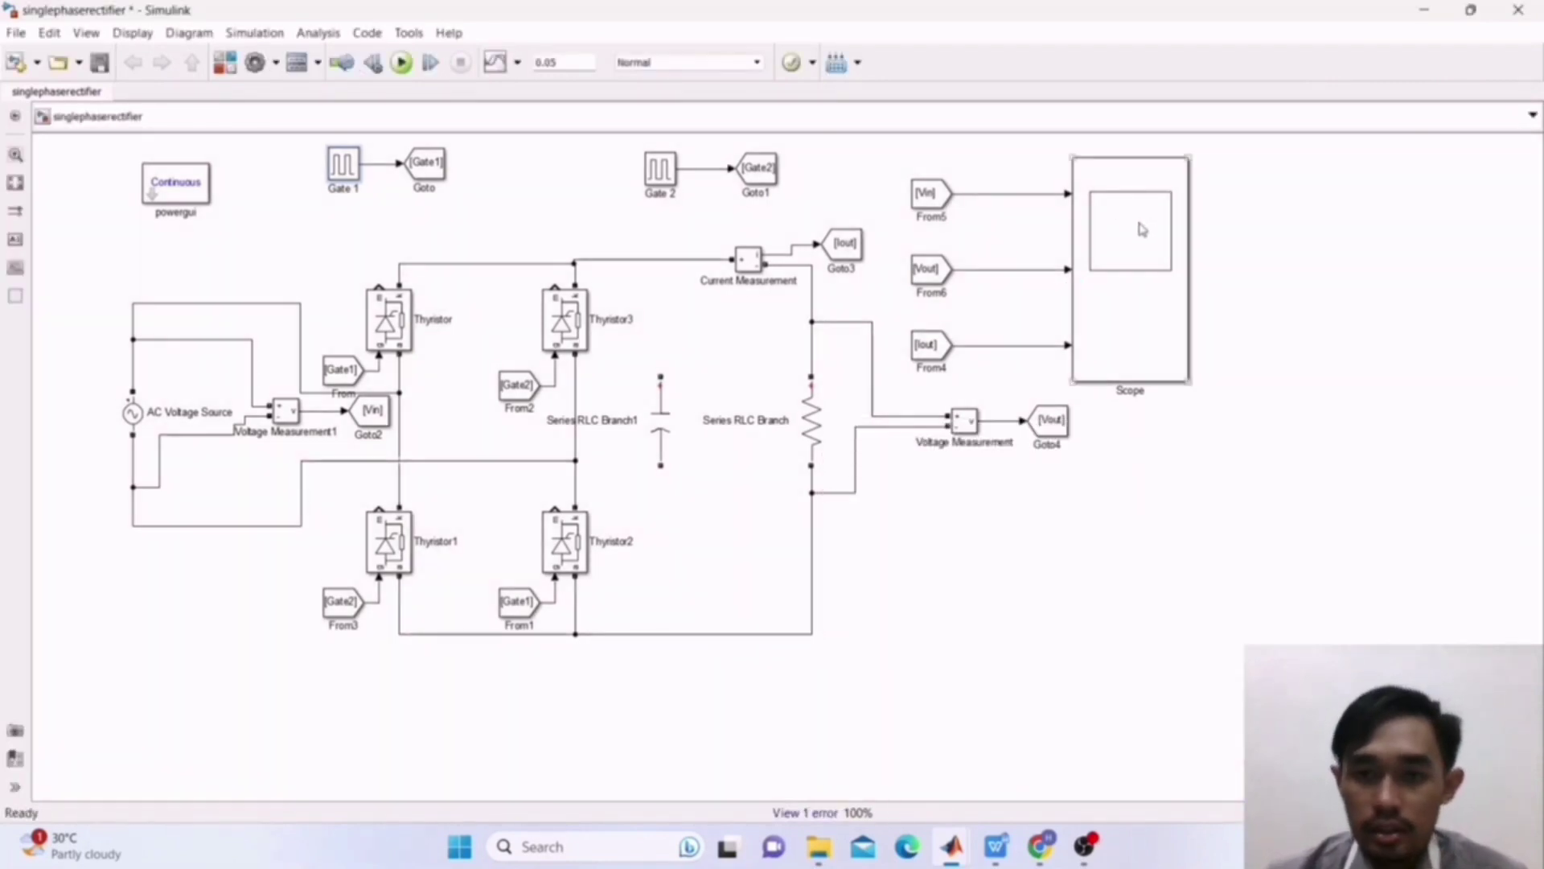
{"action": "double_click", "coordinate": [1142, 230]}
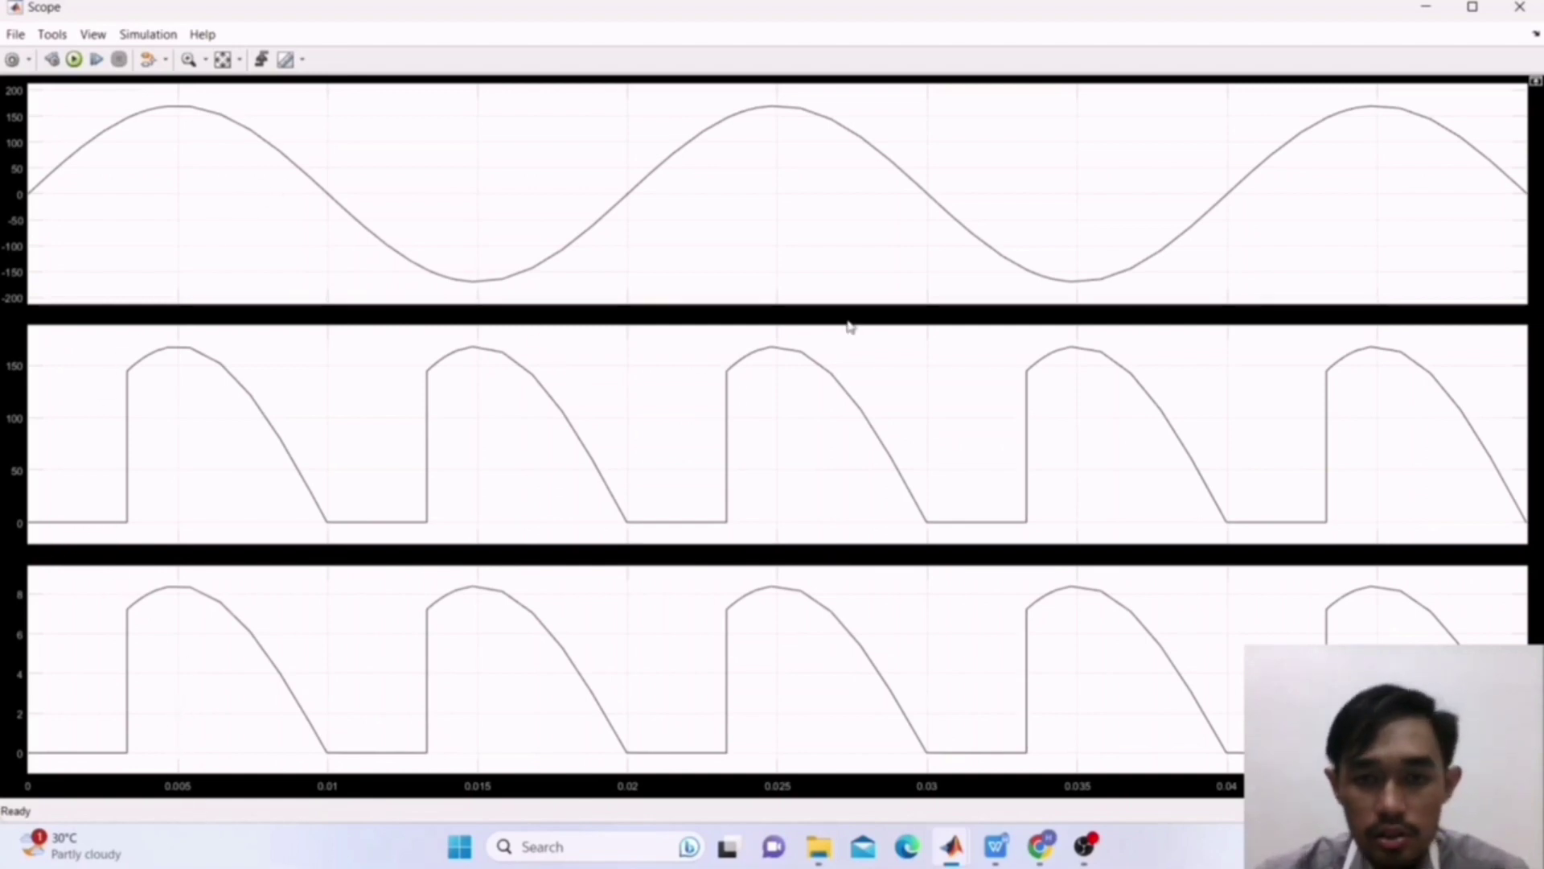
Go back to the model and wire the capacitor Series RLC Branch1 between the rectifier's upper and lower output lines.
{"action": "mouse_move", "coordinate": [1006, 861]}
{"action": "mouse_move", "coordinate": [953, 848]}
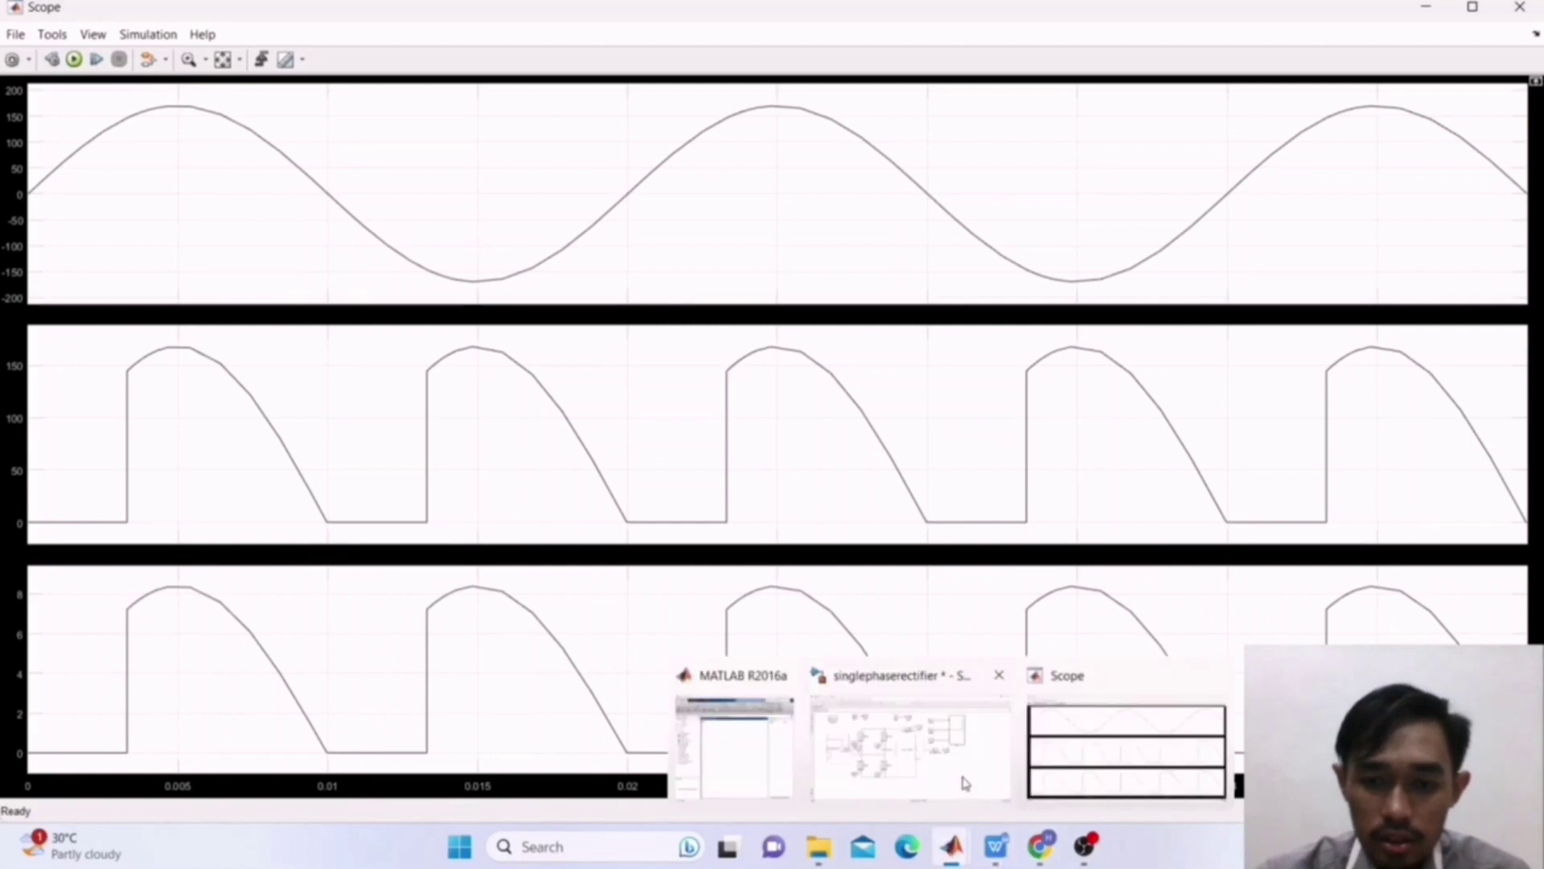
{"action": "left_click", "coordinate": [917, 748]}
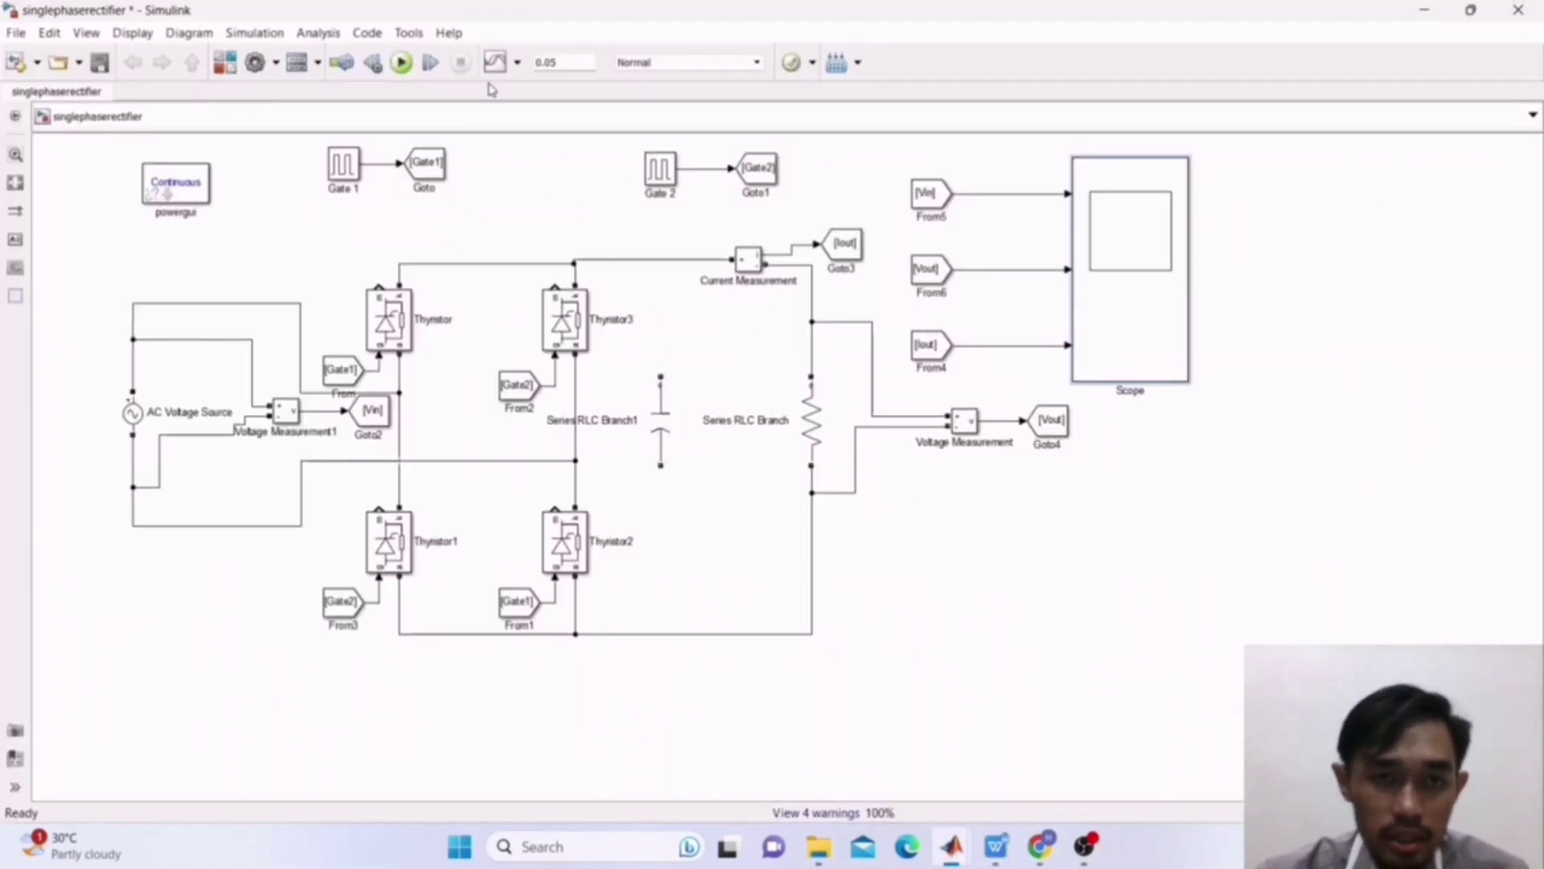
{"action": "left_click", "coordinate": [674, 384]}
{"action": "left_click", "coordinate": [674, 332]}
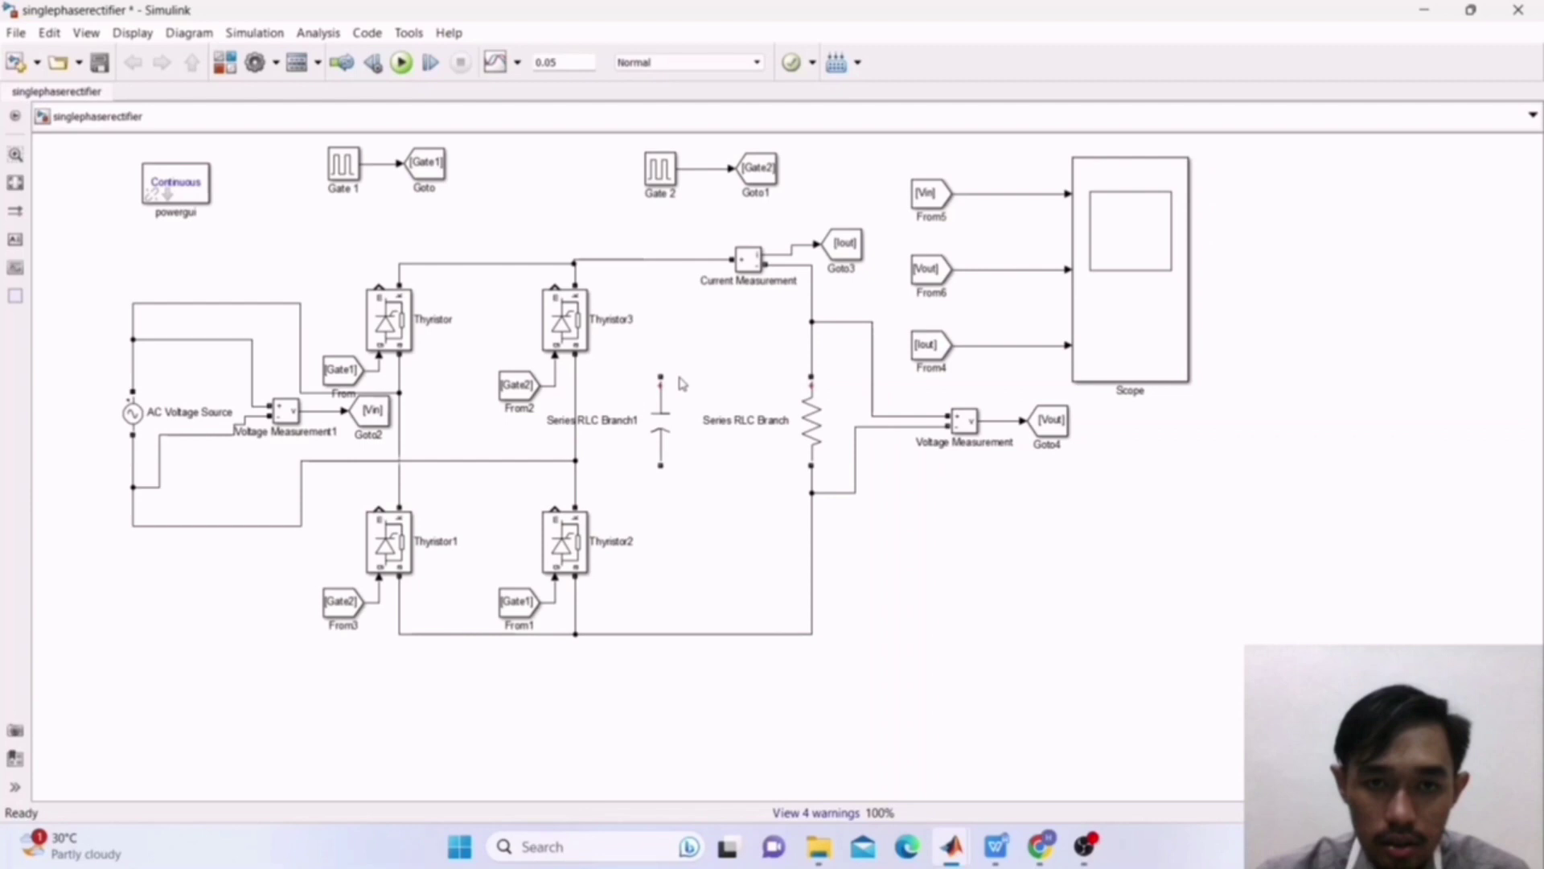
{"action": "left_click_drag", "start_coordinate": [661, 375], "coordinate": [661, 259]}
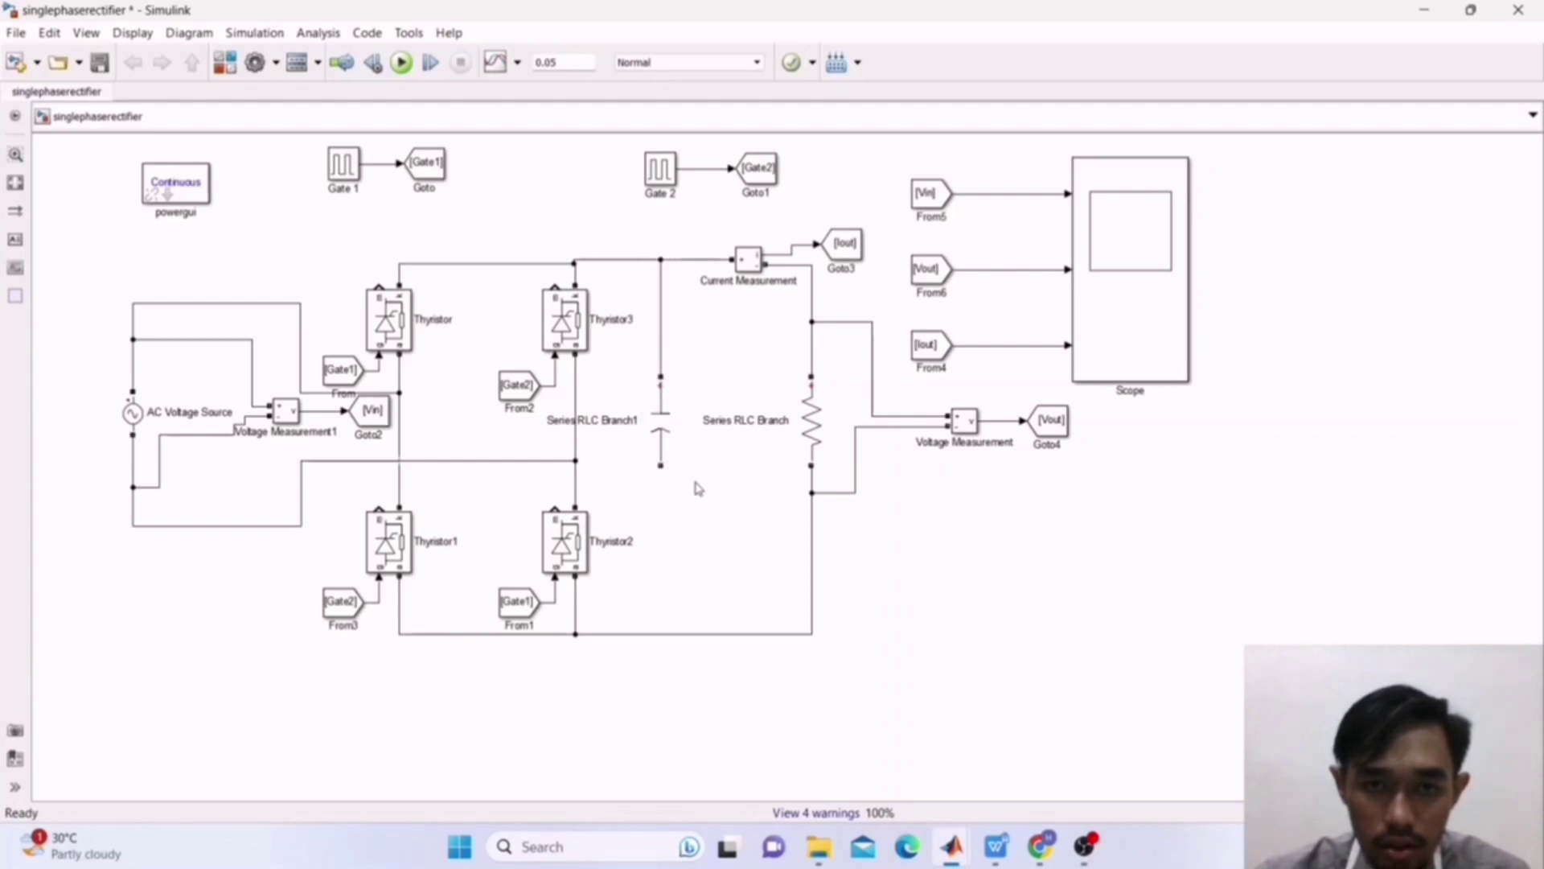
{"action": "left_click_drag", "start_coordinate": [661, 468], "coordinate": [661, 634]}
Review the branch type and capacitance of Series RLC Branch1, and close its parameters.
{"action": "left_click", "coordinate": [669, 431]}
{"action": "double_click", "coordinate": [669, 430]}
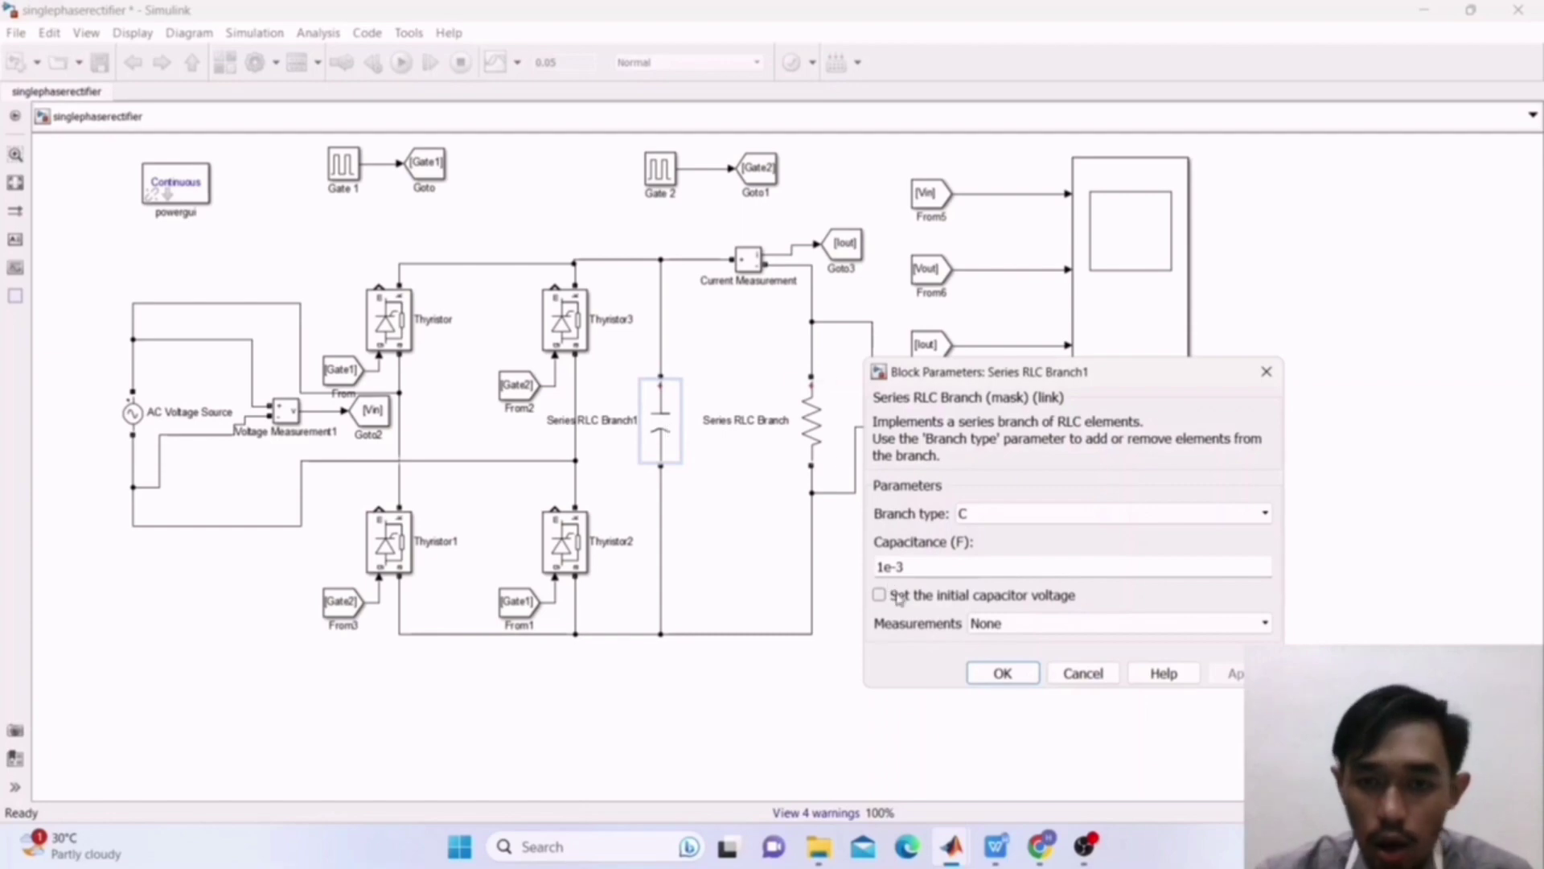
{"action": "left_click", "coordinate": [1002, 673]}
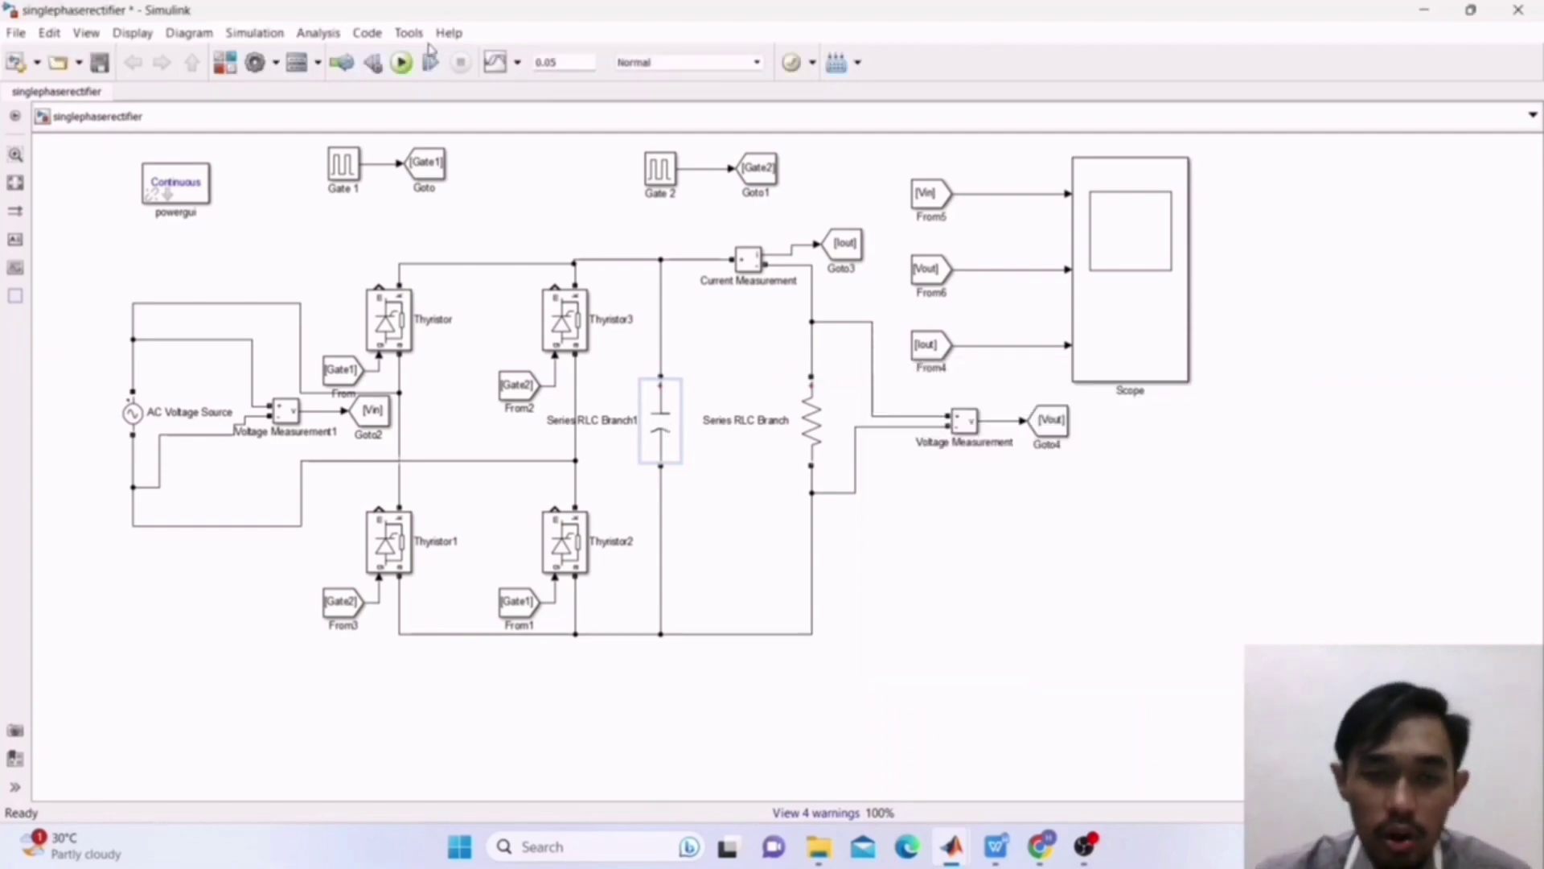
Run the simulation with the capacitor connected and open the Scope to examine the input voltage, output voltage and output current.
{"action": "left_click", "coordinate": [401, 63]}
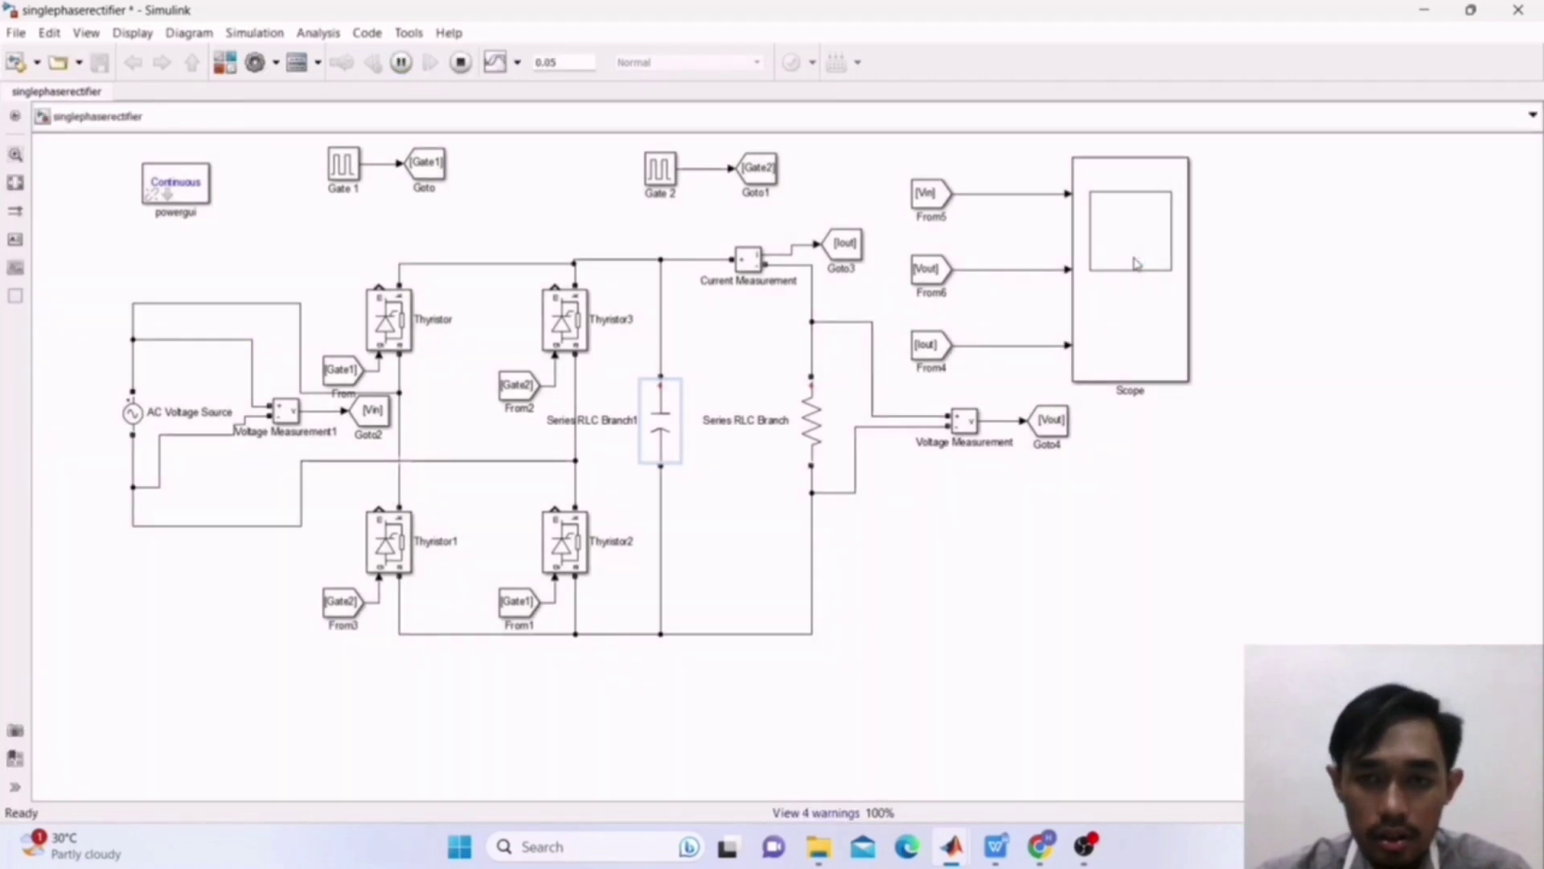
{"action": "left_click", "coordinate": [1136, 263]}
{"action": "double_click", "coordinate": [1137, 263]}
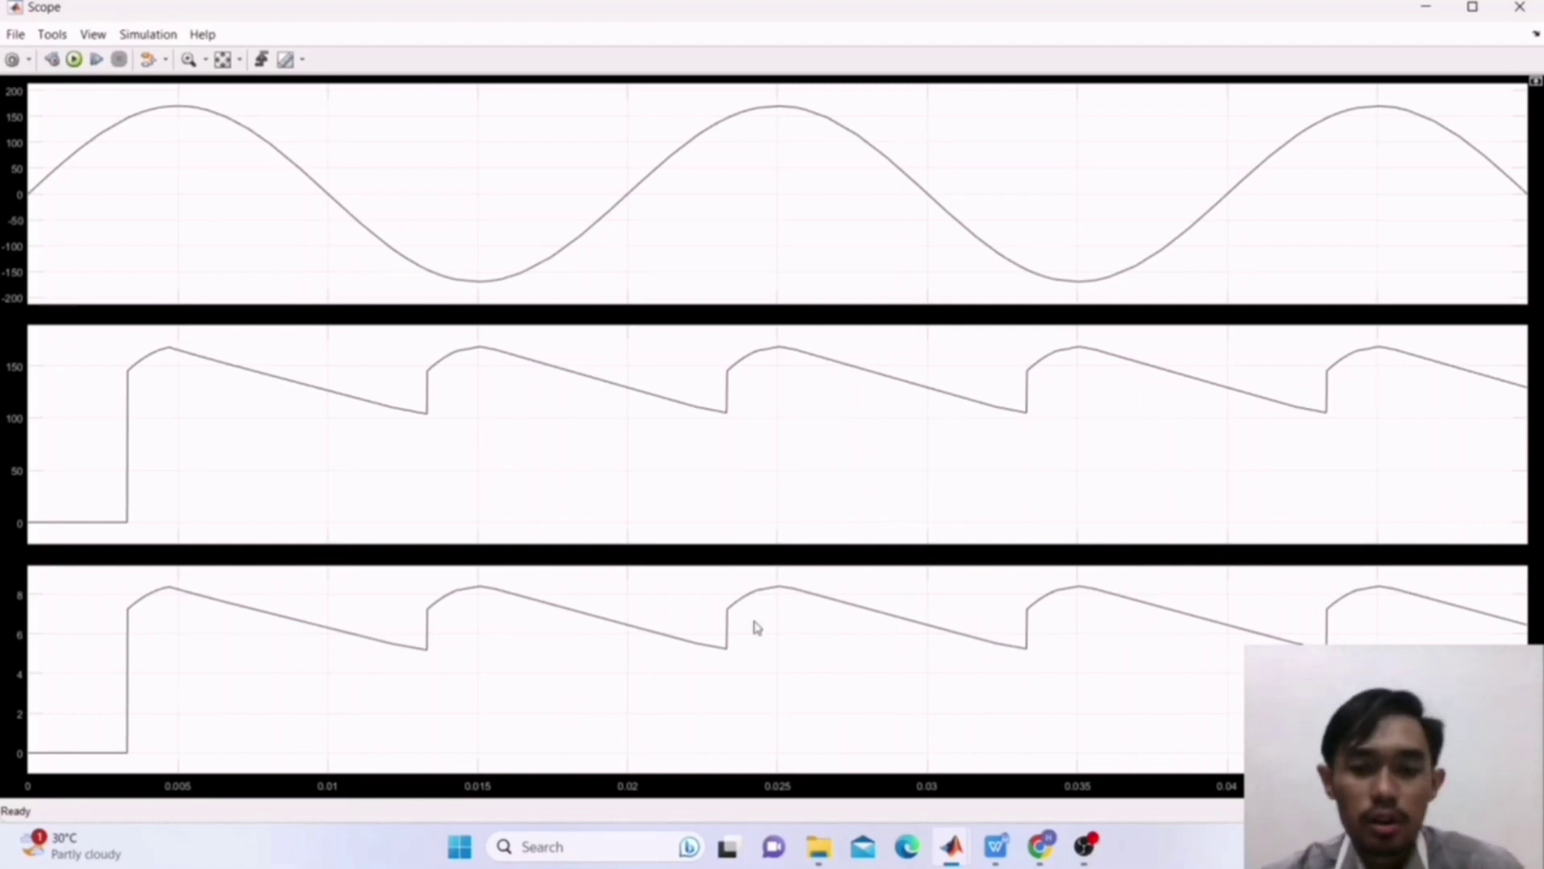
Return to the model and set the capacitance of Series RLC Branch1 to 50e-3 F.
{"action": "mouse_move", "coordinate": [952, 844]}
{"action": "left_click", "coordinate": [954, 796]}
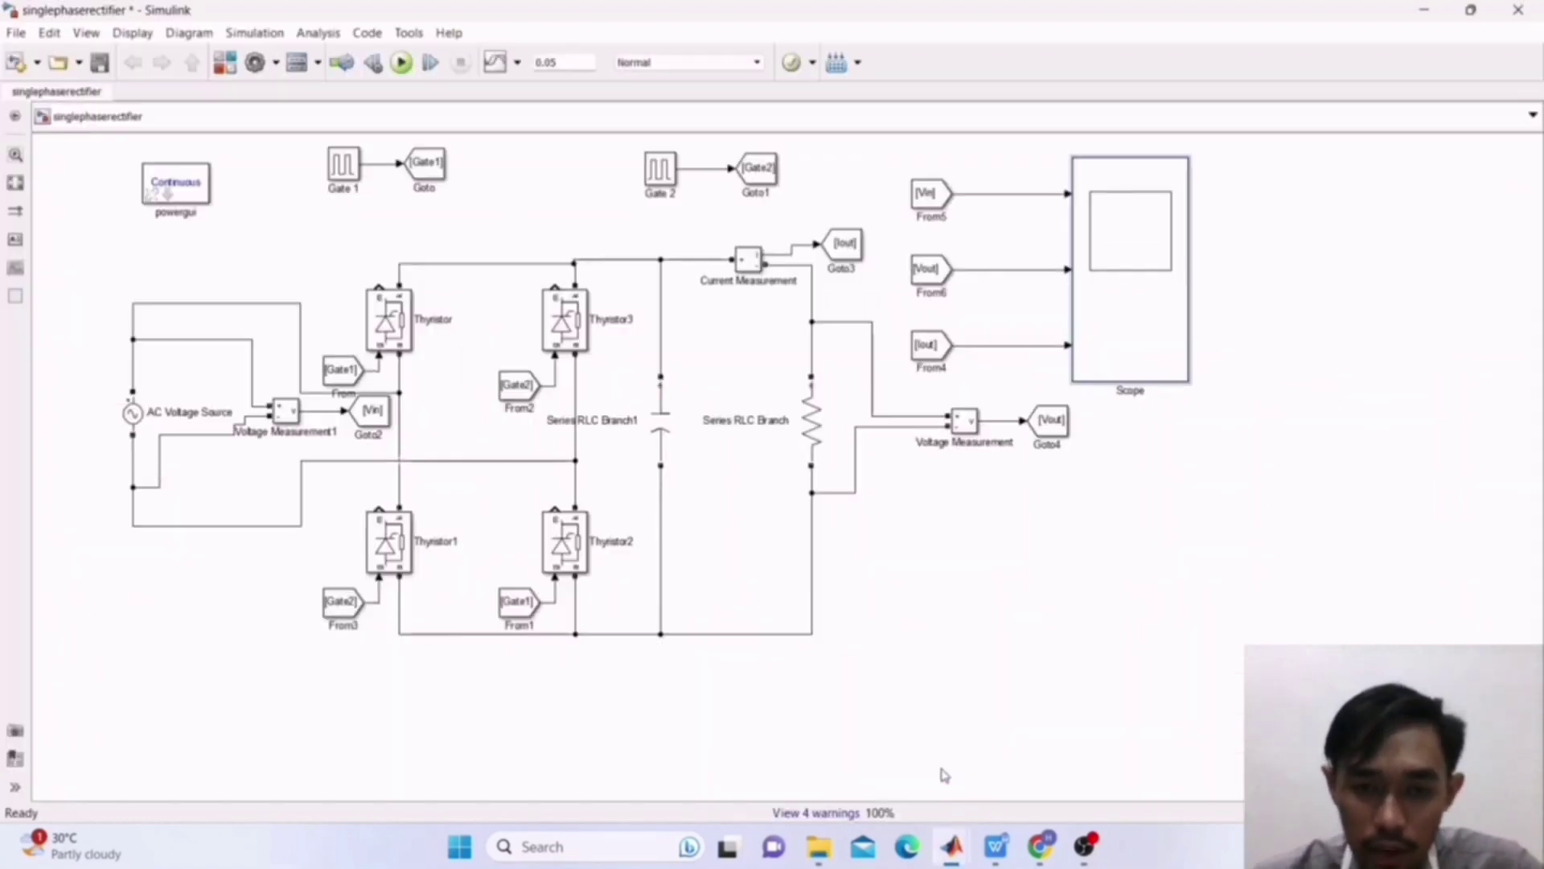
{"action": "left_click", "coordinate": [659, 423]}
{"action": "double_click", "coordinate": [660, 424]}
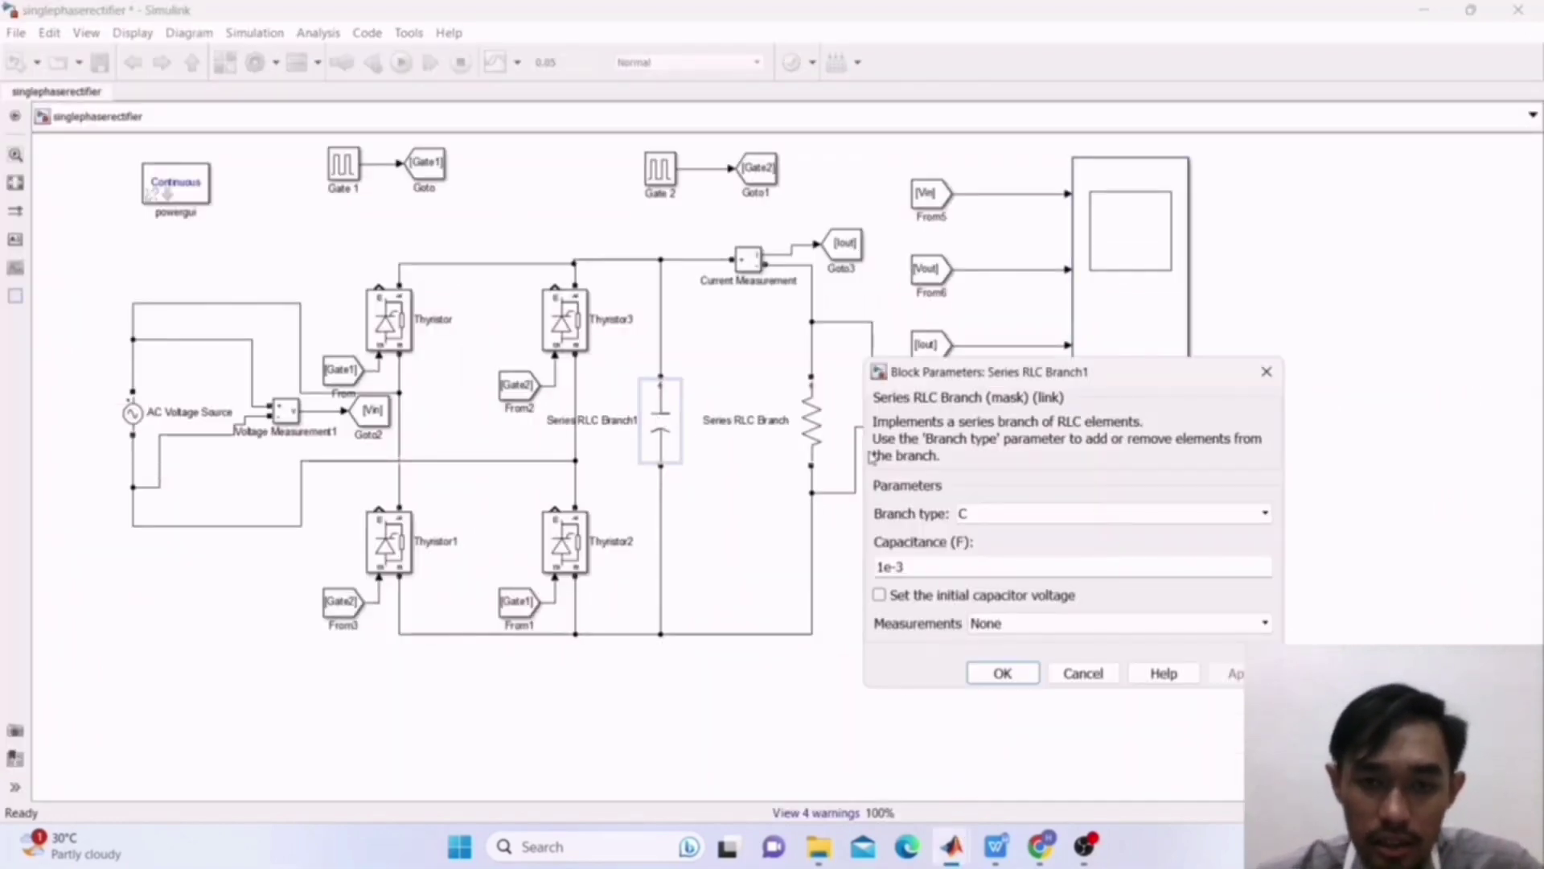
{"action": "double_click", "coordinate": [887, 568]}
{"action": "left_click", "coordinate": [892, 567]}
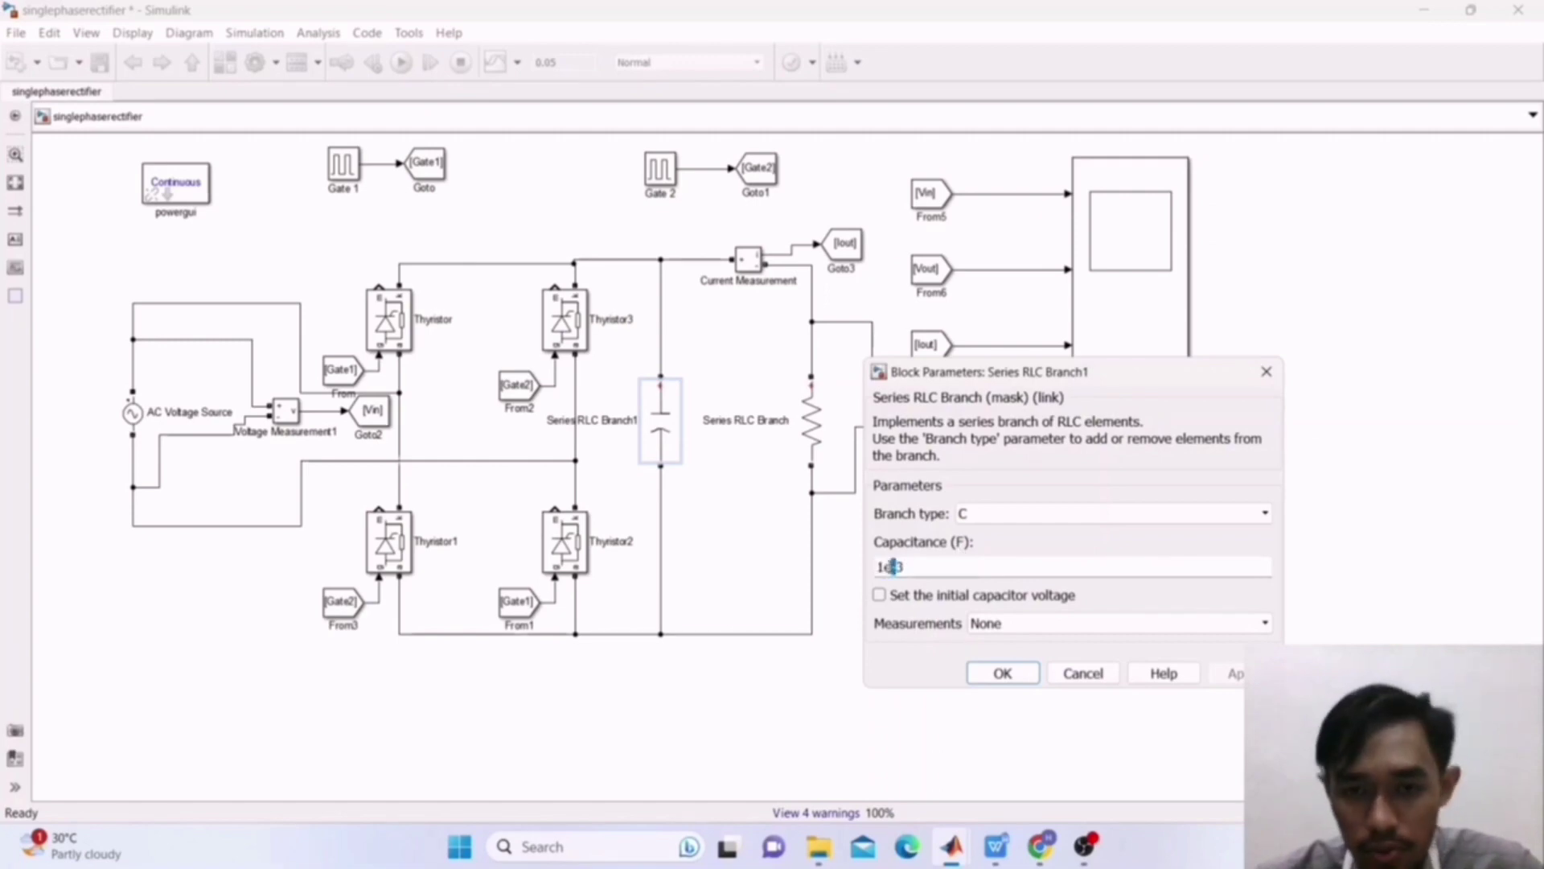
{"action": "key", "text": "BackSpace"}
{"action": "type", "text": "50"}
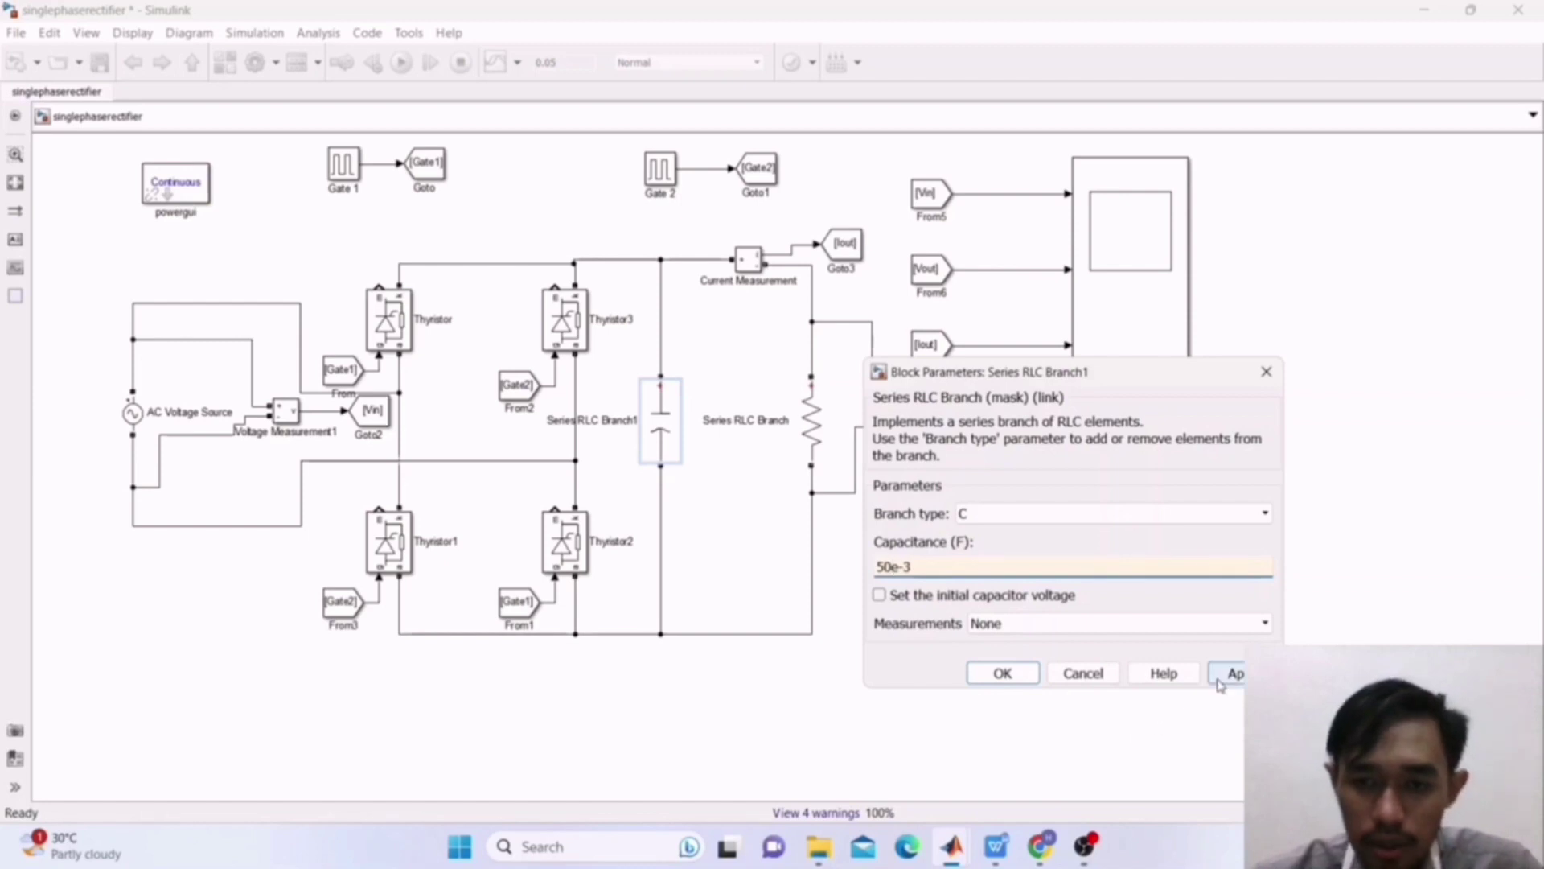
{"action": "left_click_drag", "start_coordinate": [1074, 372], "coordinate": [921, 354]}
{"action": "left_click", "coordinate": [1090, 652]}
{"action": "left_click", "coordinate": [930, 652]}
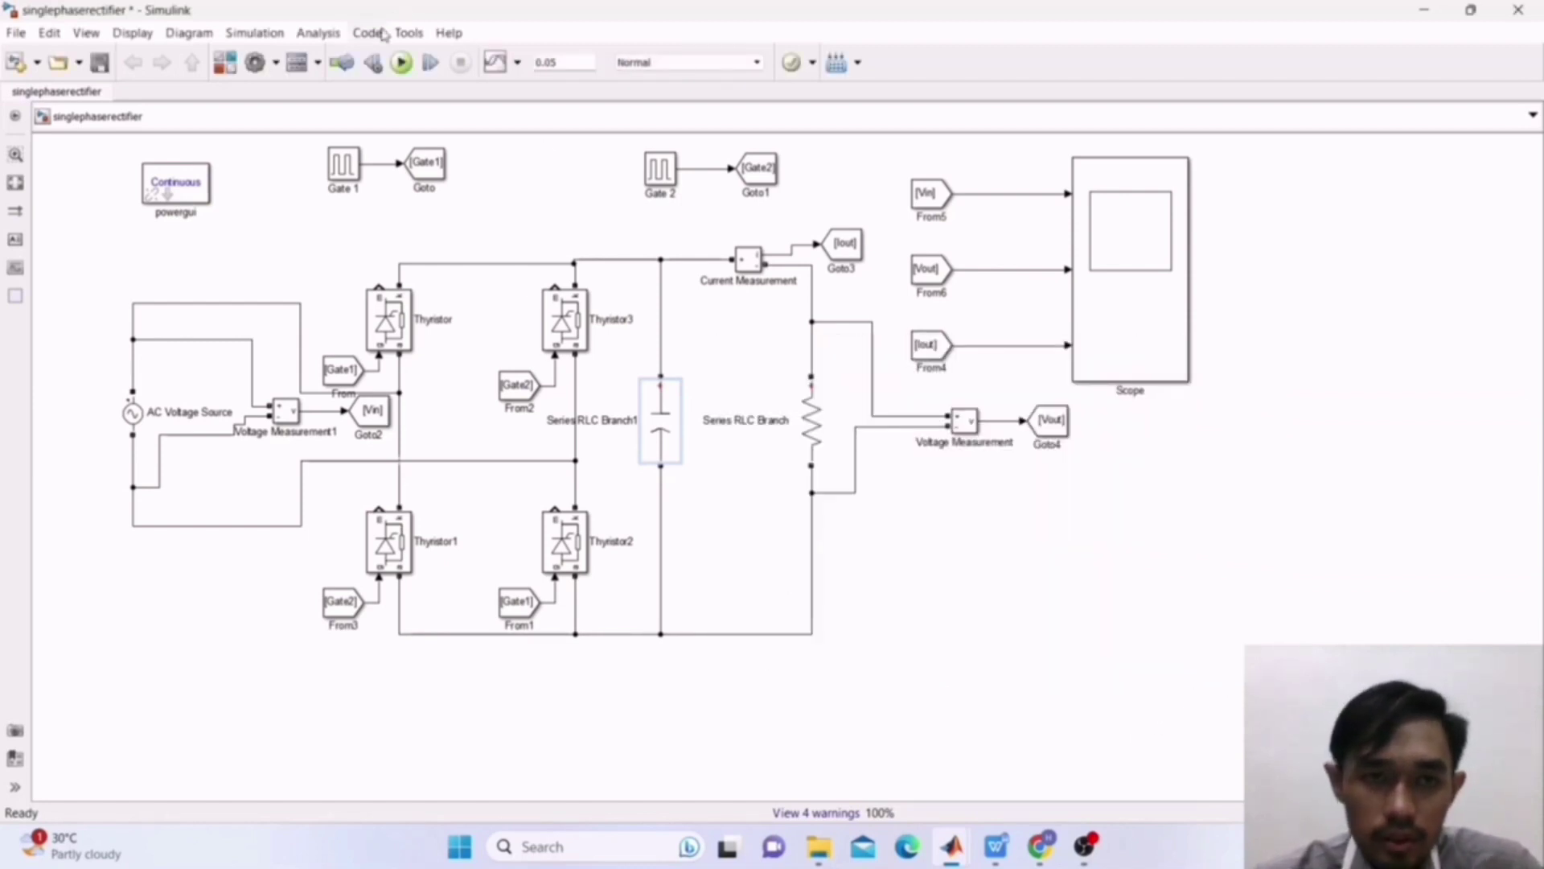
Run the simulation with the changed capacitance and open the Scope to examine the input voltage, output voltage and output current.
{"action": "left_click", "coordinate": [400, 61]}
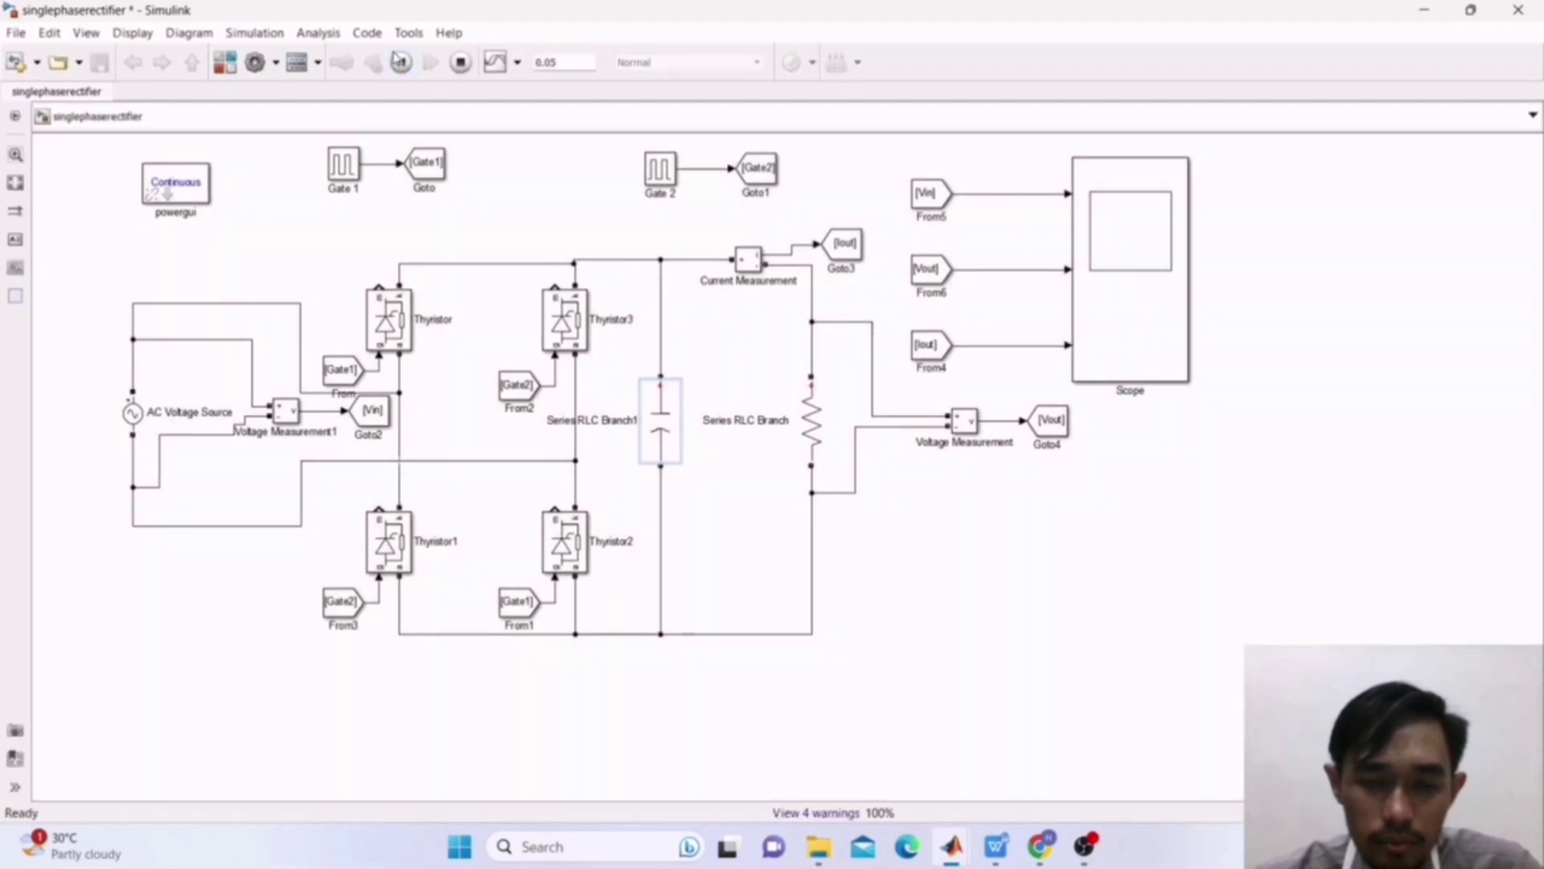
{"action": "double_click", "coordinate": [1121, 240]}
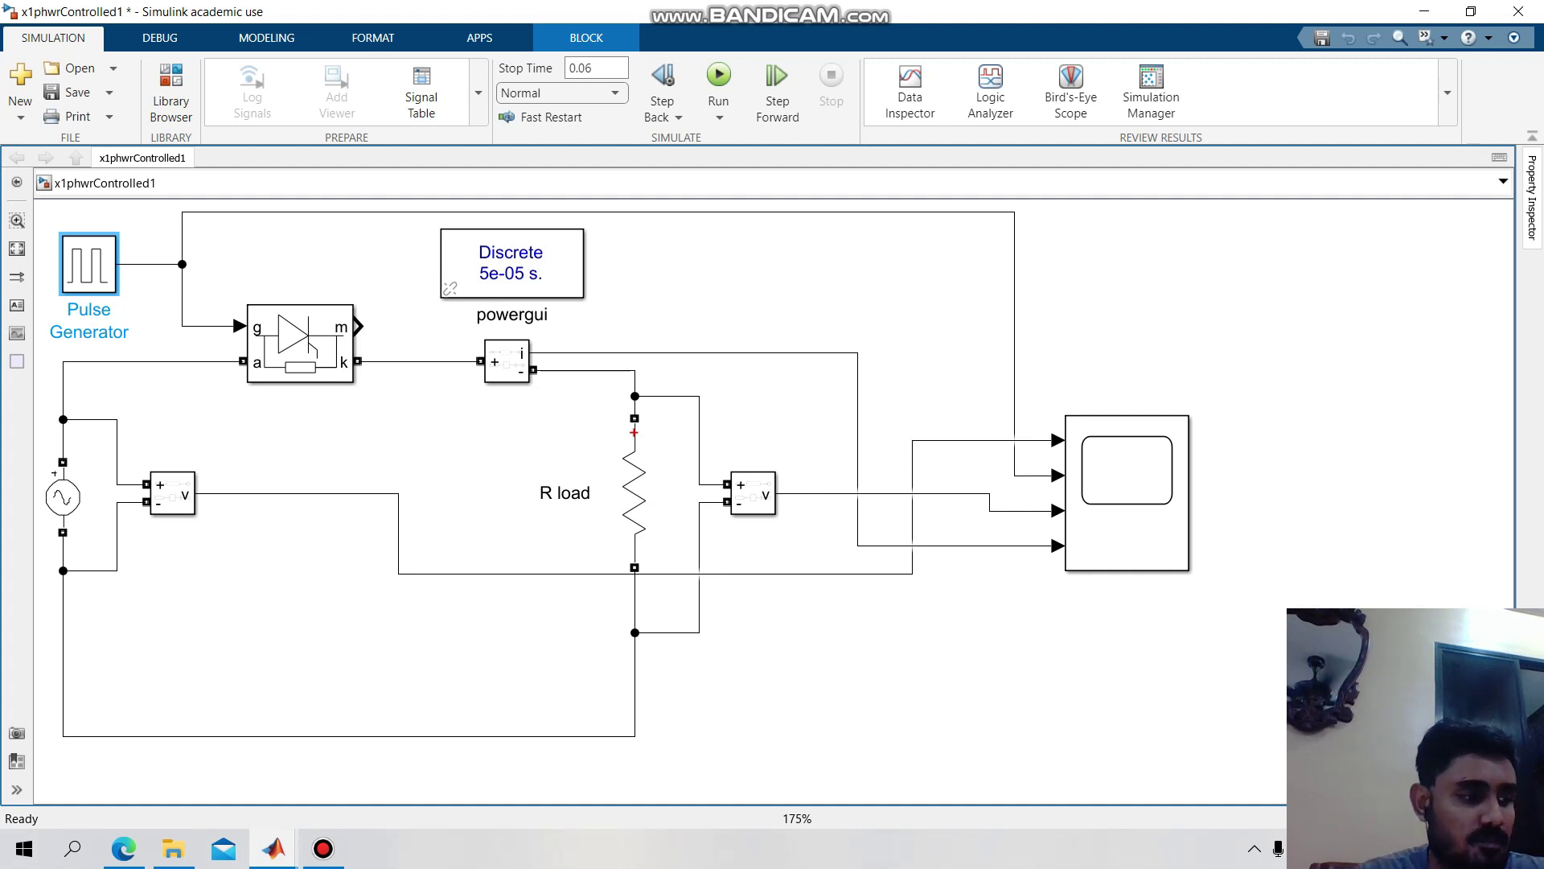
In the x1phwrControlled model, review the AC voltage source's amplitude and frequency and the R load's branch type and resistance.
{"action": "left_click", "coordinate": [271, 548]}
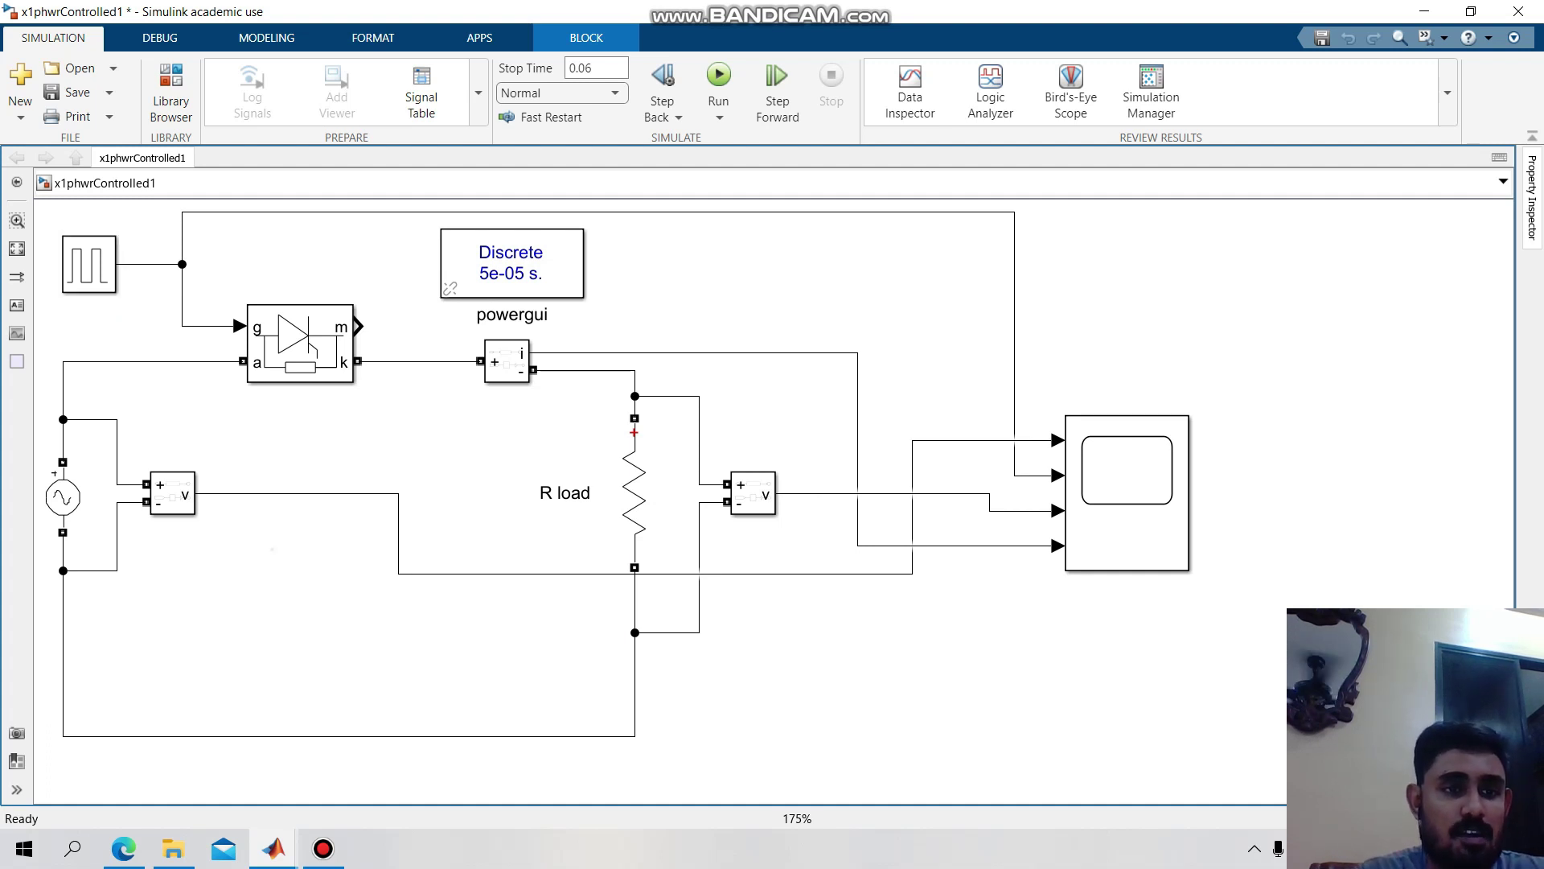
{"action": "left_click", "coordinate": [63, 497]}
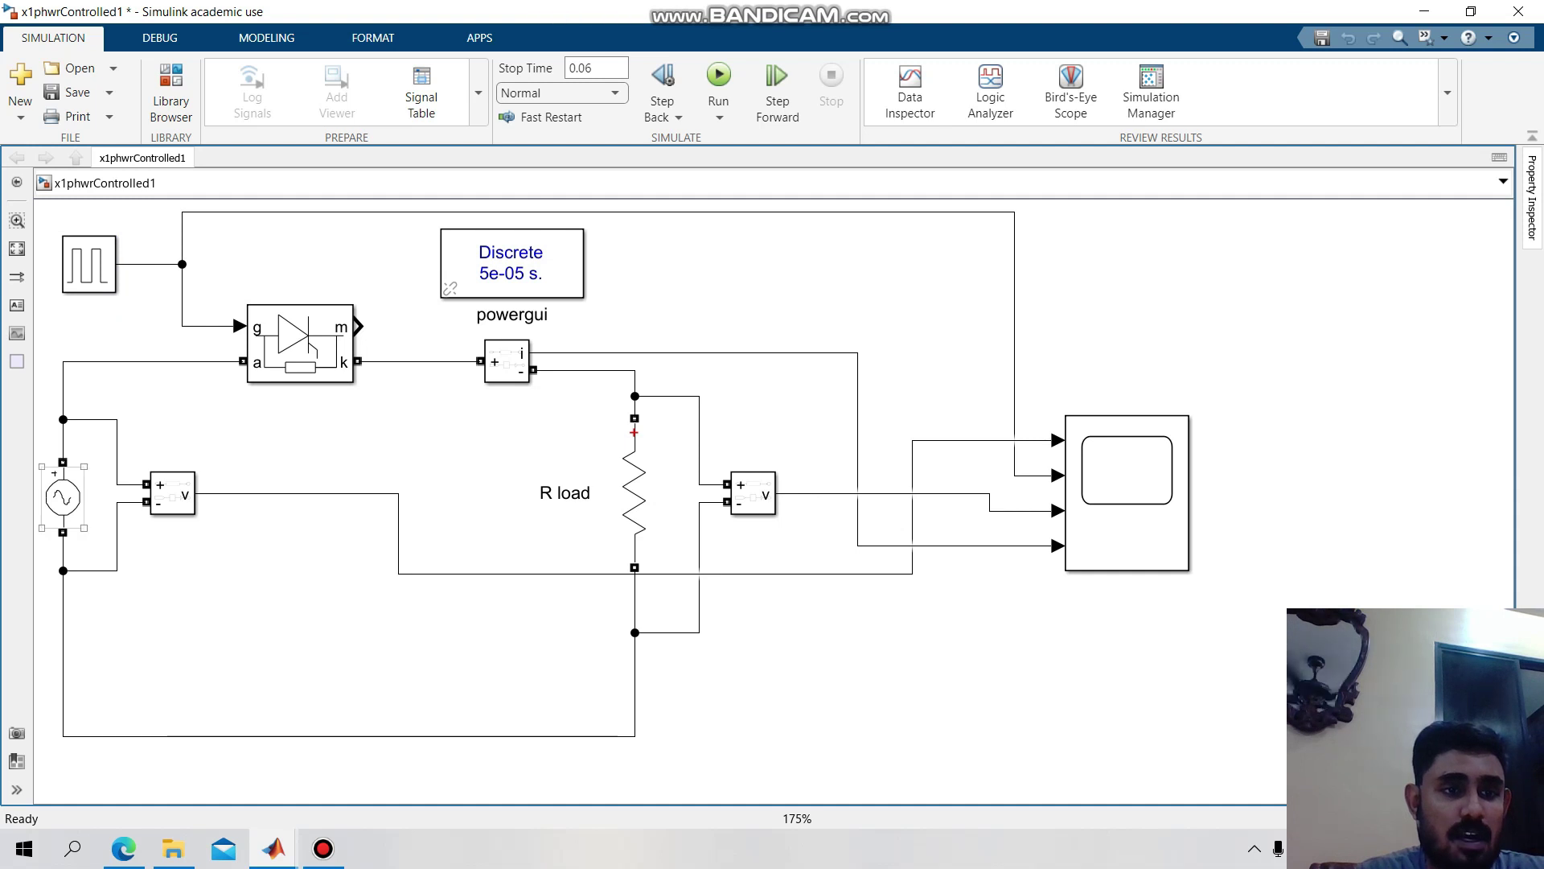
{"action": "double_click", "coordinate": [62, 497]}
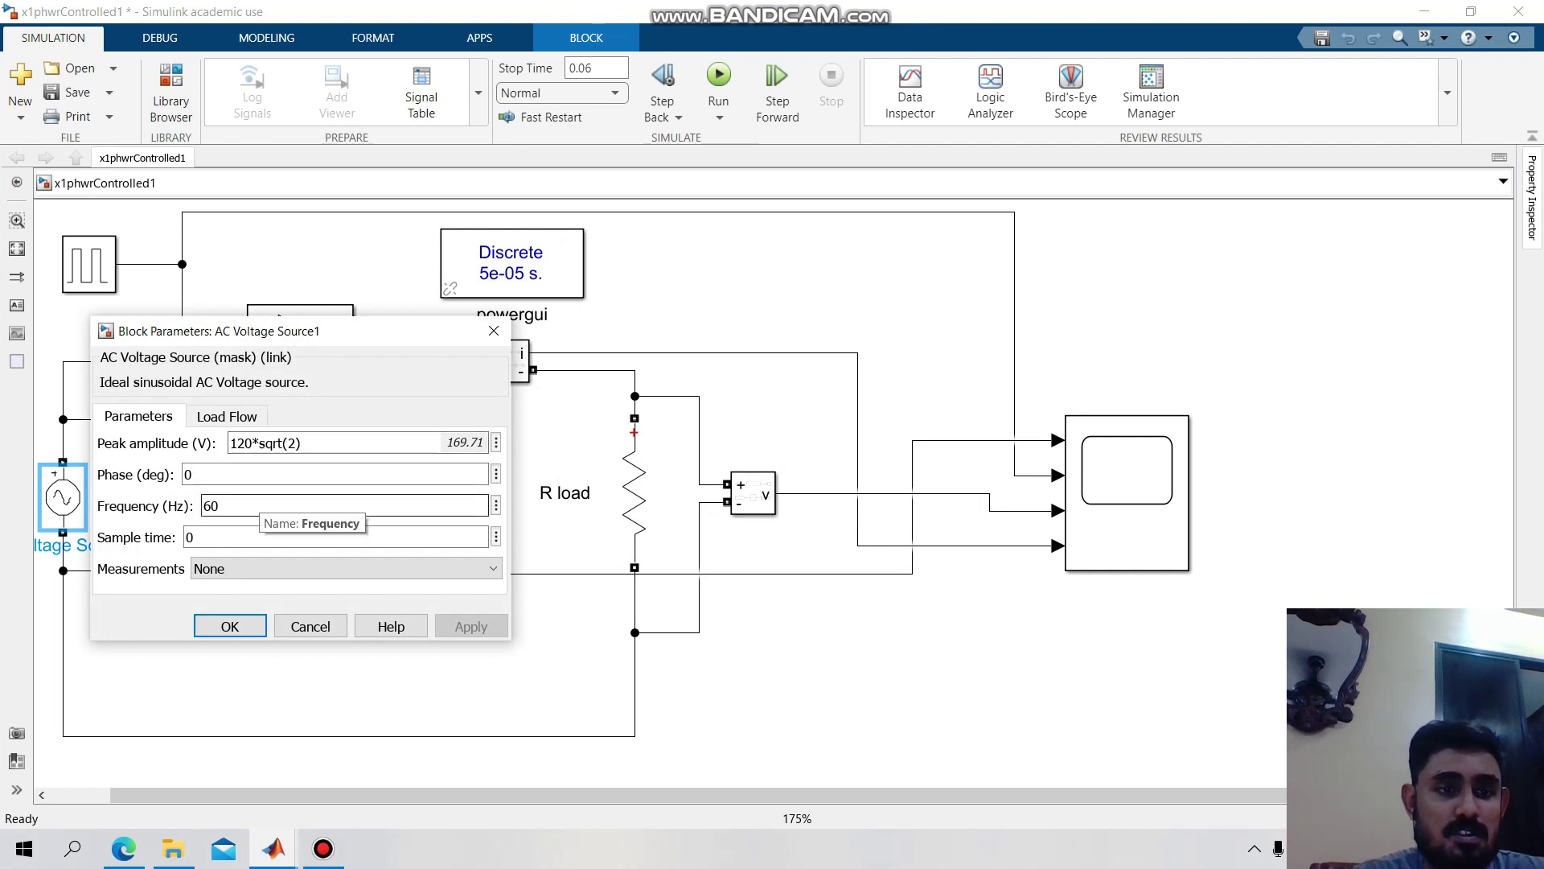
{"action": "left_click", "coordinate": [230, 626]}
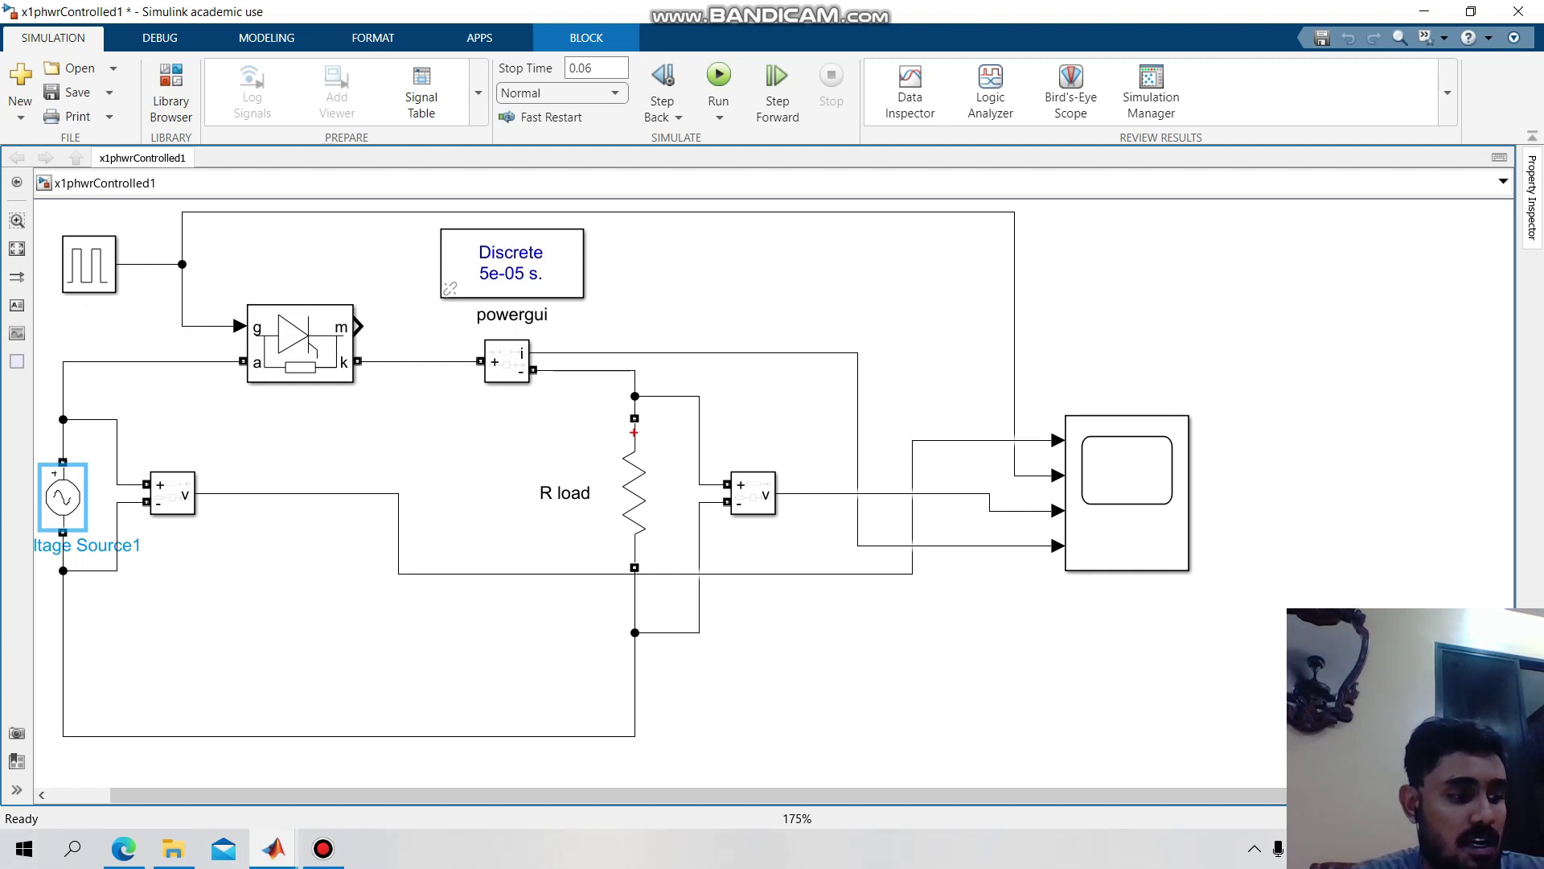
{"action": "double_click", "coordinate": [633, 492]}
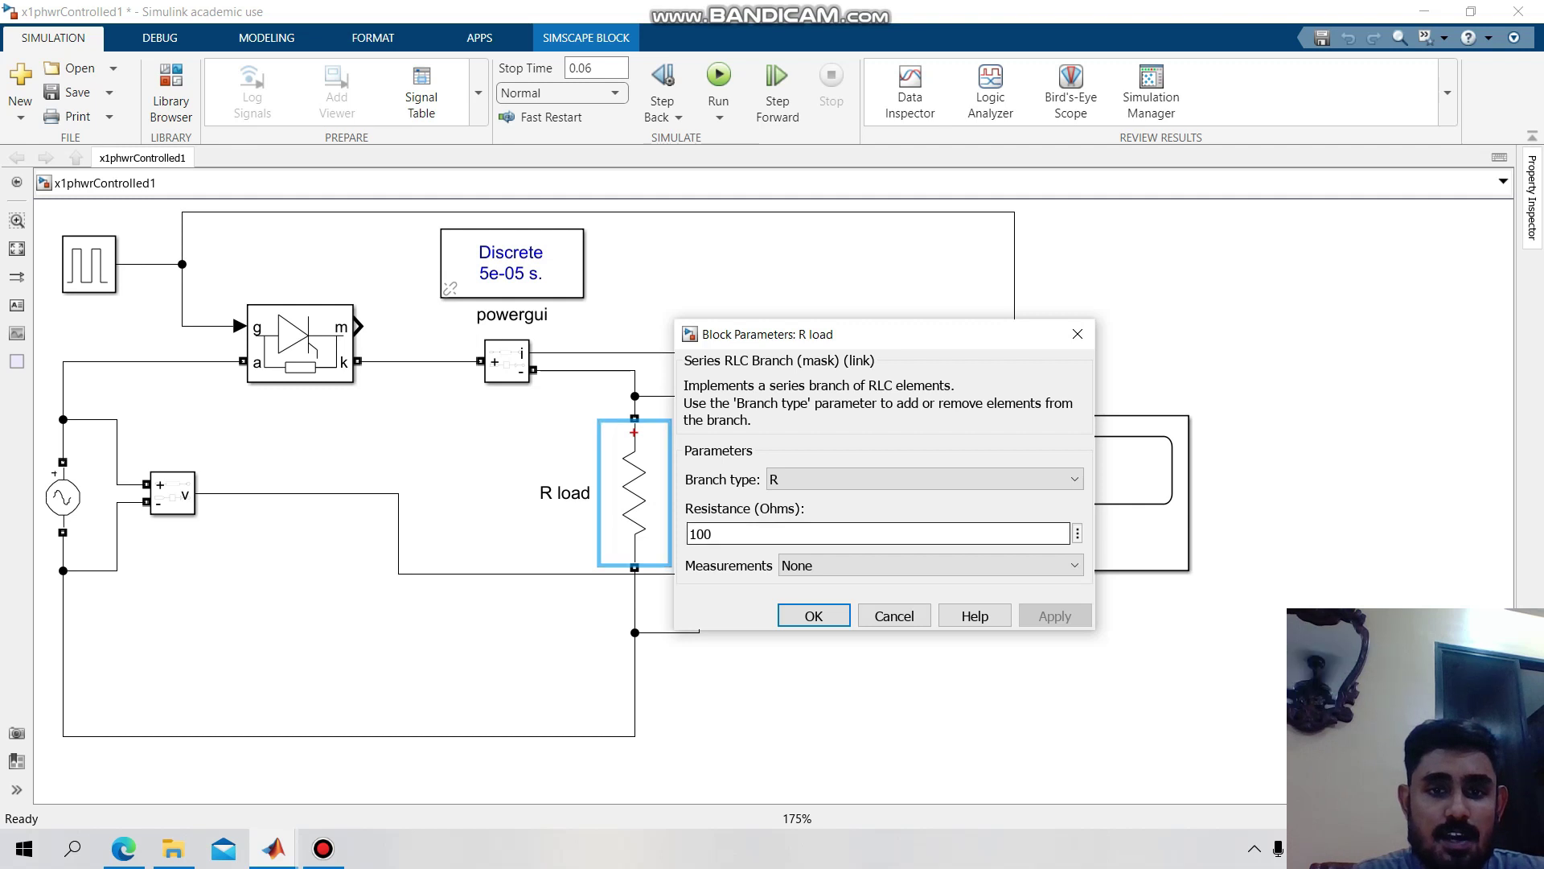
{"action": "left_click", "coordinate": [814, 615]}
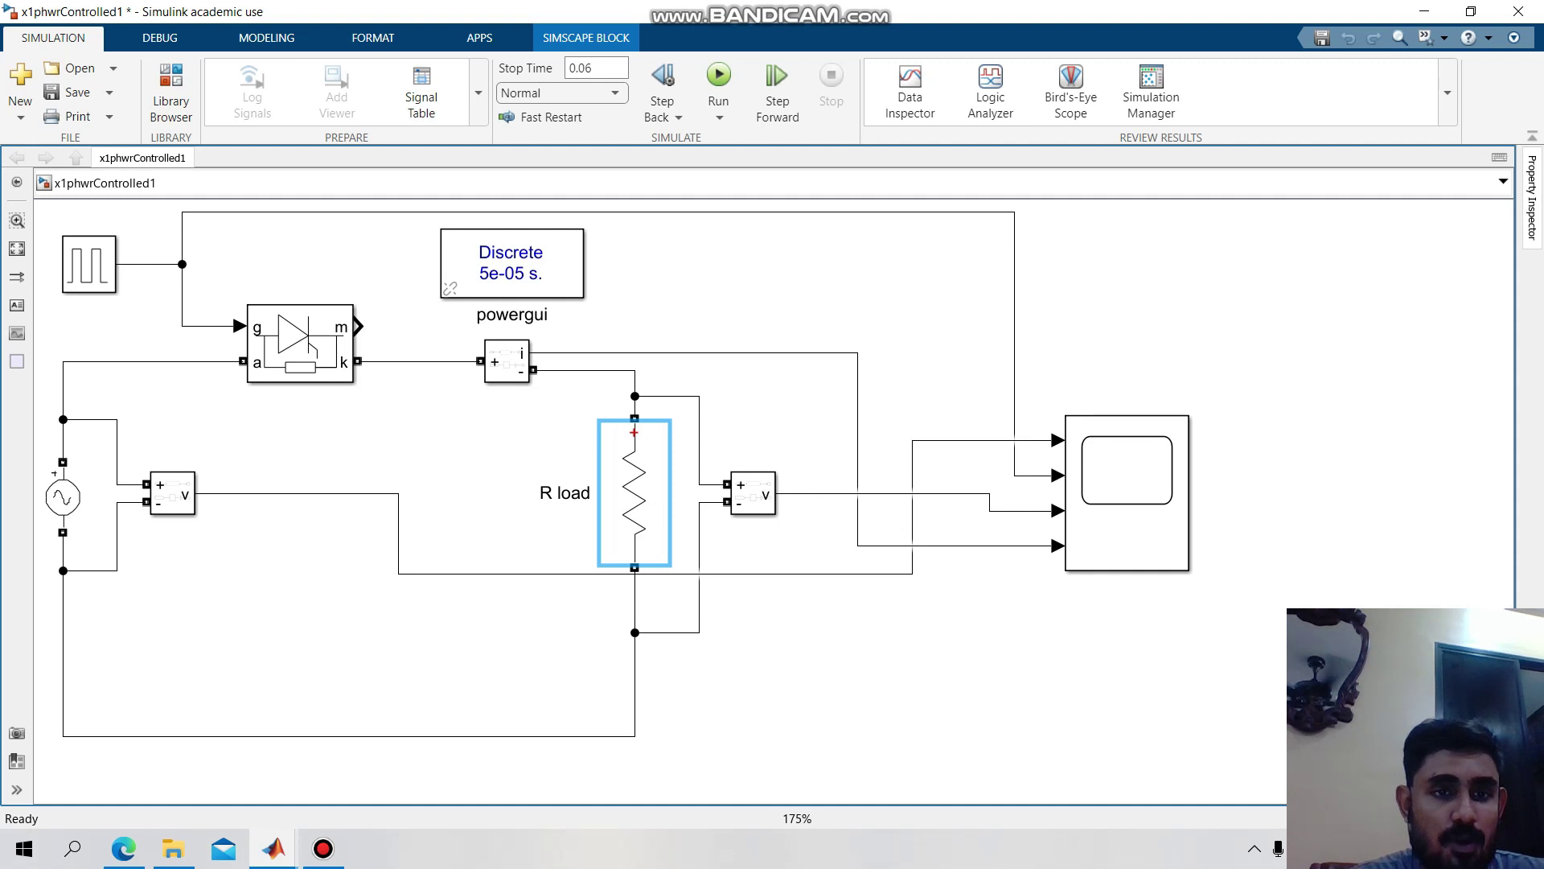
Review the Pulse Generator's amplitude, period, pulse width and phase delay, and close its parameters.
{"action": "left_click", "coordinate": [88, 264]}
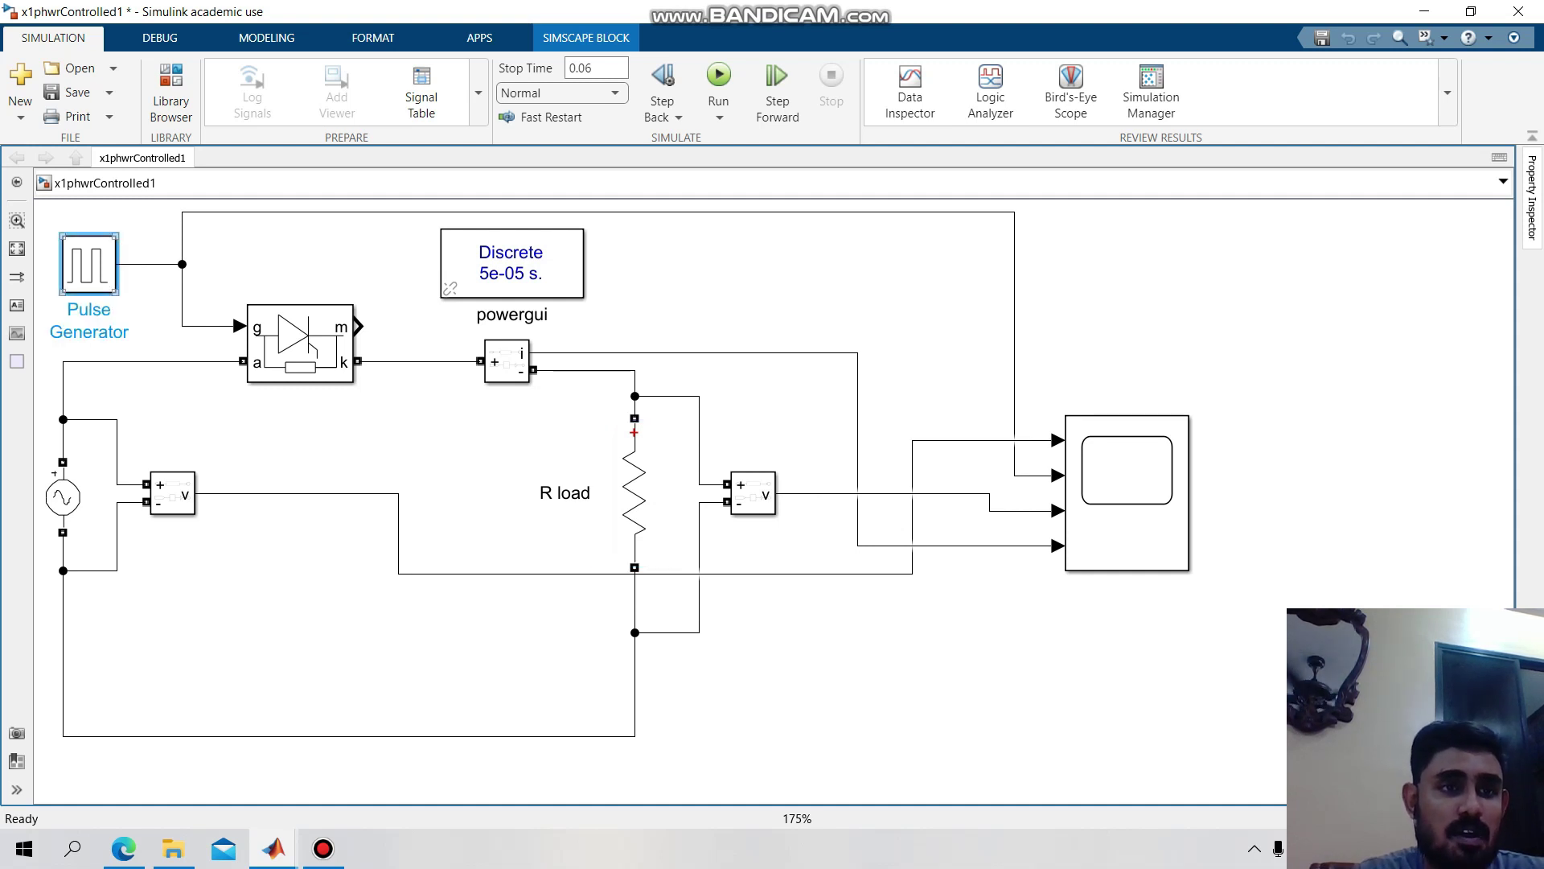
{"action": "double_click", "coordinate": [88, 264]}
{"action": "scroll", "coordinate": [355, 295], "scroll_direction": "down", "scroll_amount": 3}
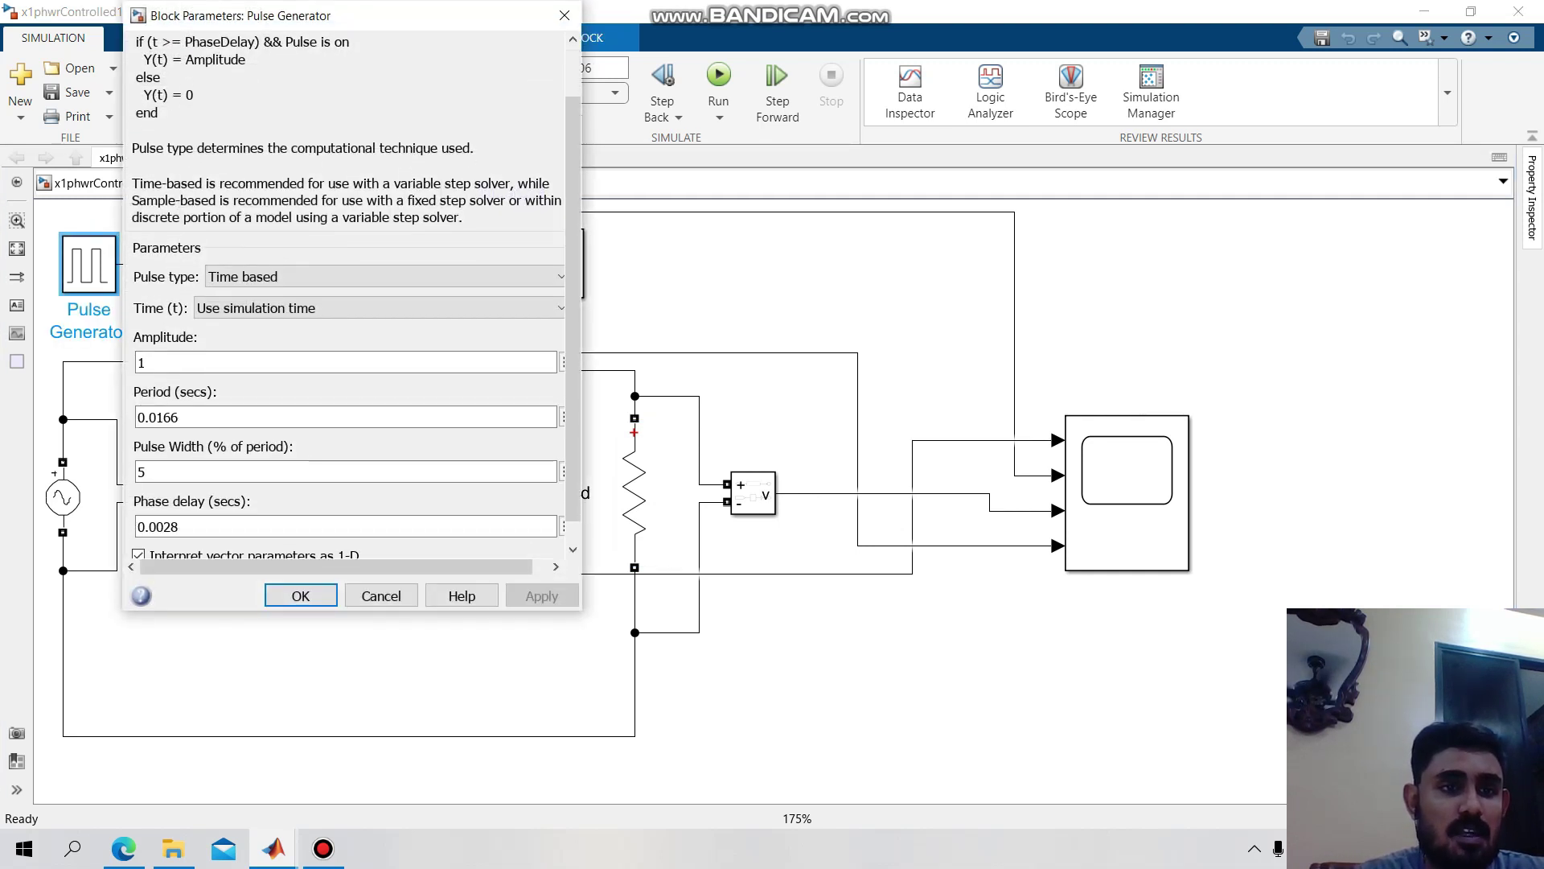
{"action": "scroll", "coordinate": [356, 295], "scroll_direction": "down", "scroll_amount": 1}
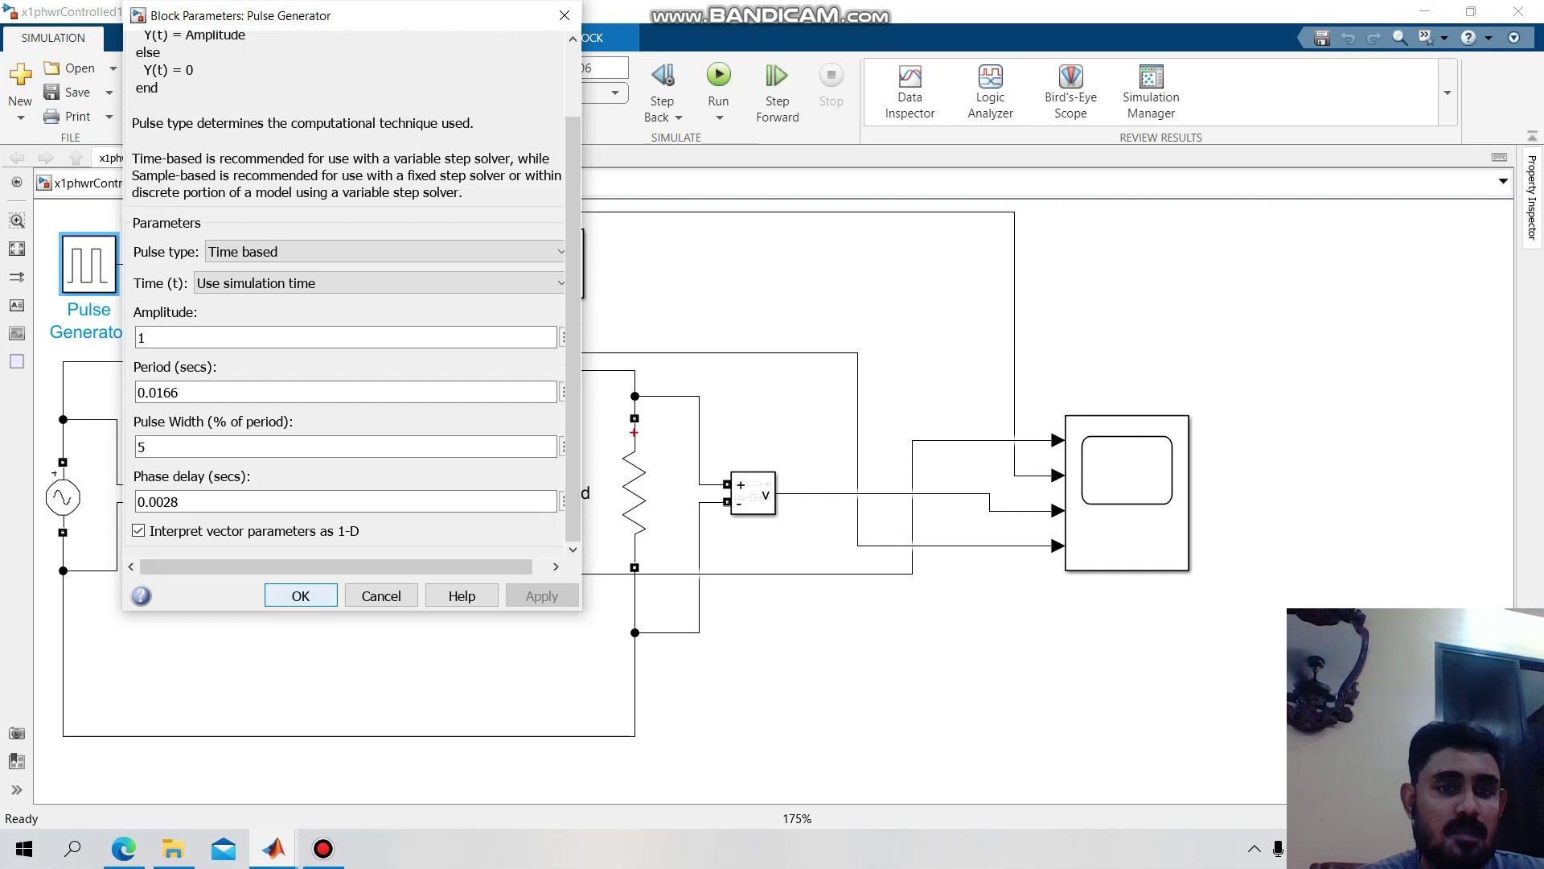
{"action": "key", "text": "Return"}
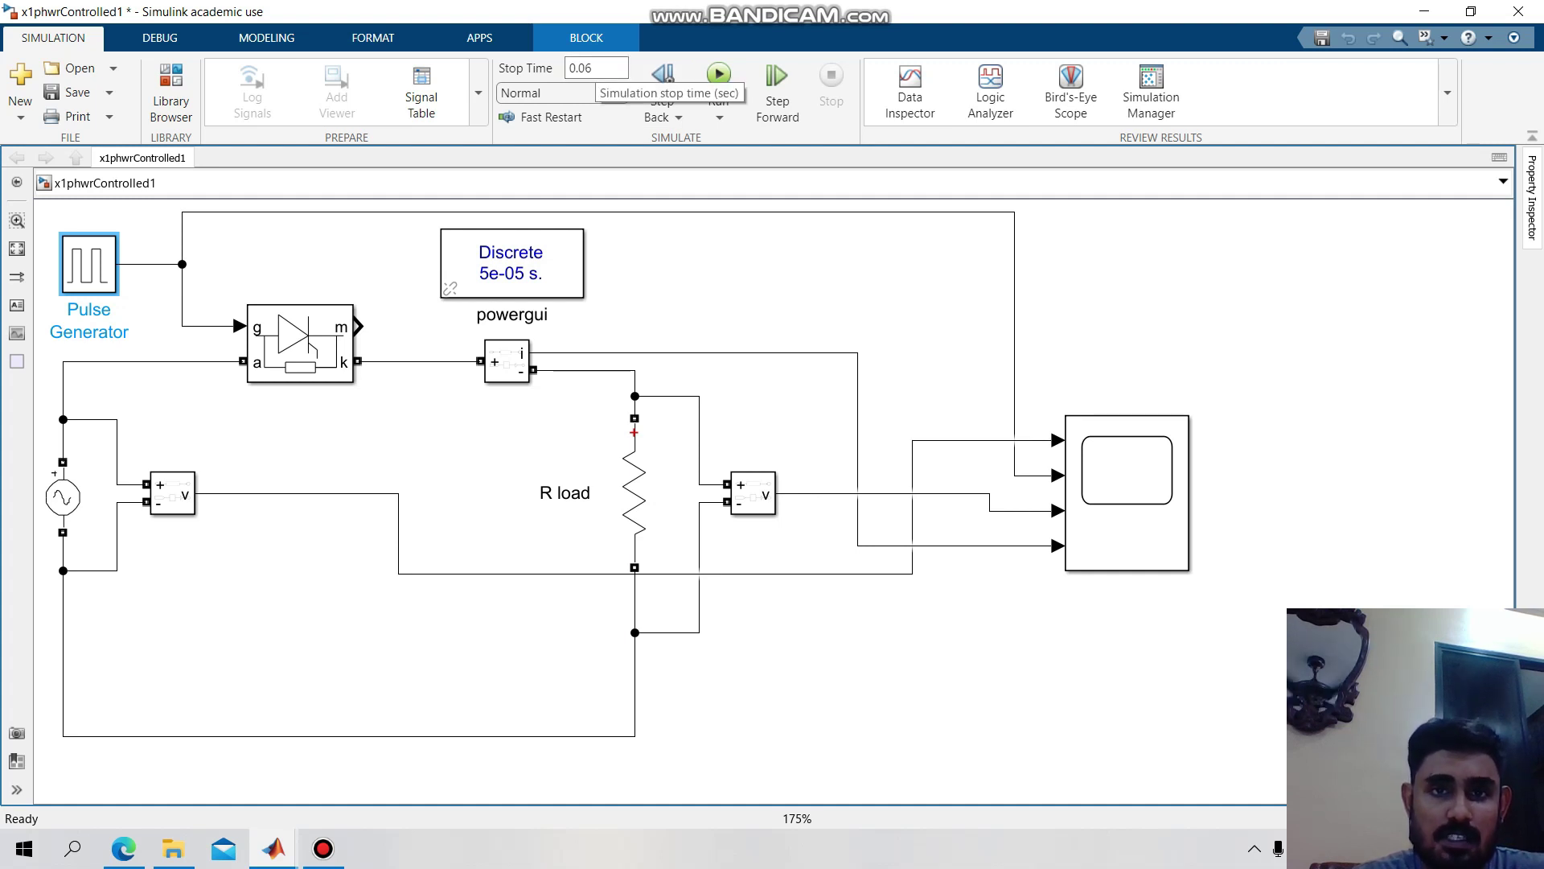
Run the simulation with the resistive load, examine the source, gate pulse and load waveforms in the Scope, and close it.
{"action": "left_click", "coordinate": [718, 77]}
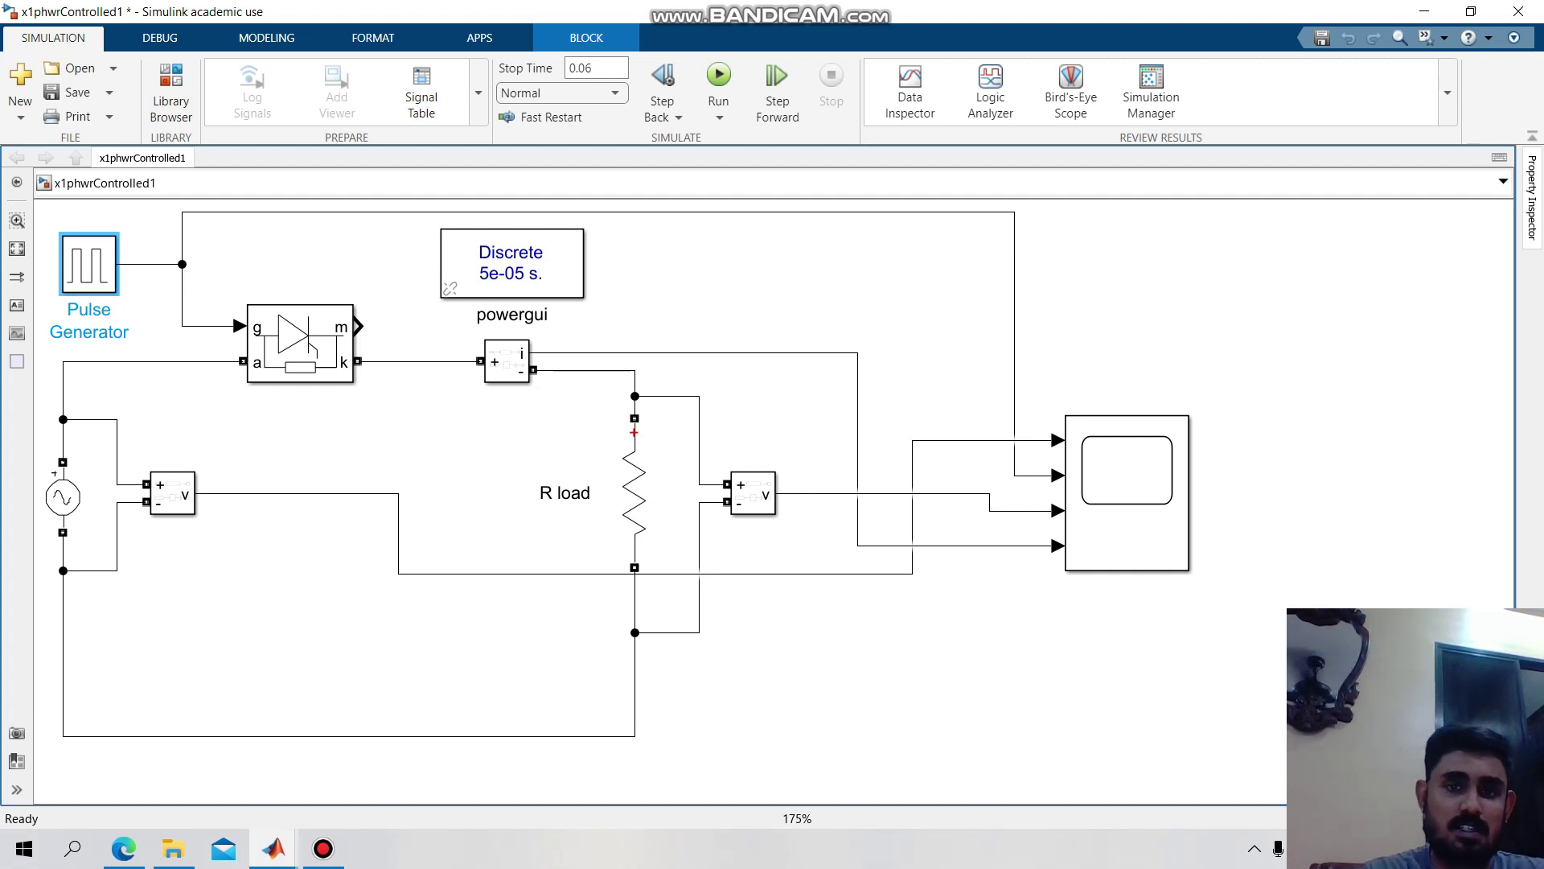
{"action": "double_click", "coordinate": [1127, 492]}
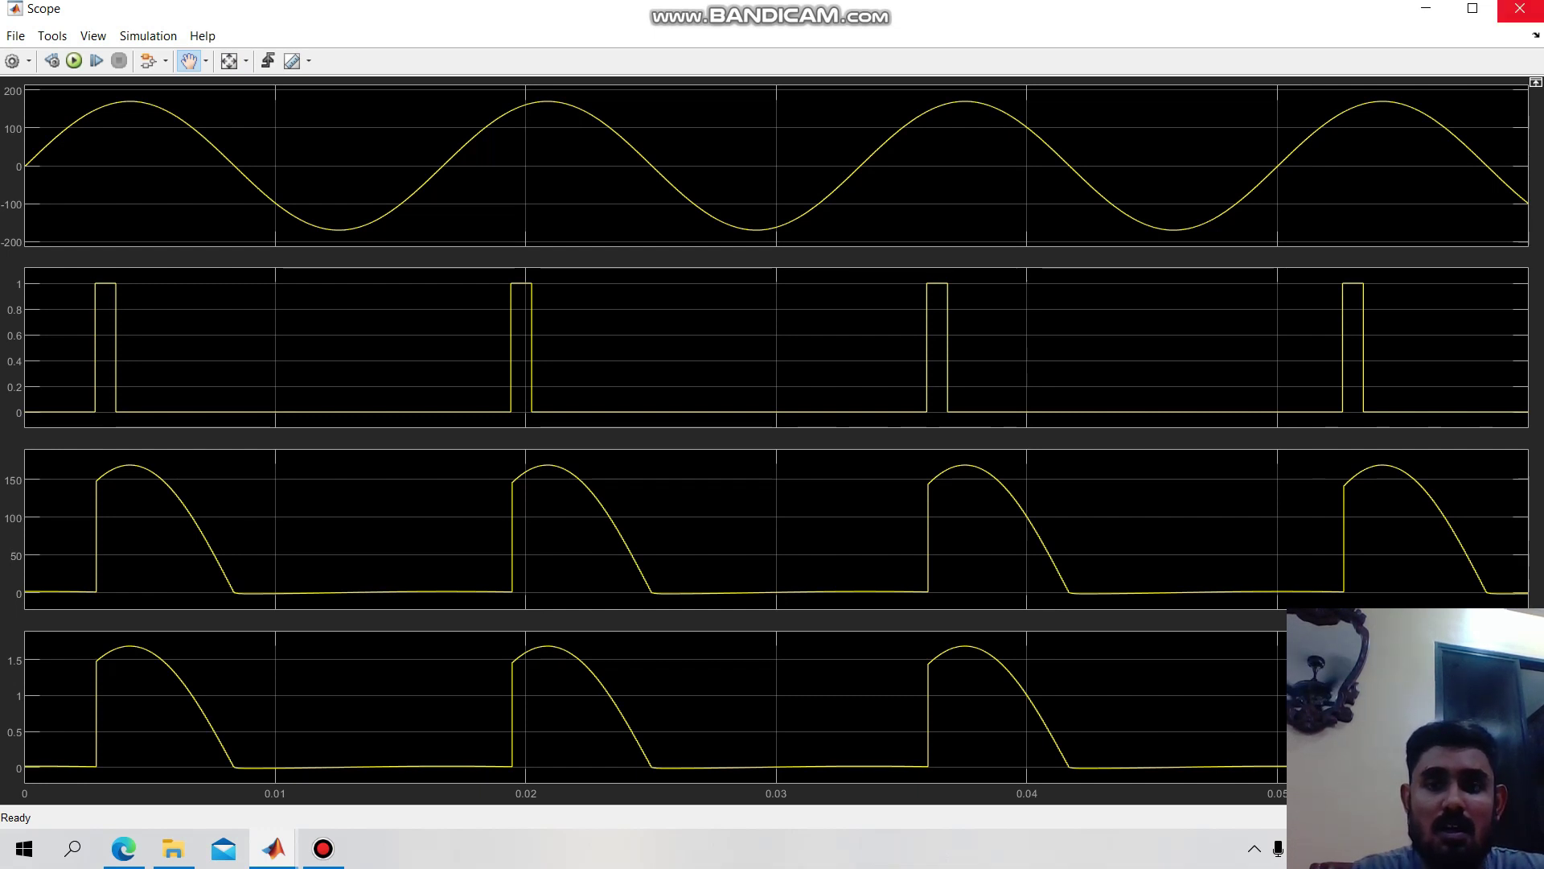
{"action": "left_click", "coordinate": [1519, 8]}
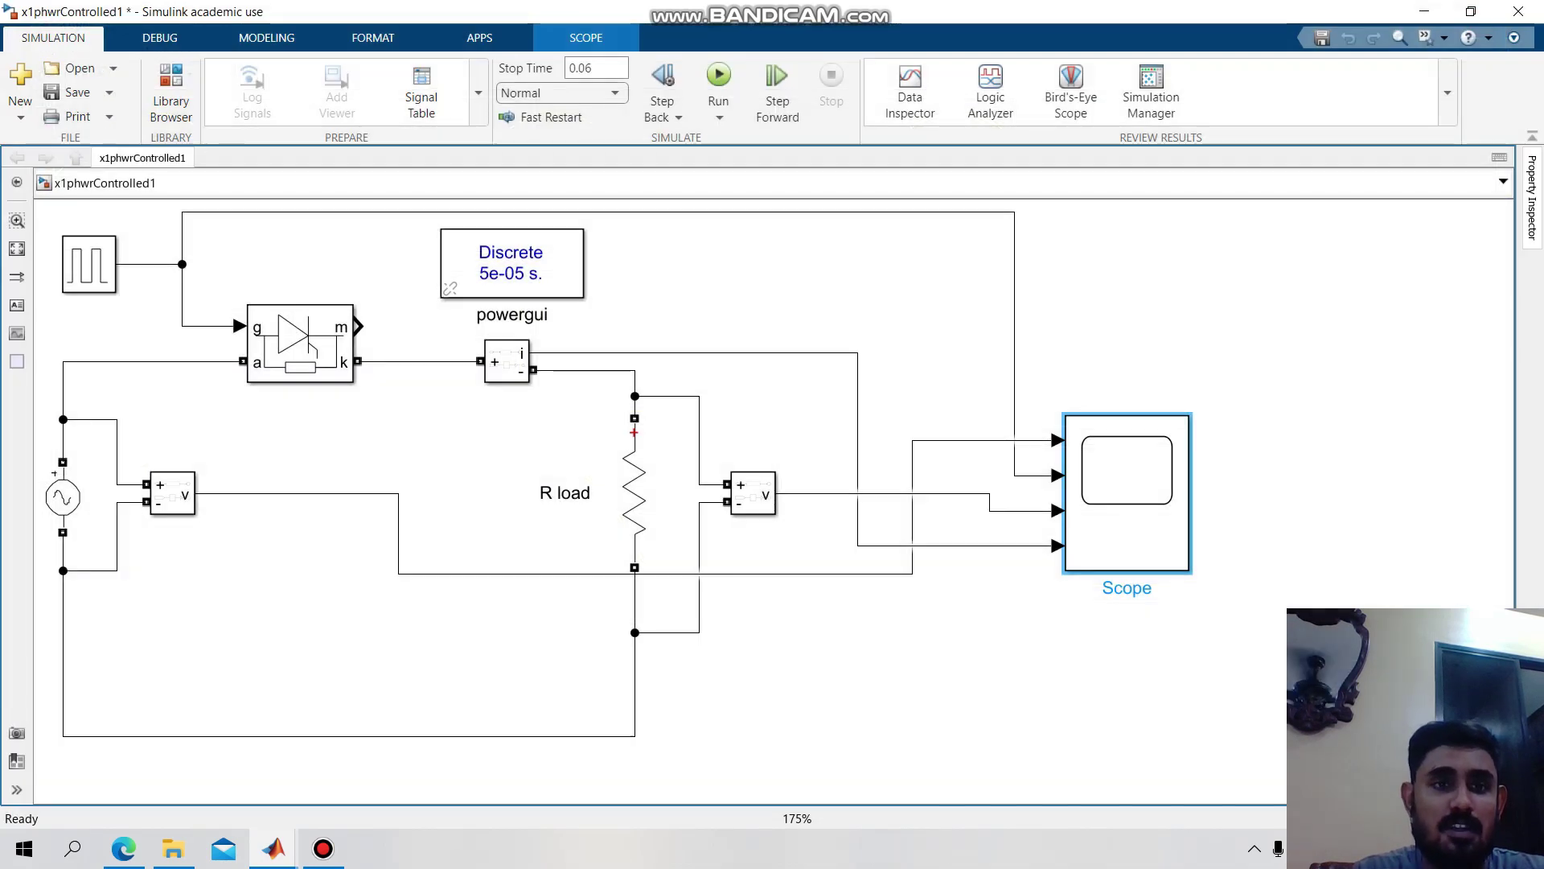
Change the R load block's branch type to RL and set its inductance to 10e-3 H.
{"action": "double_click", "coordinate": [634, 492]}
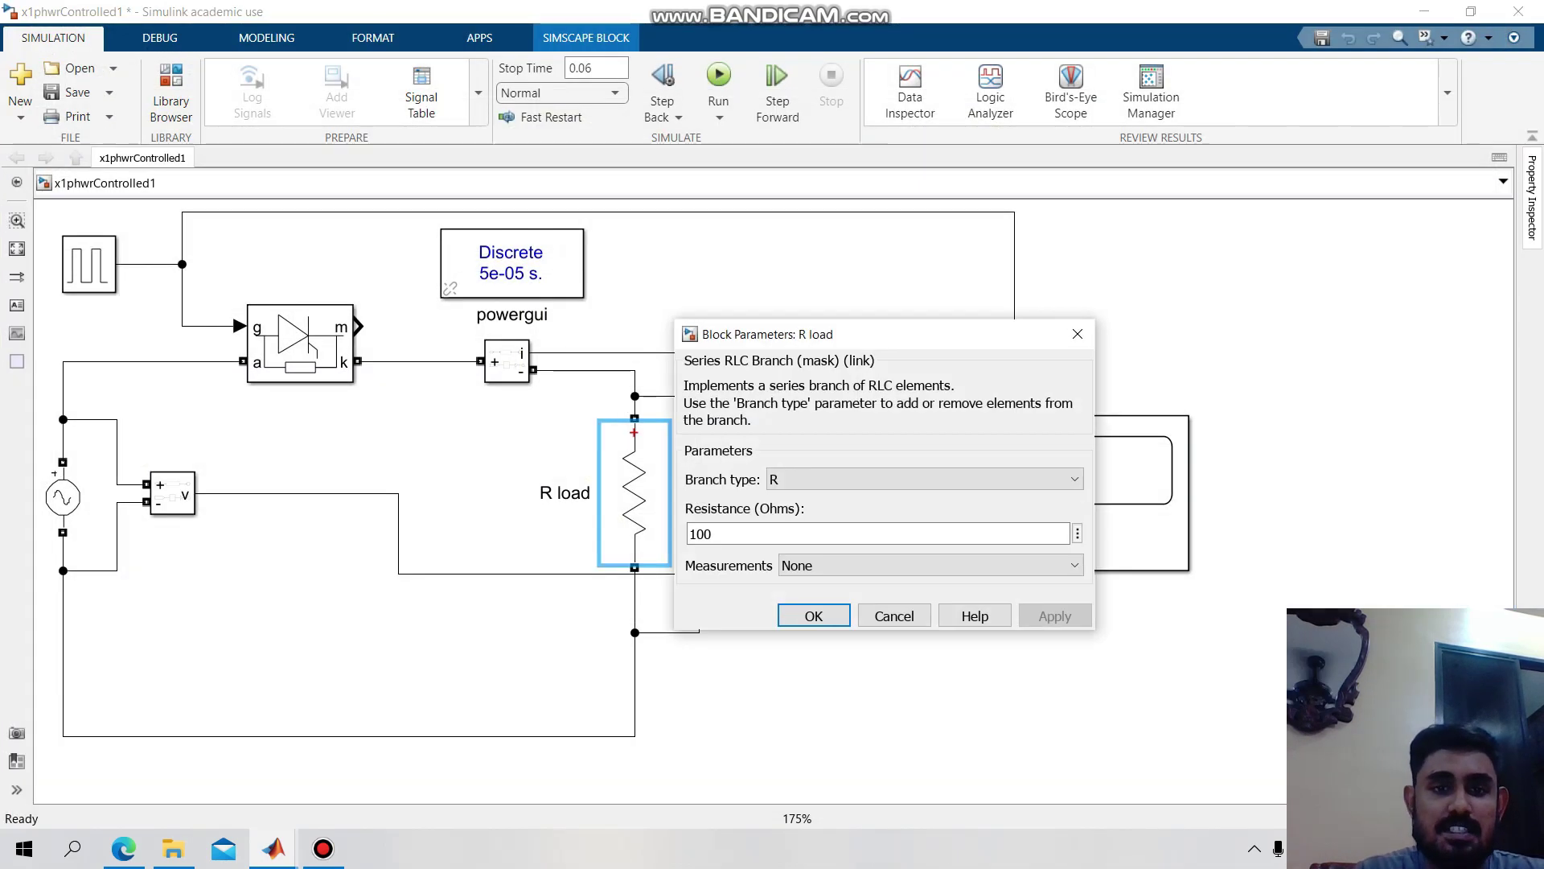
{"action": "left_click", "coordinate": [925, 479]}
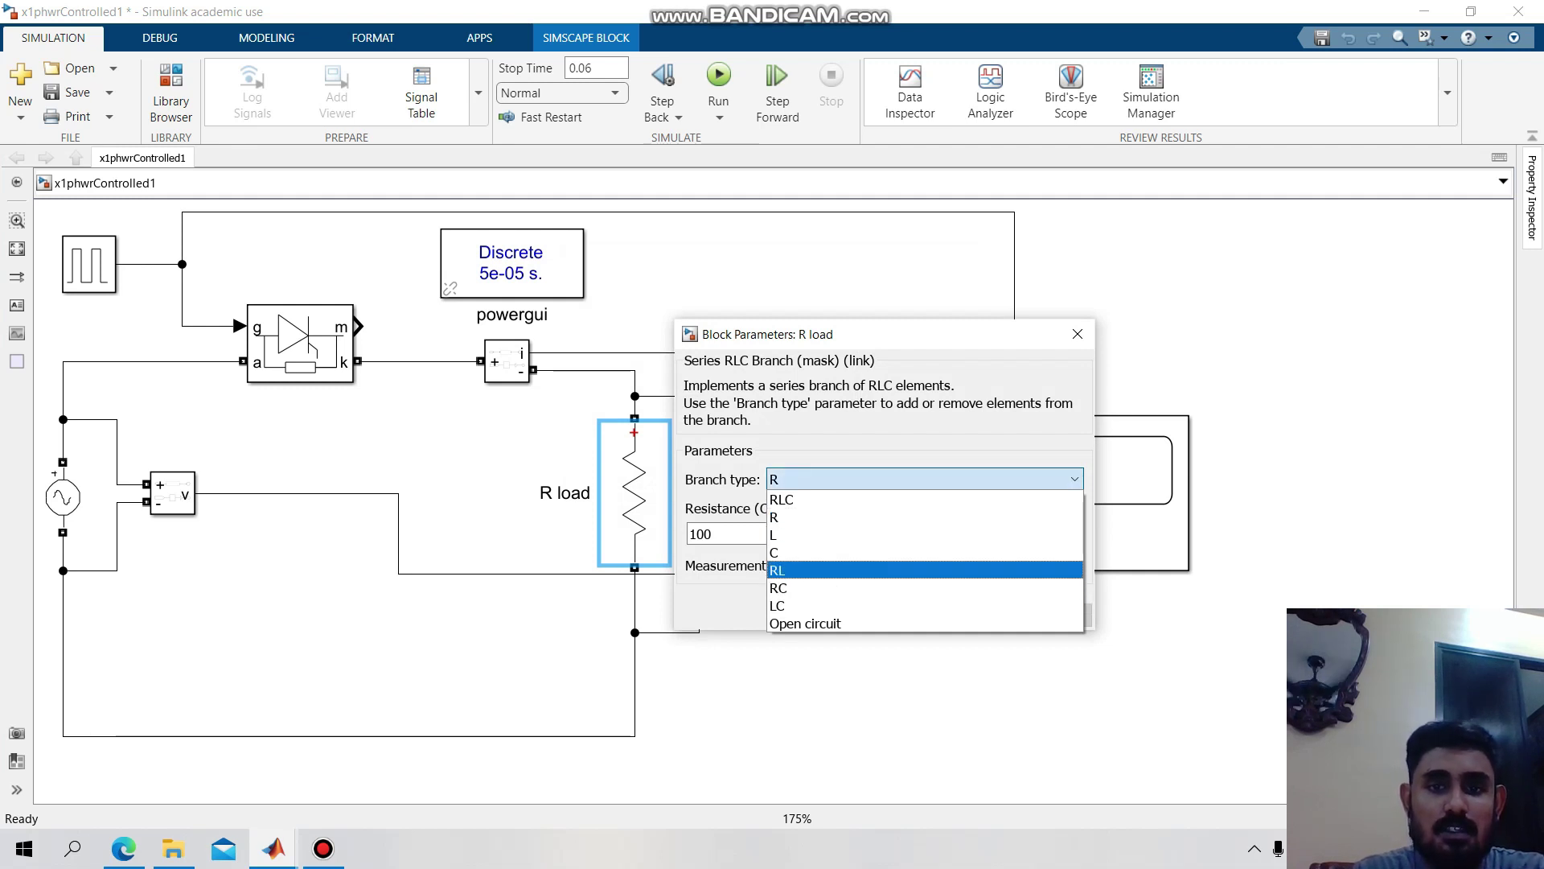
{"action": "key", "text": "Return"}
{"action": "key", "text": "Tab"}
{"action": "key", "text": "Tab"}
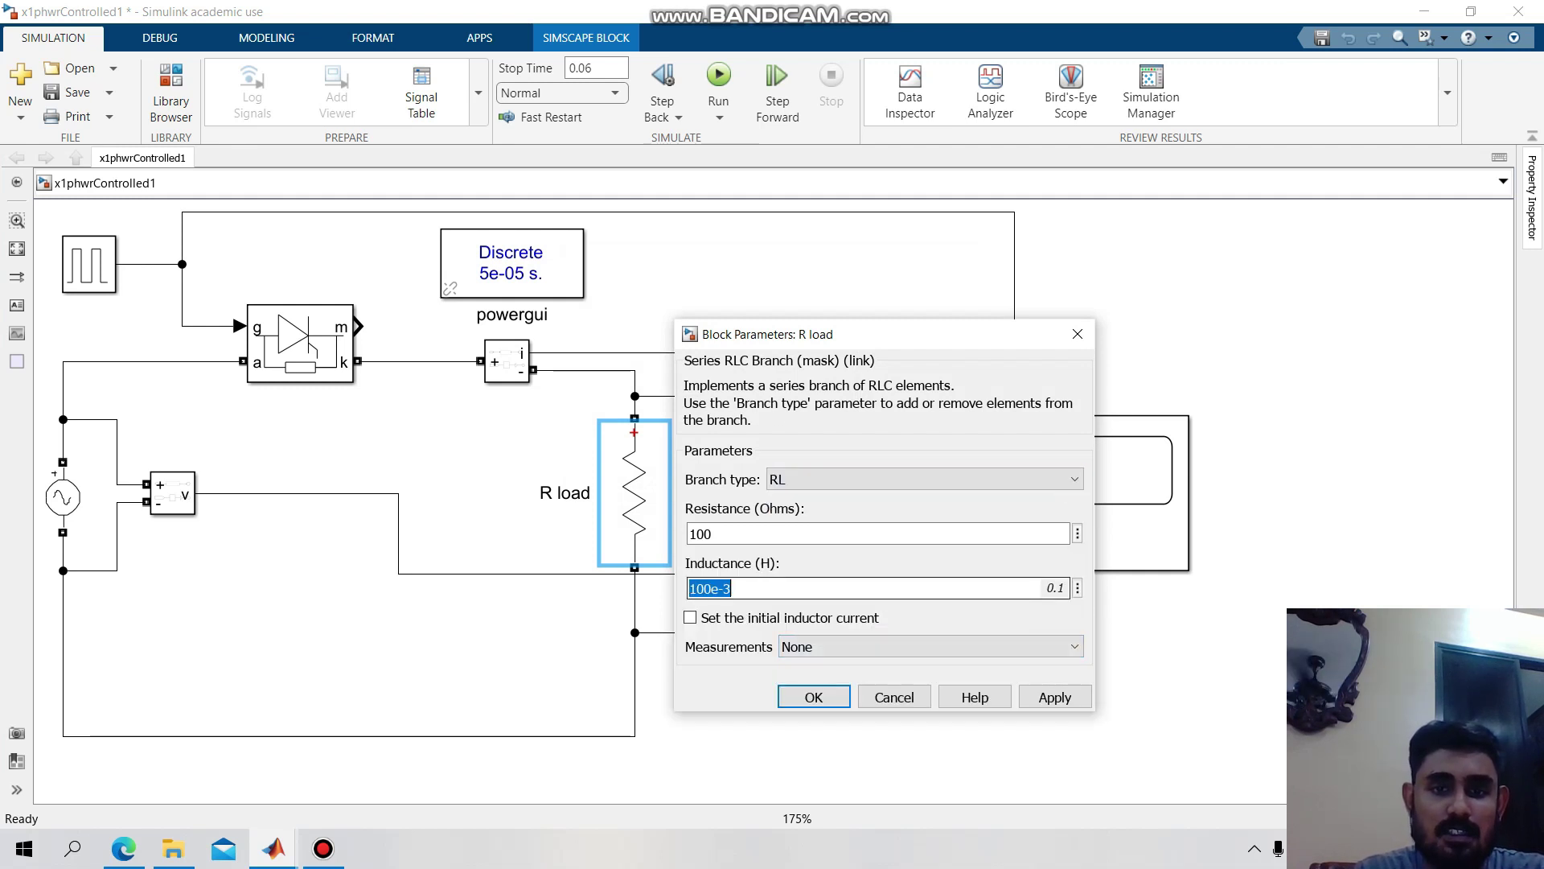
{"action": "left_click", "coordinate": [703, 588]}
{"action": "key", "text": "BackSpace"}
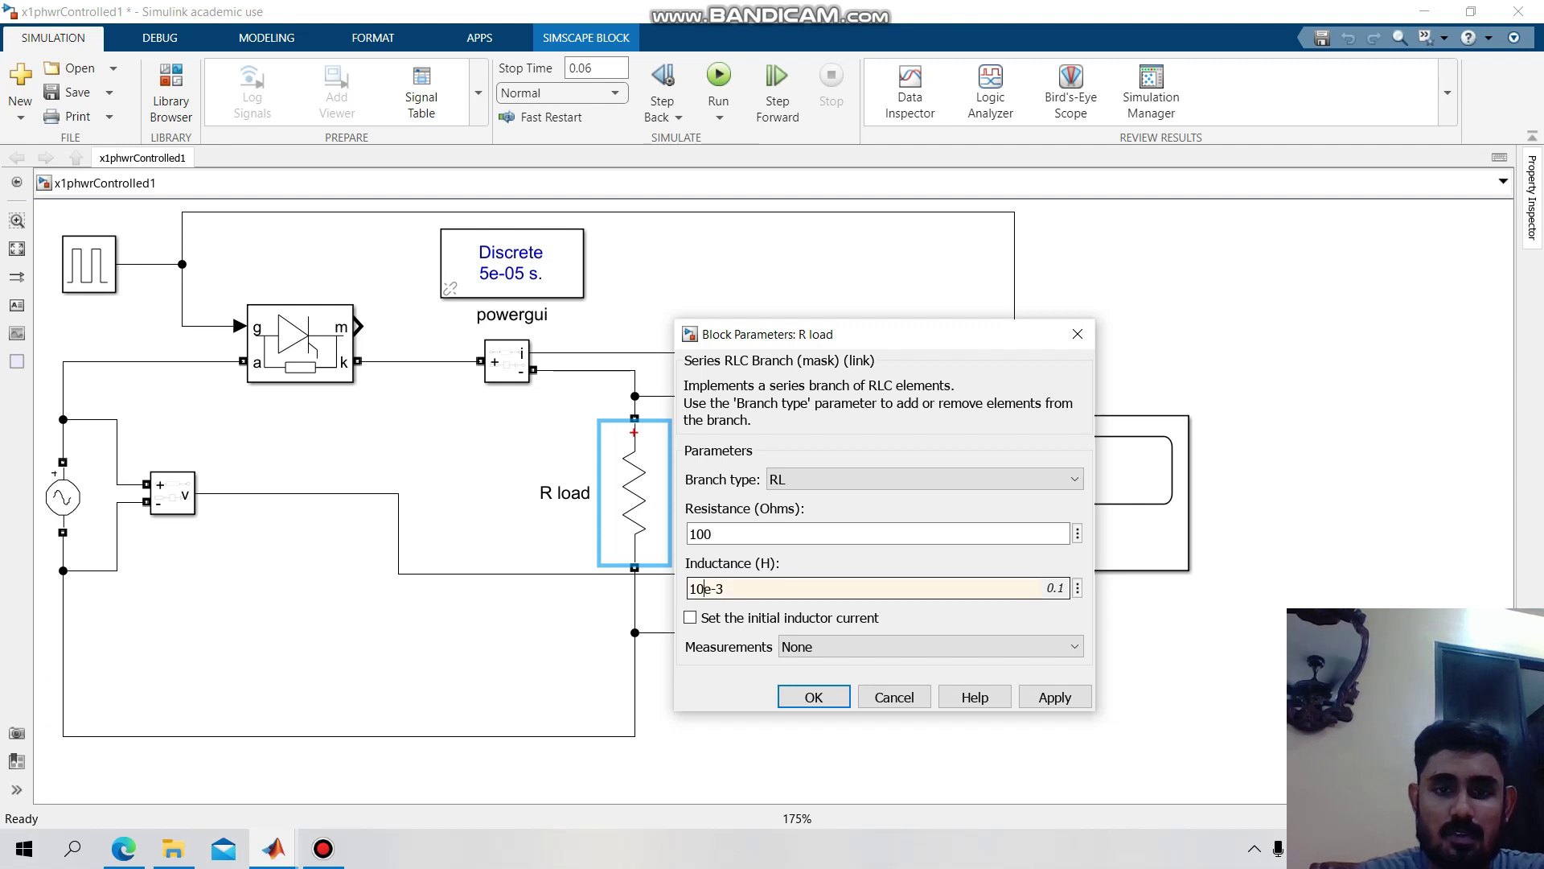
{"action": "key", "text": "BackSpace"}
{"action": "key", "text": "BackSpace"}
{"action": "type", "text": "10"}
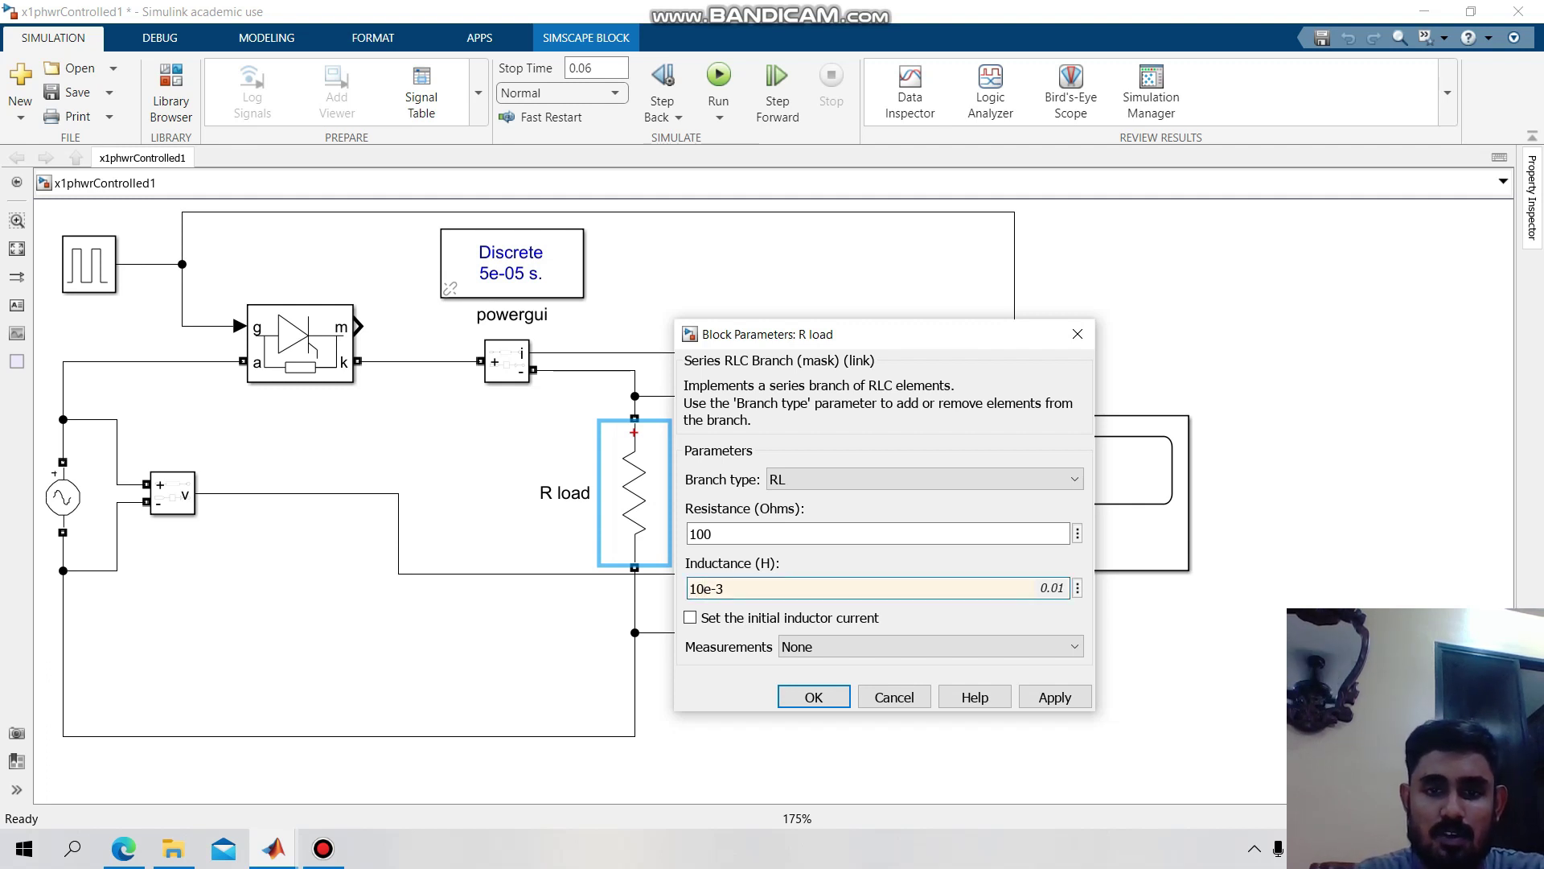
{"action": "left_click", "coordinate": [1055, 696]}
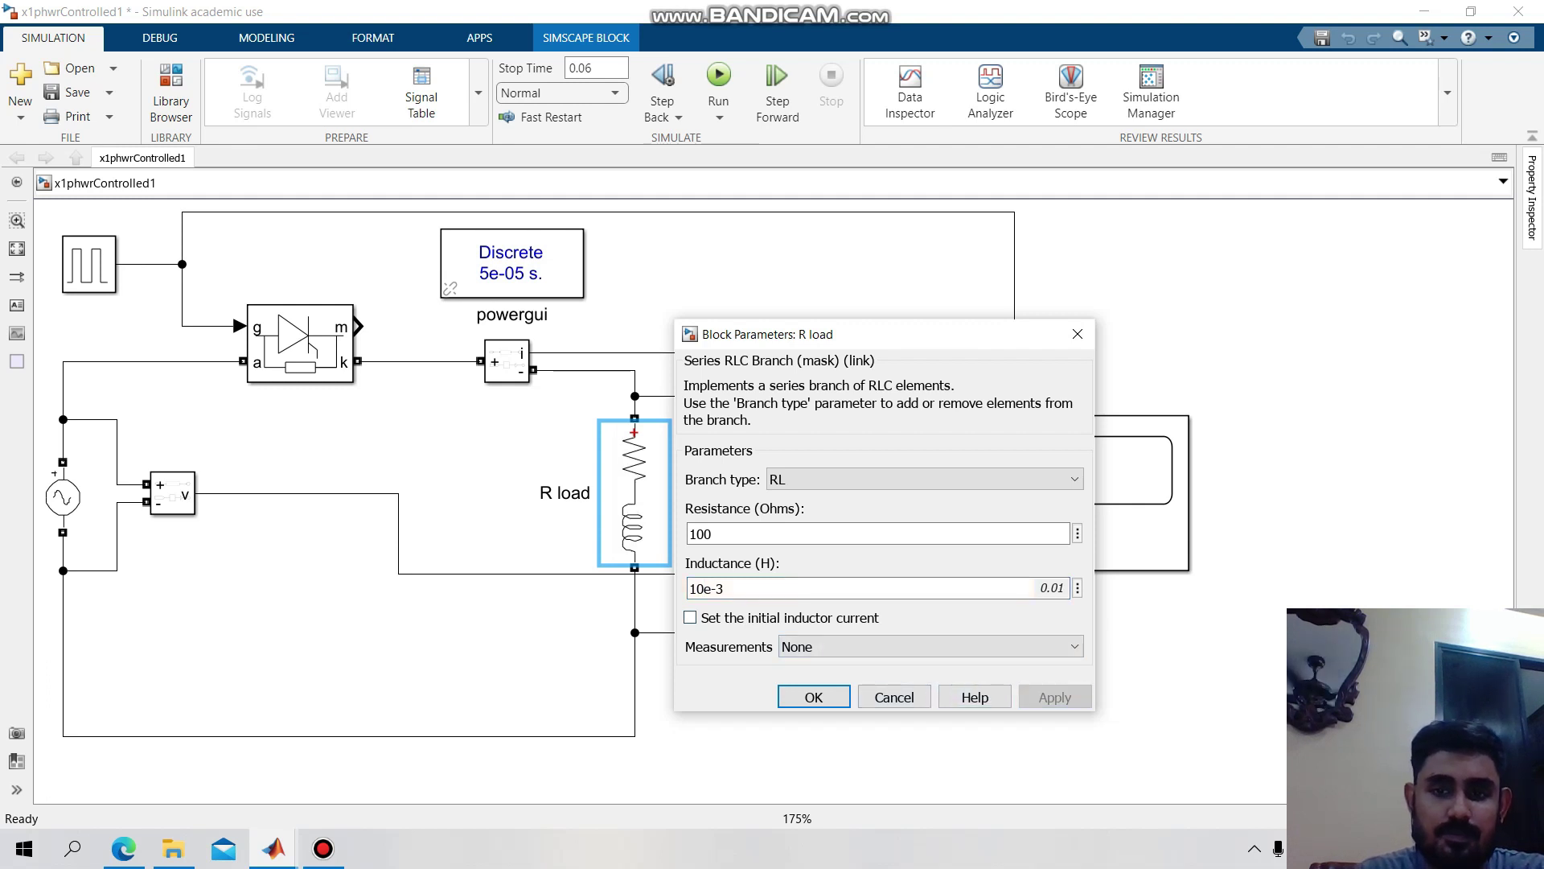
{"action": "left_click", "coordinate": [813, 696]}
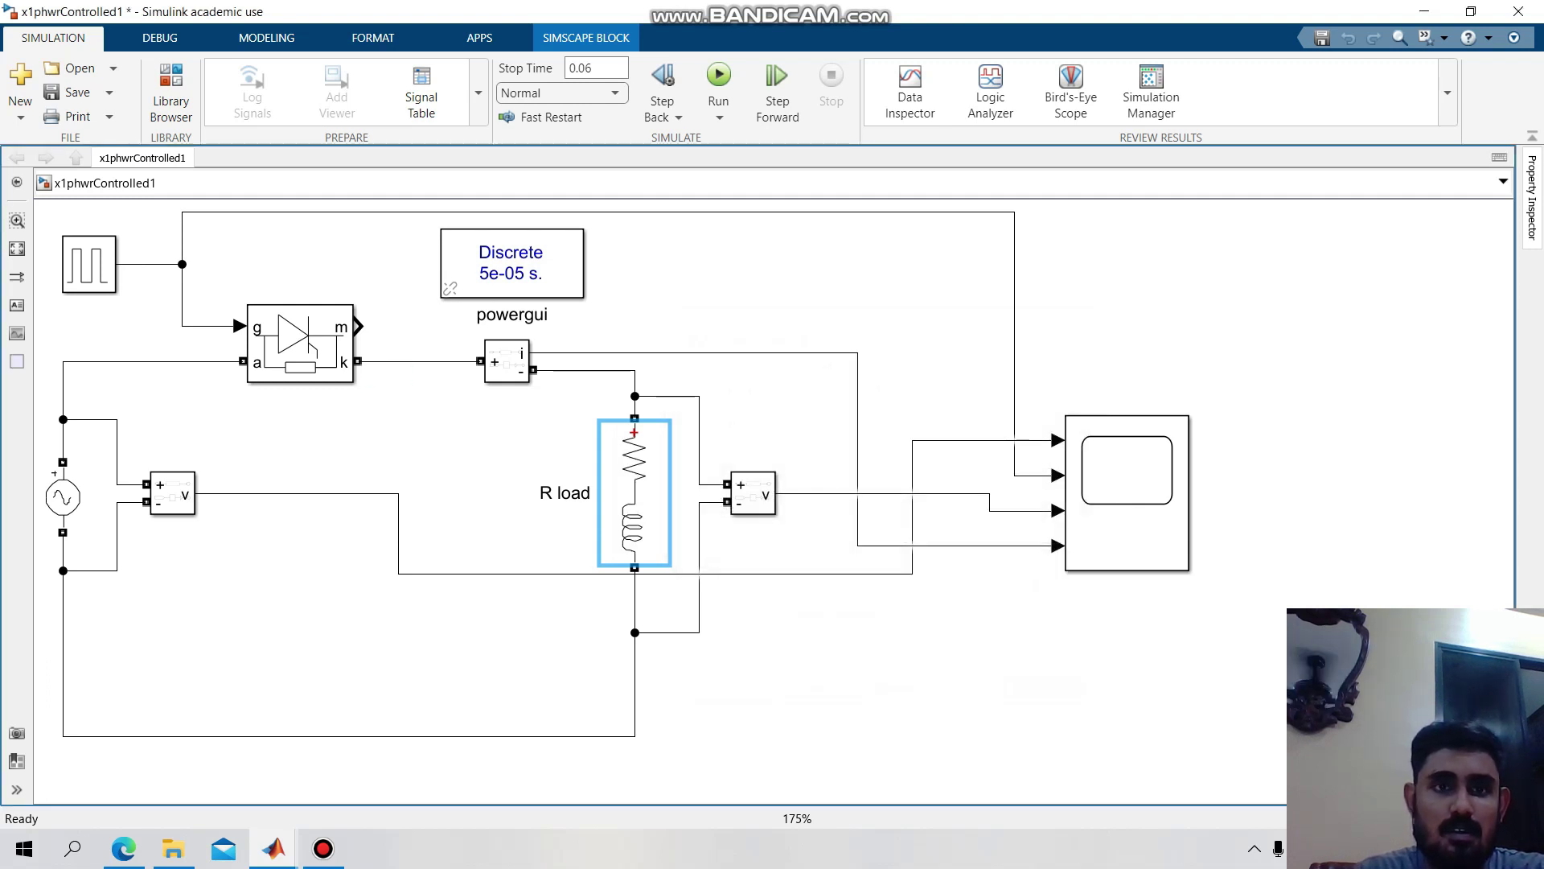
Run the simulation with the RL load, examine the waveforms fitted to view in the Scope, and close it.
{"action": "left_click", "coordinate": [718, 76]}
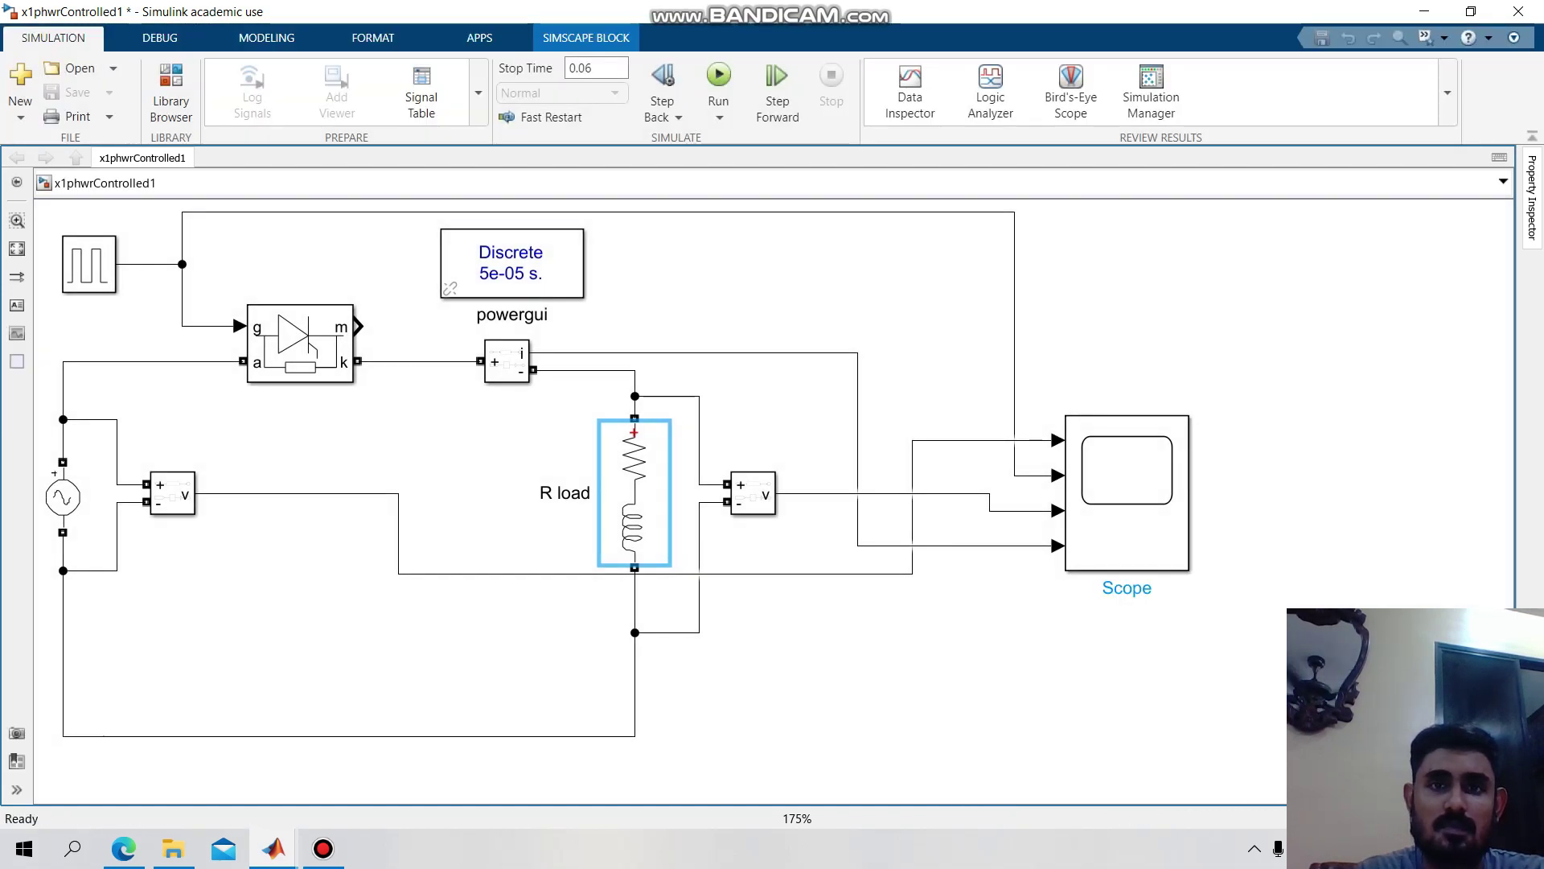
{"action": "left_click", "coordinate": [1126, 492]}
{"action": "double_click", "coordinate": [1127, 492]}
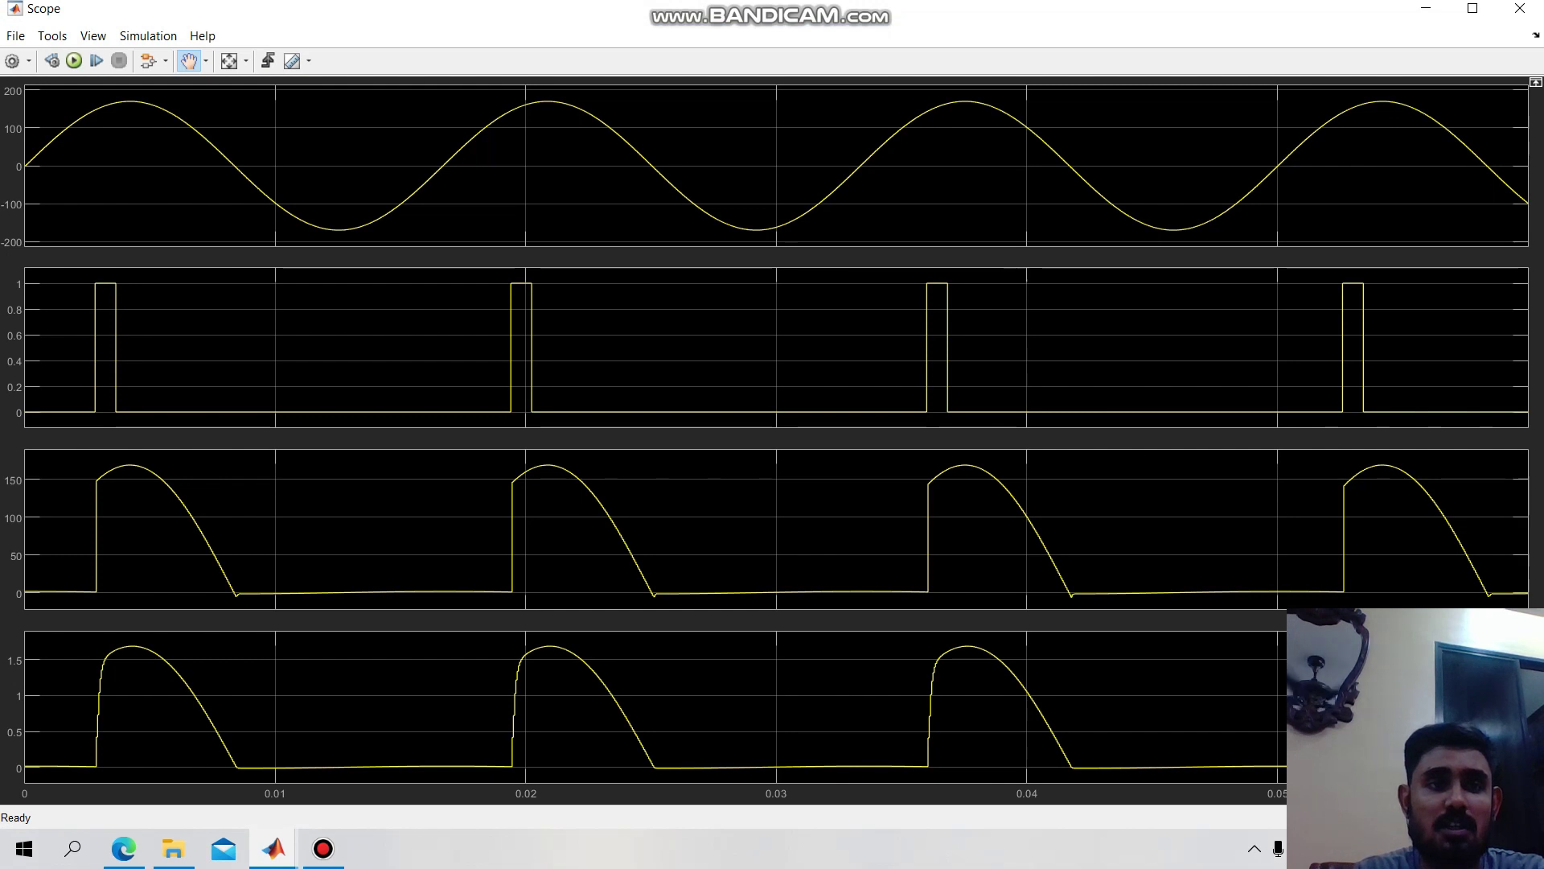
{"action": "left_click", "coordinate": [230, 62]}
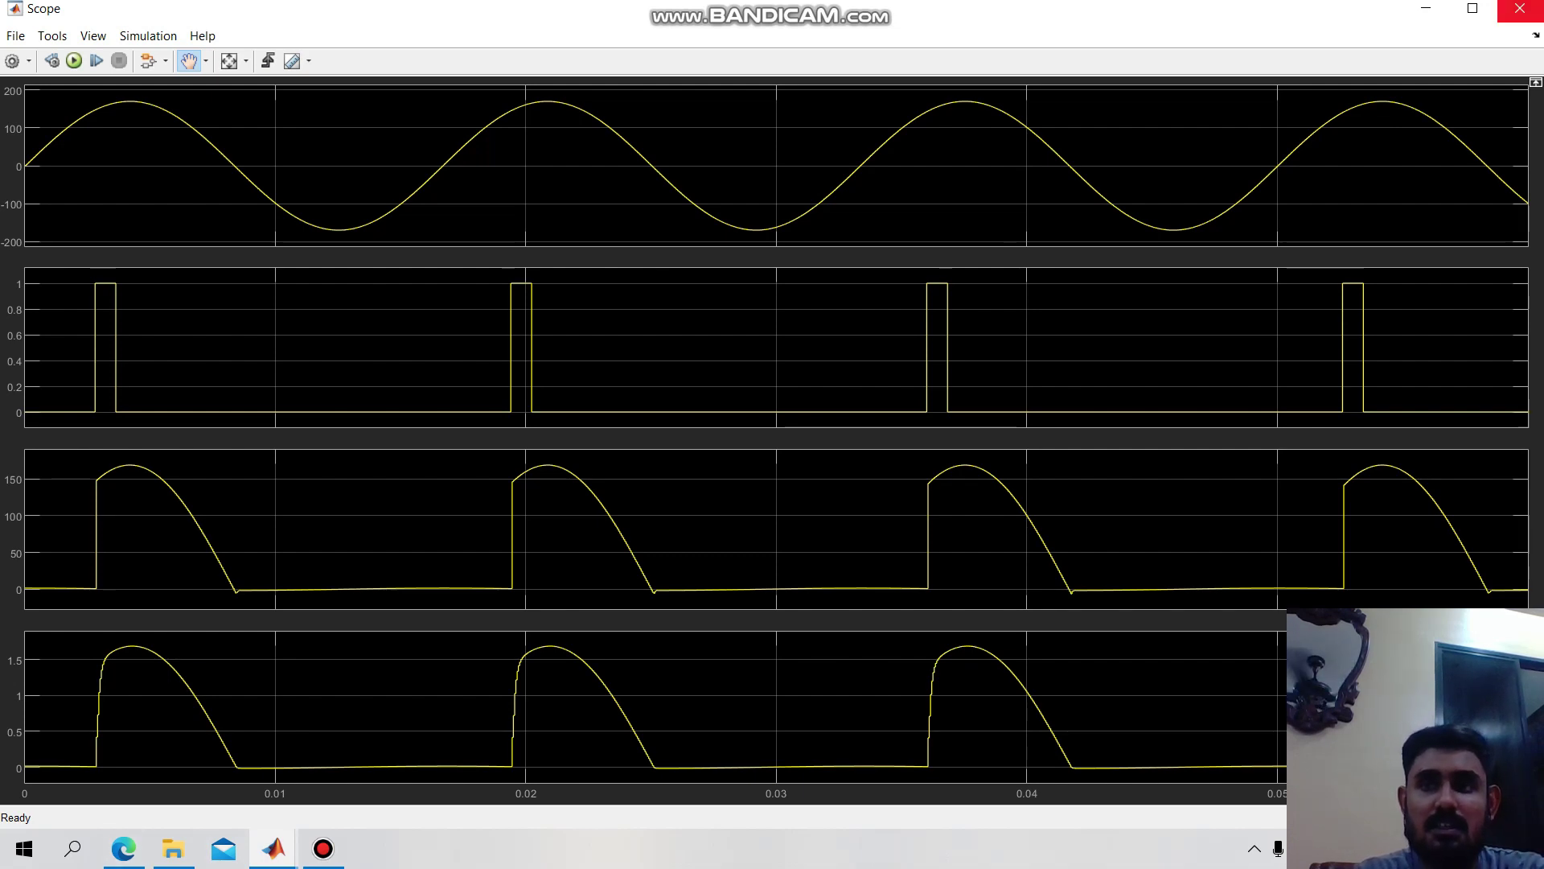
{"action": "left_click", "coordinate": [1519, 8]}
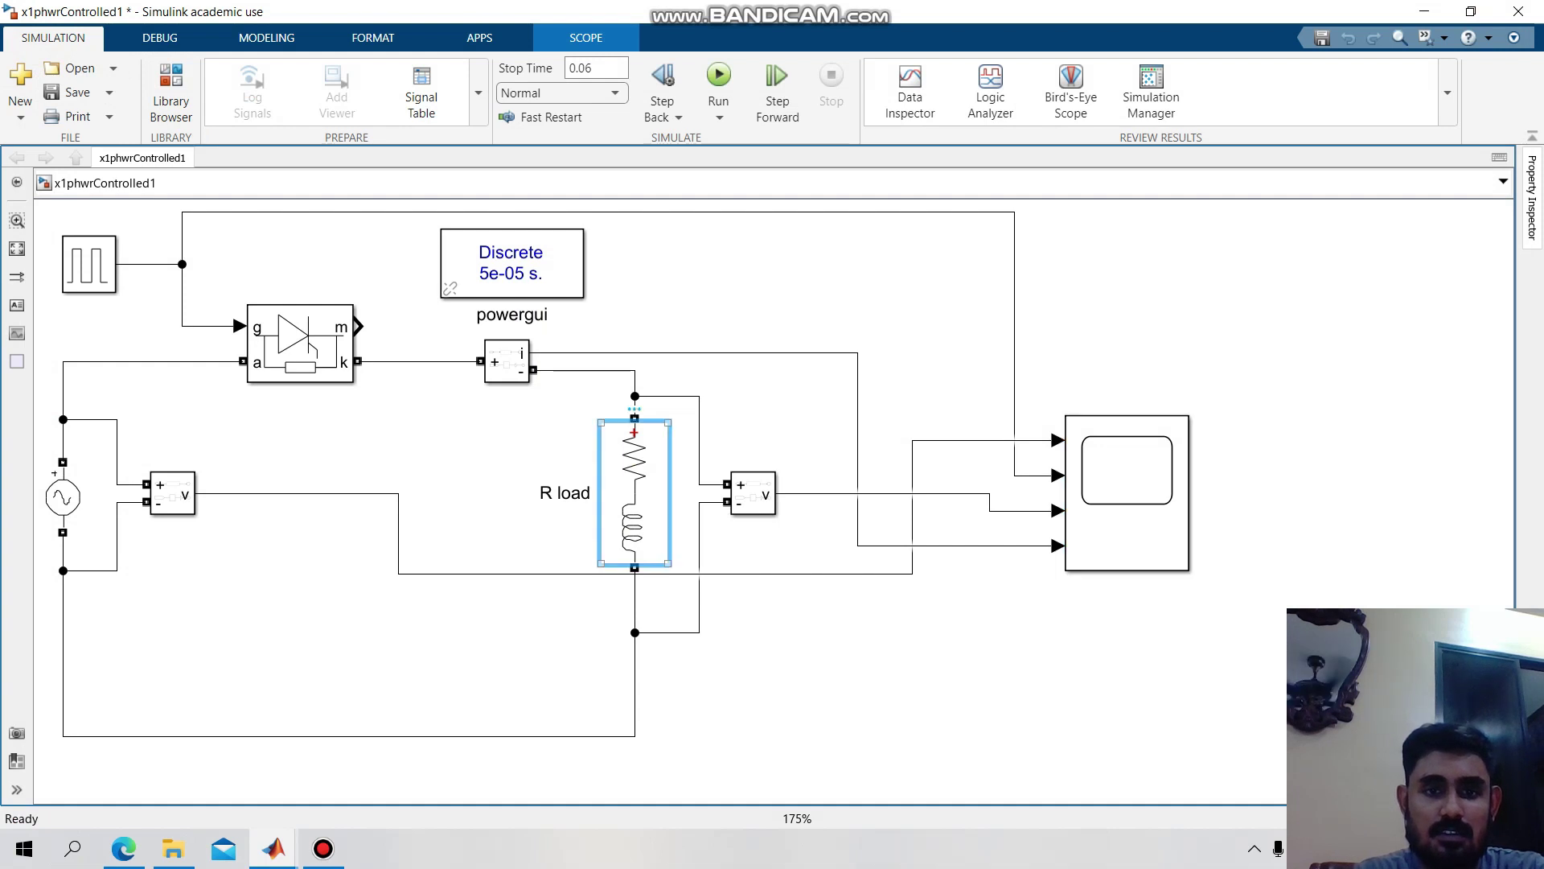
Set the inductance of the RL load to 50e-3 H.
{"action": "key", "text": "Return"}
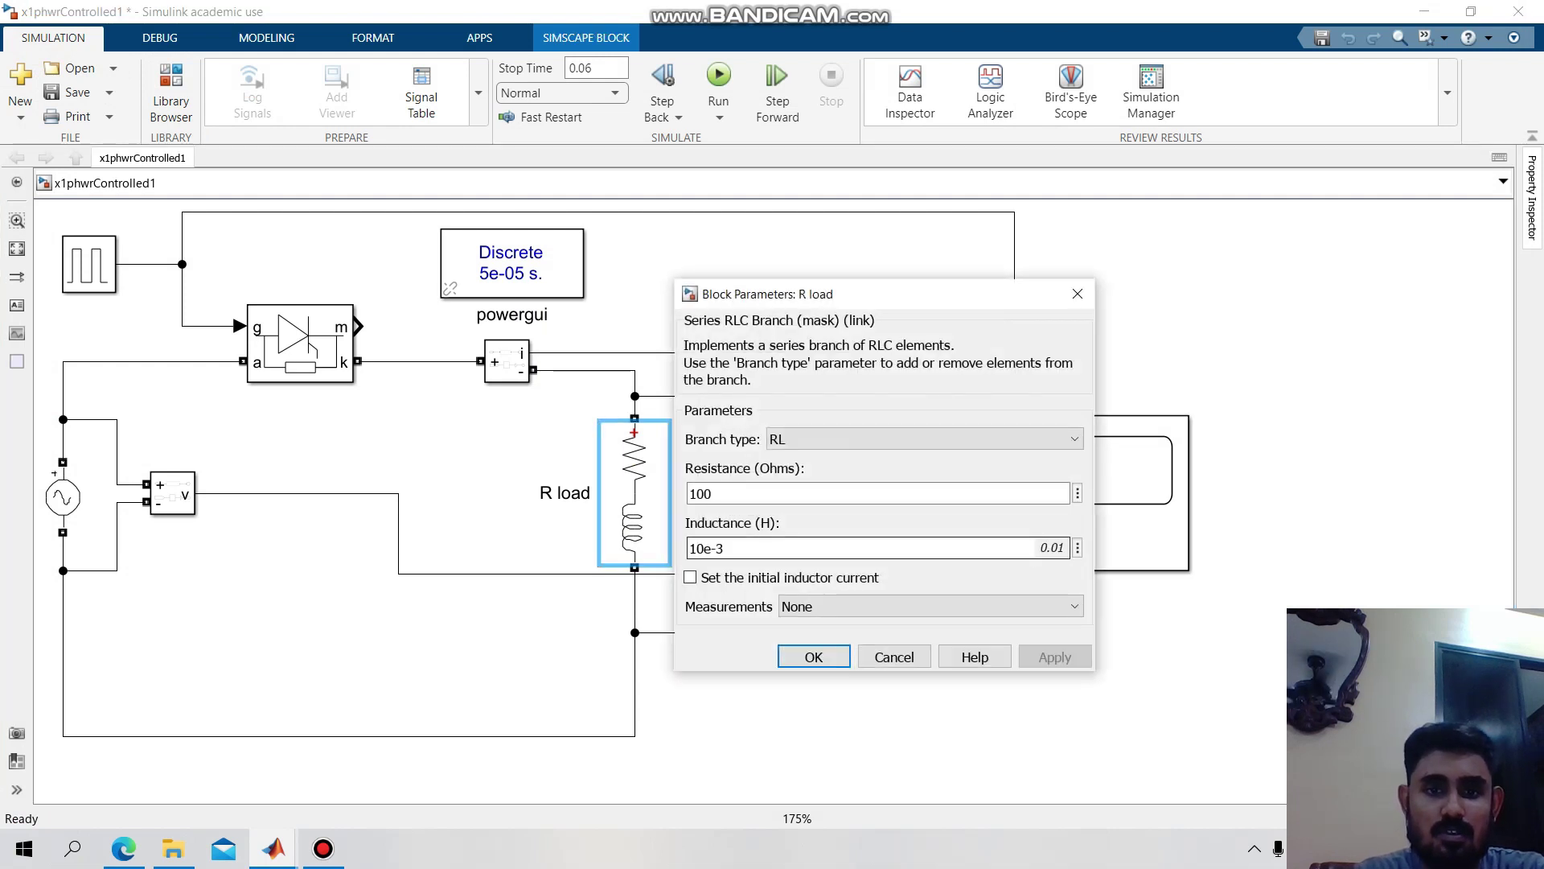
{"action": "double_click", "coordinate": [706, 548]}
{"action": "left_click", "coordinate": [716, 547]}
{"action": "key", "text": "BackSpace"}
{"action": "key", "text": "BackSpace"}
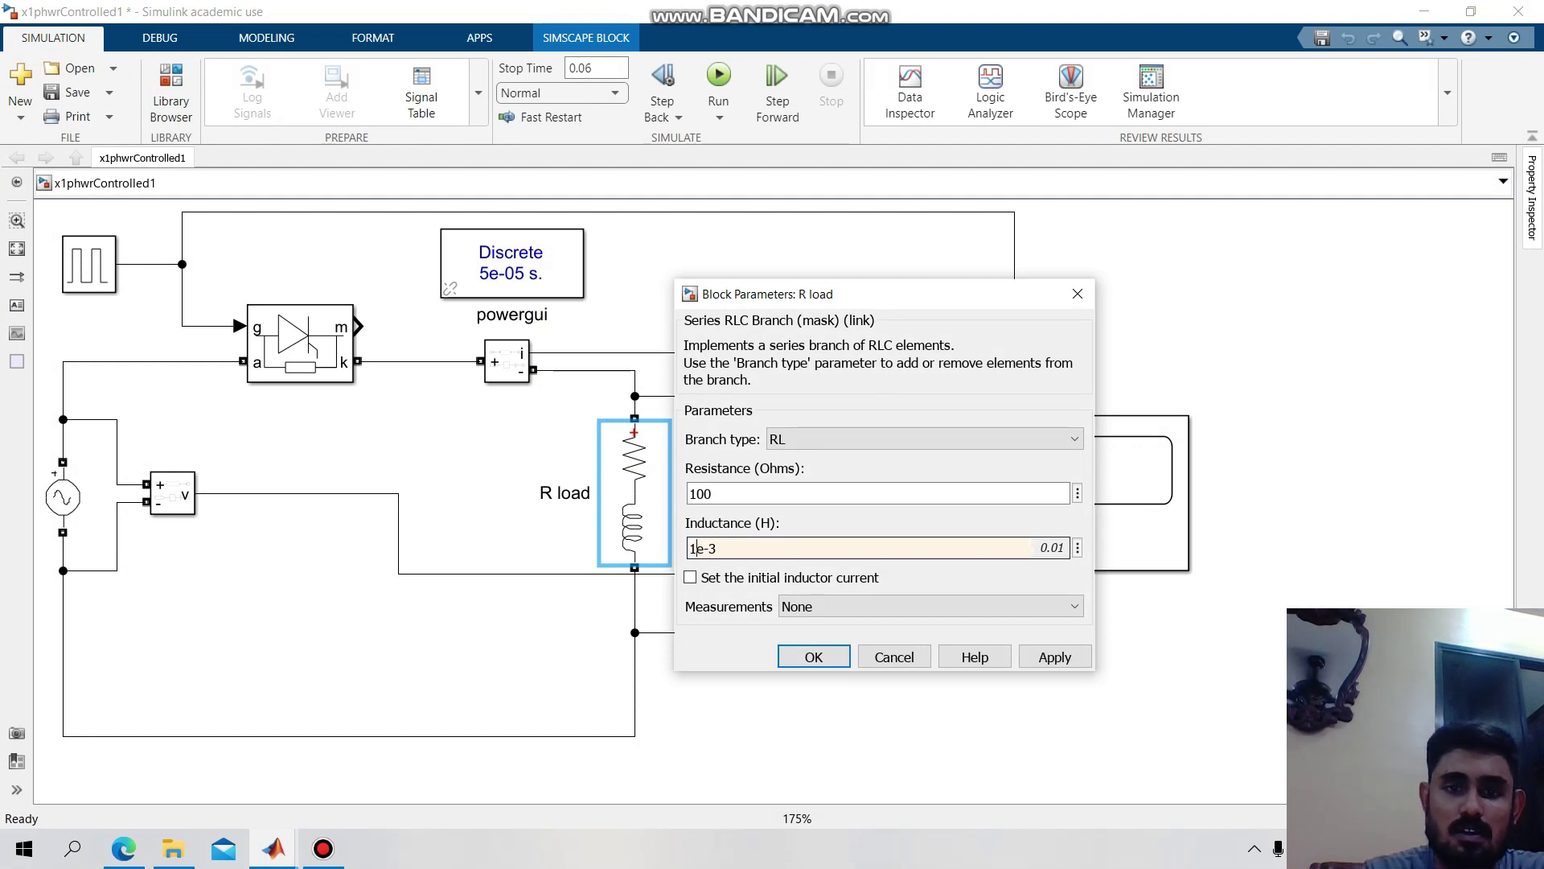
{"action": "type", "text": "50"}
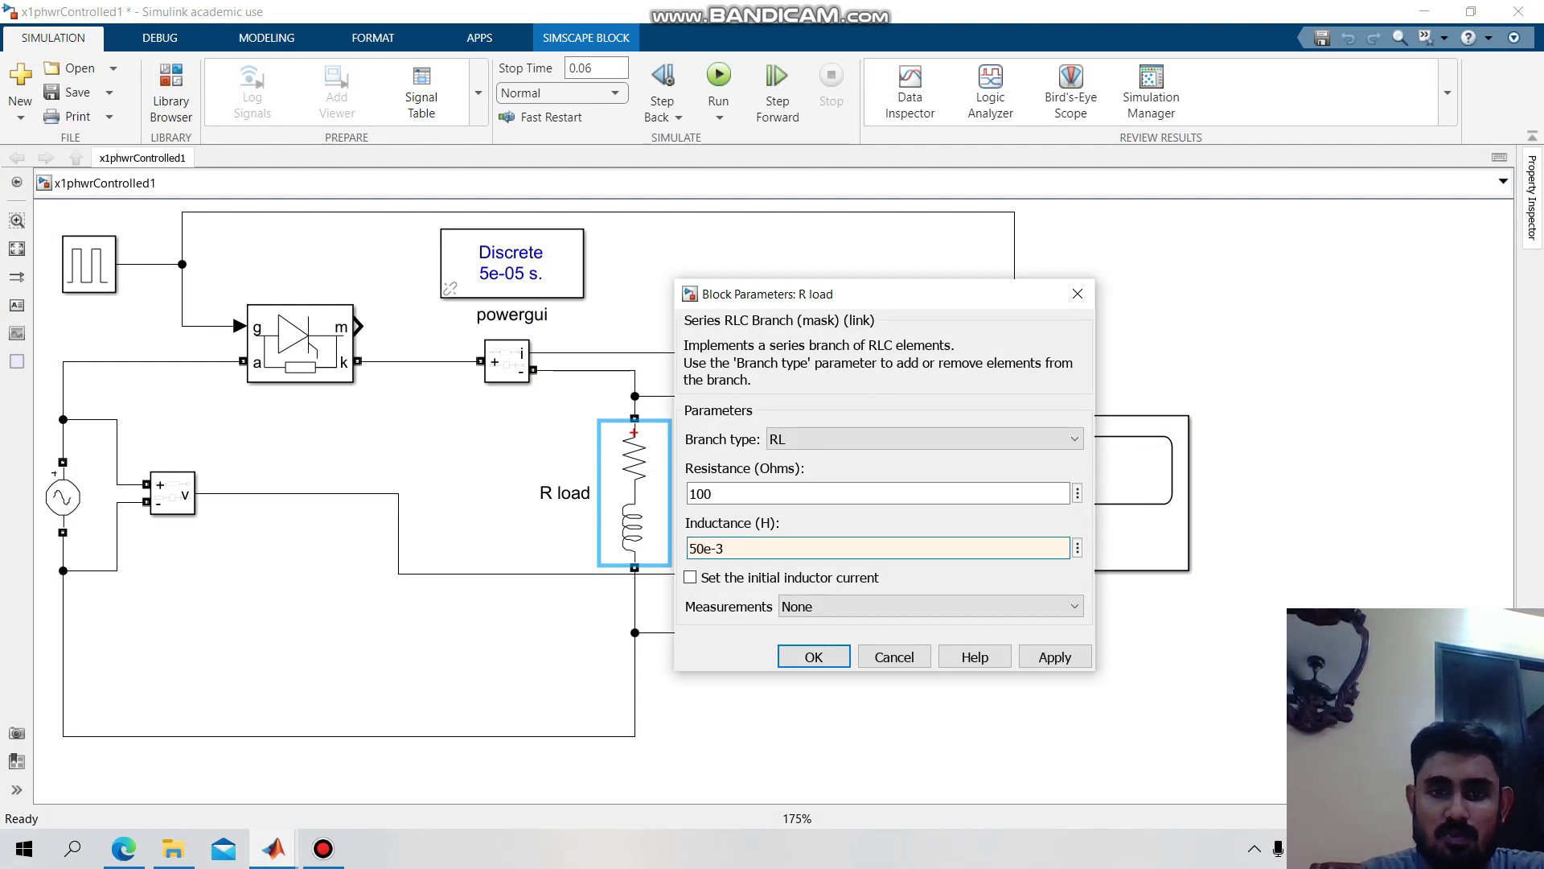
{"action": "left_click", "coordinate": [1055, 656]}
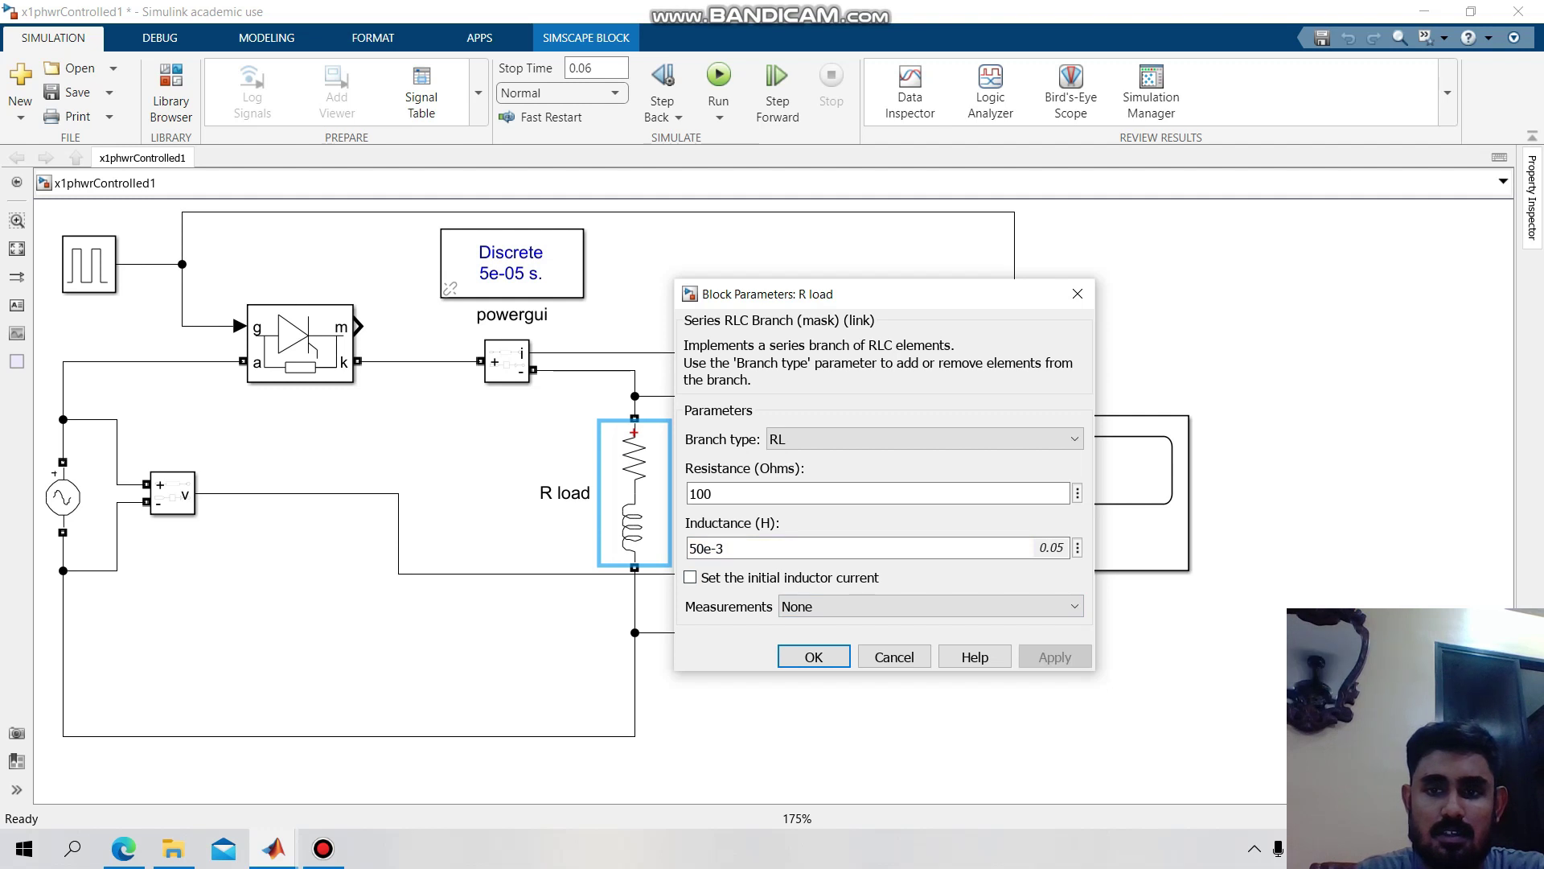
{"action": "left_click", "coordinate": [813, 656]}
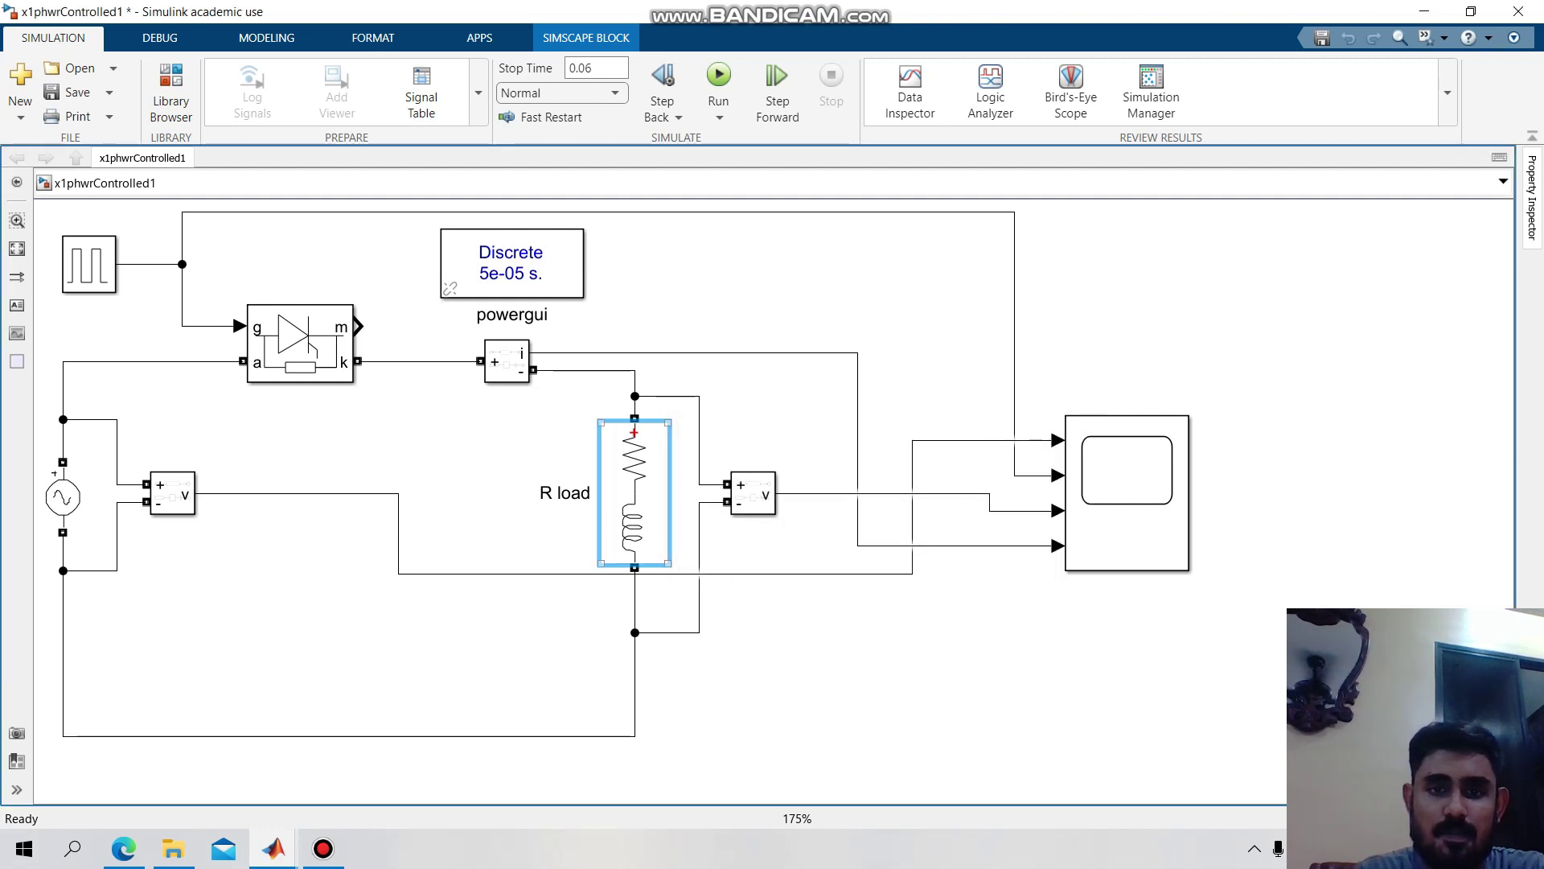
Run the simulation again with the increased load inductance and open the Scope to examine the load voltage and current.
{"action": "left_click", "coordinate": [719, 81]}
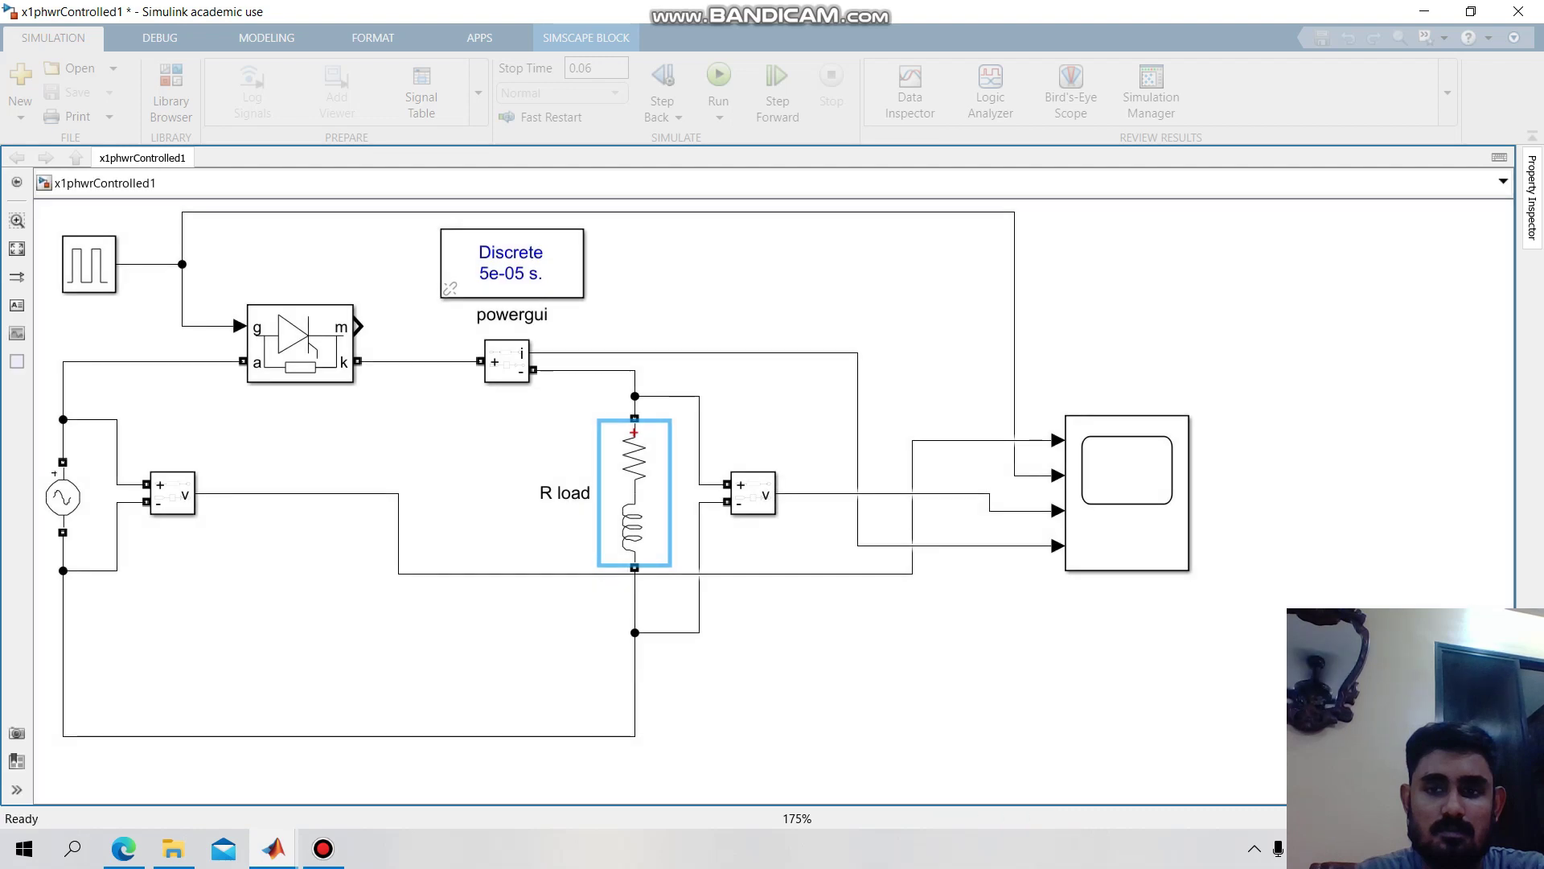
{"action": "double_click", "coordinate": [1127, 493]}
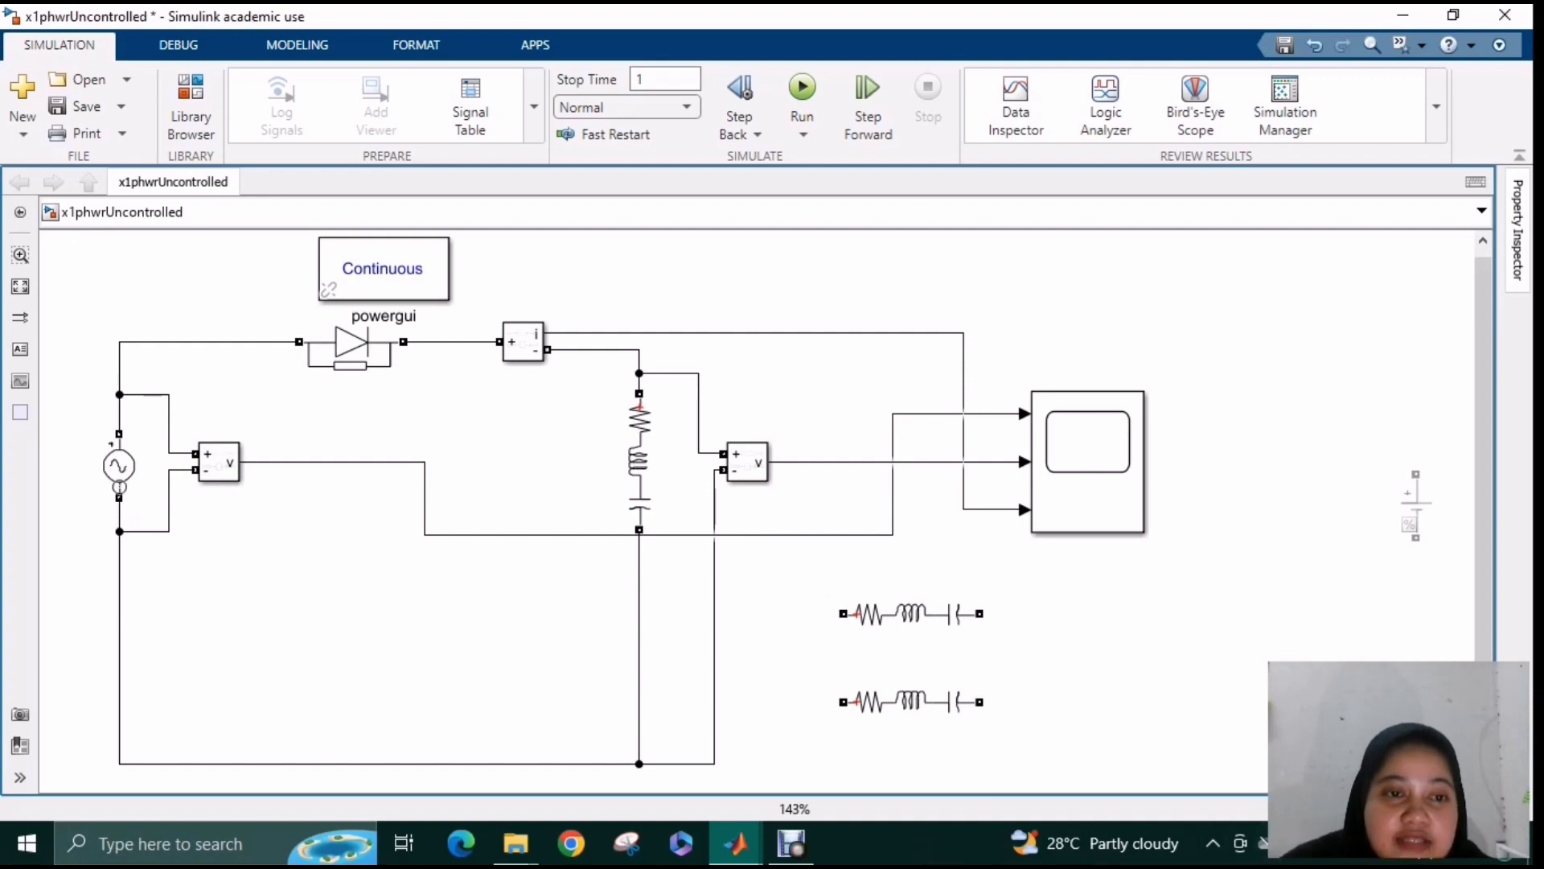
Examine the half-wave rectifier circuit's source, diode, current and voltage measurements, series RLC load, powergui and Scope blocks.
{"action": "left_click", "coordinate": [125, 478]}
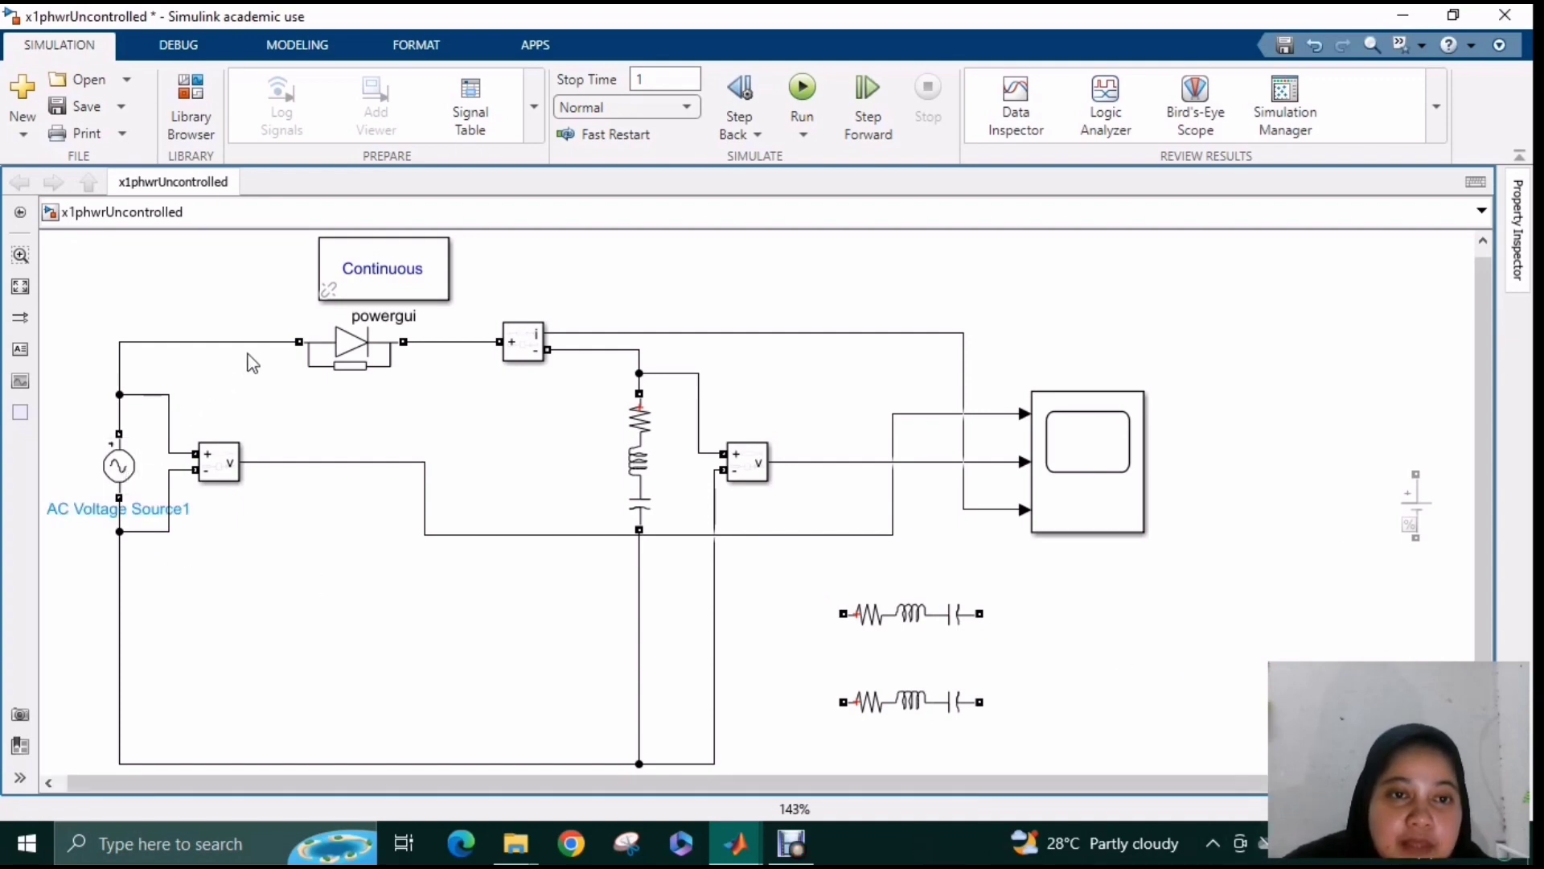
{"action": "left_click", "coordinate": [370, 364]}
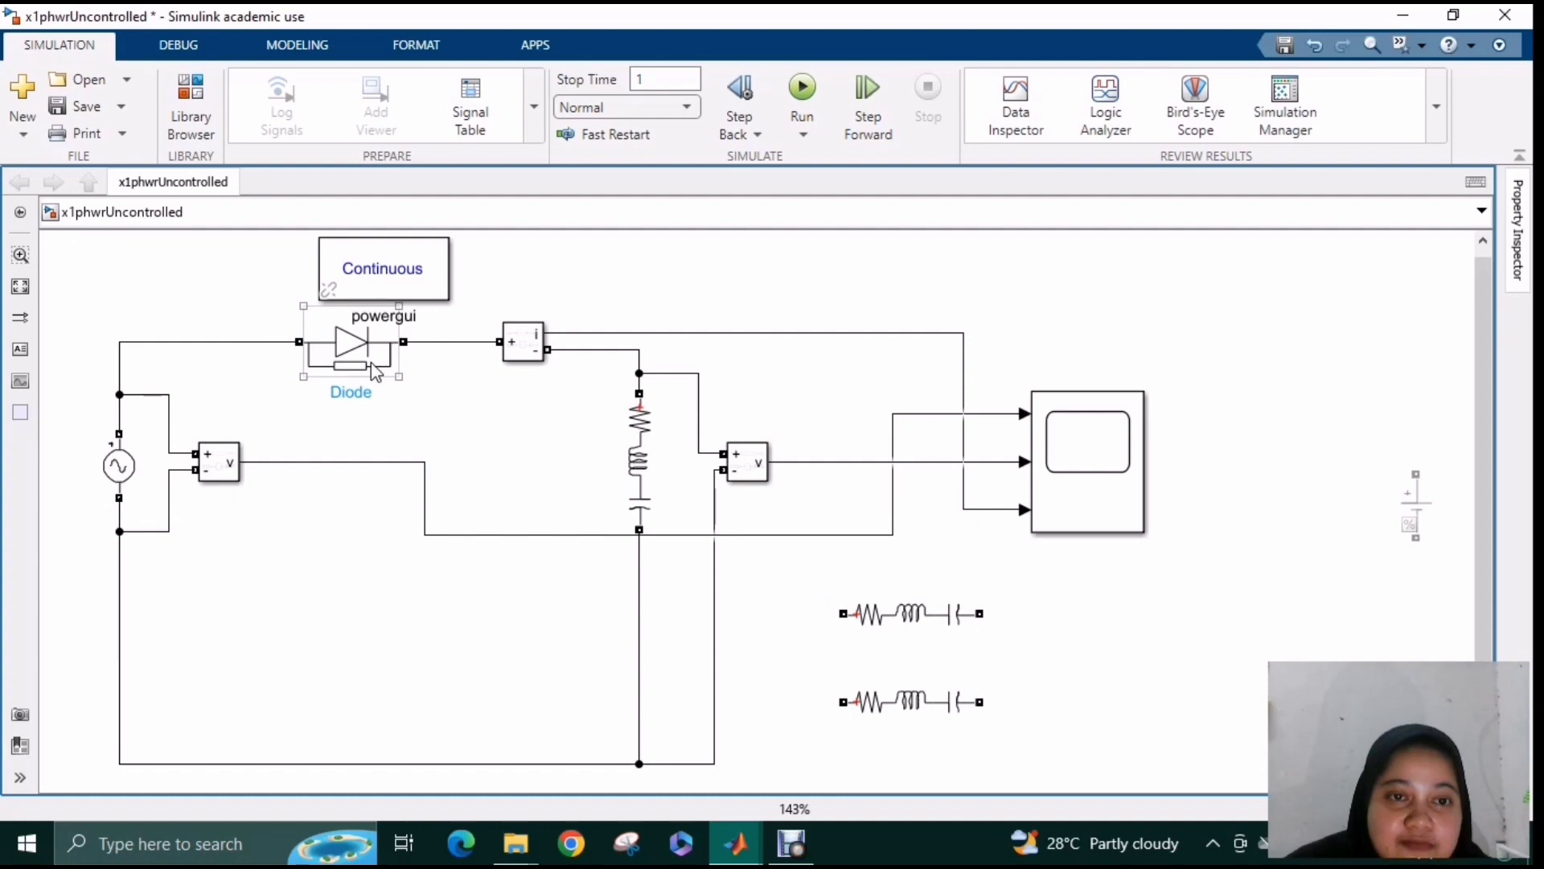
{"action": "left_click", "coordinate": [534, 358]}
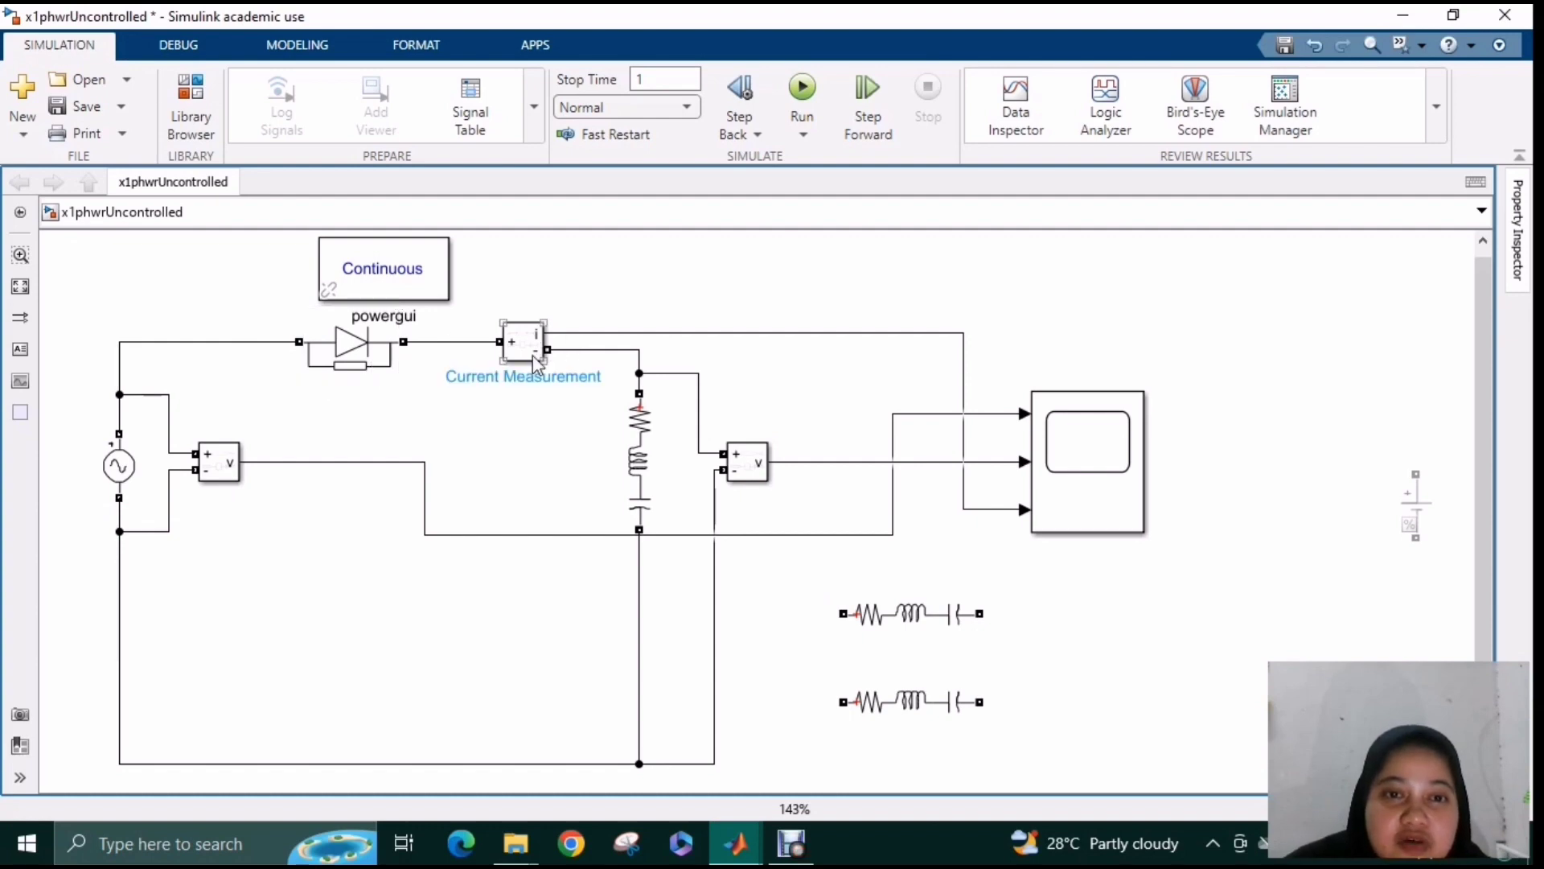
{"action": "left_click", "coordinate": [567, 398]}
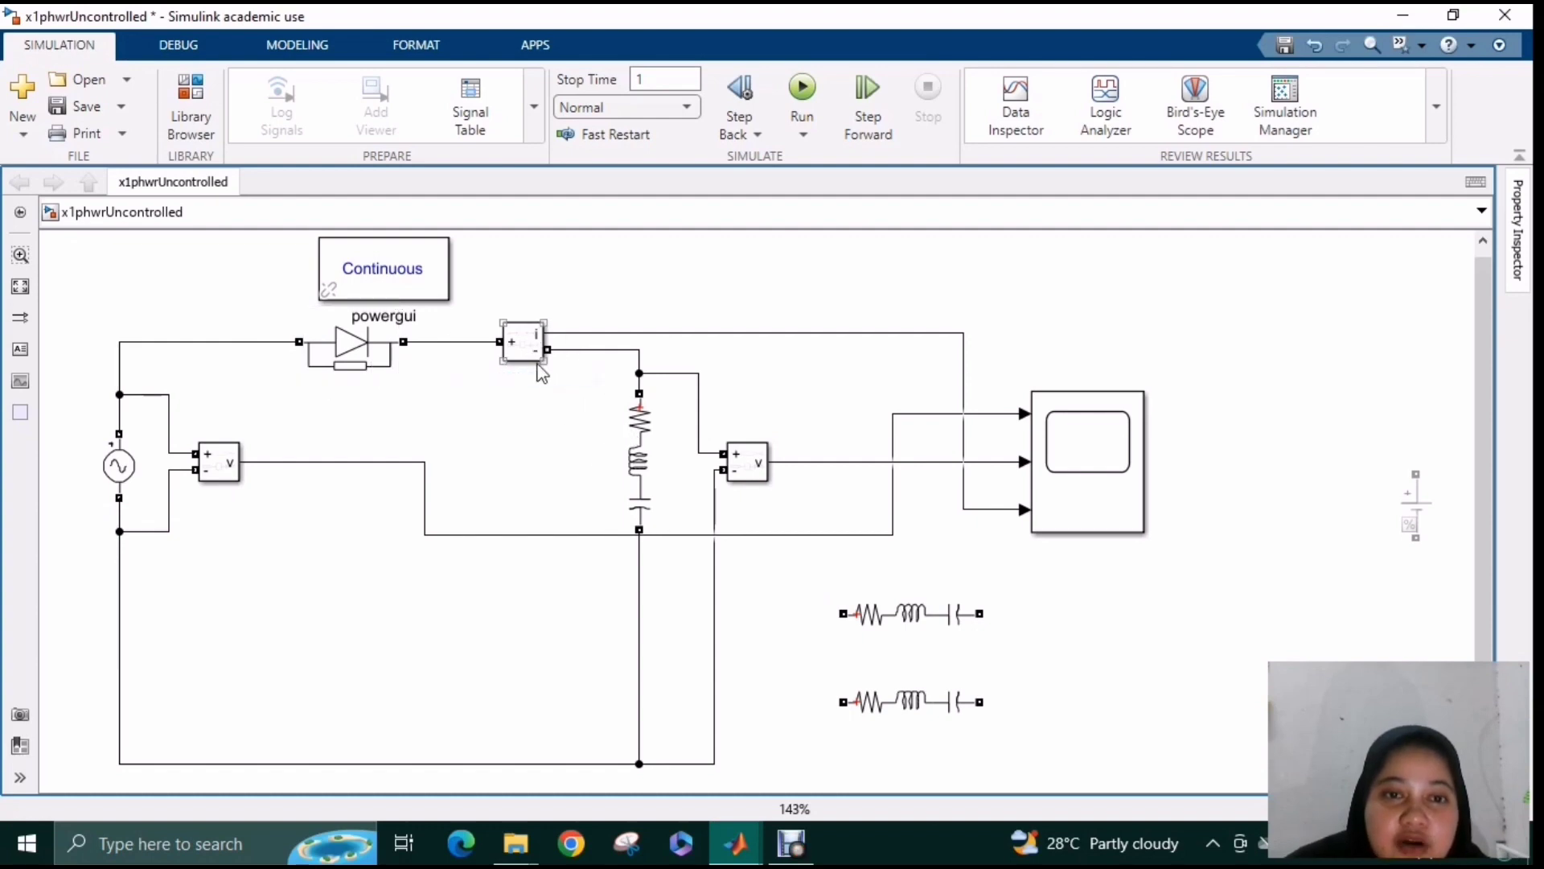
{"action": "left_click", "coordinate": [223, 463]}
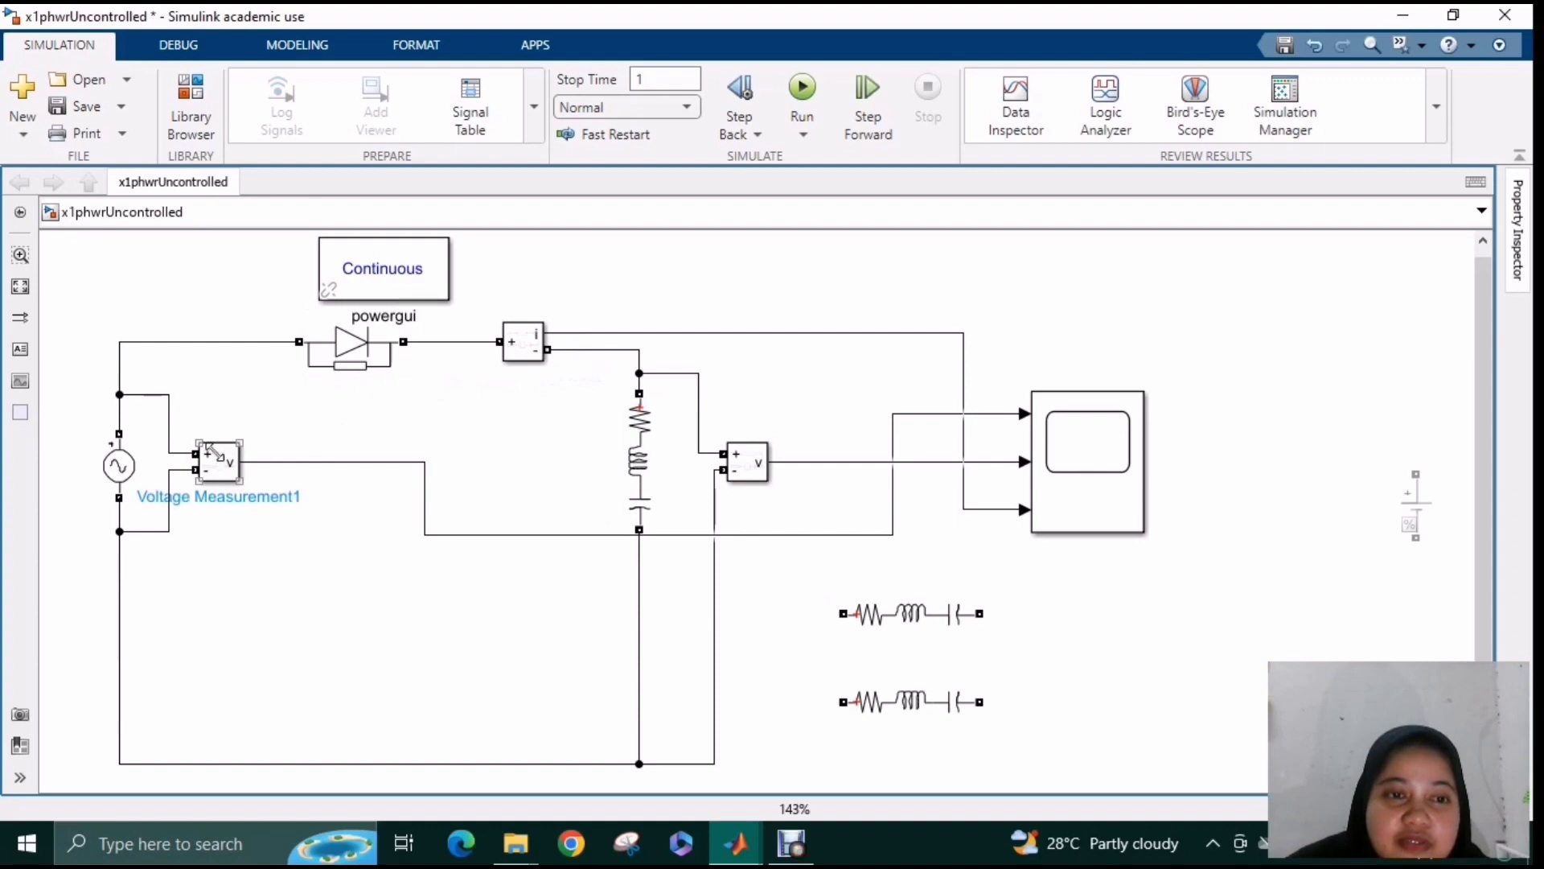
{"action": "left_click", "coordinate": [643, 430]}
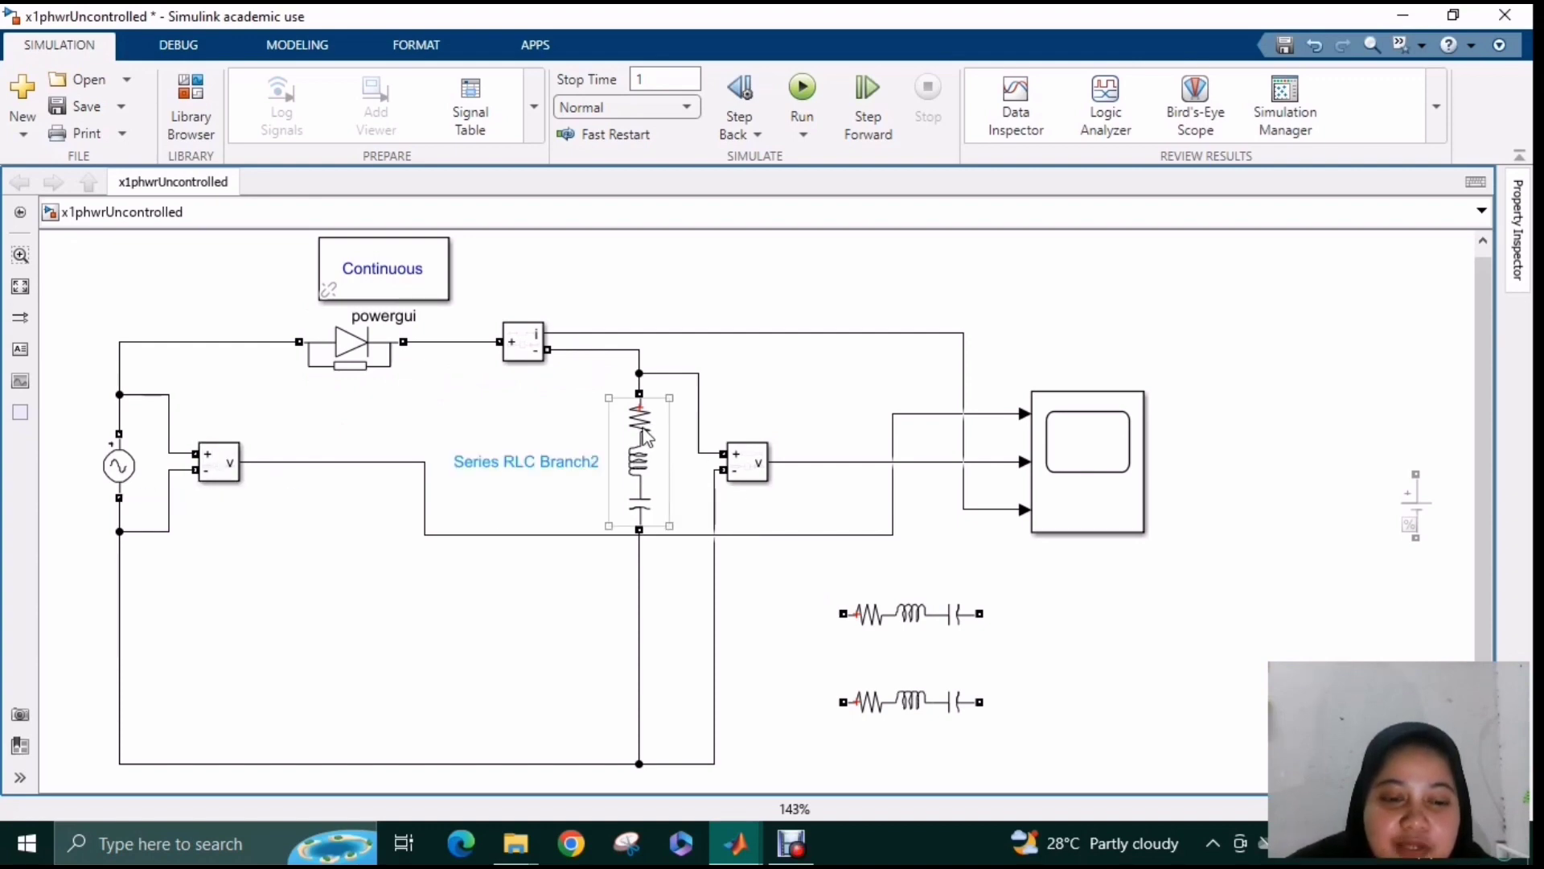
{"action": "left_click", "coordinate": [402, 298]}
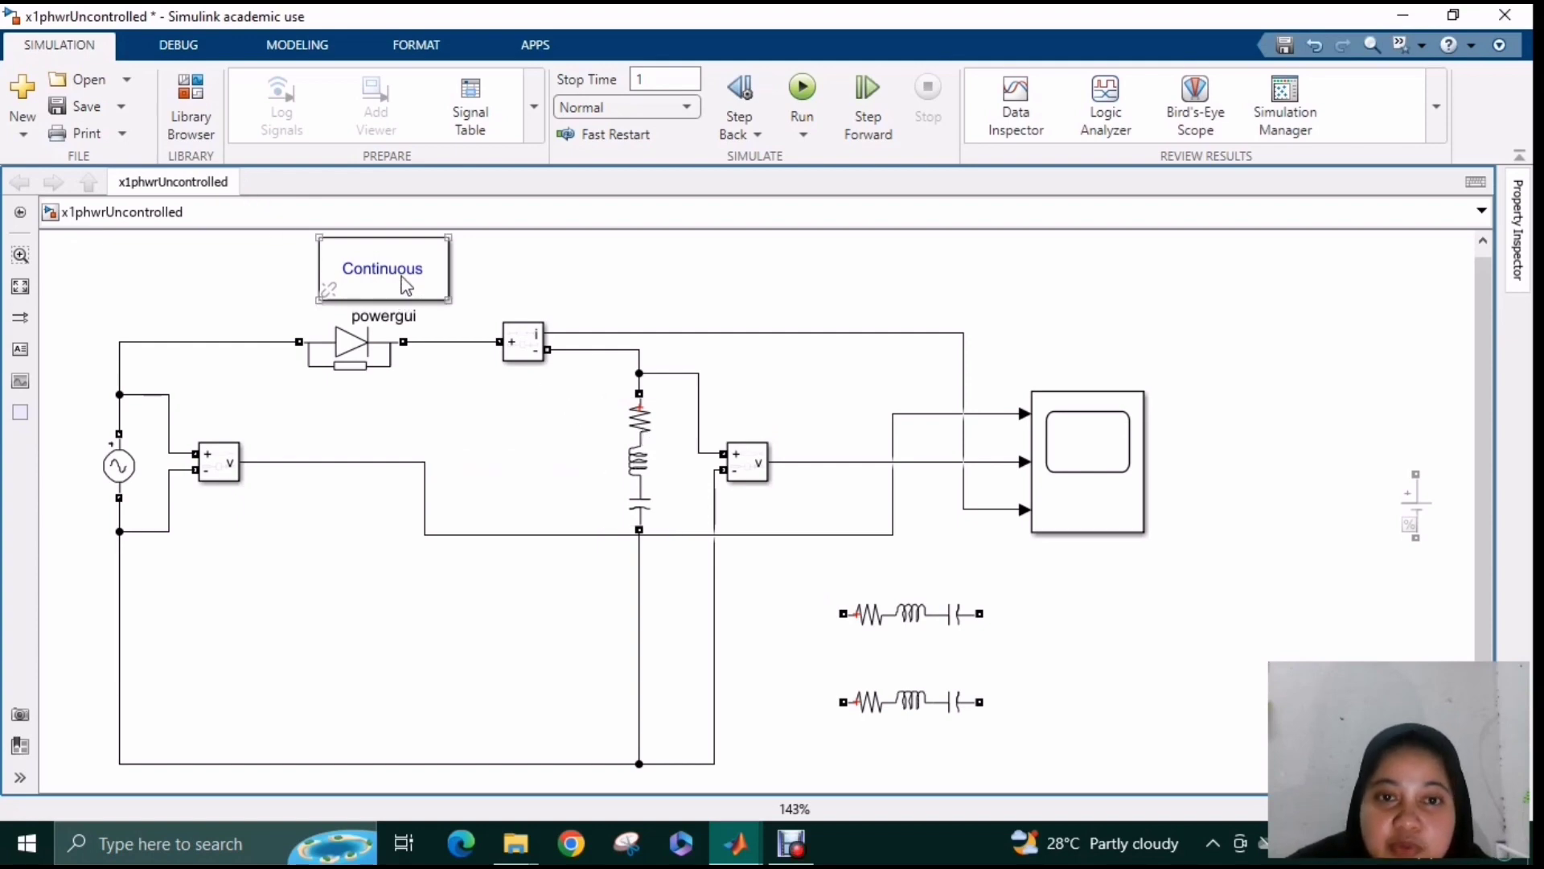
{"action": "left_click", "coordinate": [1079, 497]}
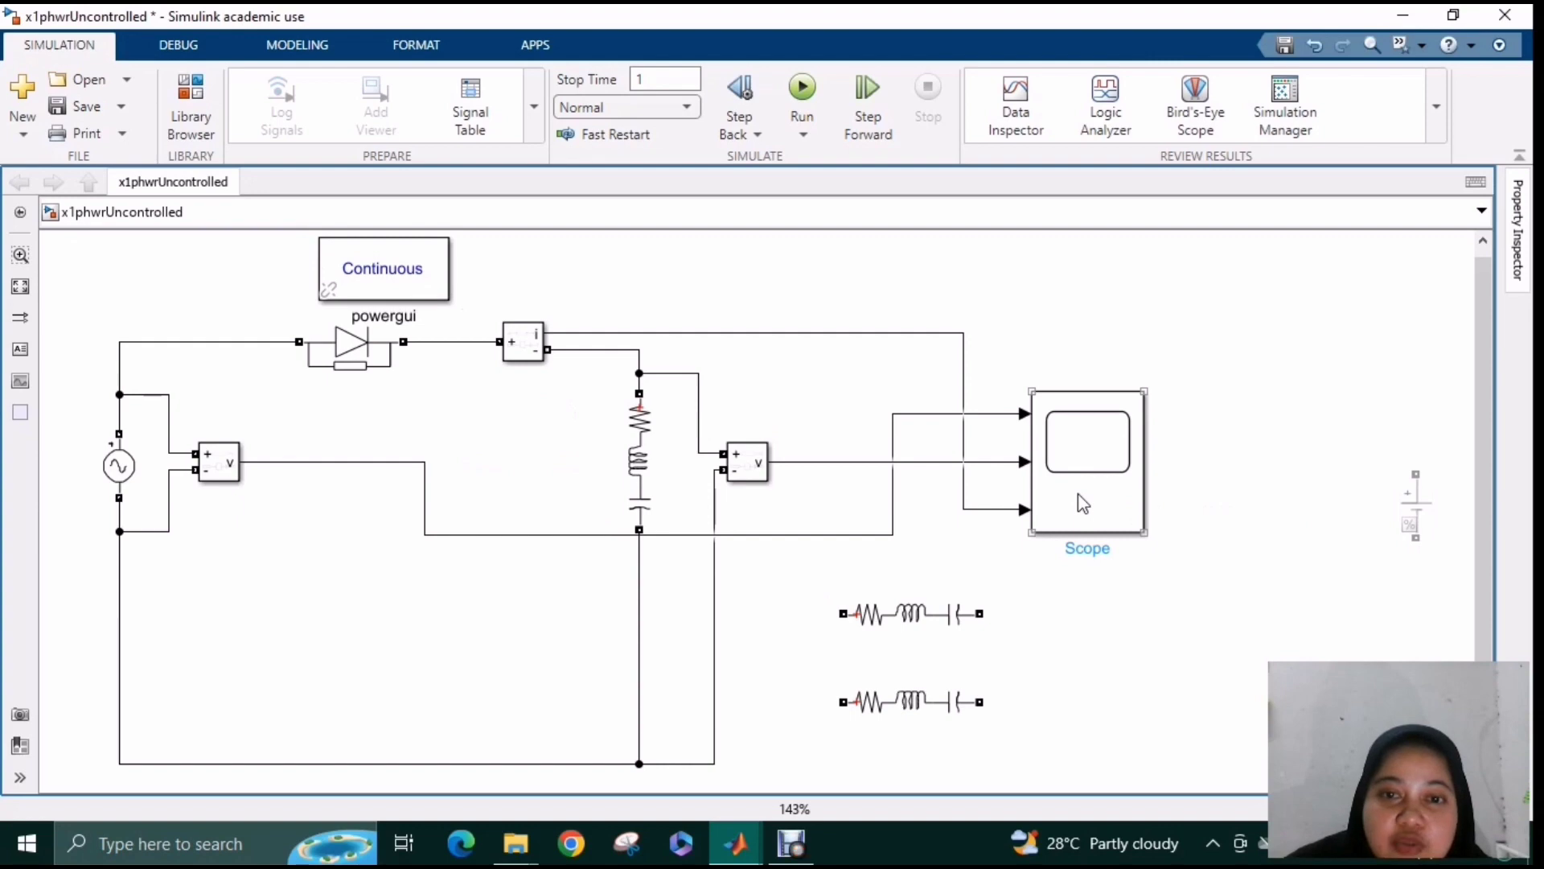
{"action": "left_click", "coordinate": [601, 505]}
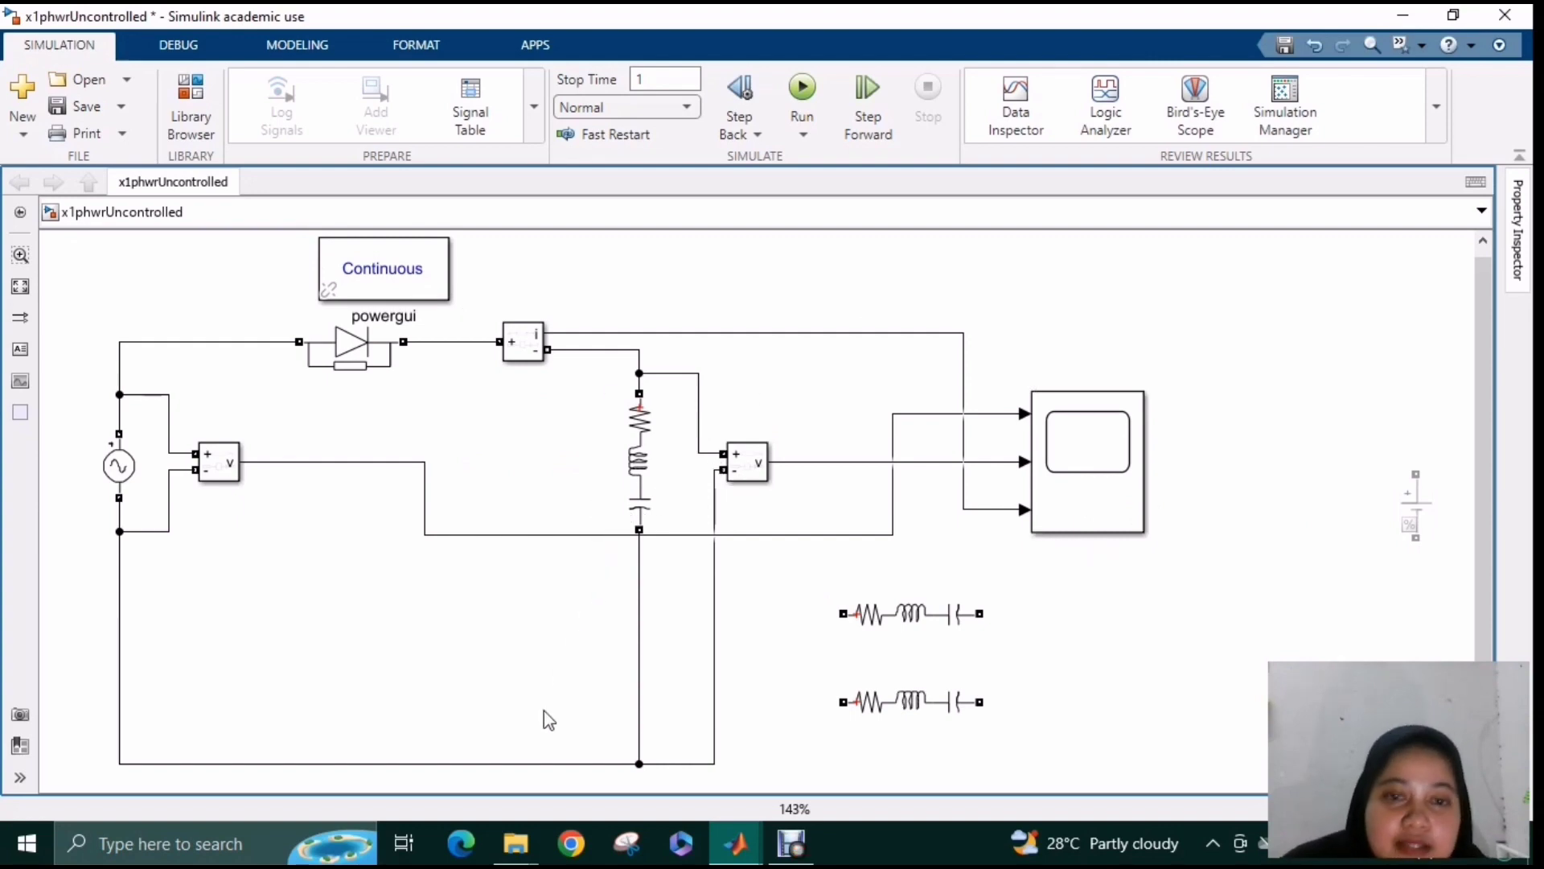
{"action": "left_click", "coordinate": [635, 414]}
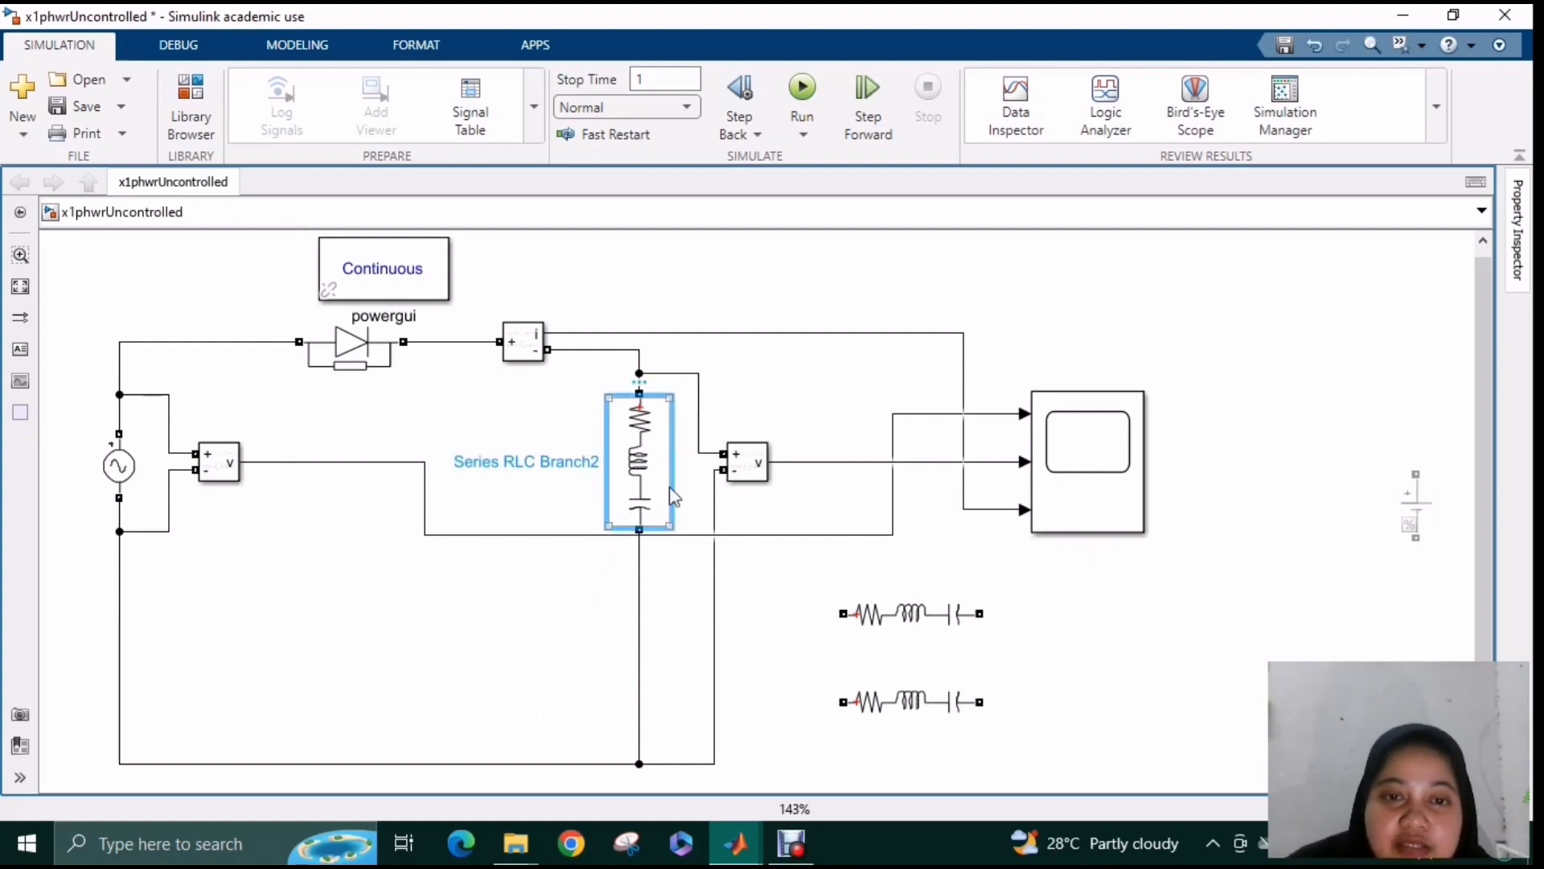
{"action": "left_click", "coordinate": [666, 463]}
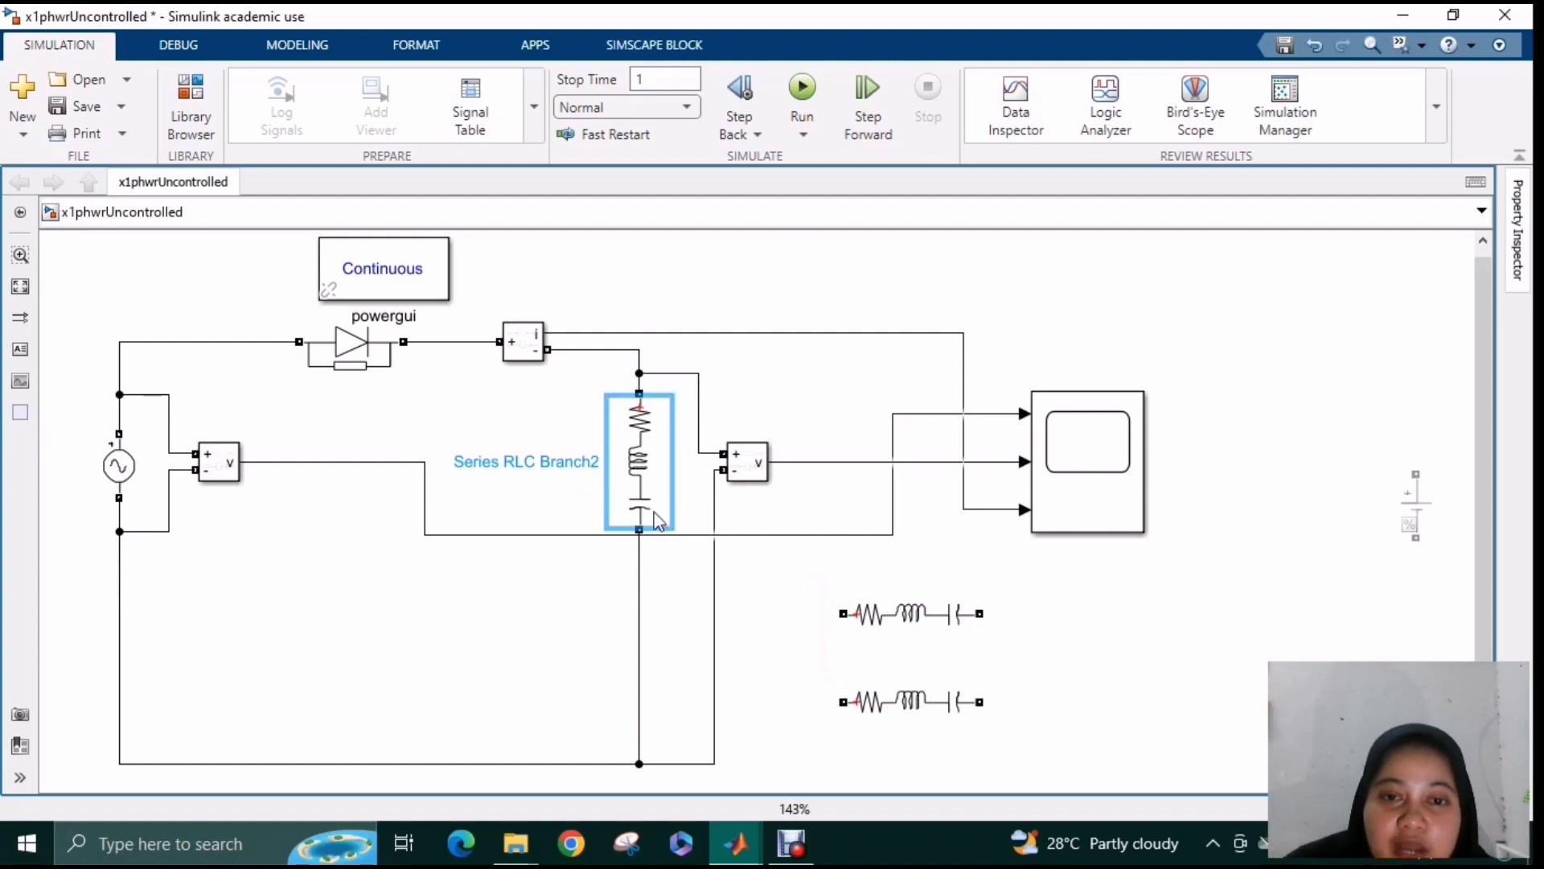
Point out the two unconnected series RLC blocks and review the Series RLC Load block's parameters.
{"action": "left_click", "coordinate": [816, 609]}
{"action": "left_click_drag", "start_coordinate": [807, 598], "coordinate": [1076, 742]}
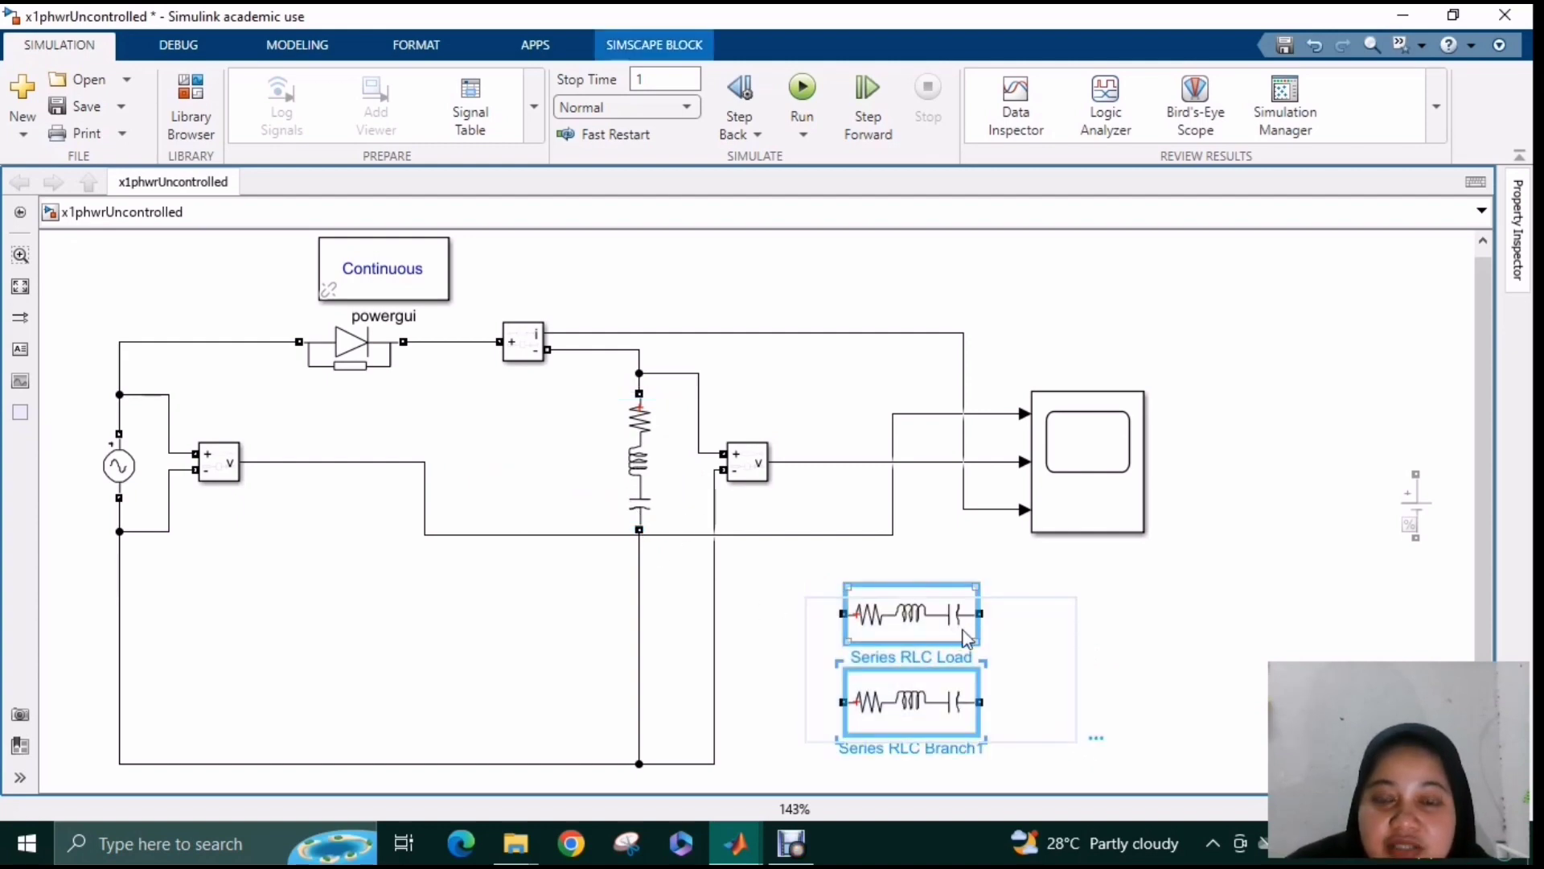
{"action": "left_click", "coordinate": [1177, 675]}
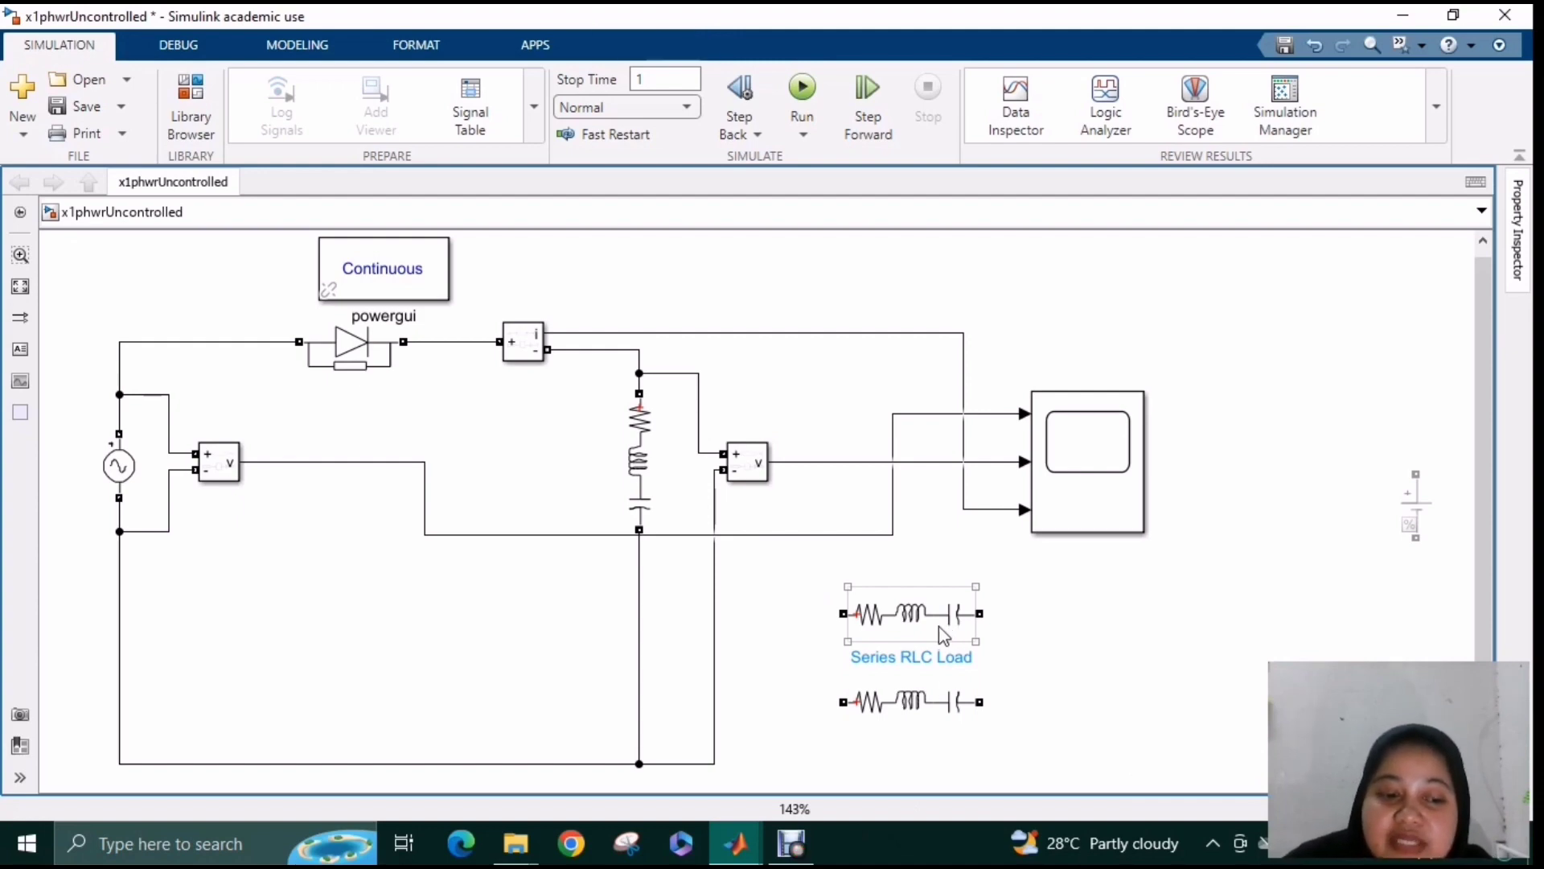
{"action": "double_click", "coordinate": [927, 616]}
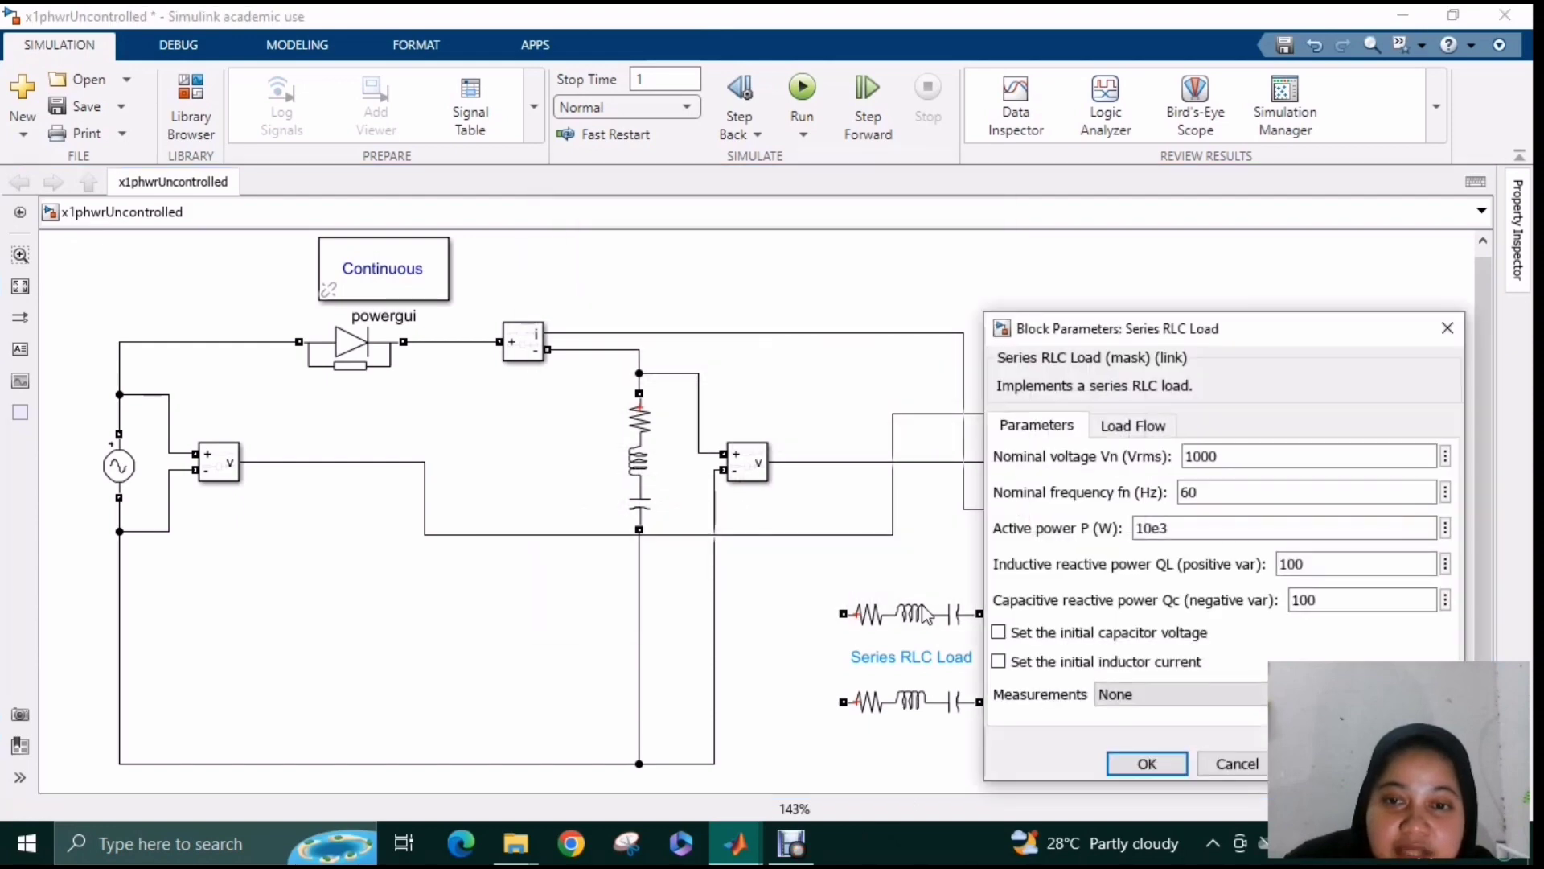
{"action": "key", "text": "Return"}
{"action": "left_click", "coordinate": [923, 630]}
{"action": "left_click", "coordinate": [928, 728]}
{"action": "left_click", "coordinate": [1044, 707]}
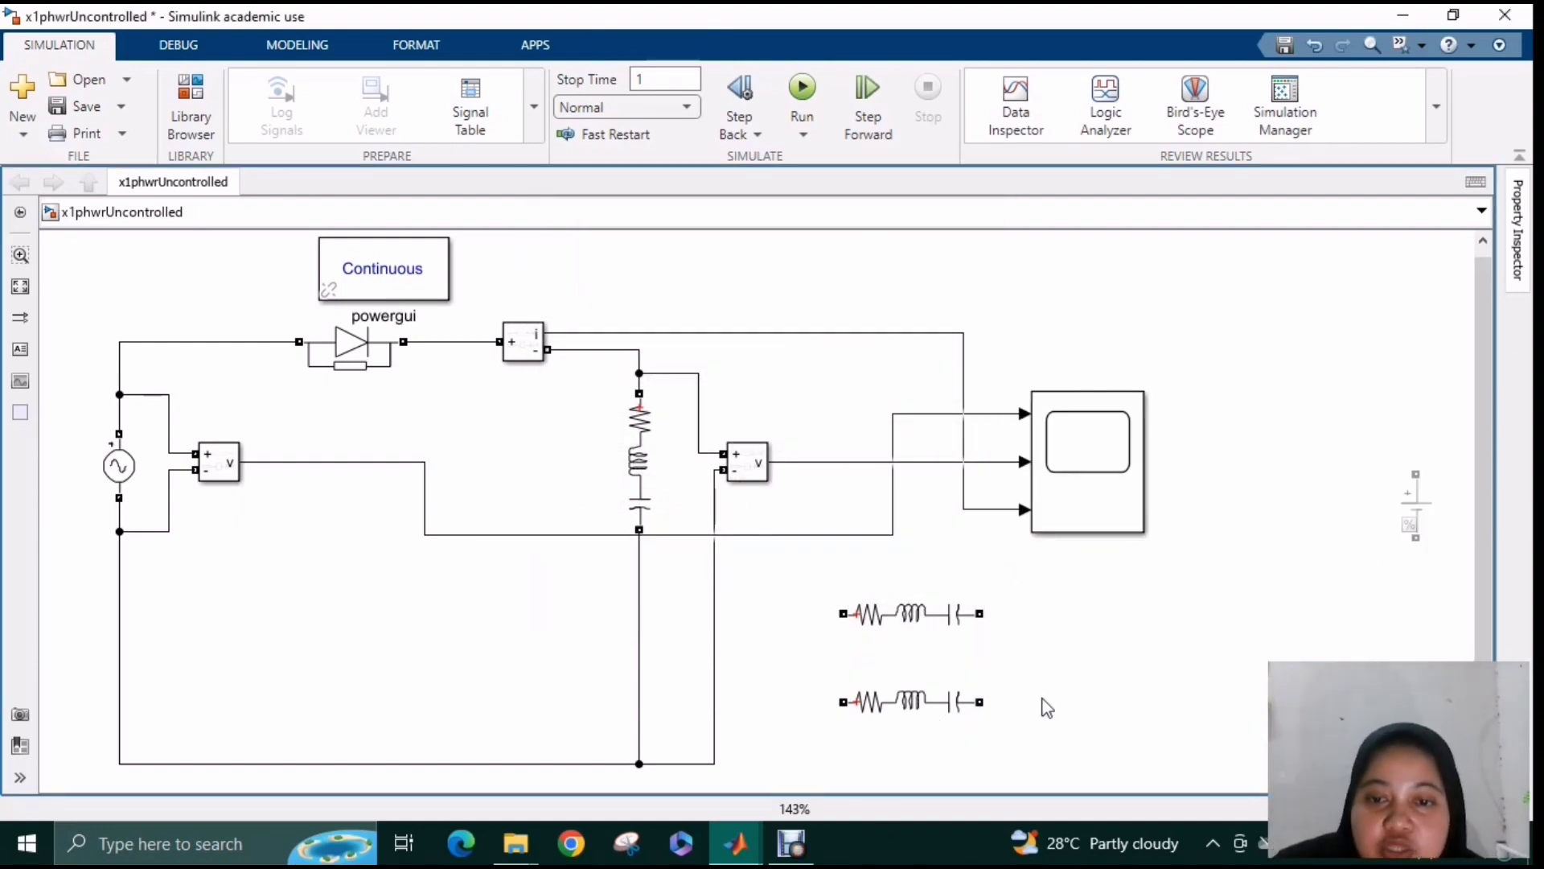
Review the resistance, inductance and capacitance parameters of the unconnected Series RLC Branch1 block and close them unchanged.
{"action": "left_click_drag", "start_coordinate": [1041, 595], "coordinate": [832, 788]}
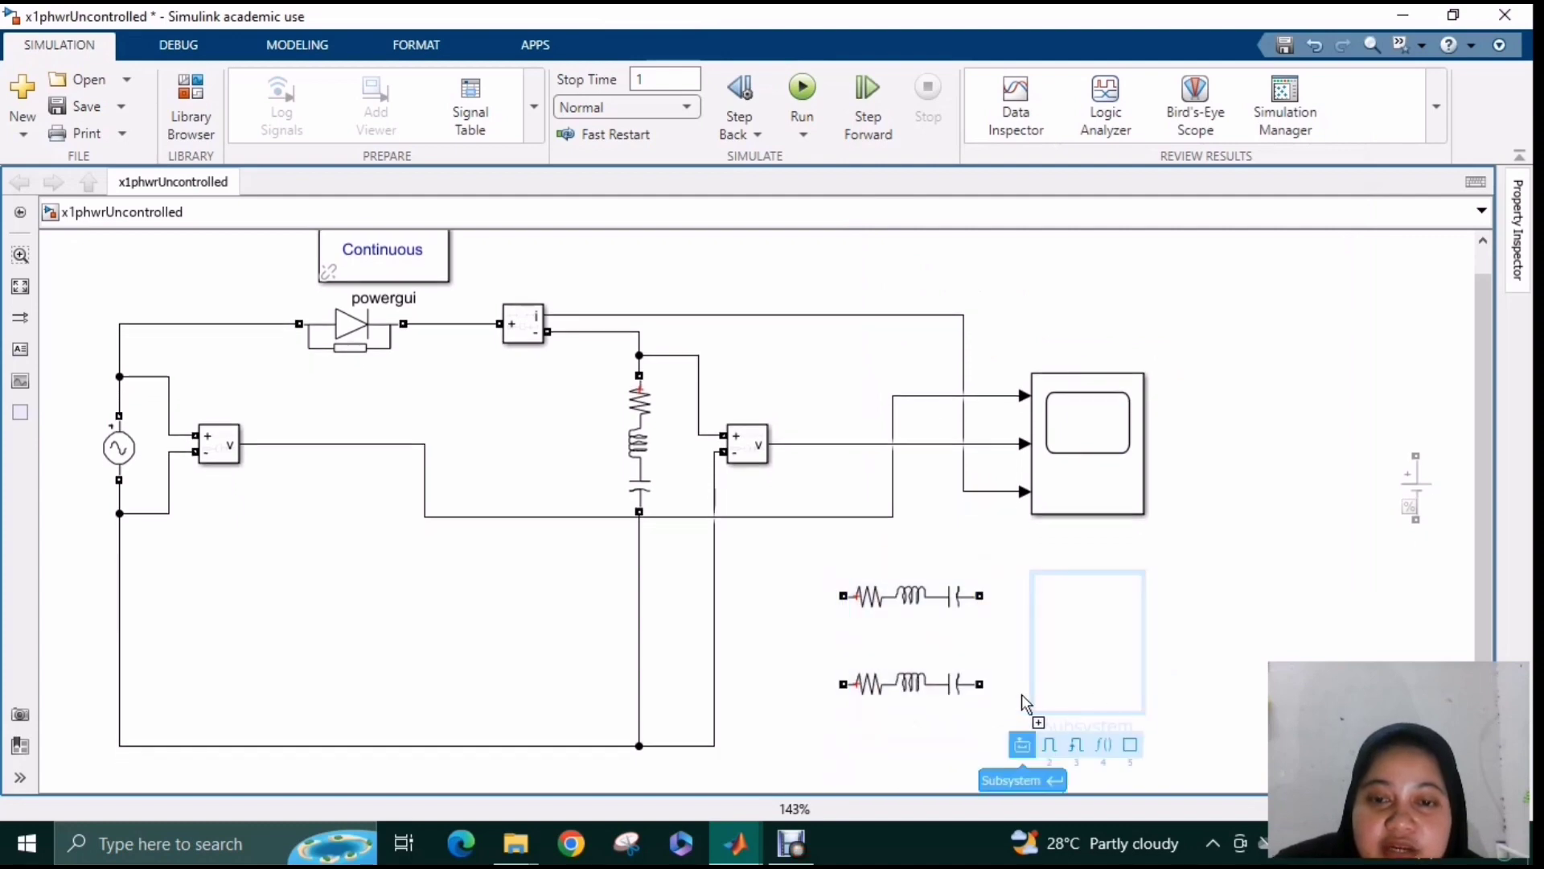
{"action": "double_click", "coordinate": [935, 685]}
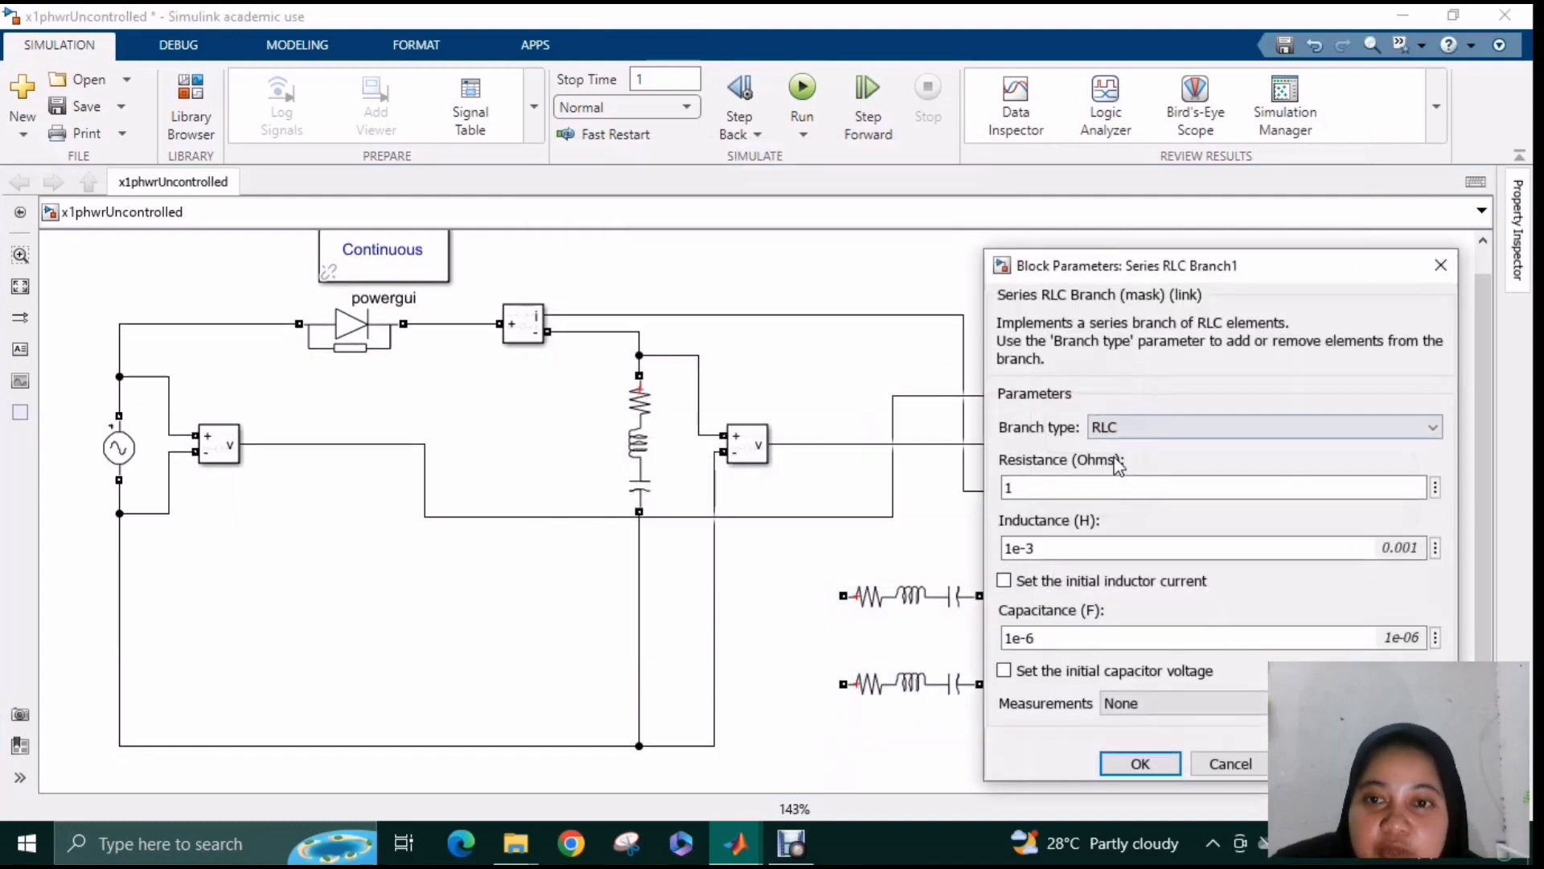
{"action": "left_click_drag", "start_coordinate": [1176, 270], "coordinate": [1143, 214]}
{"action": "double_click", "coordinate": [978, 431]}
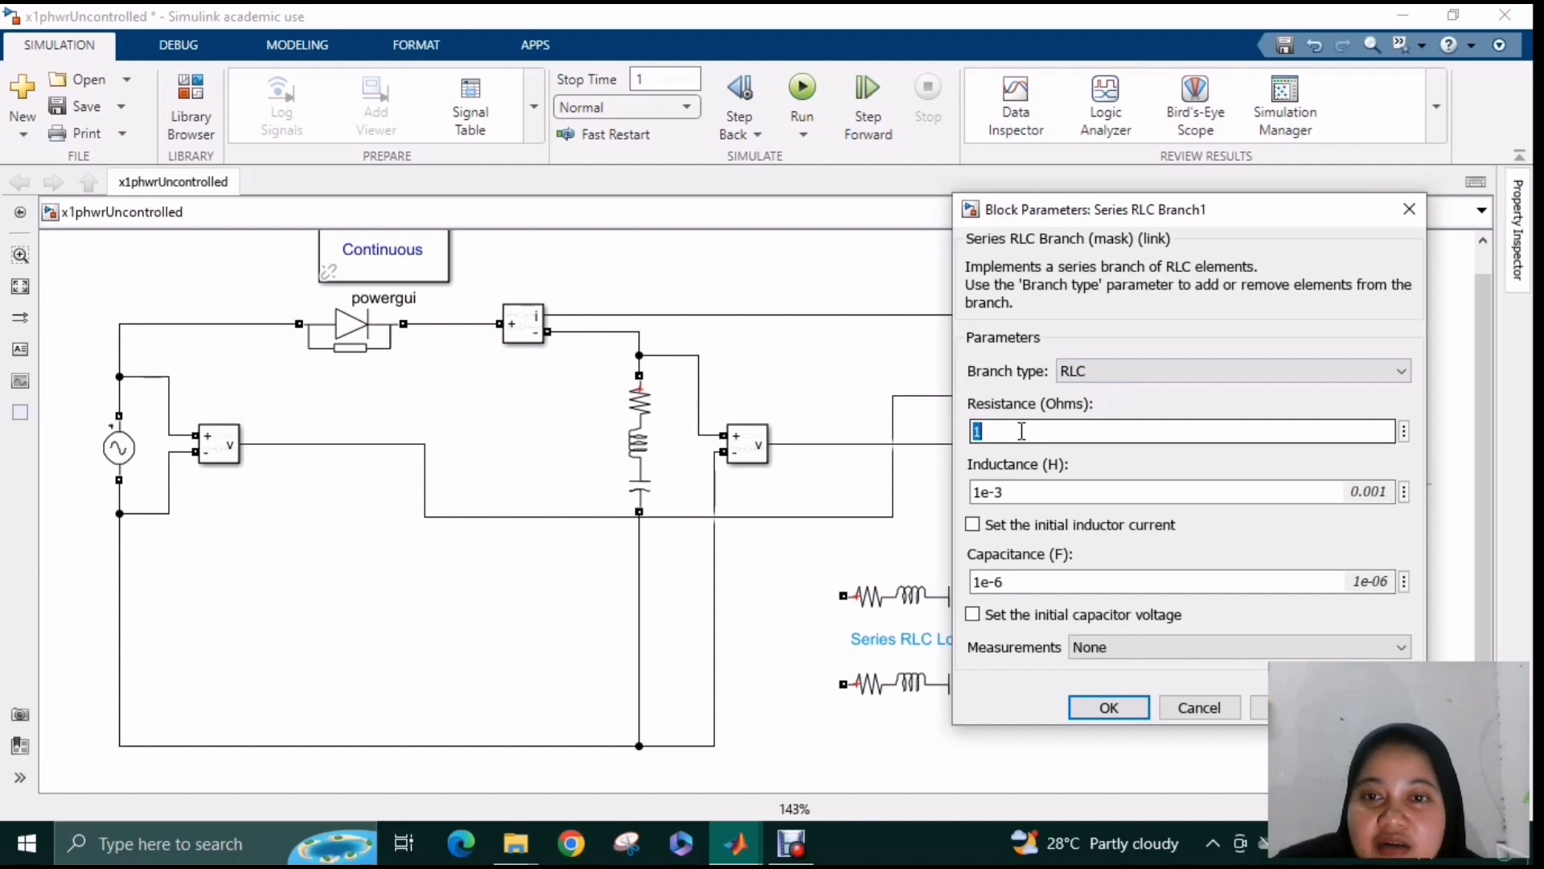
{"action": "double_click", "coordinate": [1005, 494]}
{"action": "double_click", "coordinate": [1045, 583]}
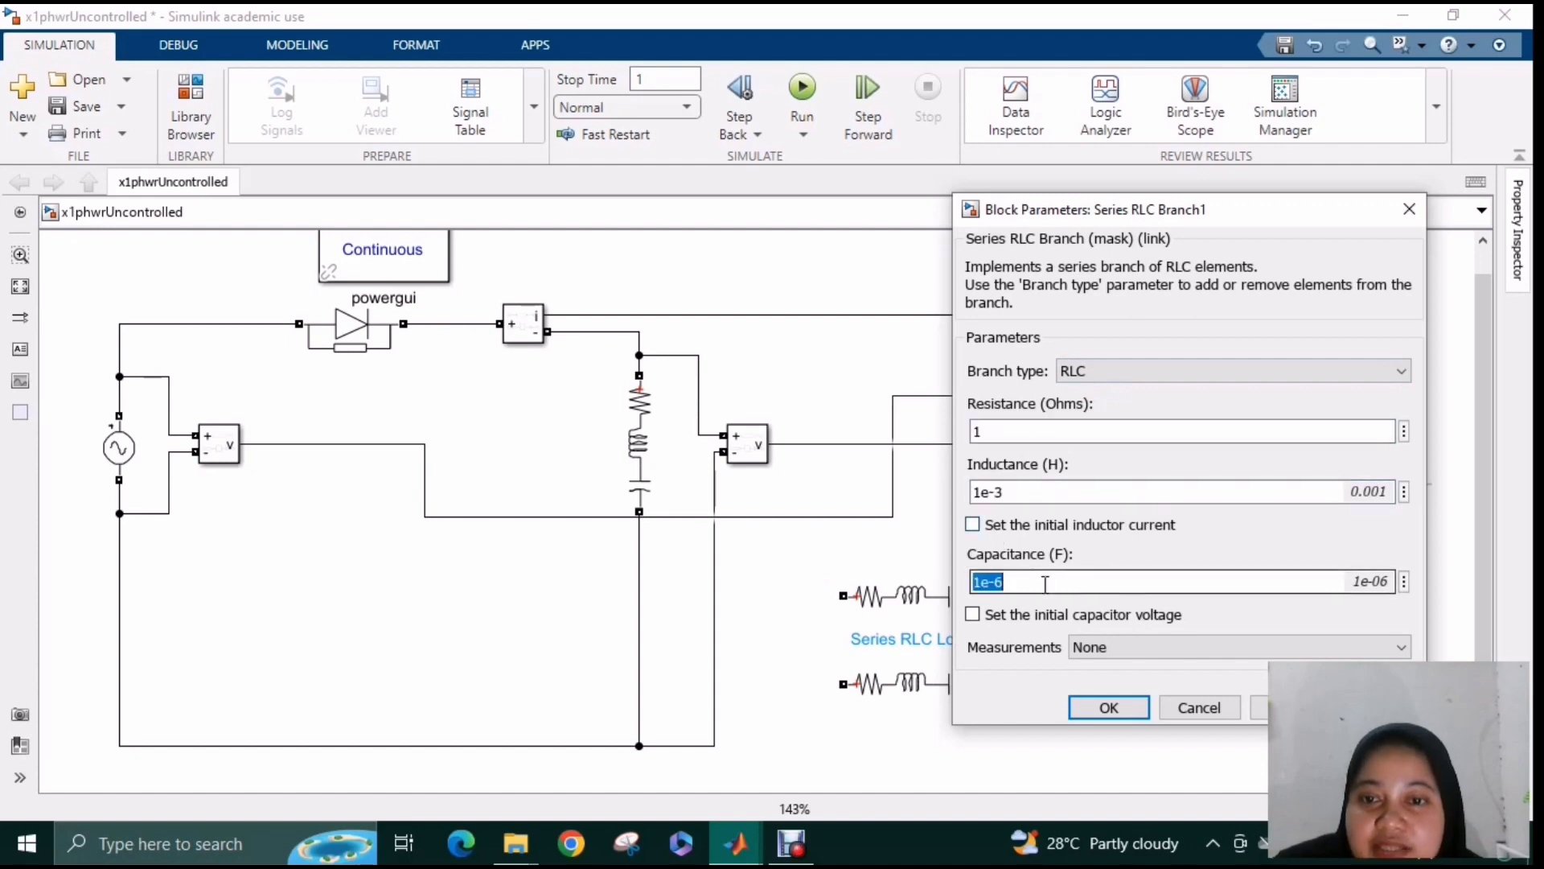
{"action": "left_click", "coordinate": [1409, 209]}
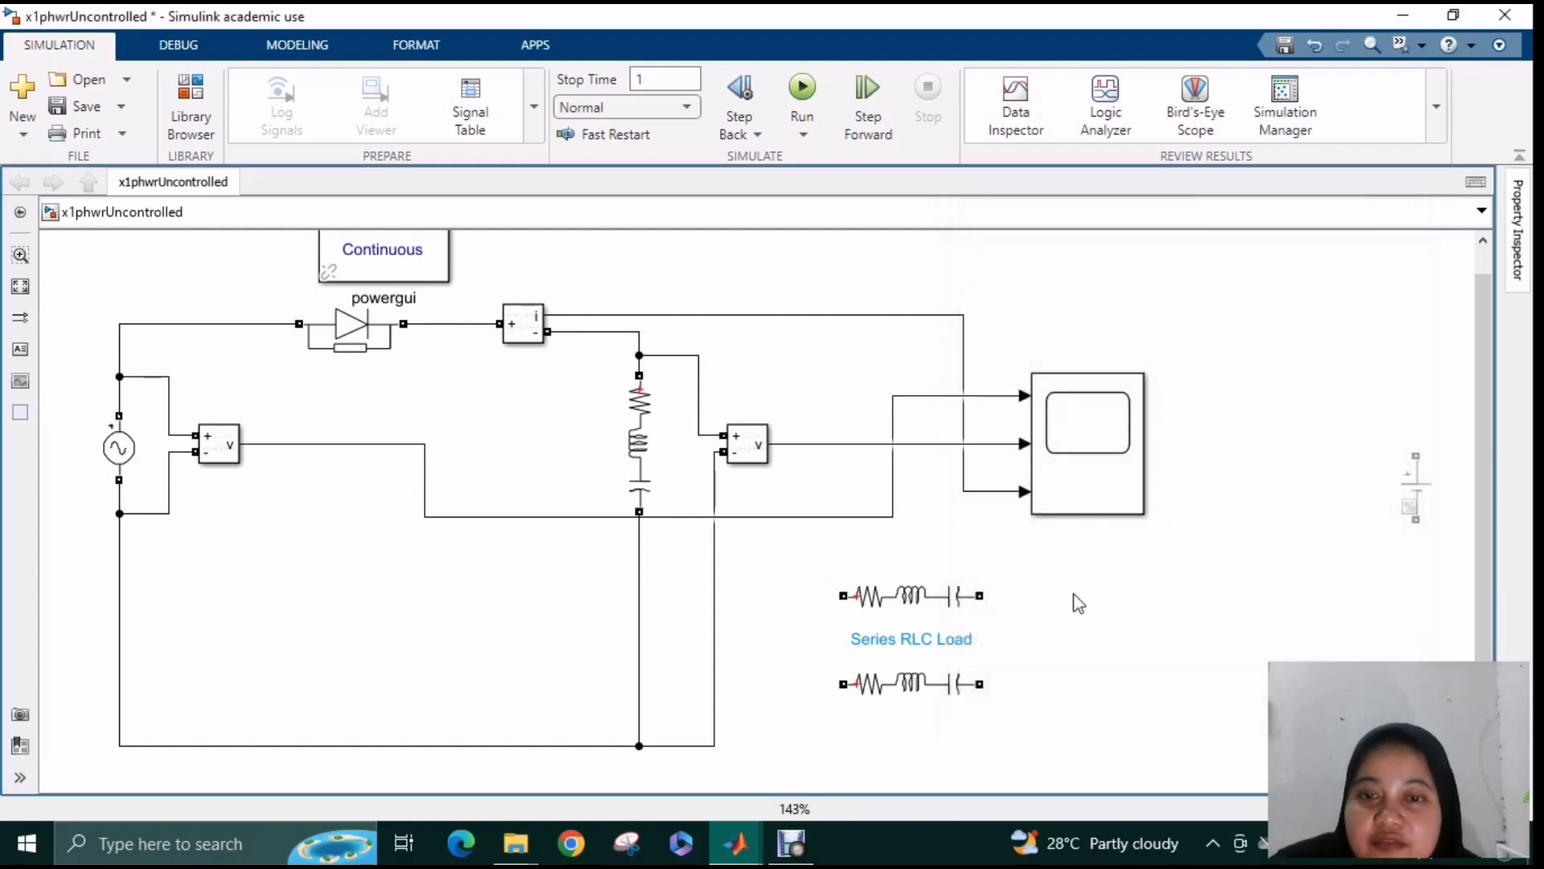
Reopen the Series RLC Load block's parameters to compare its voltage, frequency and power settings with the branch block, and close them.
{"action": "left_click", "coordinate": [921, 605]}
{"action": "double_click", "coordinate": [921, 609]}
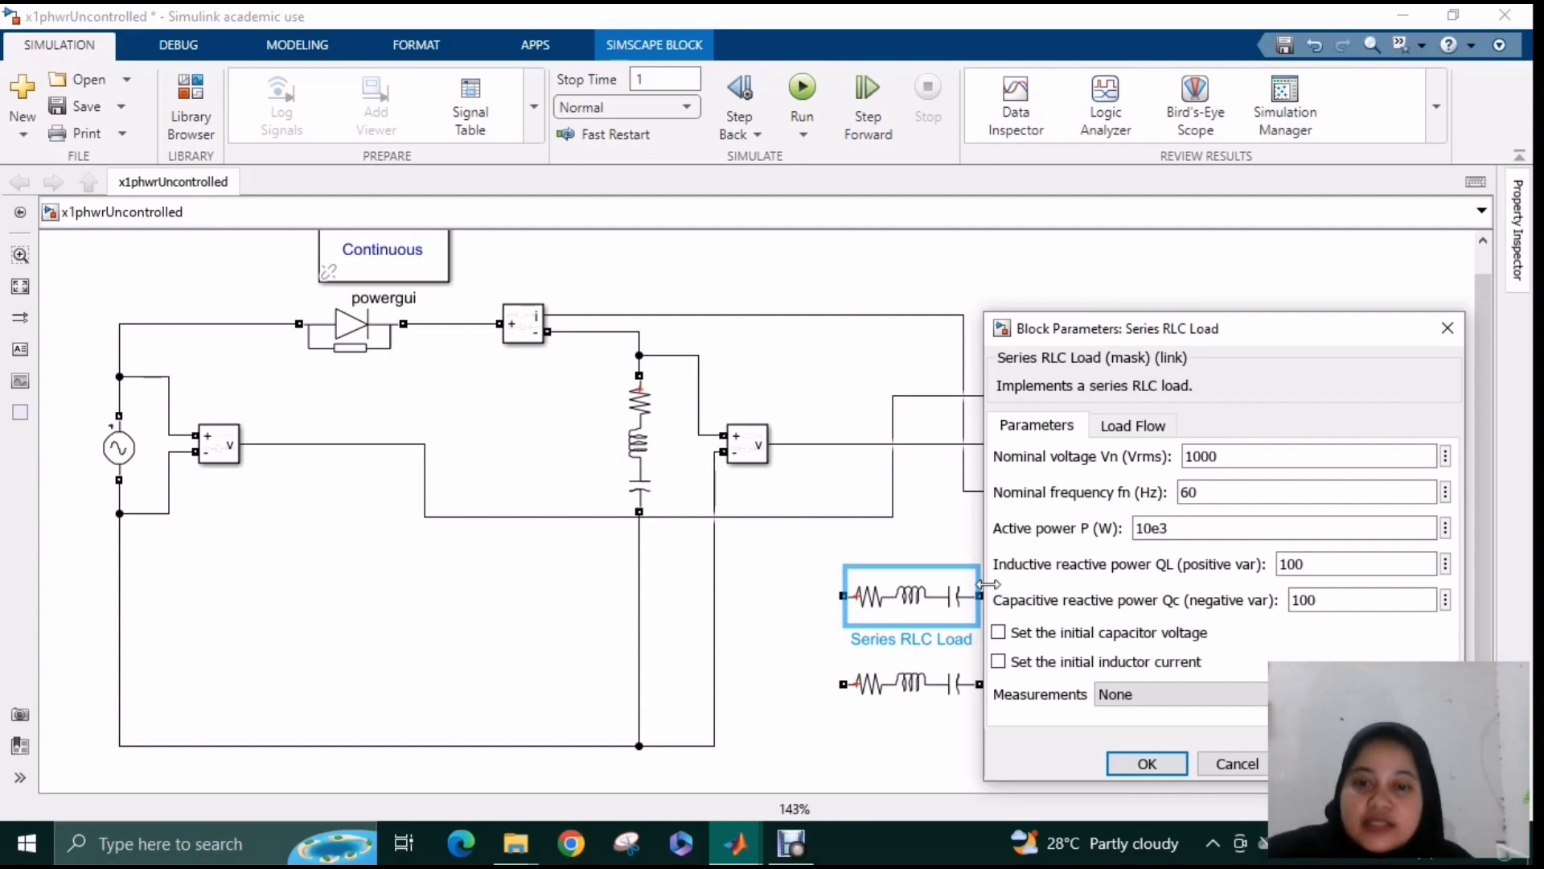
{"action": "left_click", "coordinate": [1447, 330]}
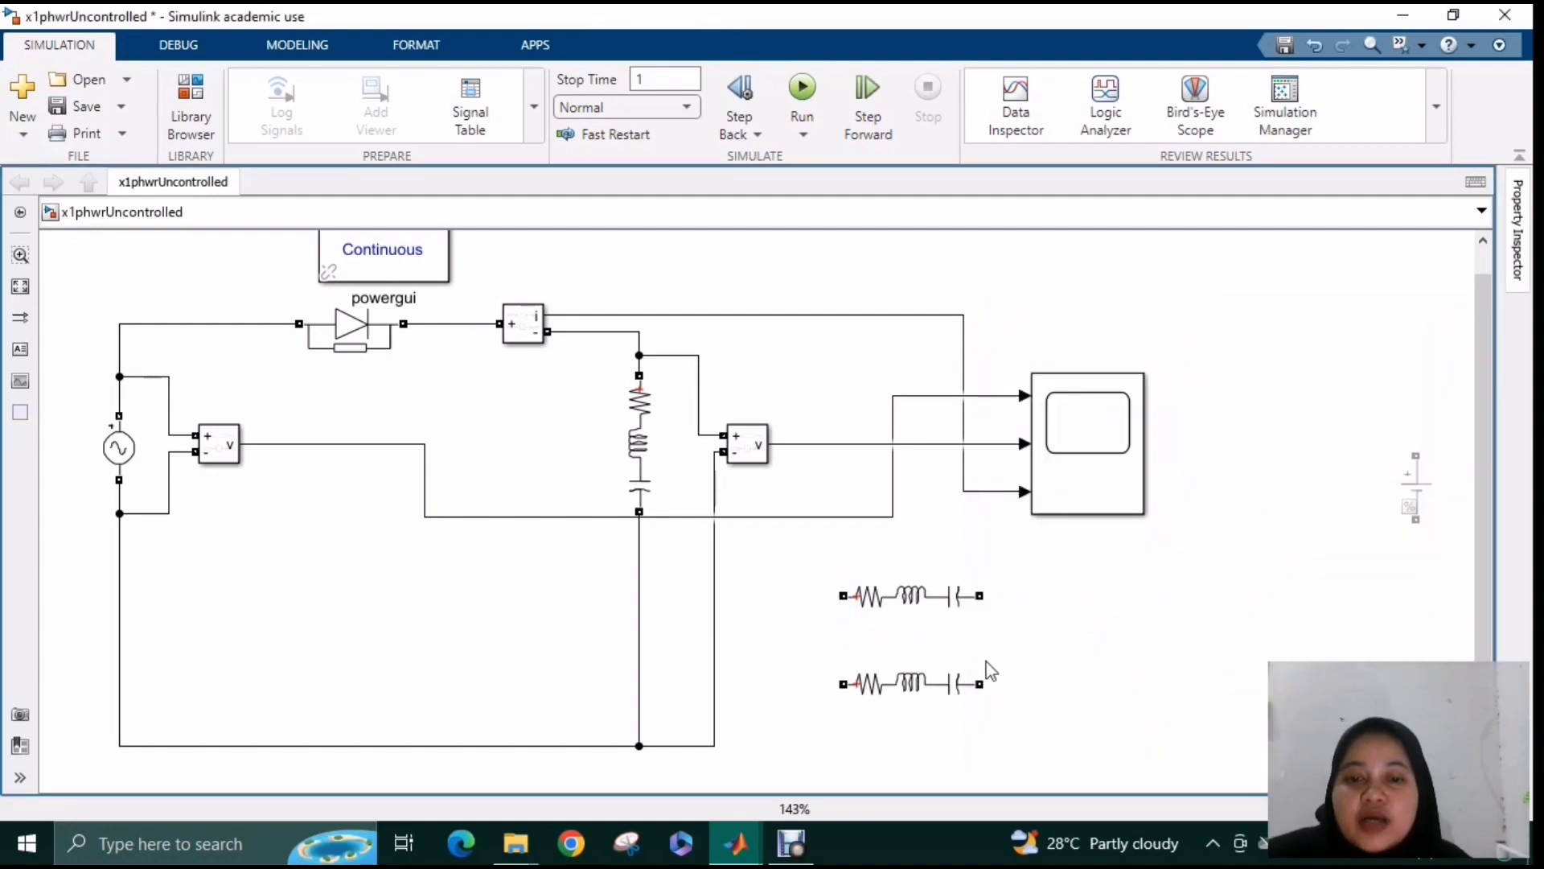
Delete the unconnected Series RLC Load and Series RLC Branch1 blocks from the model.
{"action": "left_click", "coordinate": [952, 665]}
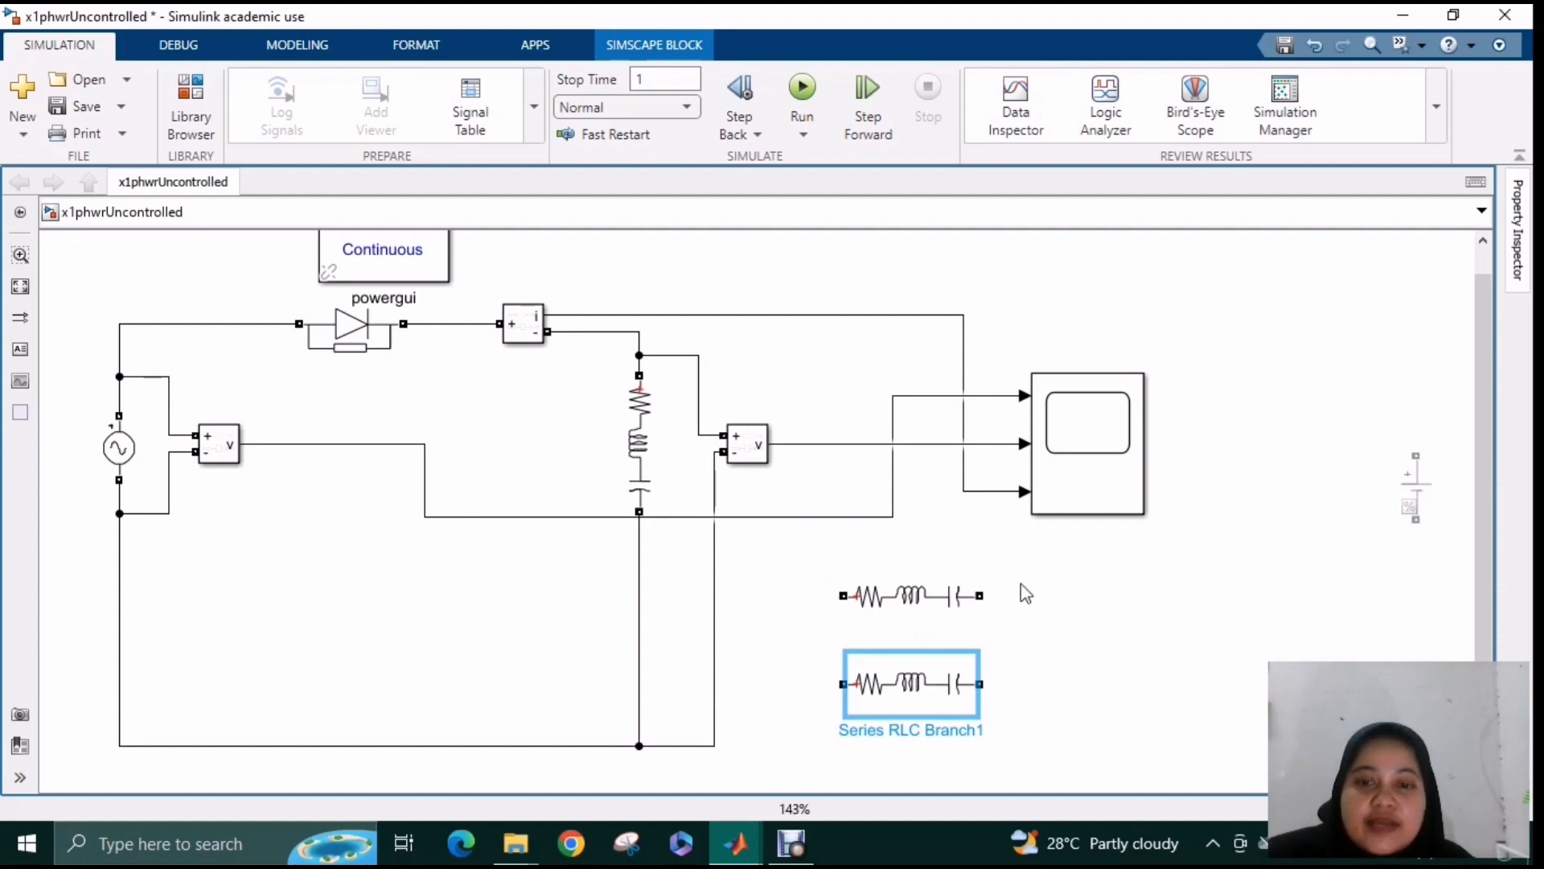
{"action": "left_click_drag", "start_coordinate": [1016, 579], "coordinate": [843, 728]}
{"action": "key", "text": "Delete"}
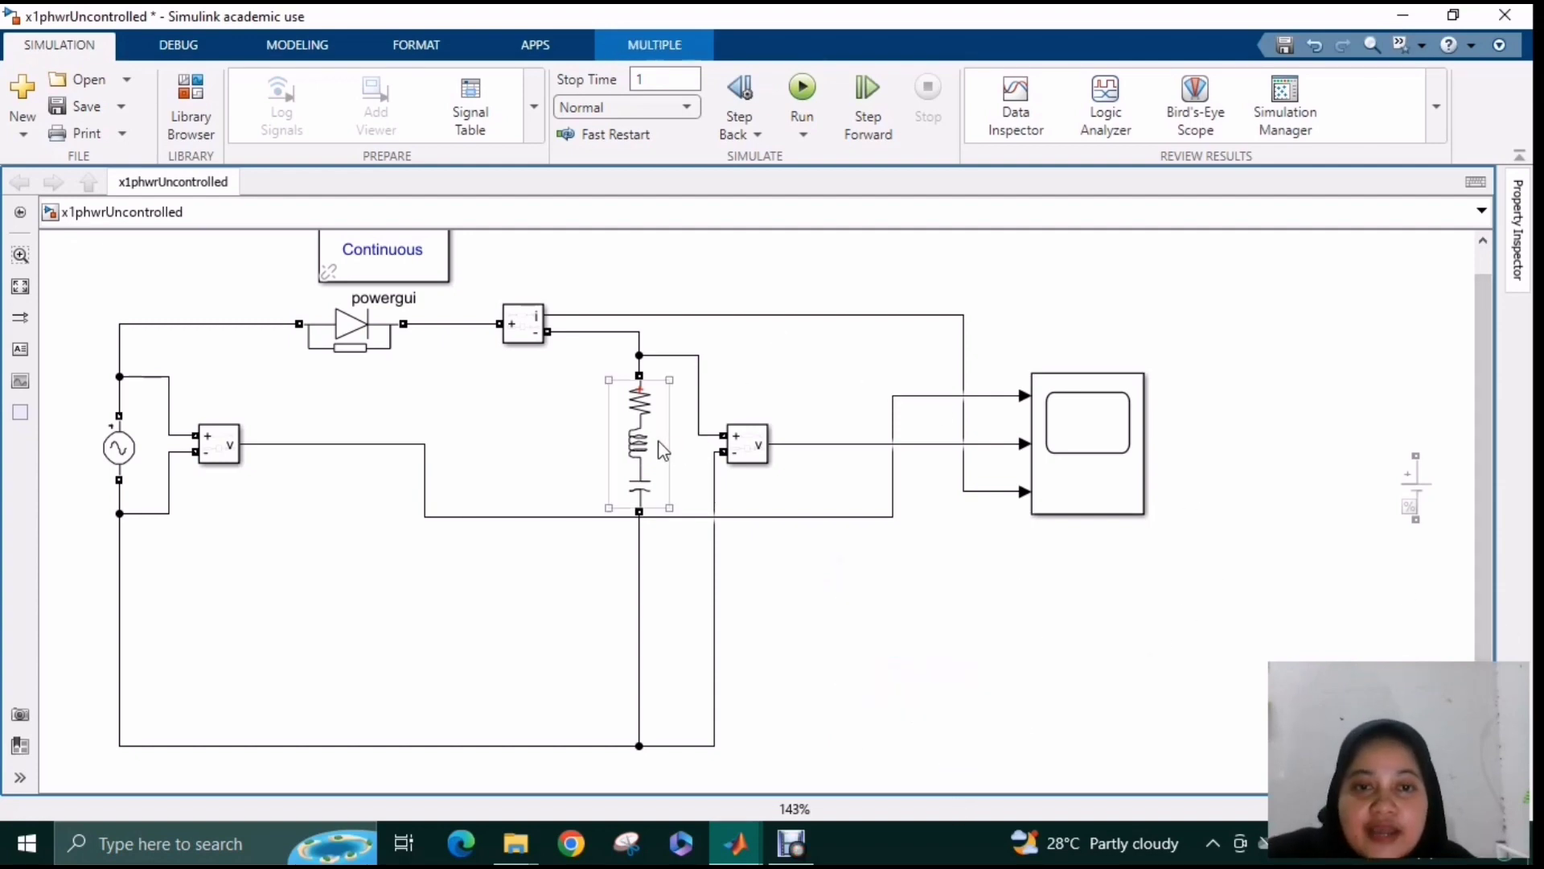
Change the branch type of the connected Series RLC Branch2 load block to R.
{"action": "left_click", "coordinate": [659, 442]}
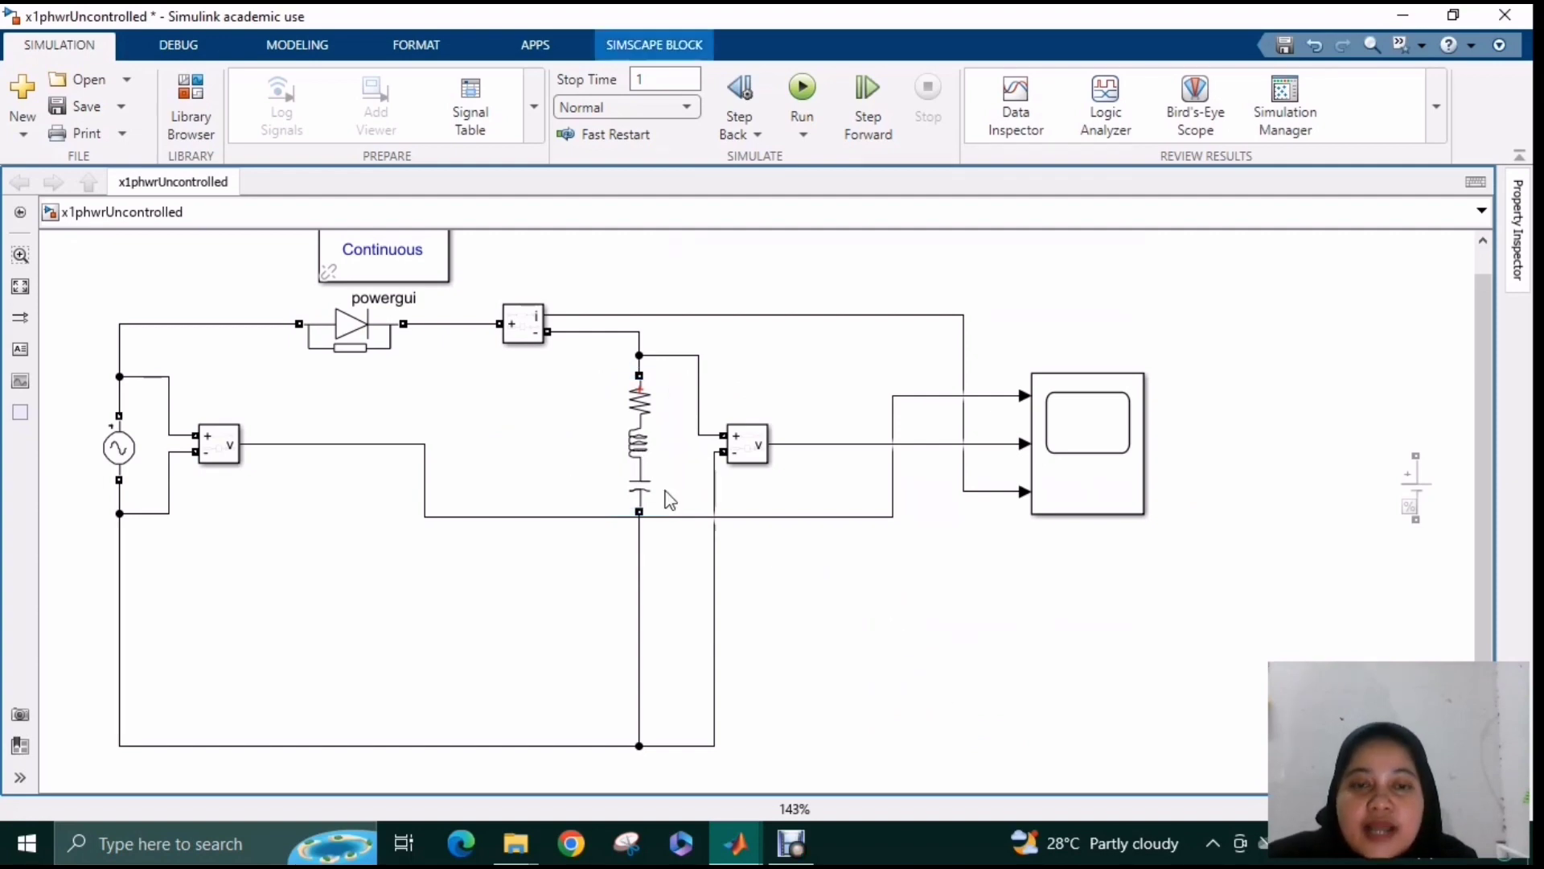
{"action": "double_click", "coordinate": [638, 475]}
{"action": "left_click", "coordinate": [915, 348]}
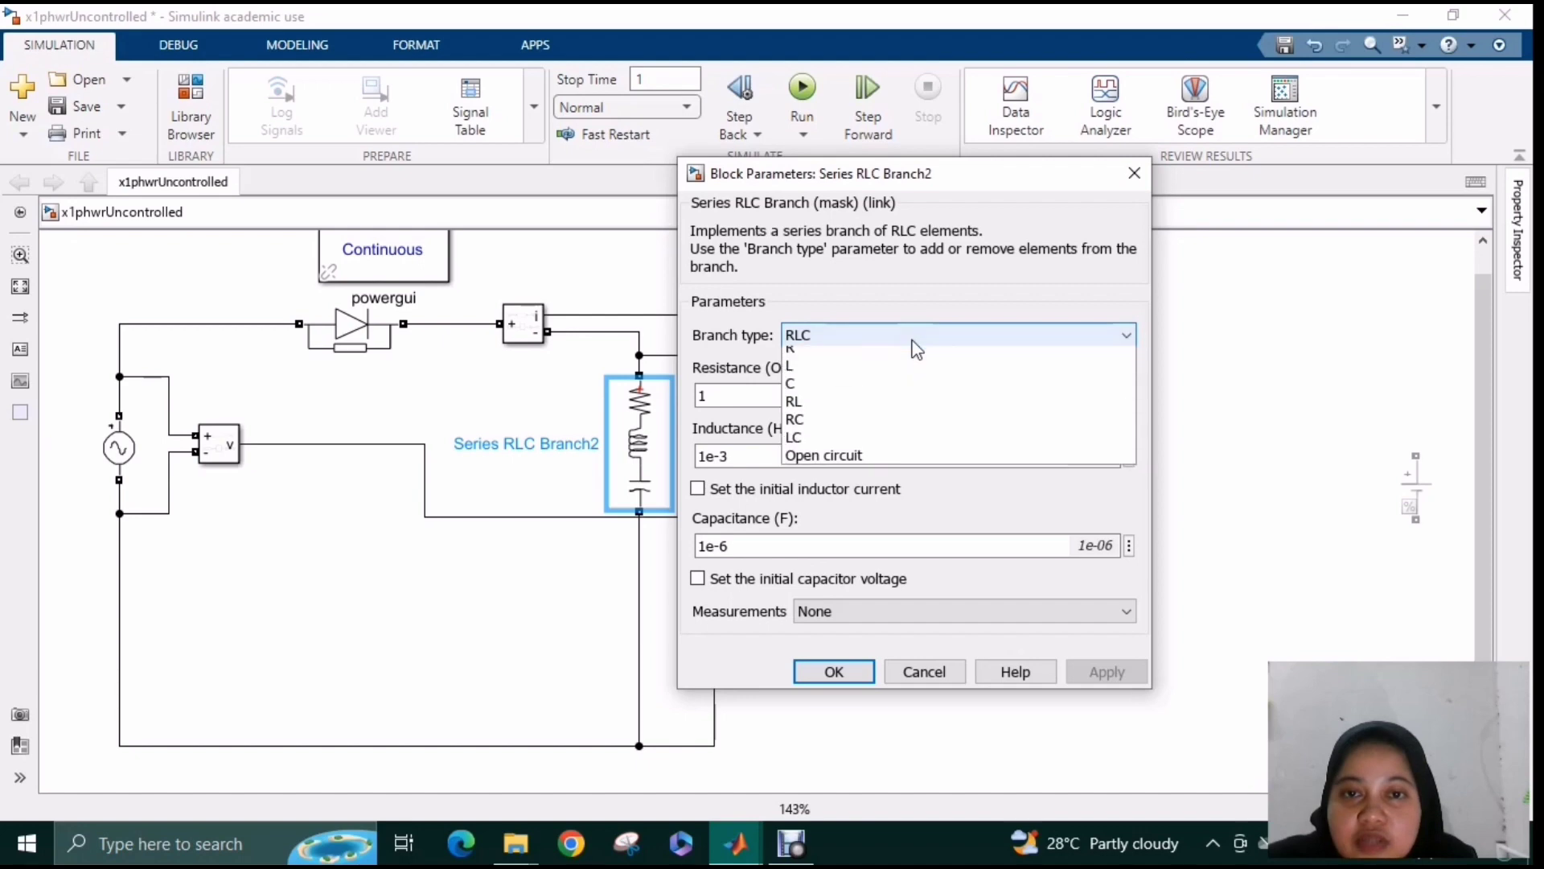
{"action": "left_click", "coordinate": [900, 383]}
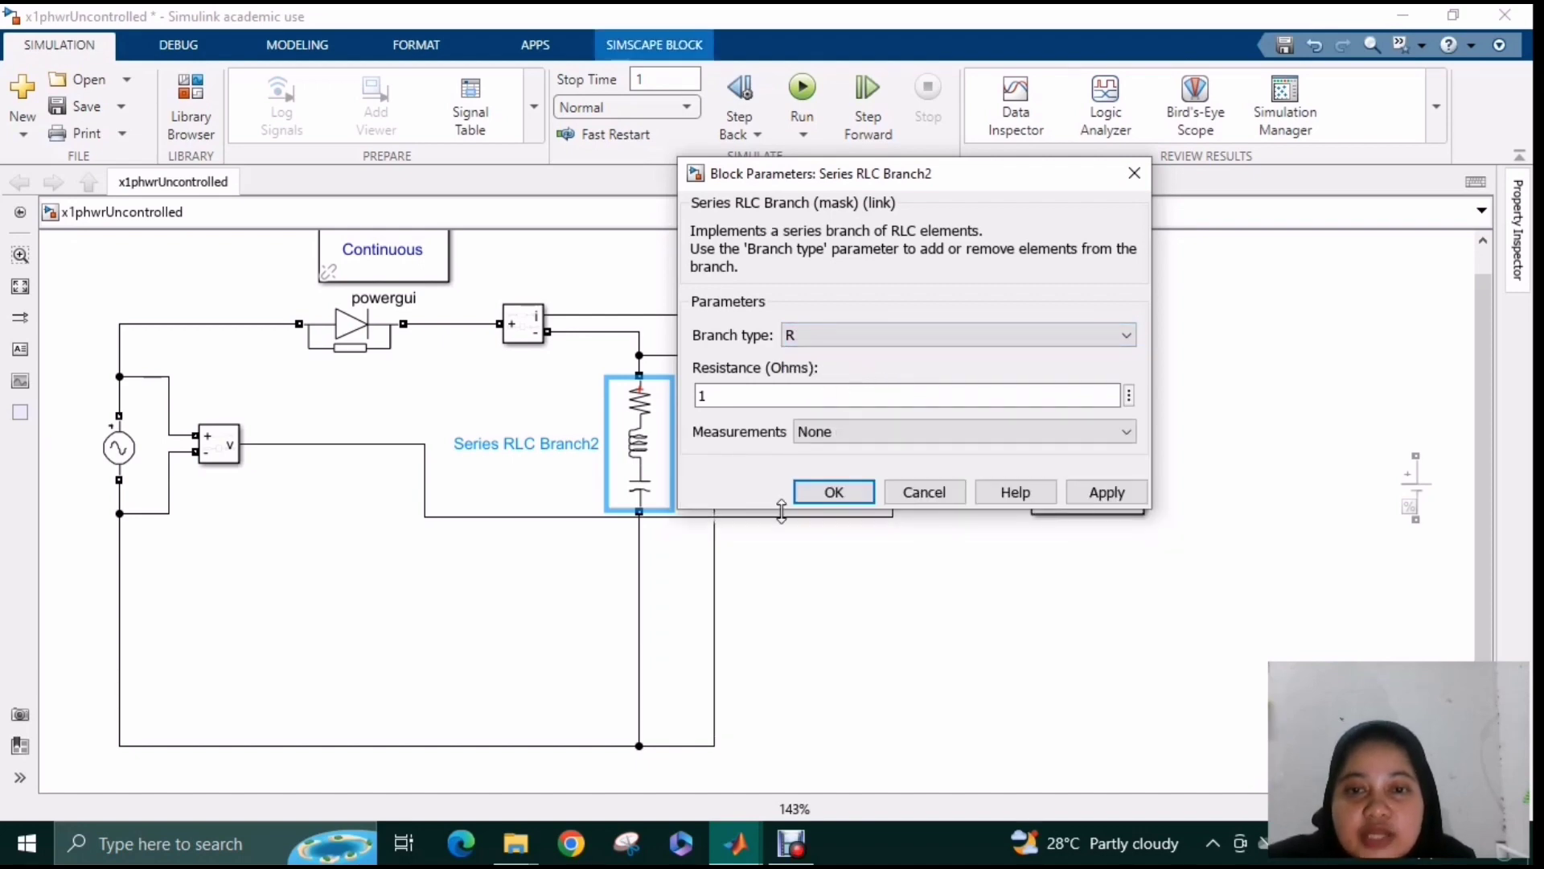
{"action": "left_click", "coordinate": [834, 492]}
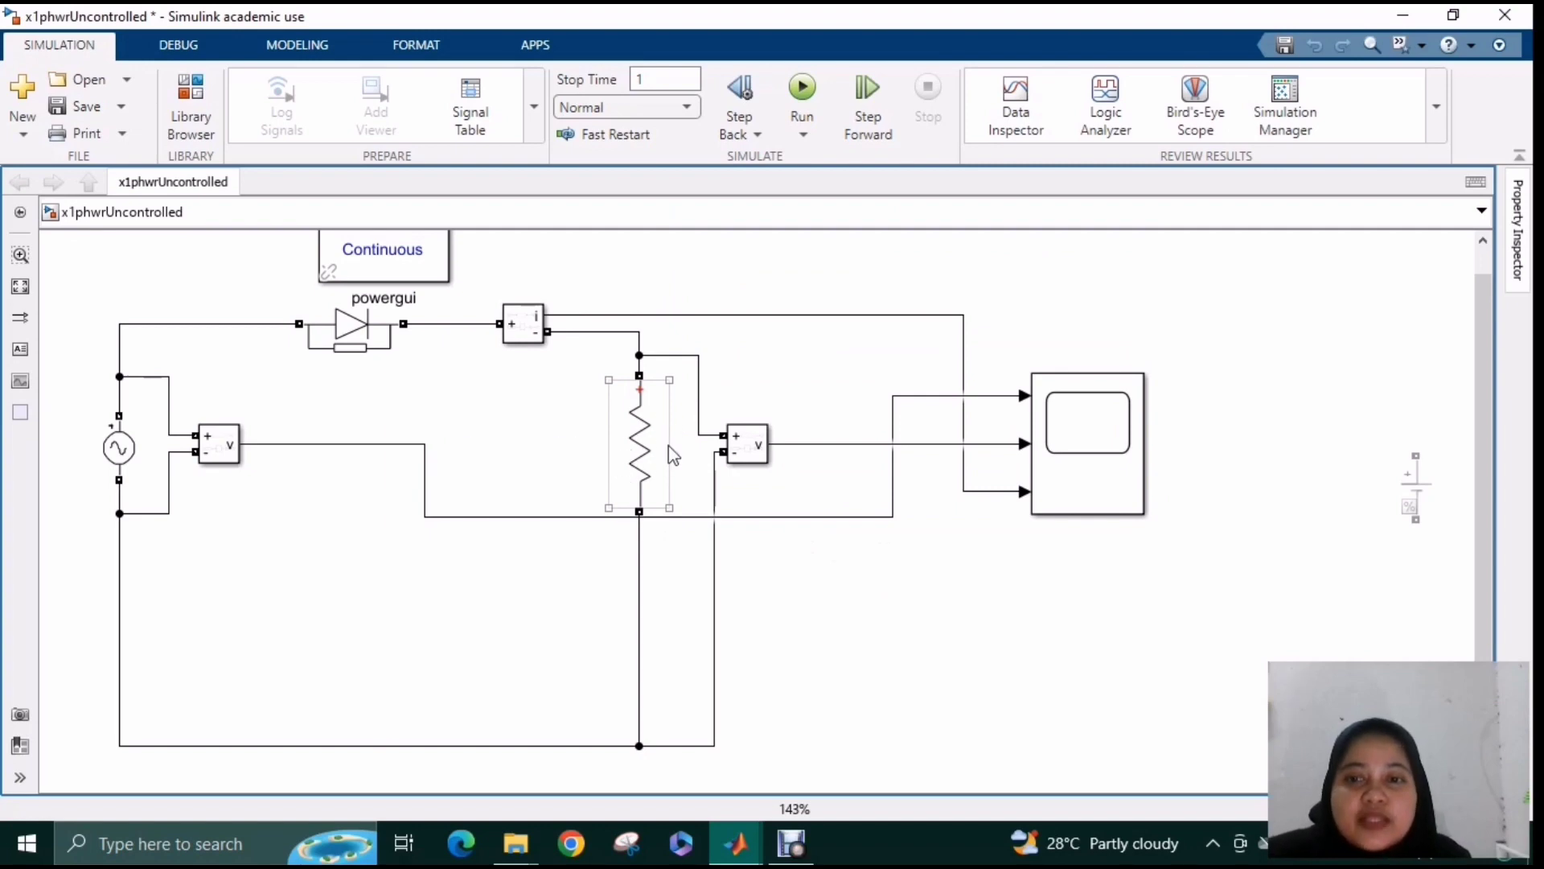
Examine the voltage measurement across the resistive load and its signal connection to the Scope.
{"action": "left_click", "coordinate": [764, 457]}
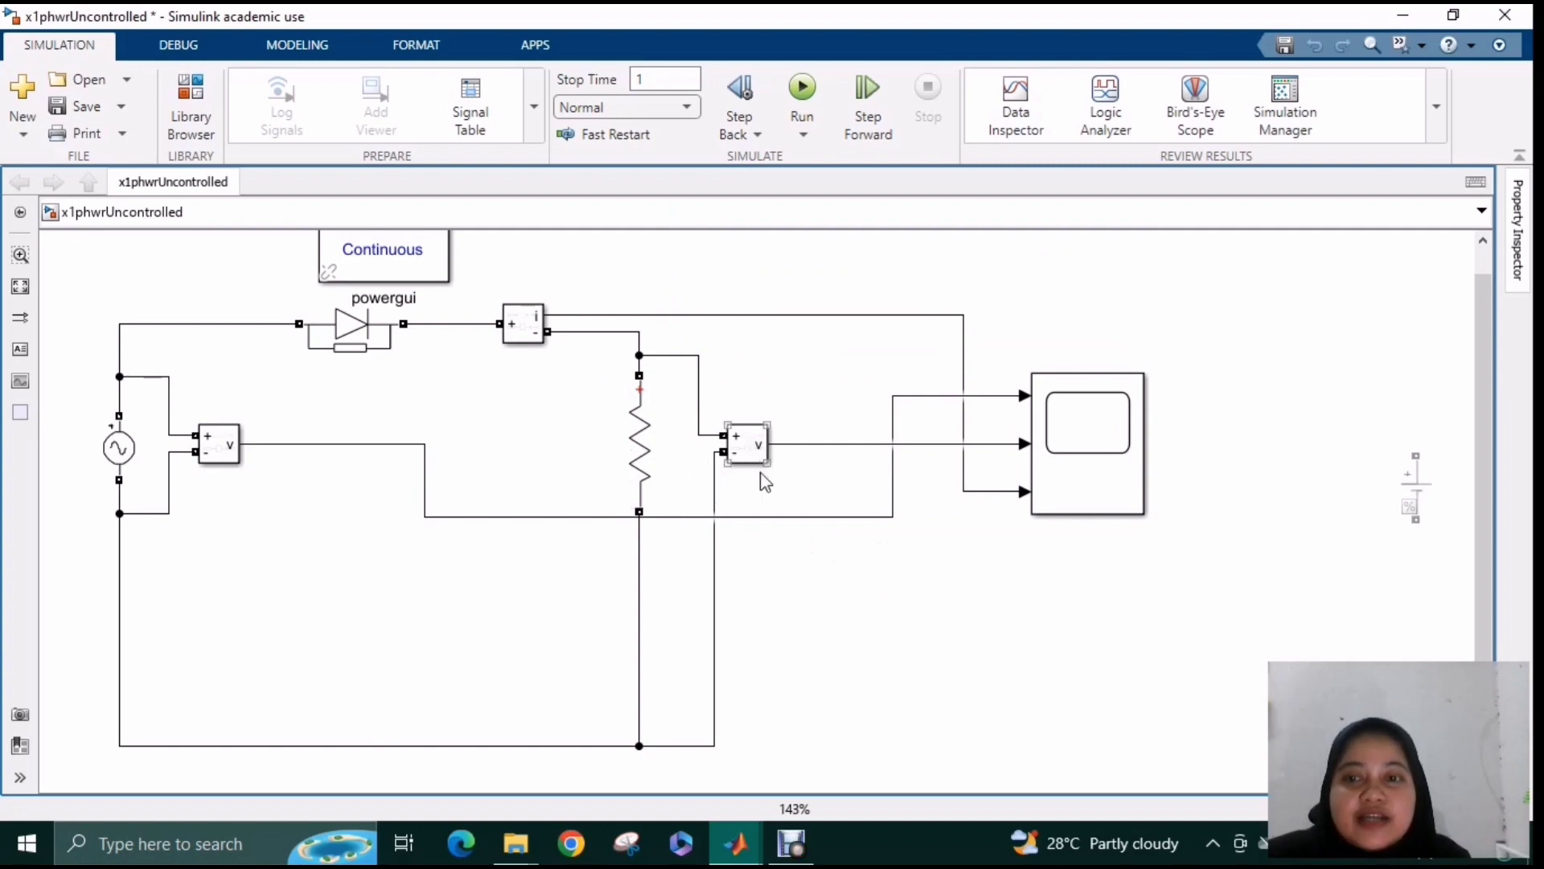
{"action": "left_click", "coordinate": [714, 410]}
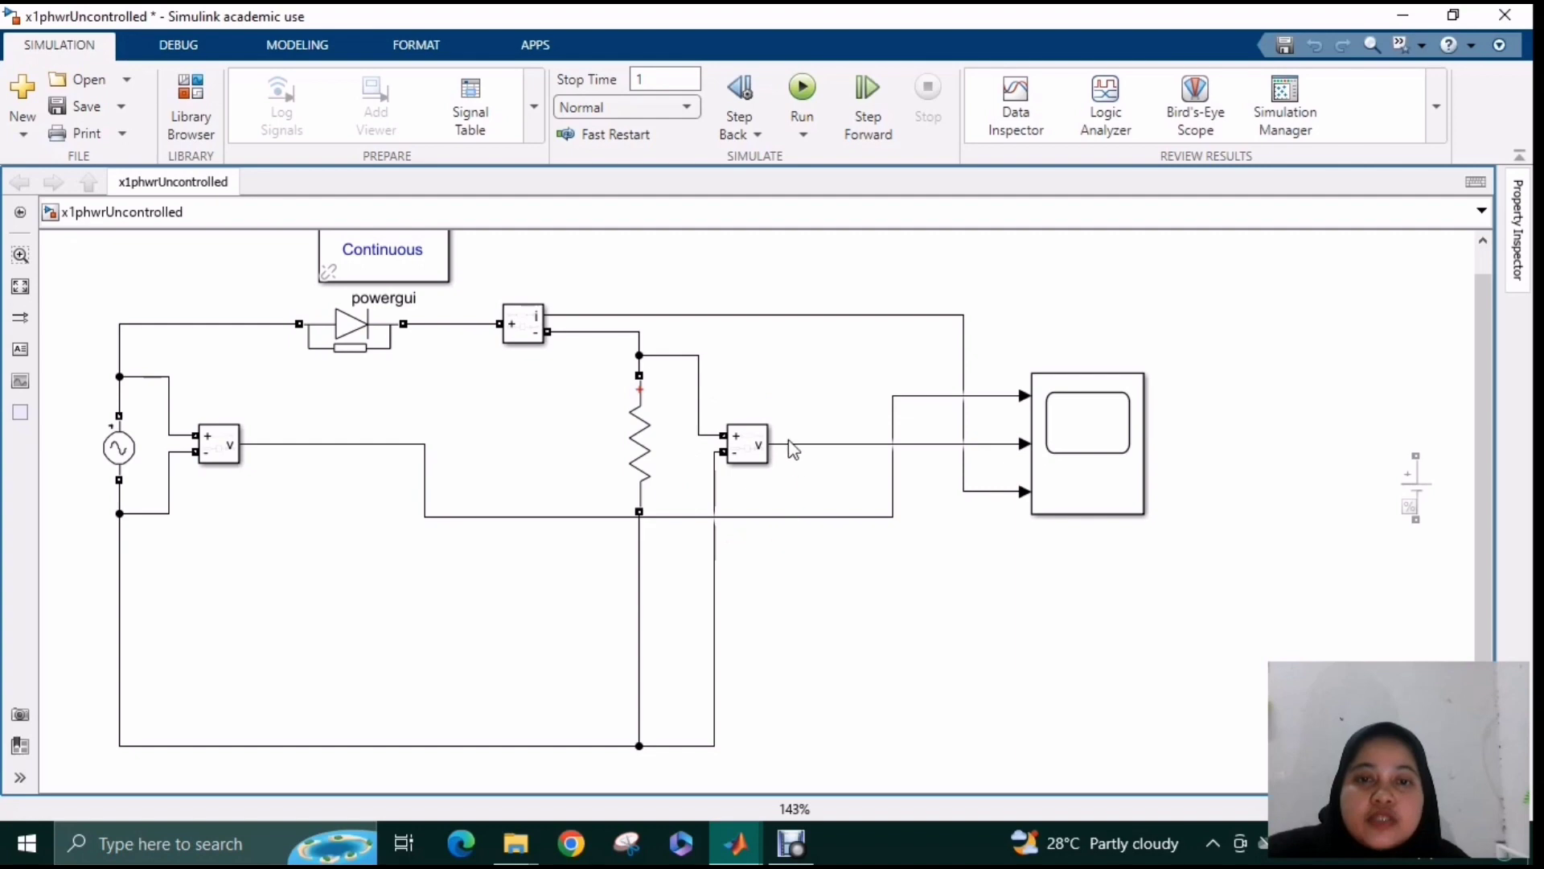
{"action": "left_click", "coordinate": [694, 510]}
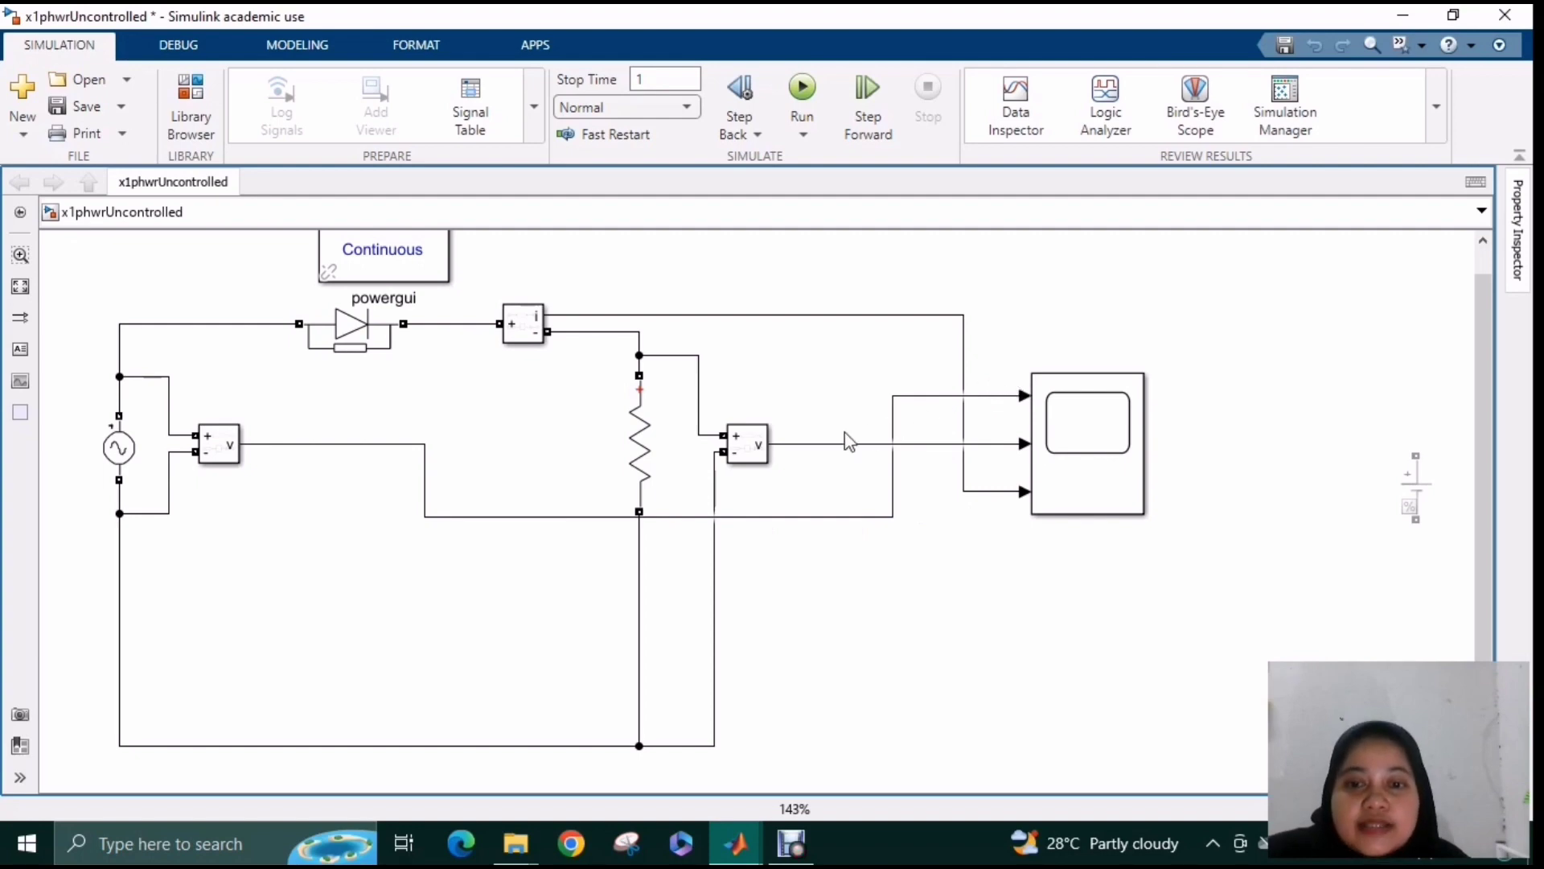
{"action": "left_click", "coordinate": [1054, 434]}
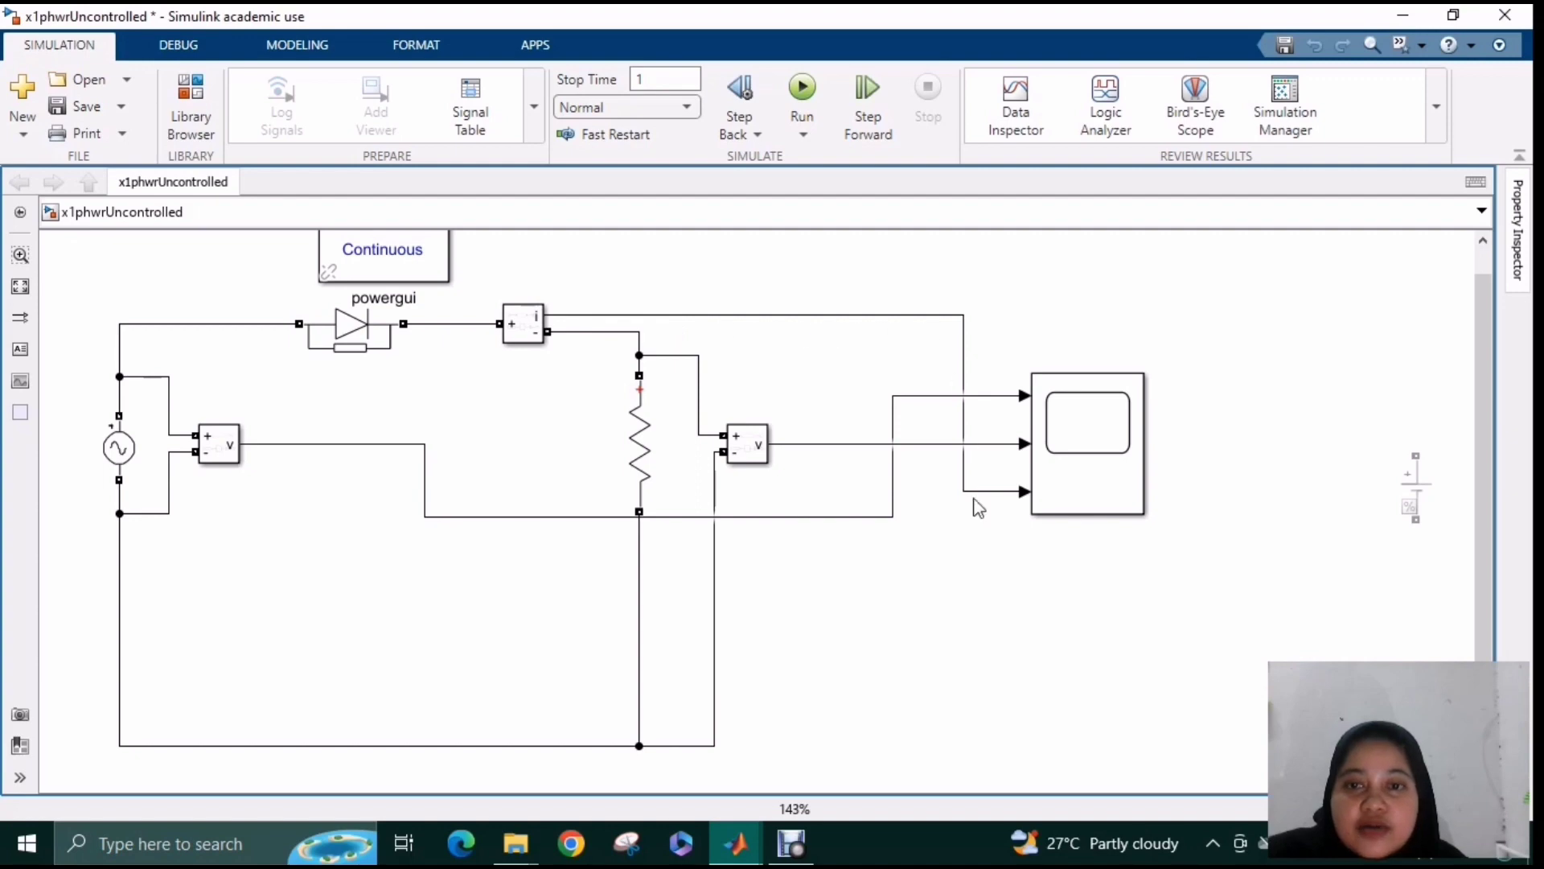
Review the AC voltage source's peak amplitude expression, including its RMS-to-peak factor, and its frequency, and close its parameters.
{"action": "left_click", "coordinate": [123, 454]}
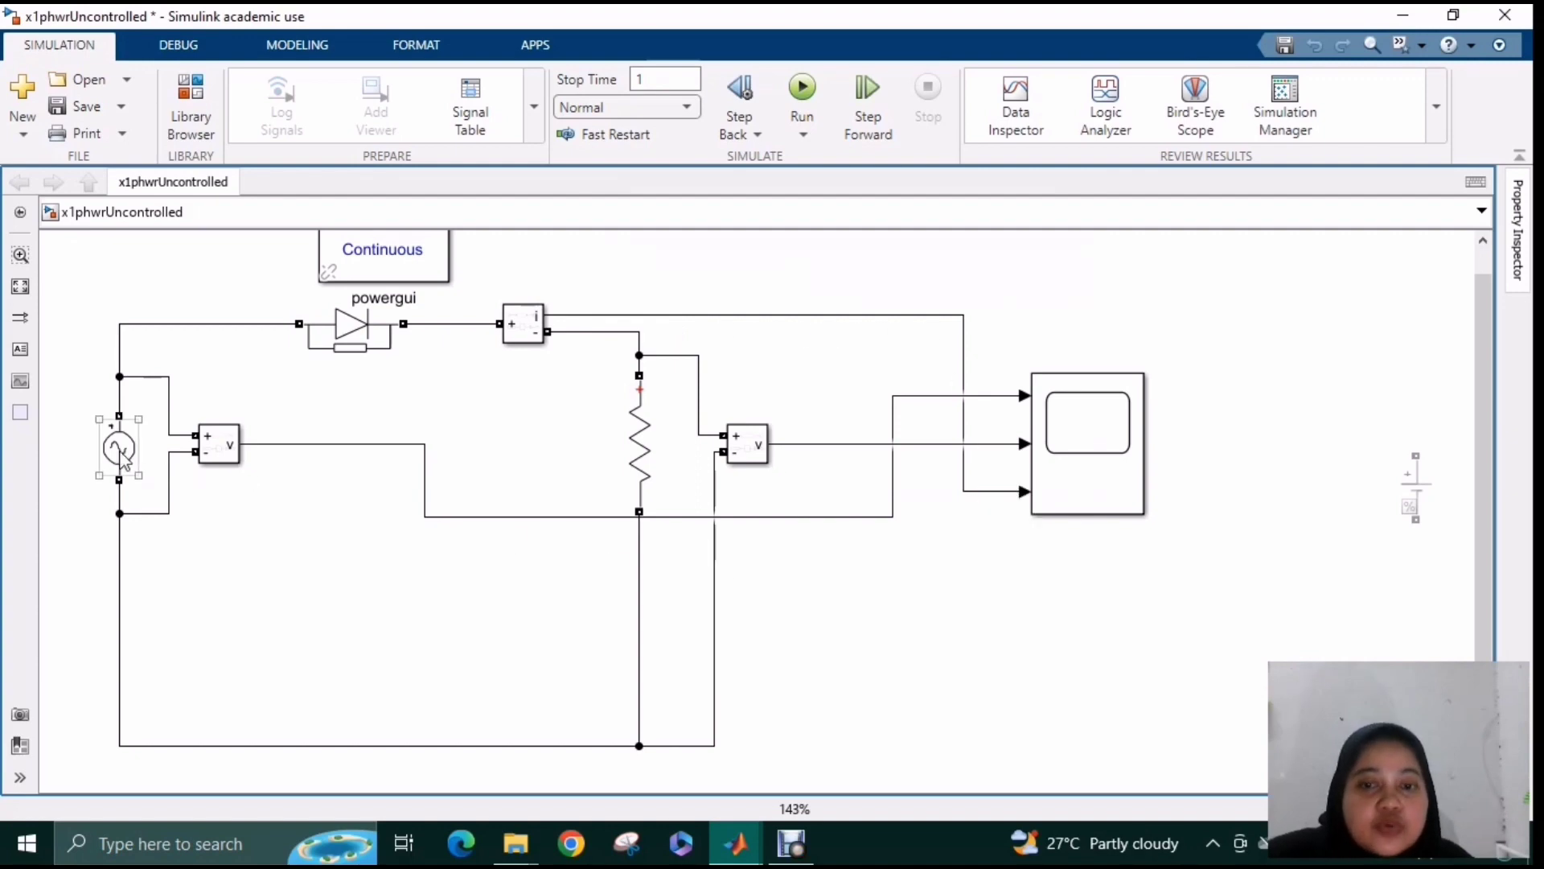
{"action": "double_click", "coordinate": [121, 451]}
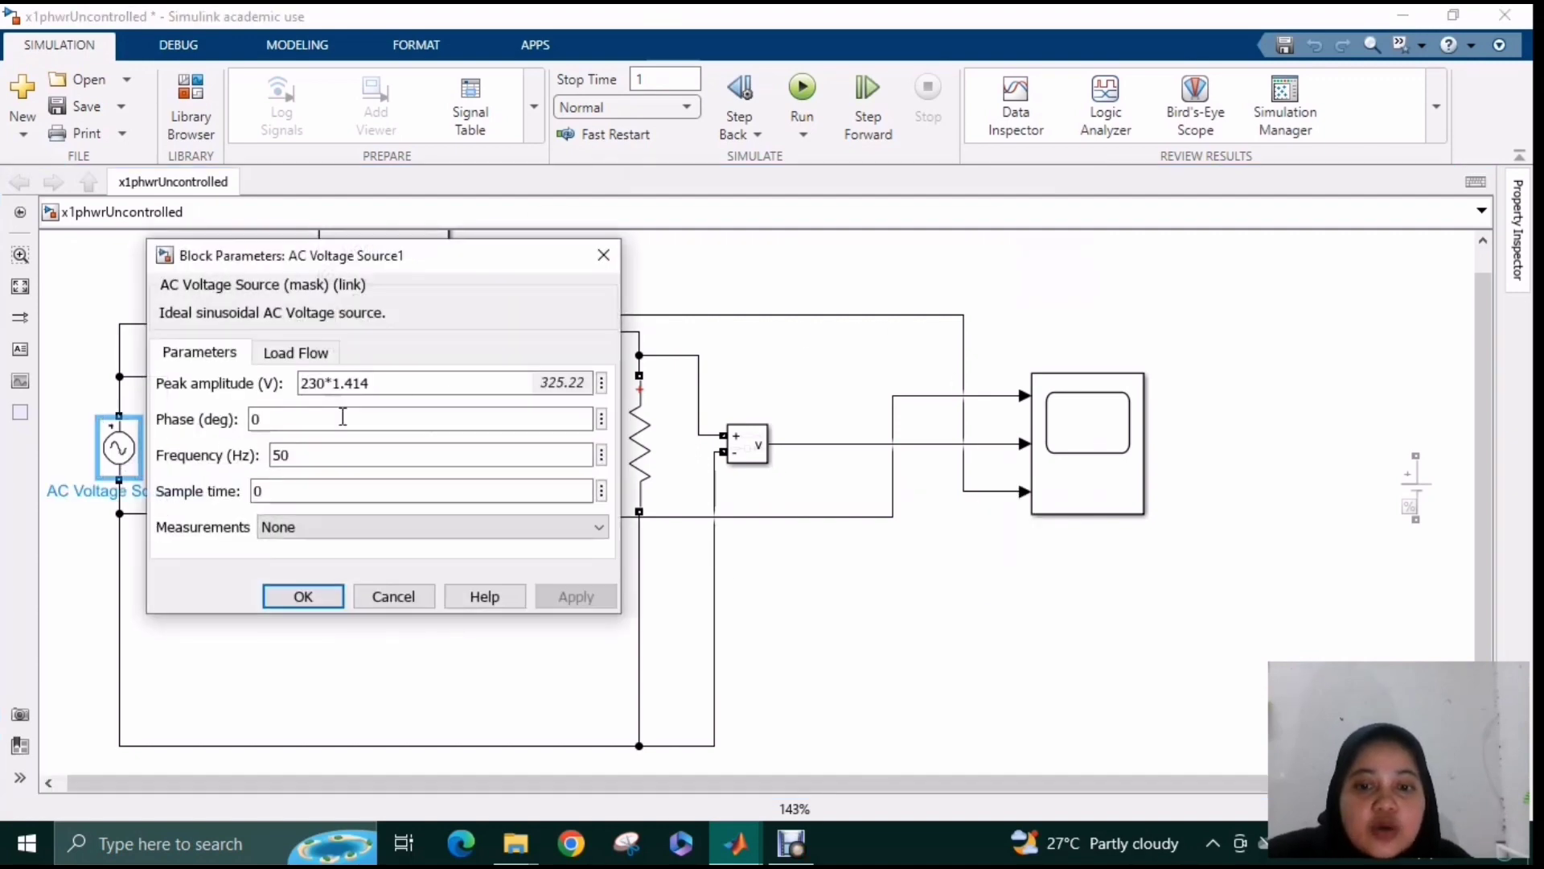
{"action": "left_click_drag", "start_coordinate": [461, 253], "coordinate": [965, 233]}
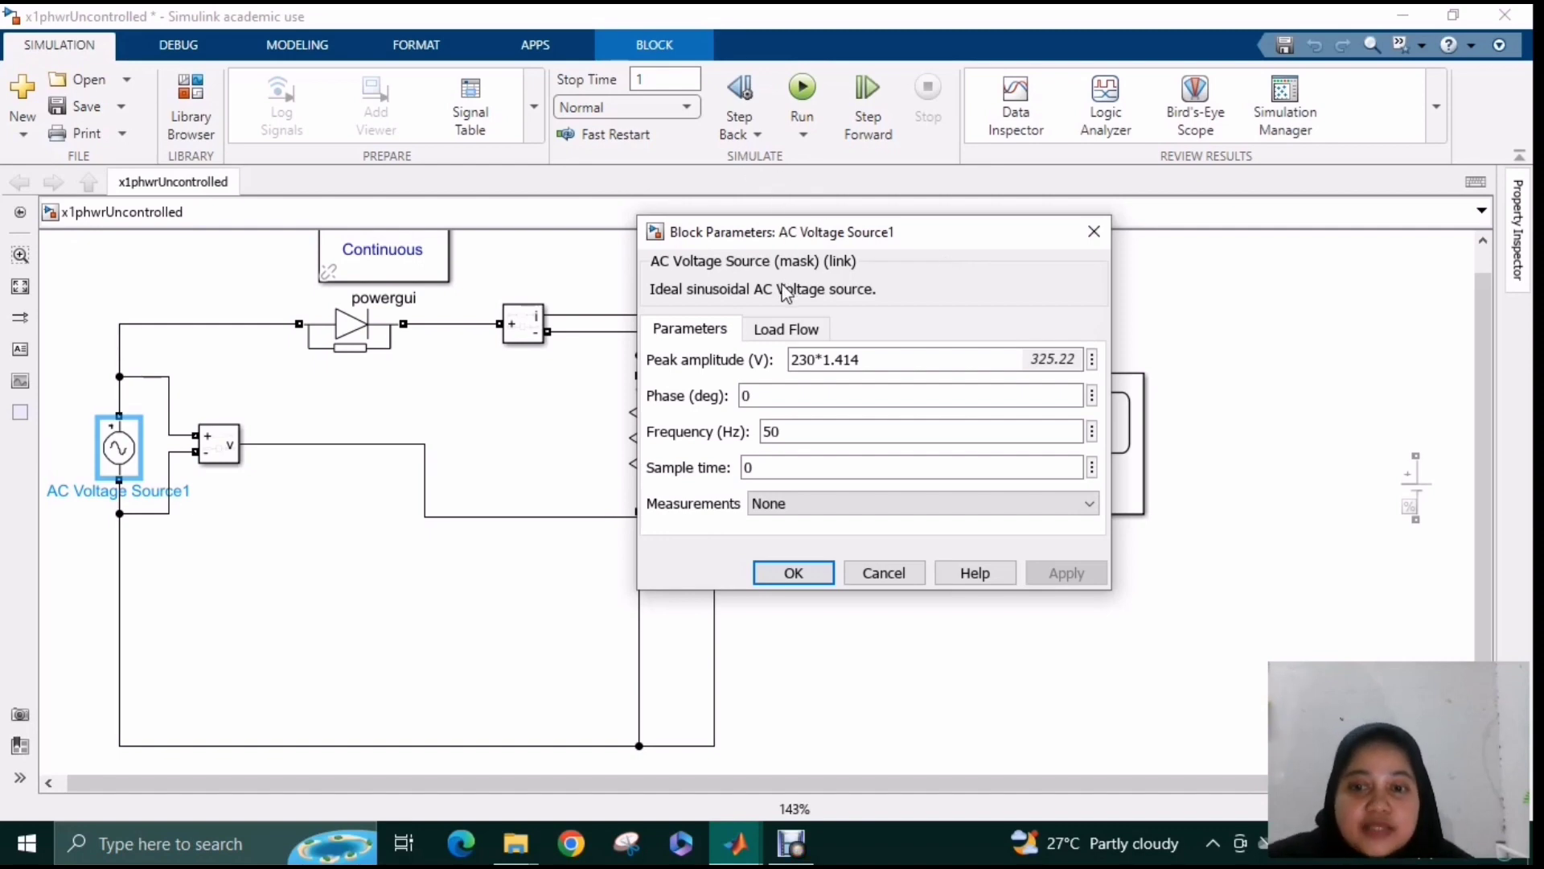
{"action": "triple_click", "coordinate": [893, 358]}
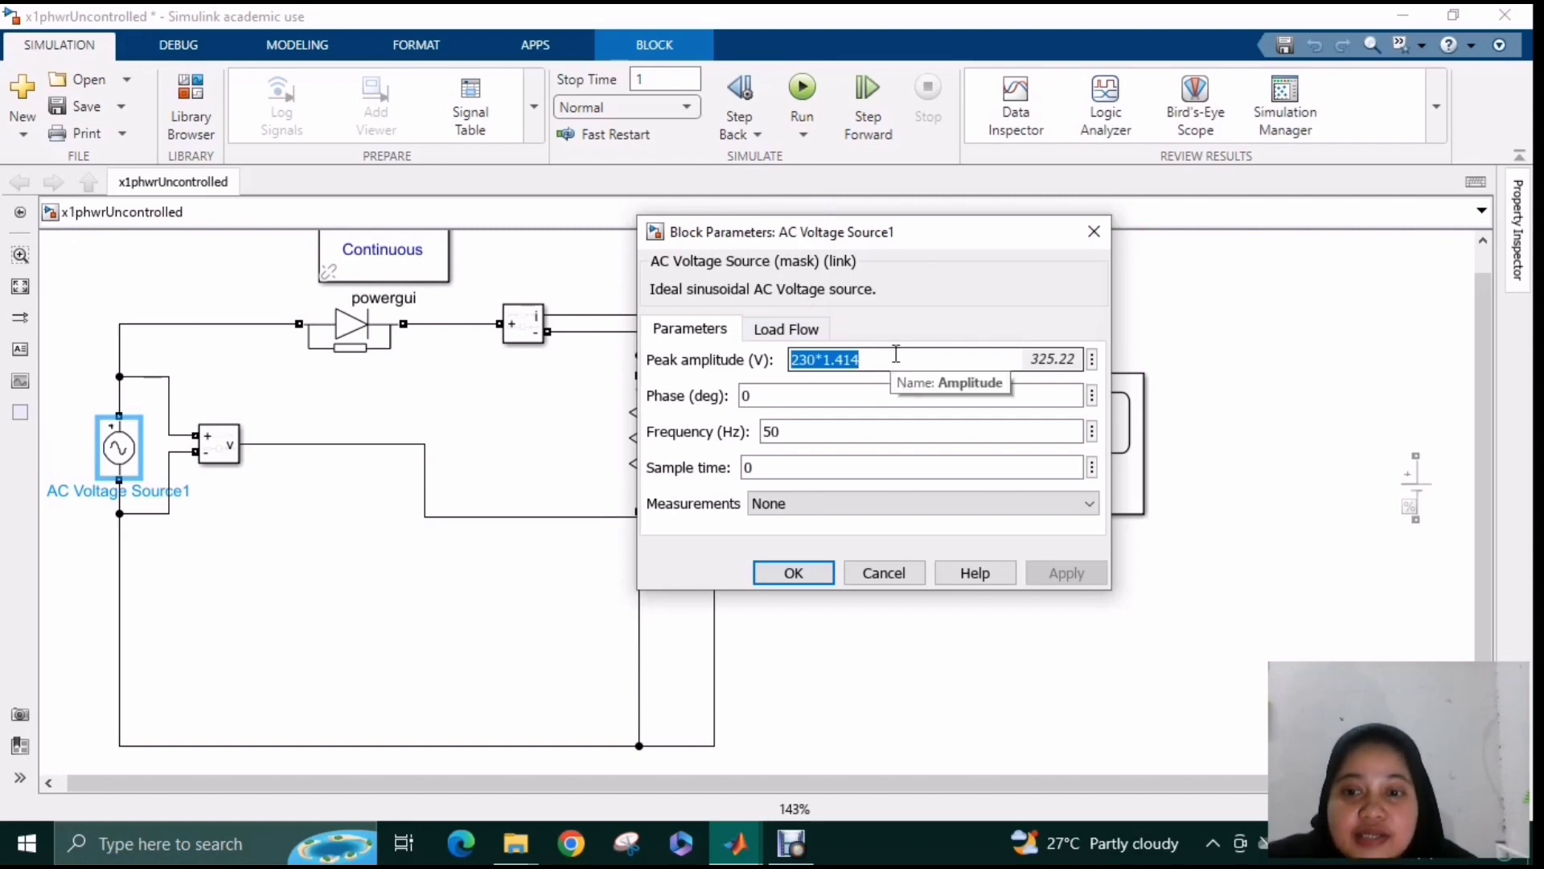
{"action": "left_click", "coordinate": [895, 359]}
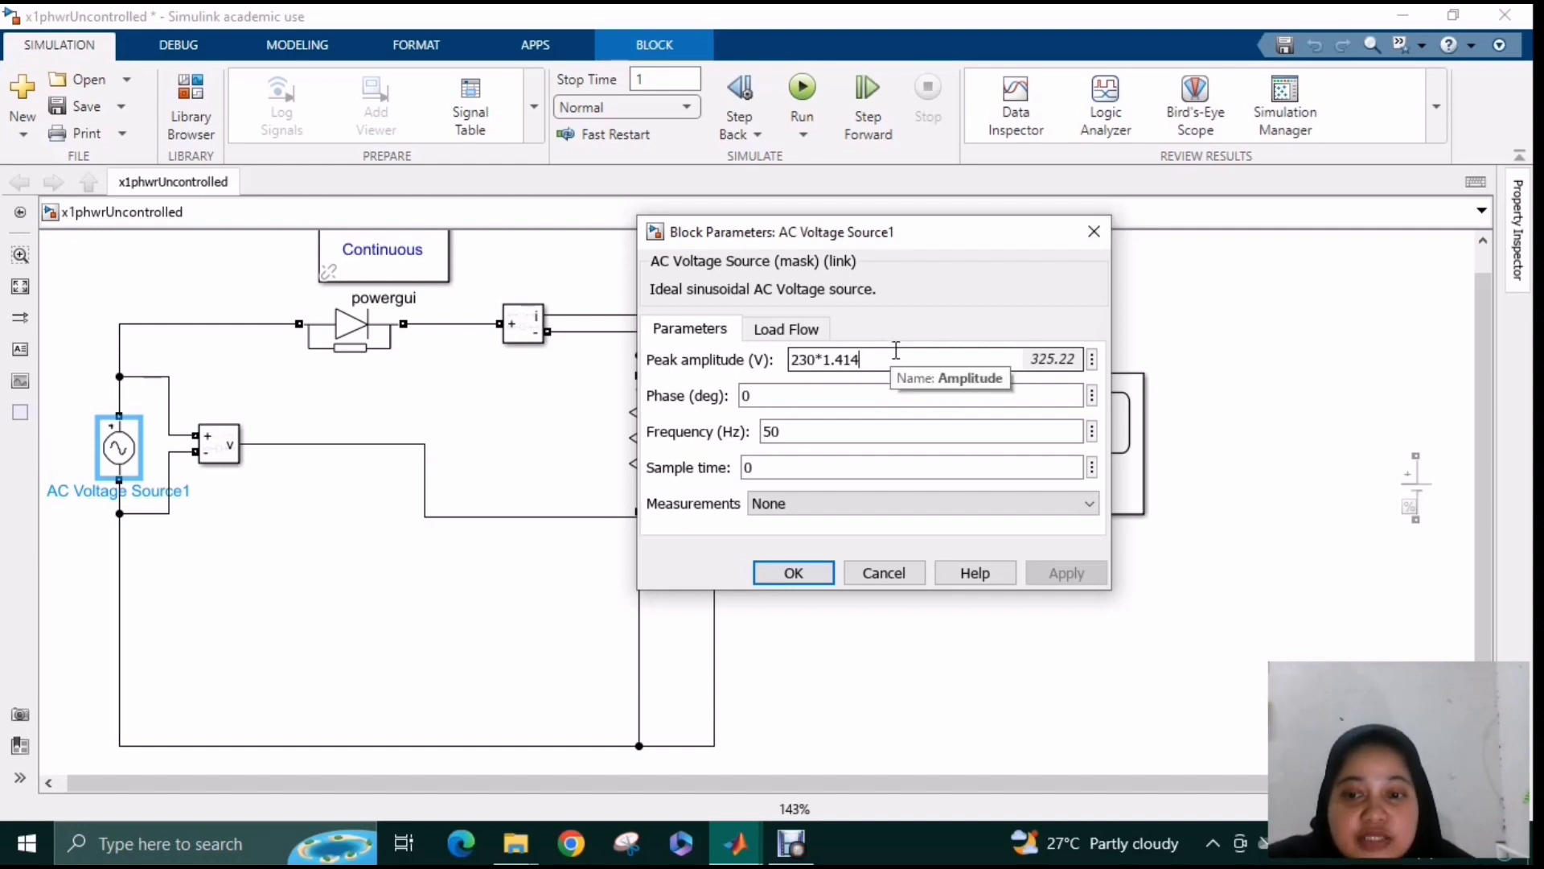
{"action": "key", "text": "shift+Left"}
{"action": "key", "text": "shift+Left"}
{"action": "key", "text": "shift+Left"}
{"action": "key", "text": "shift+Left"}
{"action": "key", "text": "shift+Left"}
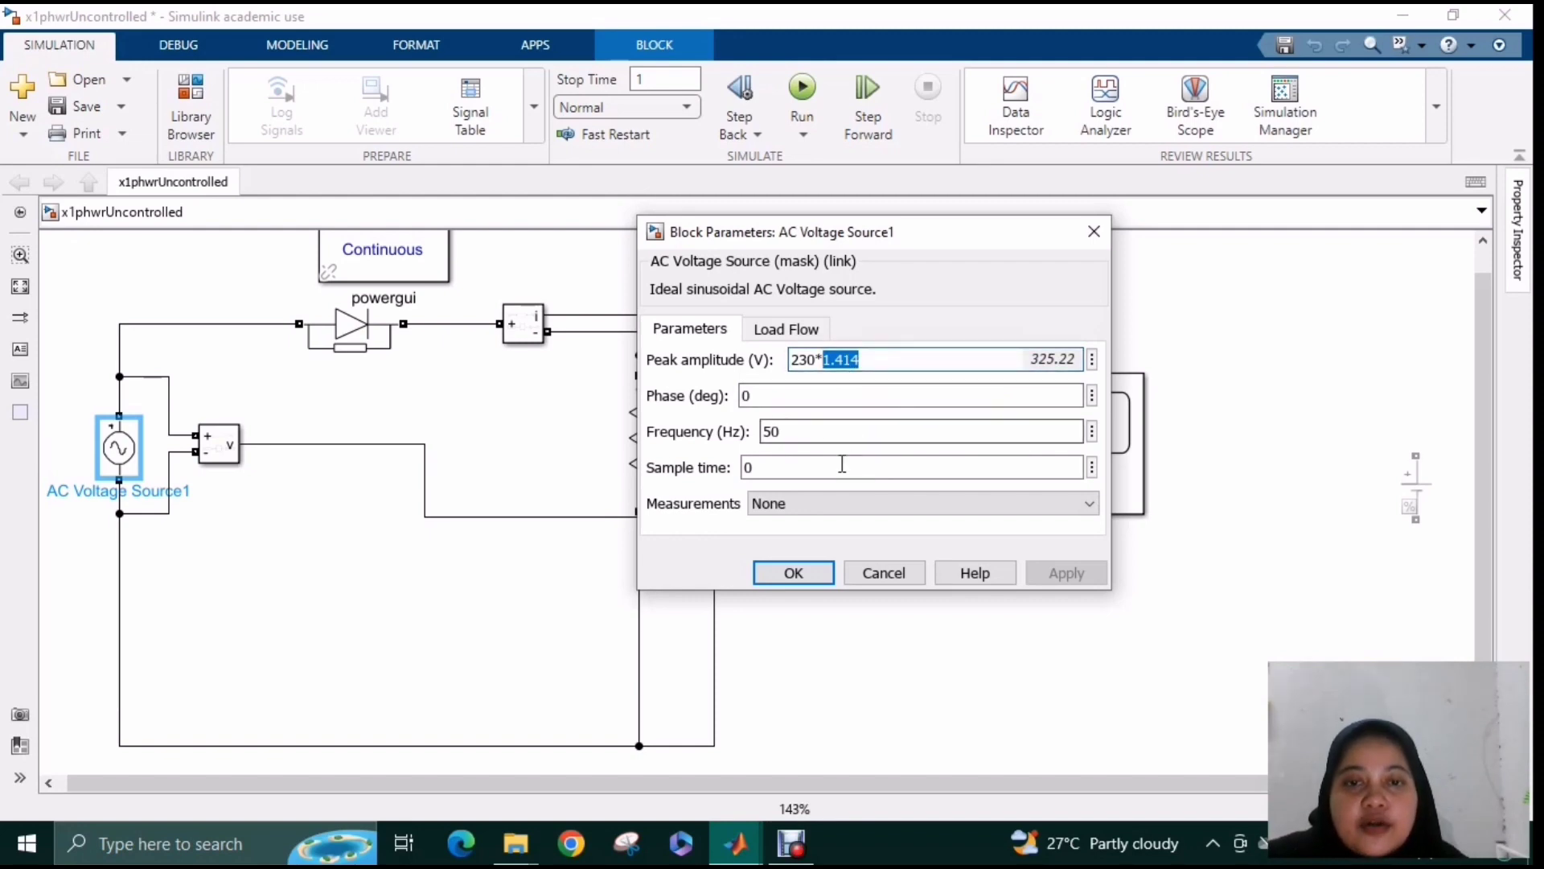
{"action": "double_click", "coordinate": [799, 432]}
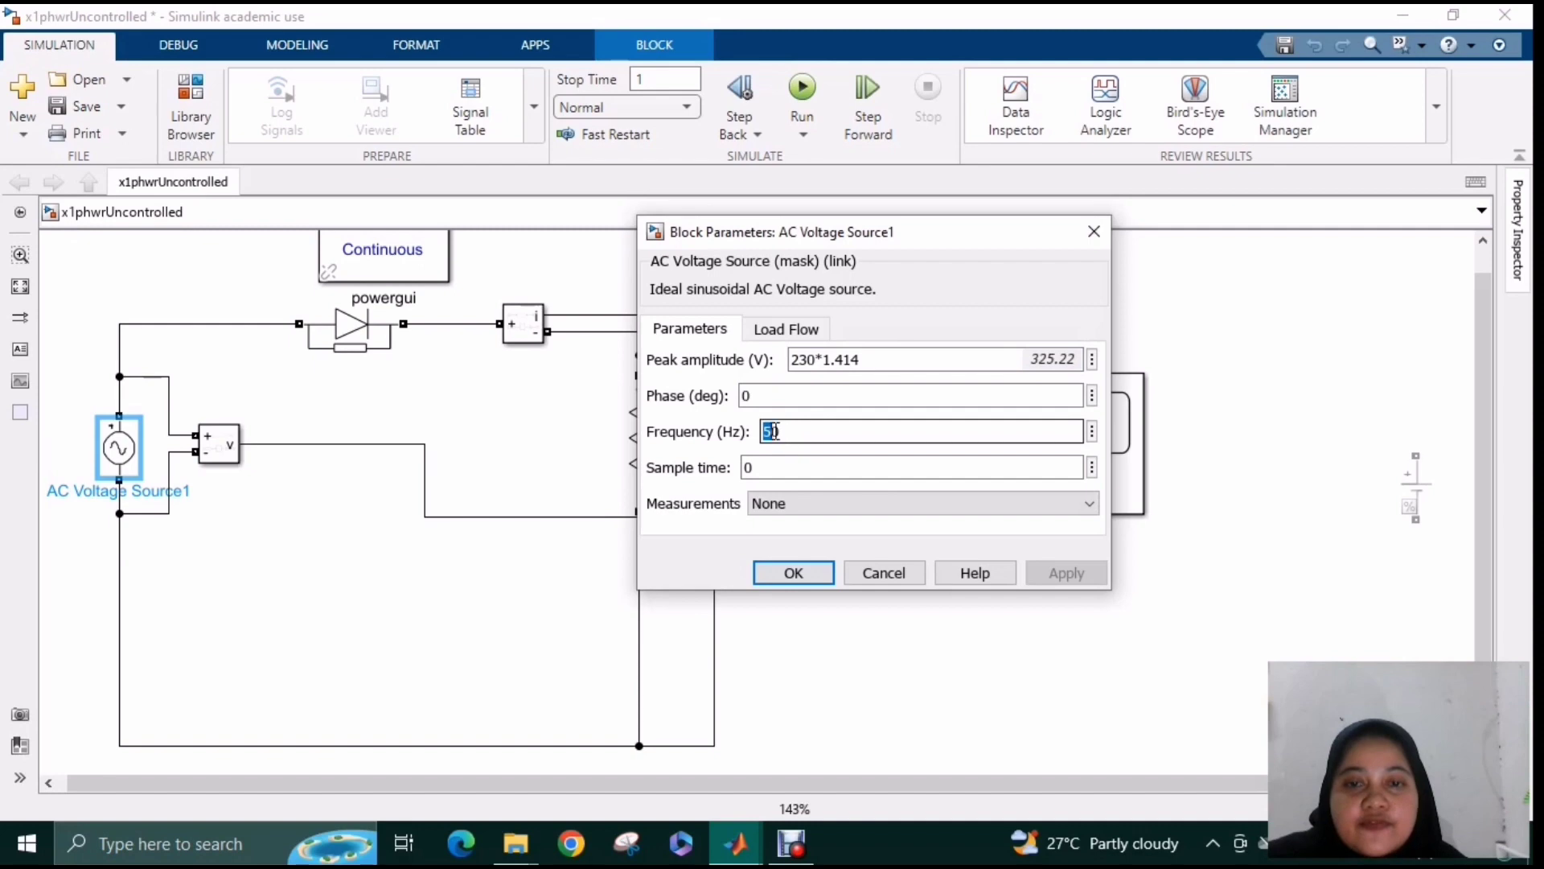
{"action": "left_click", "coordinate": [794, 573]}
Set the resistance of the Series RLC Branch2 load to 10 ohms and check the Scope output.
{"action": "double_click", "coordinate": [639, 451]}
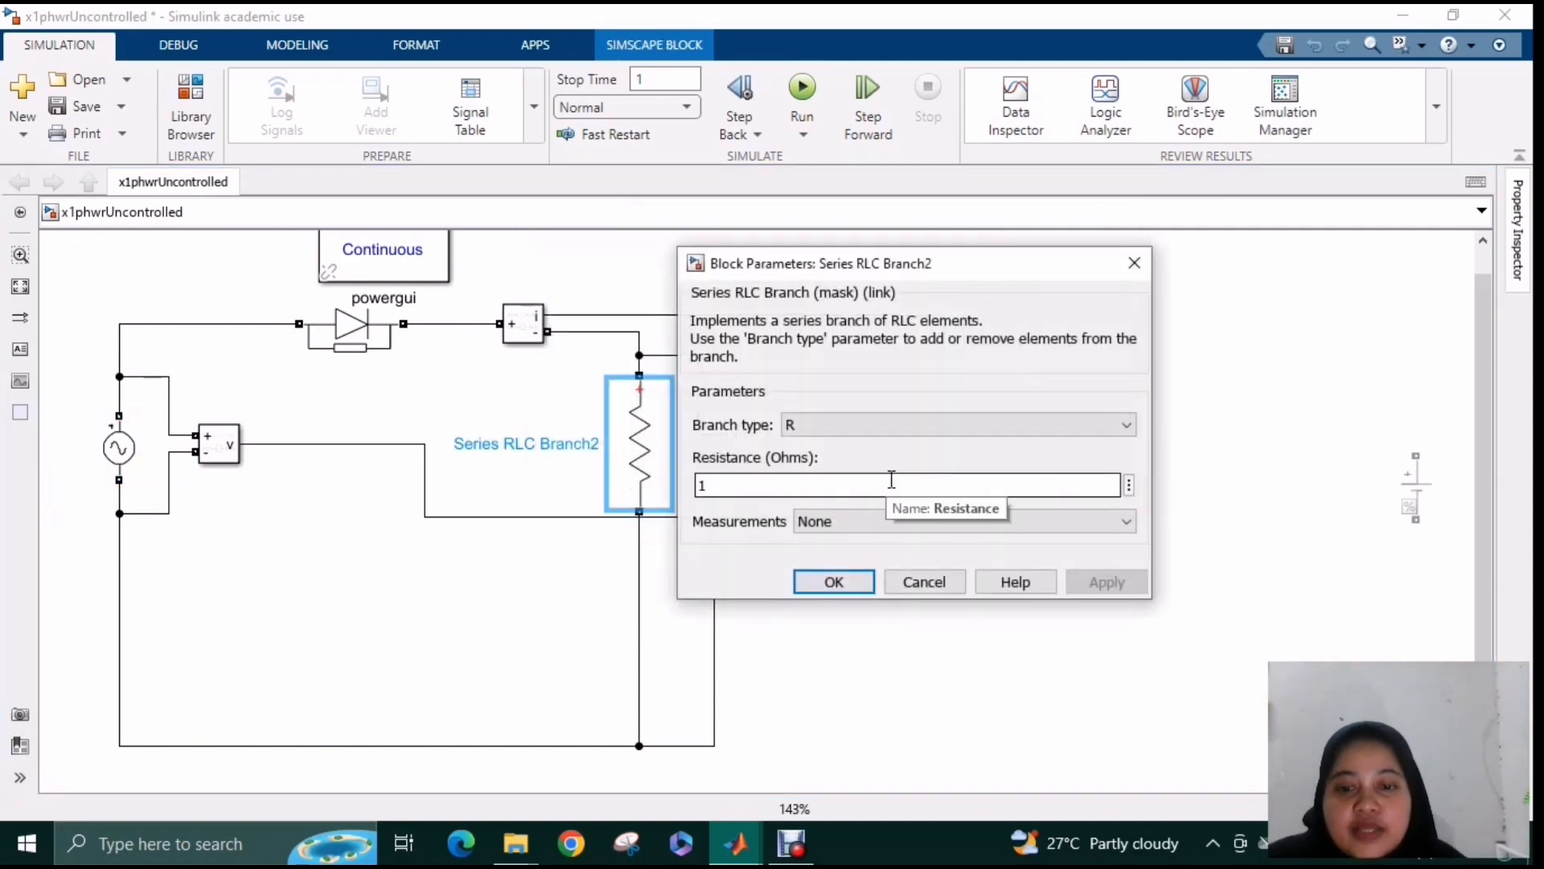
{"action": "double_click", "coordinate": [807, 486]}
{"action": "type", "text": "10"}
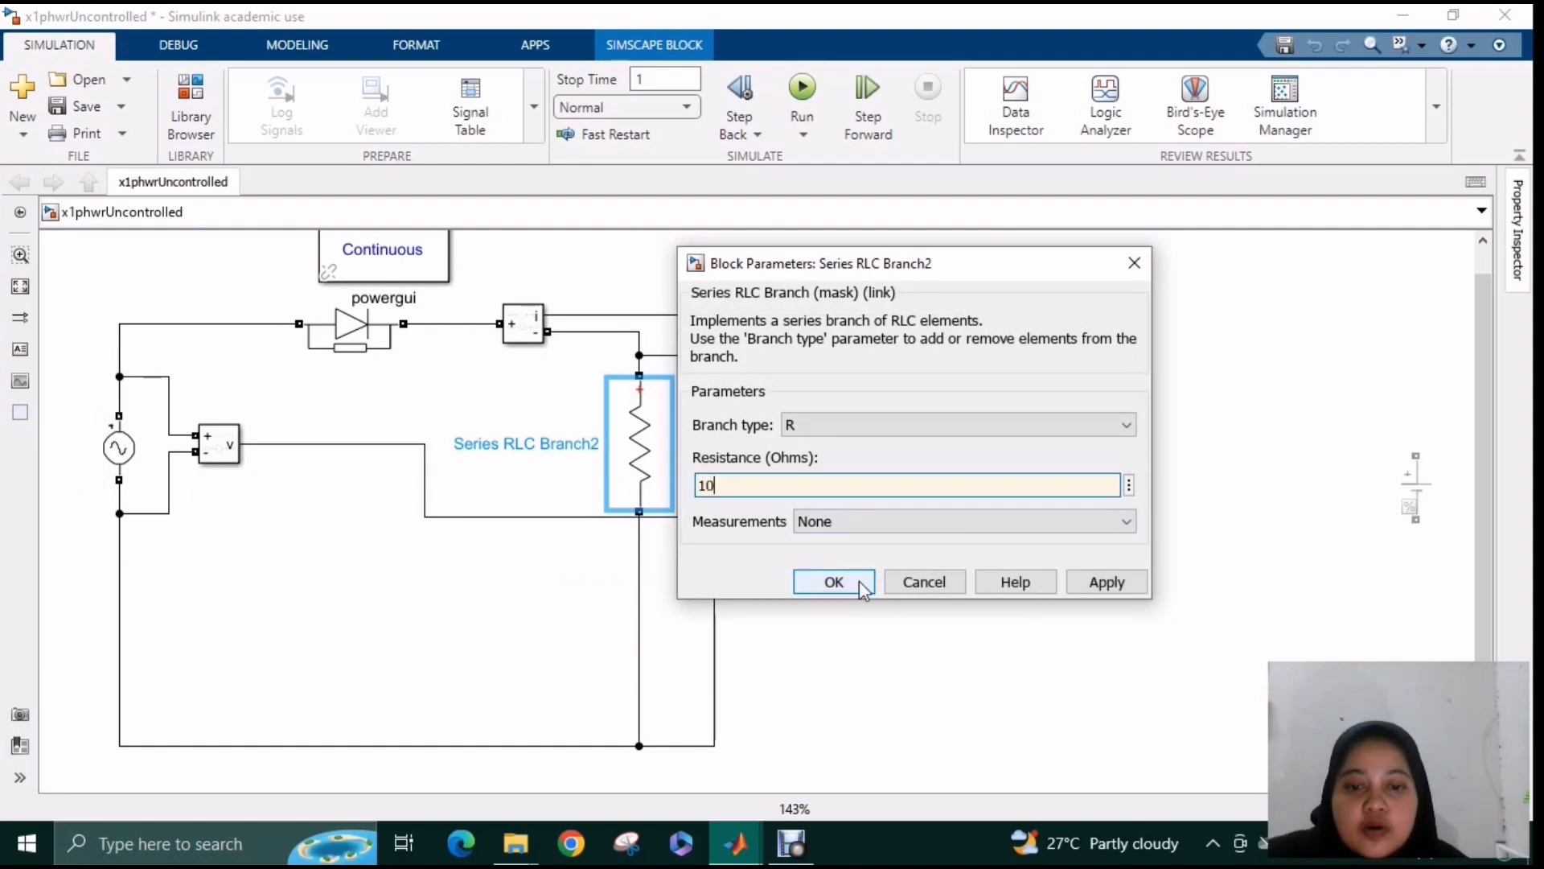
{"action": "left_click", "coordinate": [834, 581]}
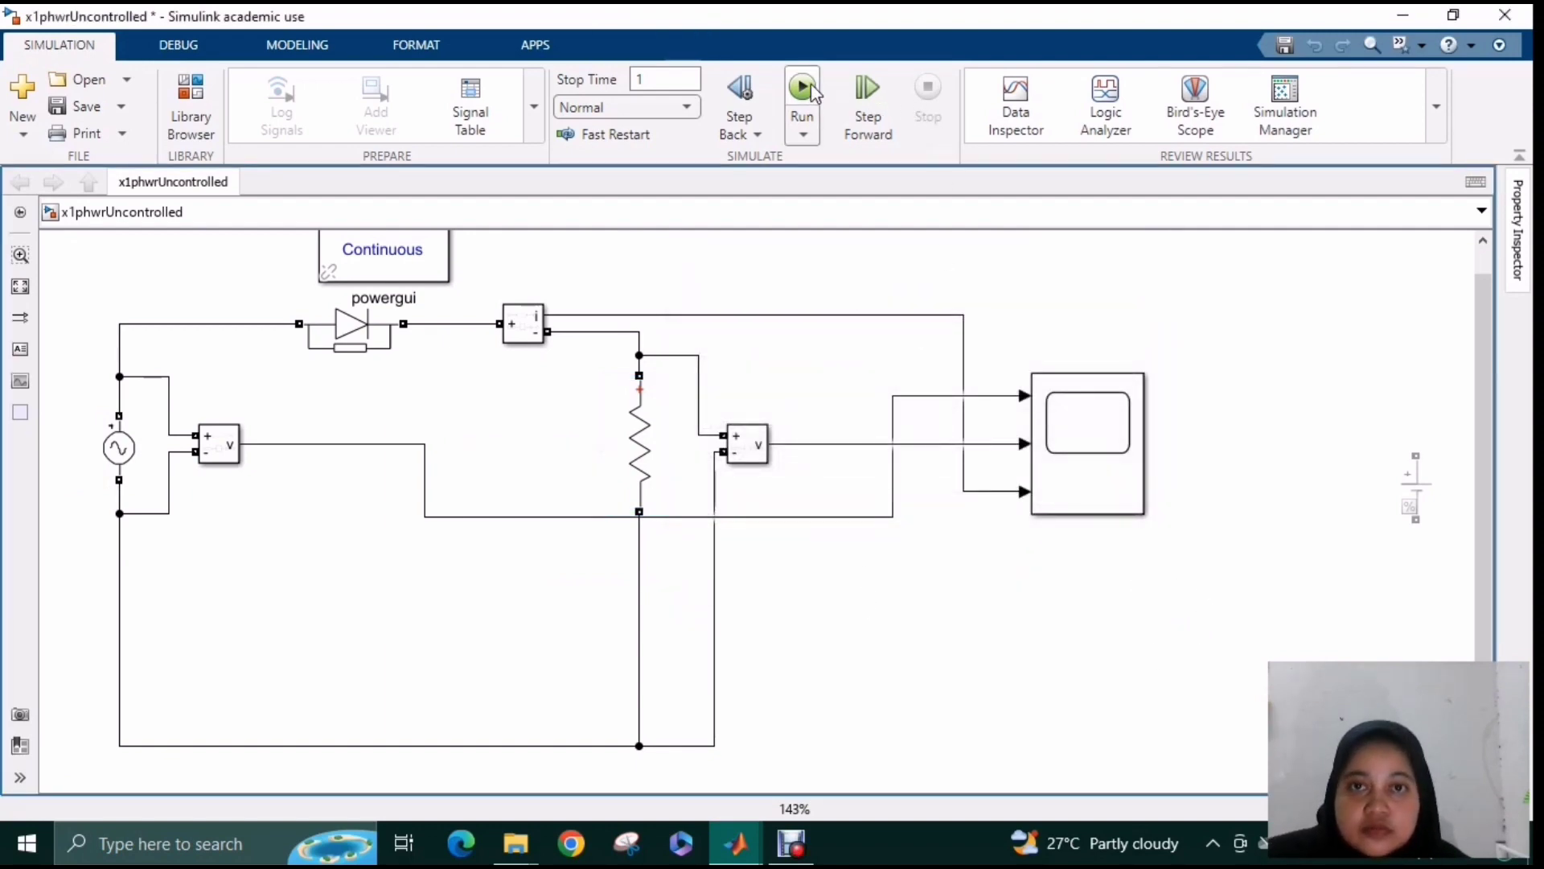
{"action": "double_click", "coordinate": [1113, 471]}
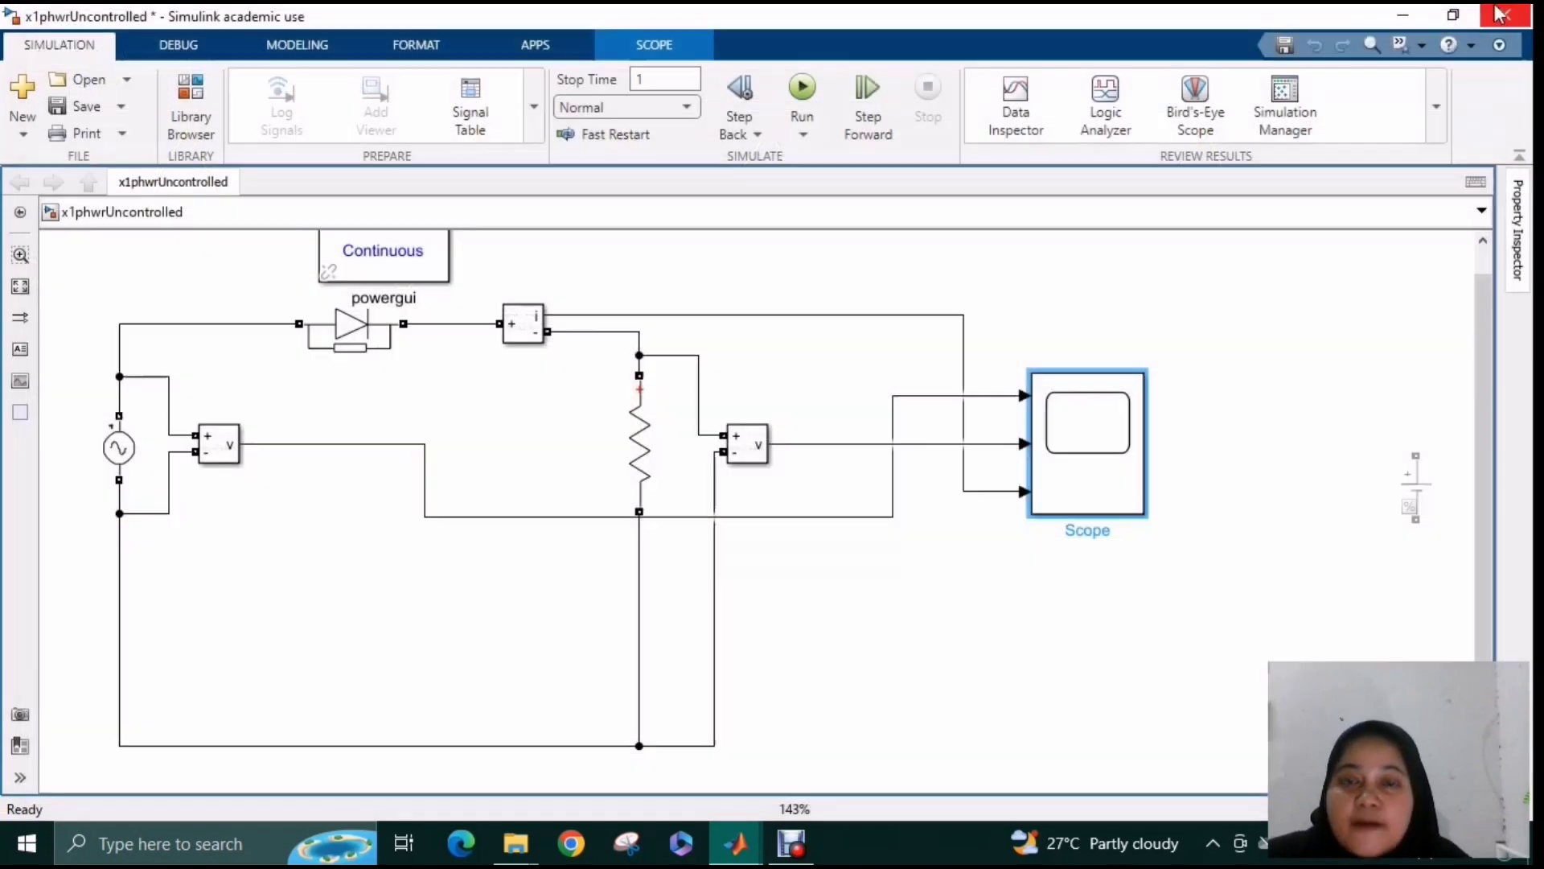
{"action": "left_click", "coordinate": [1507, 11]}
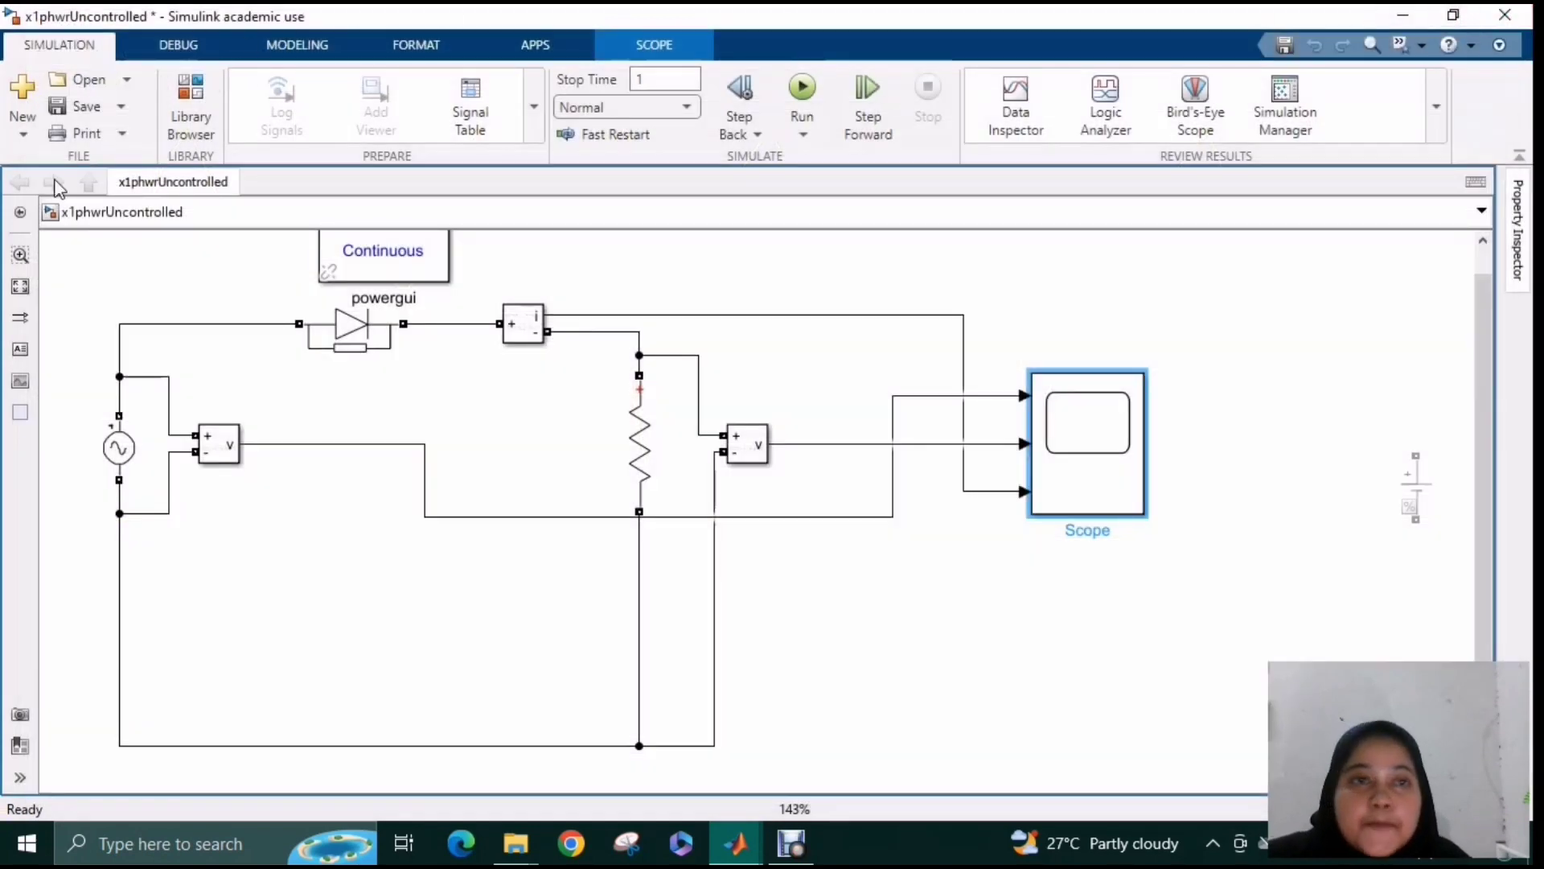
Set the model's variable-step solver to discrete (no continuous states) in the configuration parameters.
{"action": "left_click", "coordinate": [534, 106]}
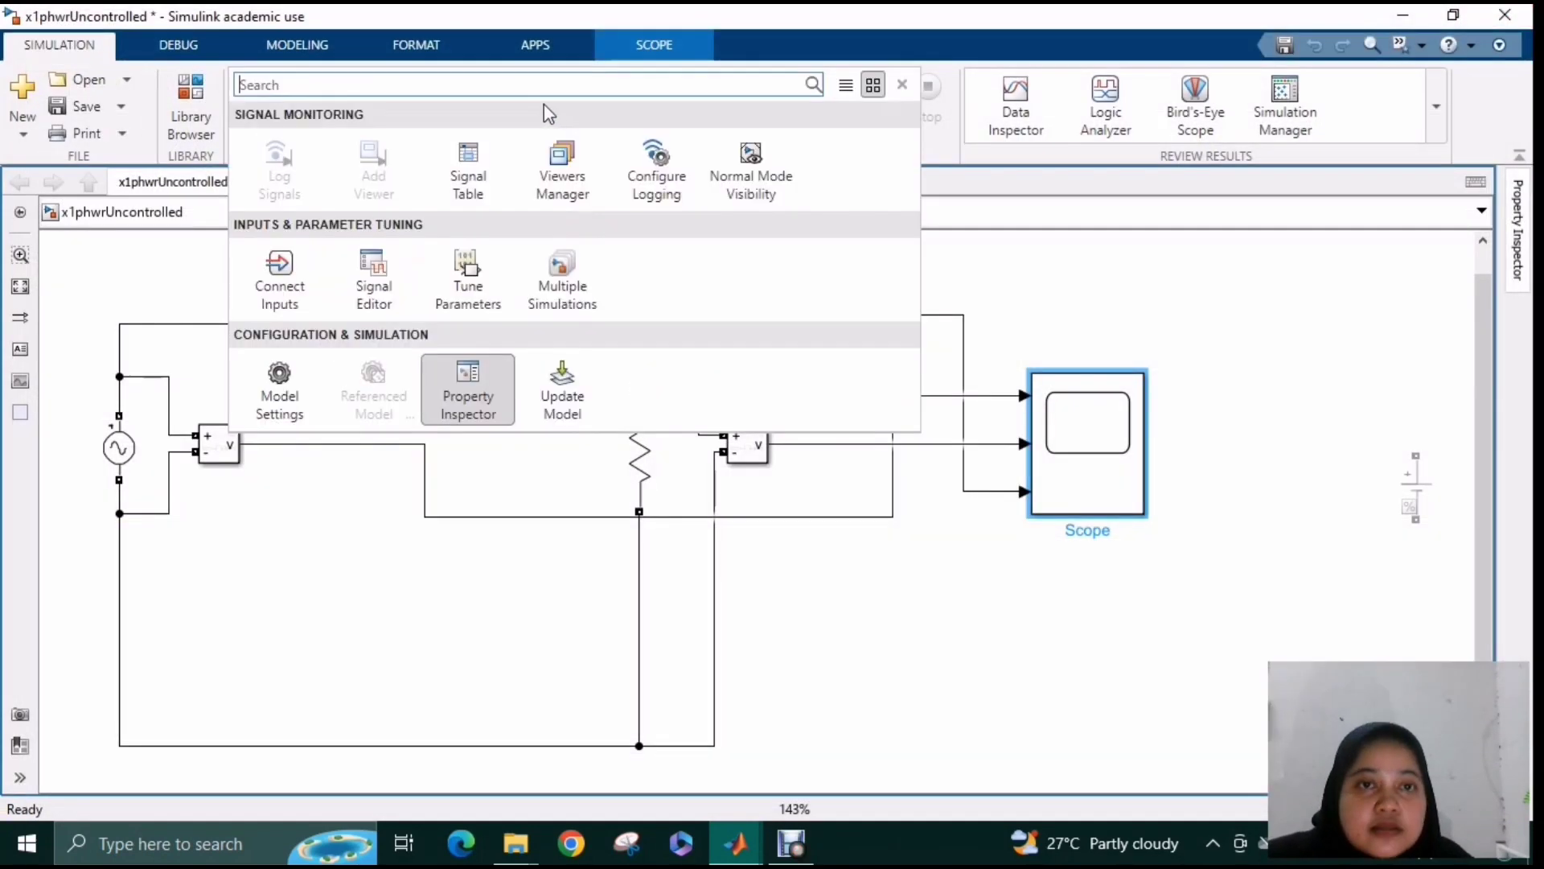
{"action": "left_click", "coordinate": [286, 402]}
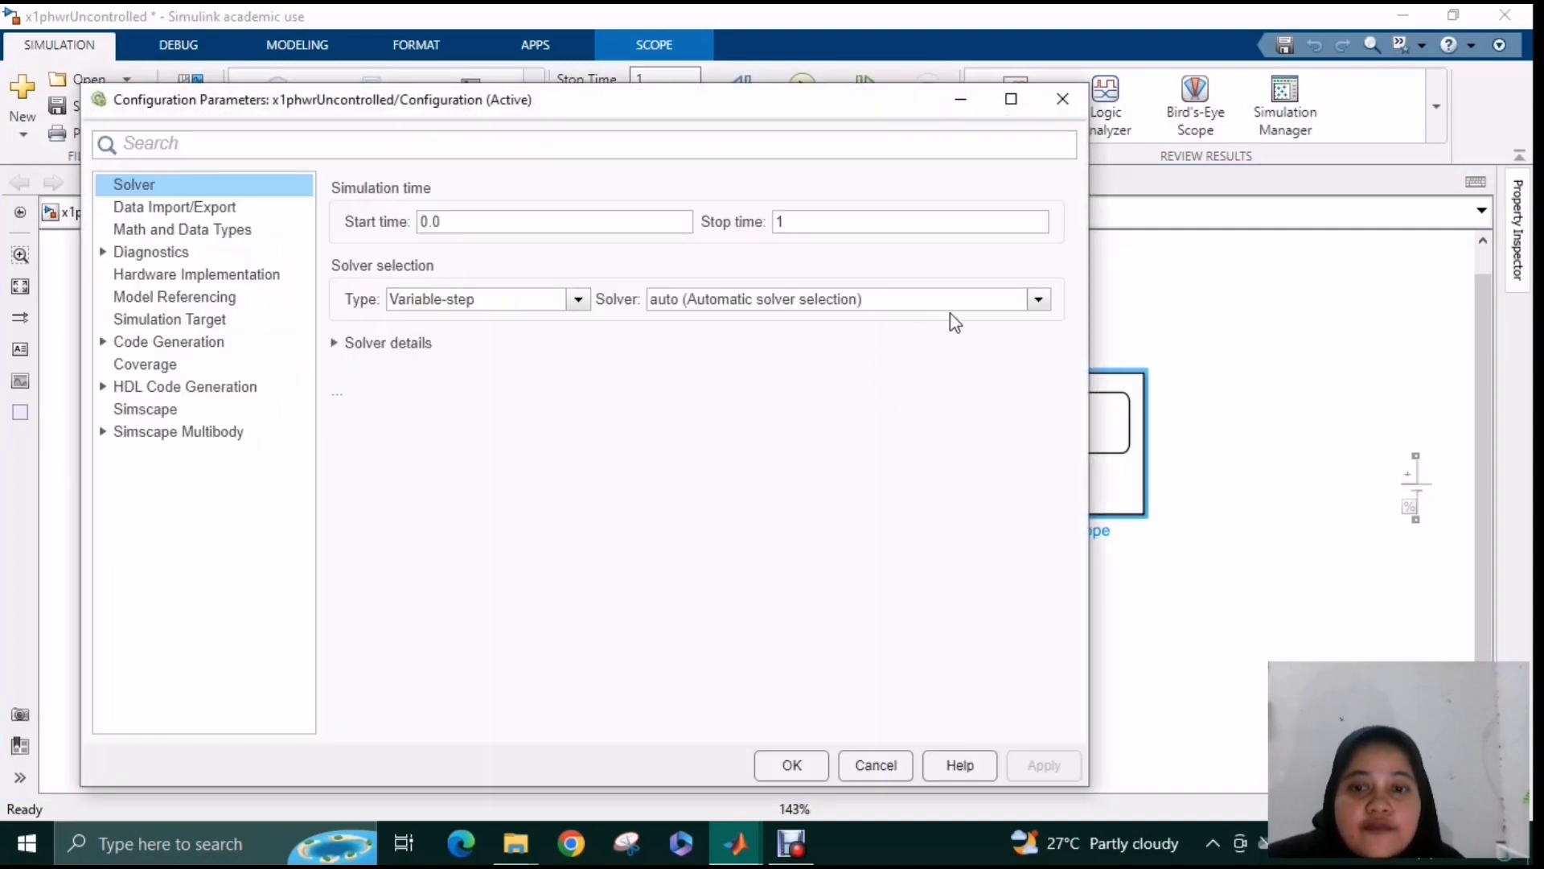
{"action": "left_click", "coordinate": [1047, 308]}
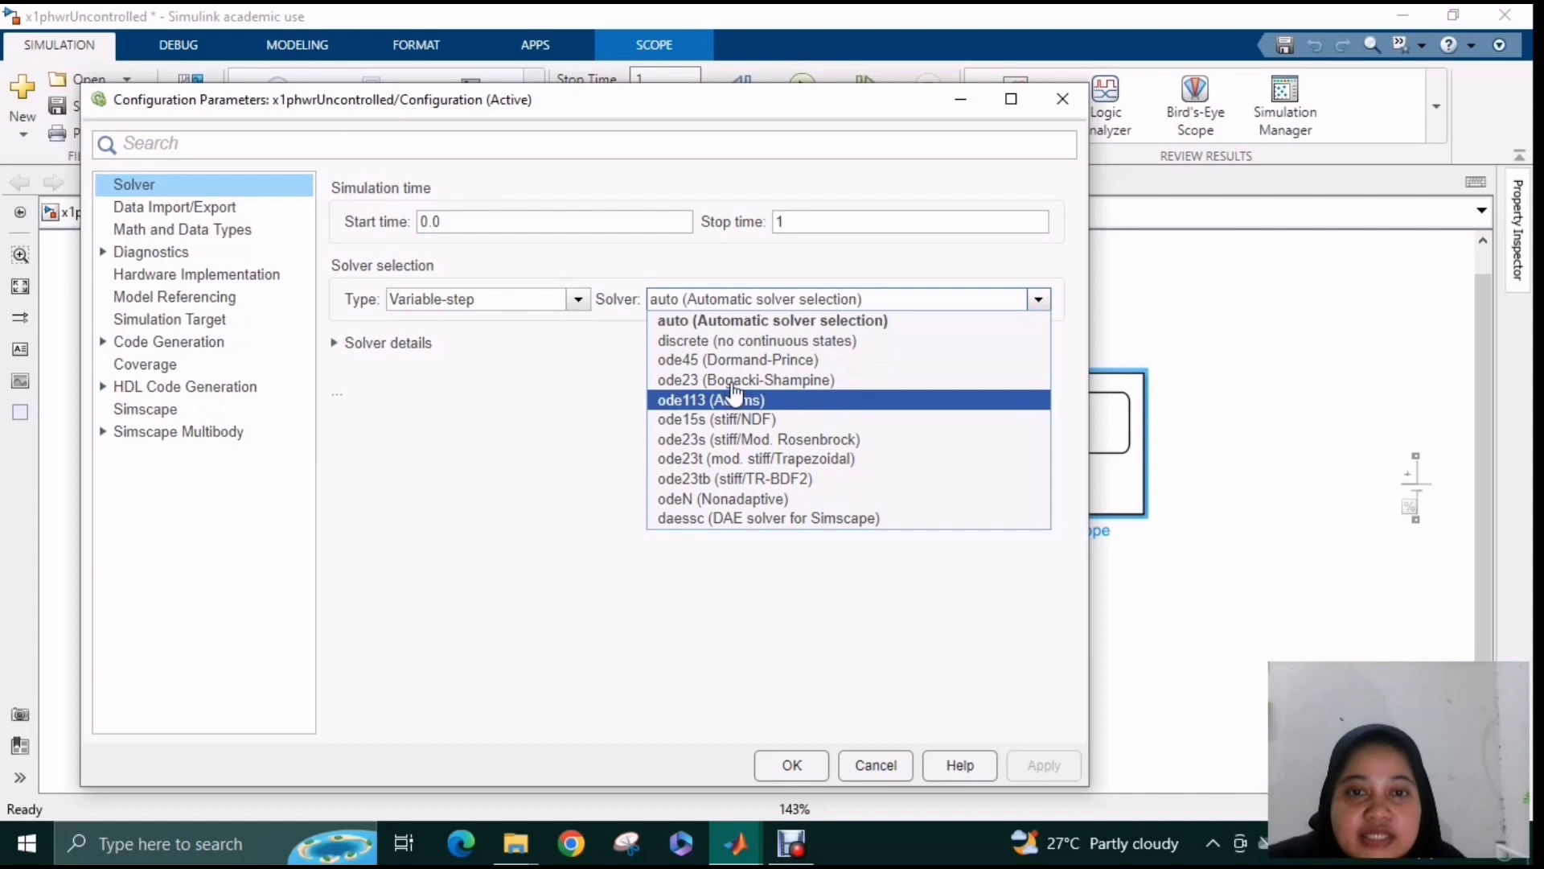
{"action": "left_click", "coordinate": [733, 341]}
{"action": "left_click", "coordinate": [816, 768]}
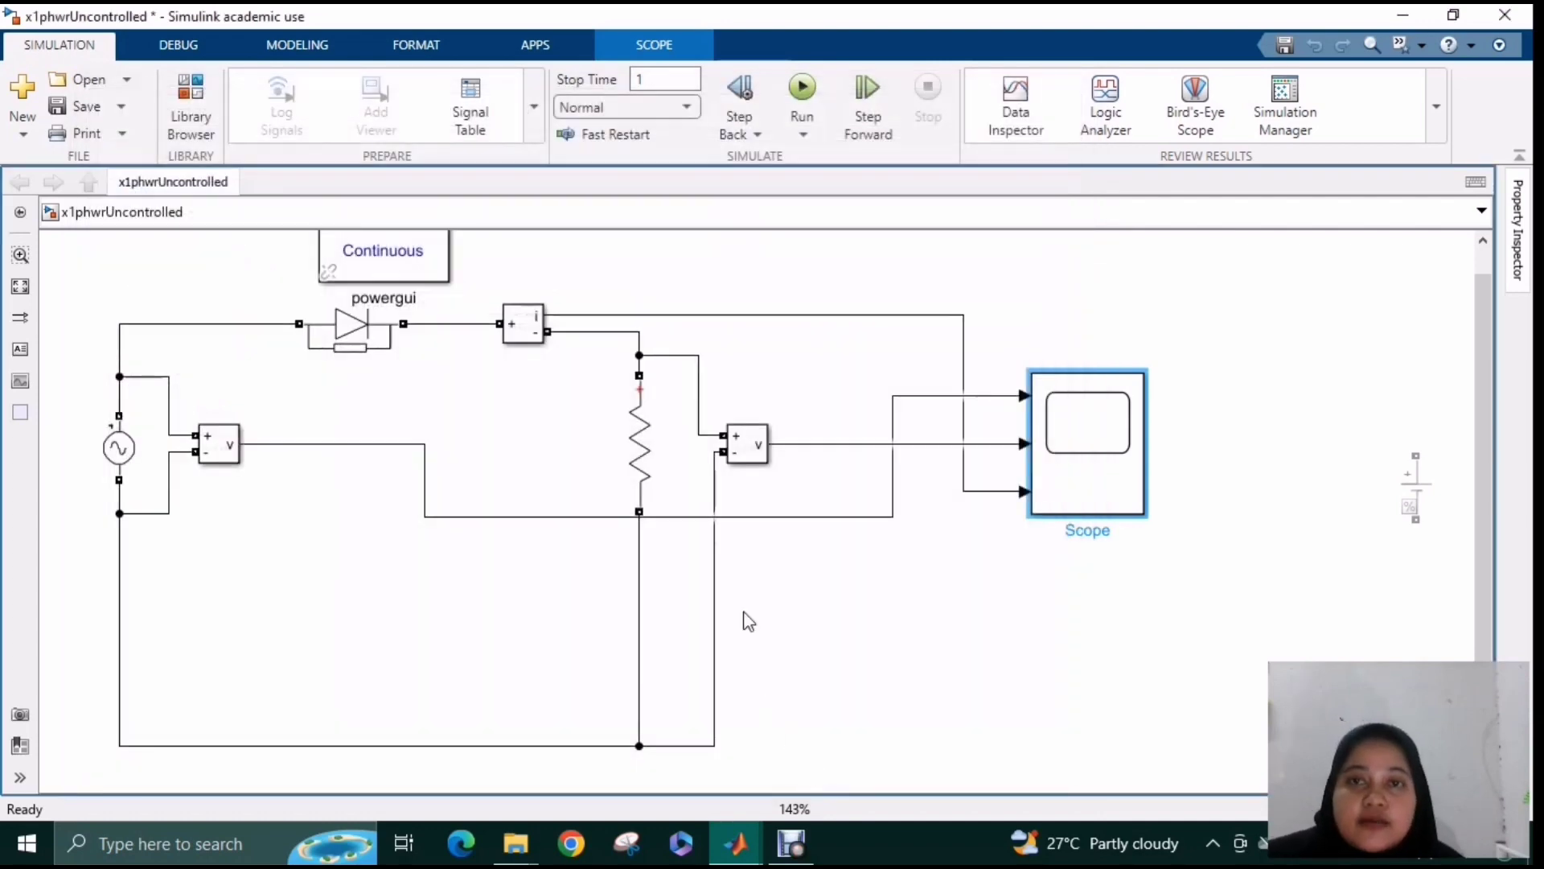
Change the simulation type of the powergui block to Discrete.
{"action": "double_click", "coordinate": [407, 279]}
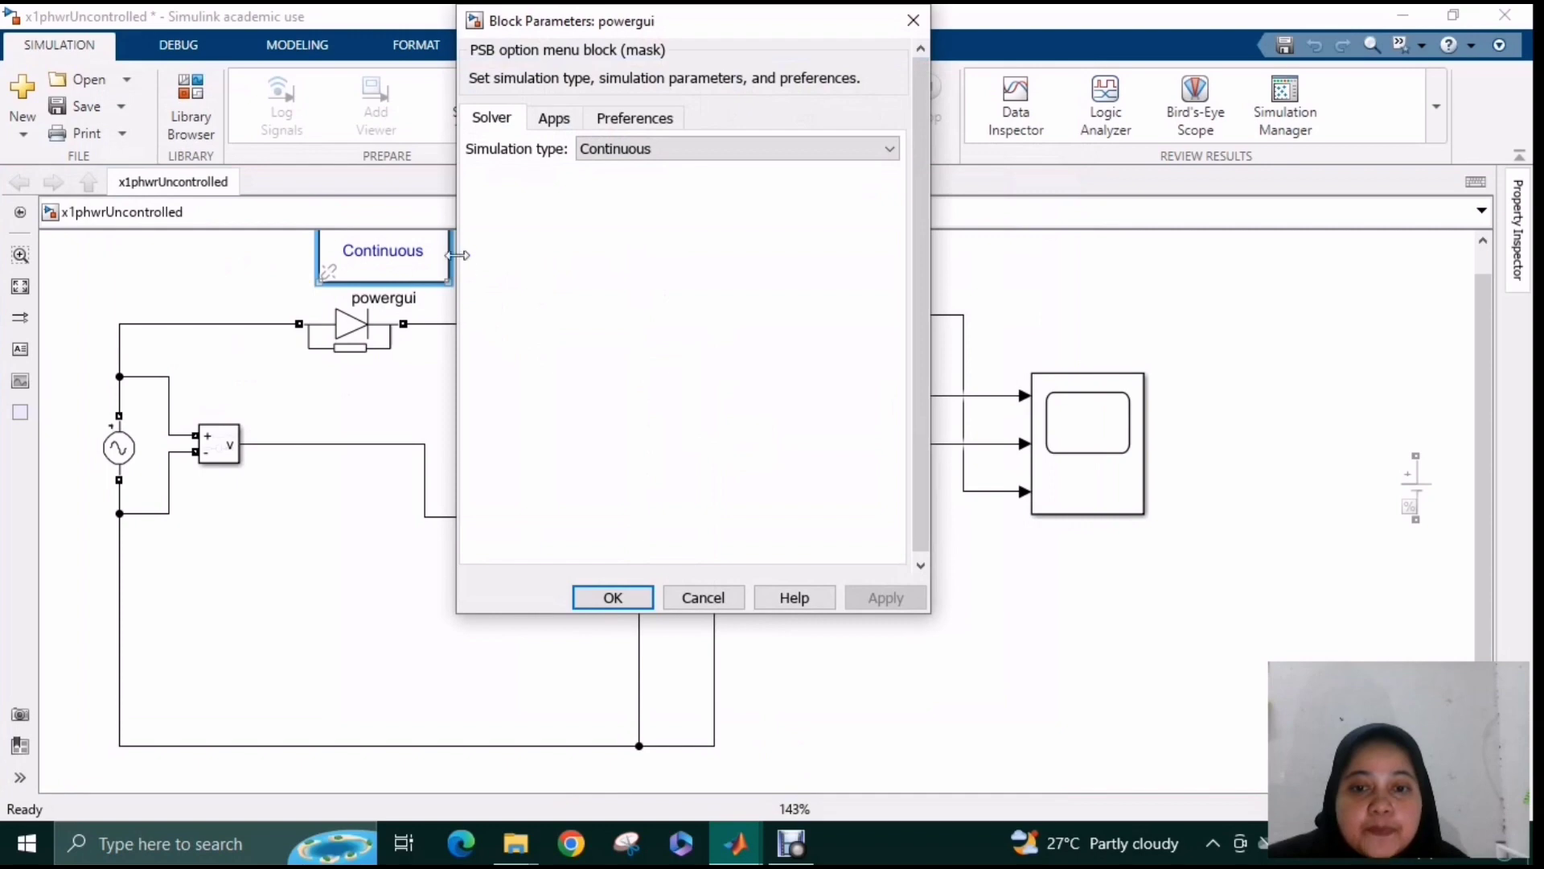
{"action": "left_click", "coordinate": [632, 148]}
{"action": "left_click", "coordinate": [656, 189]}
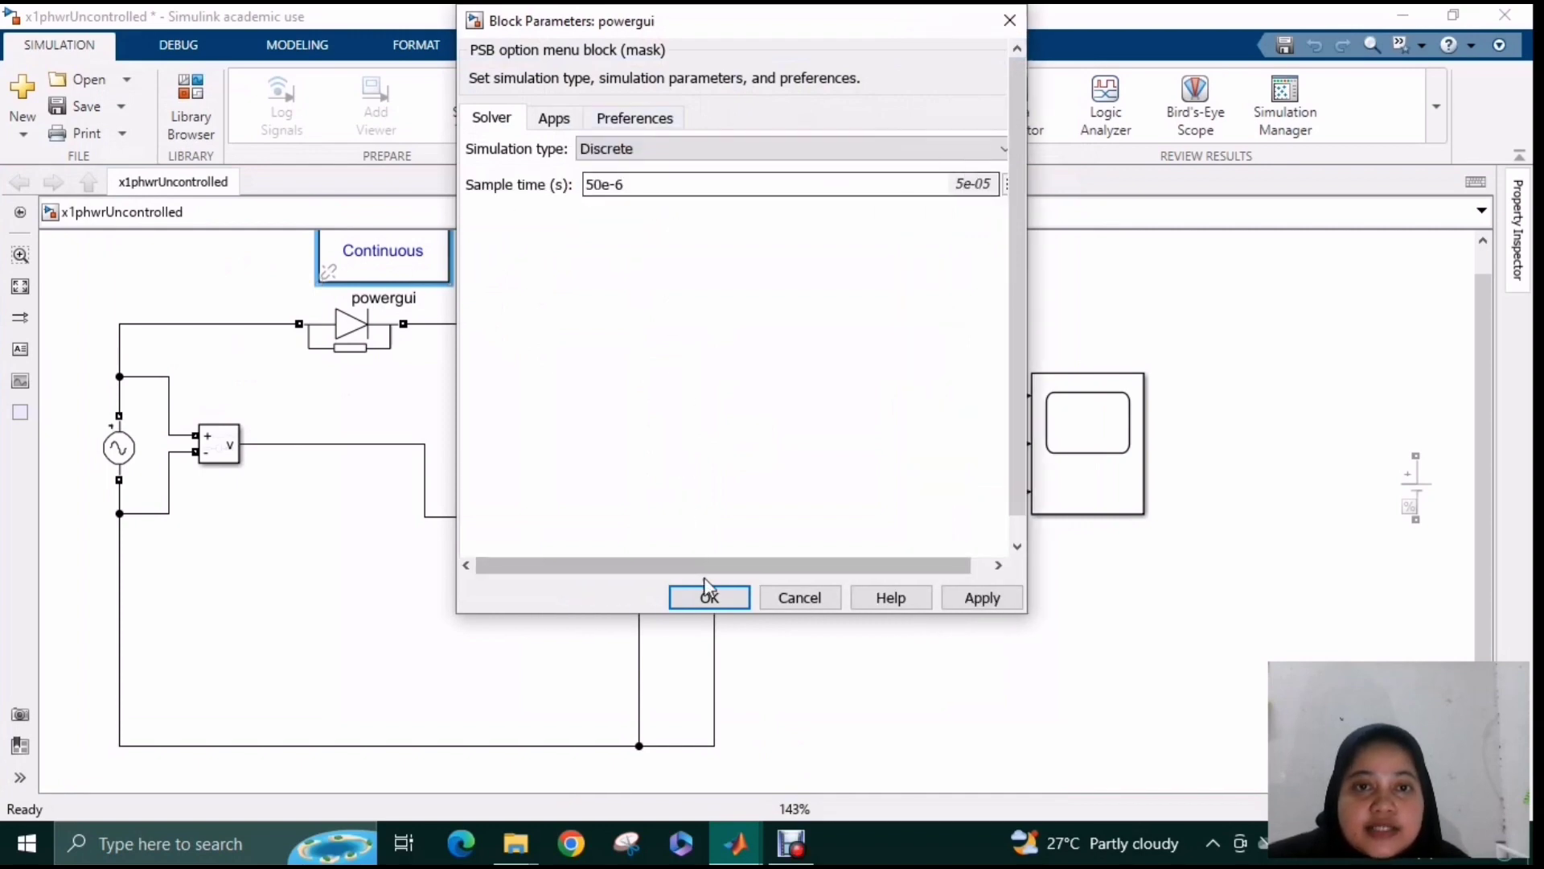
{"action": "left_click", "coordinate": [721, 591]}
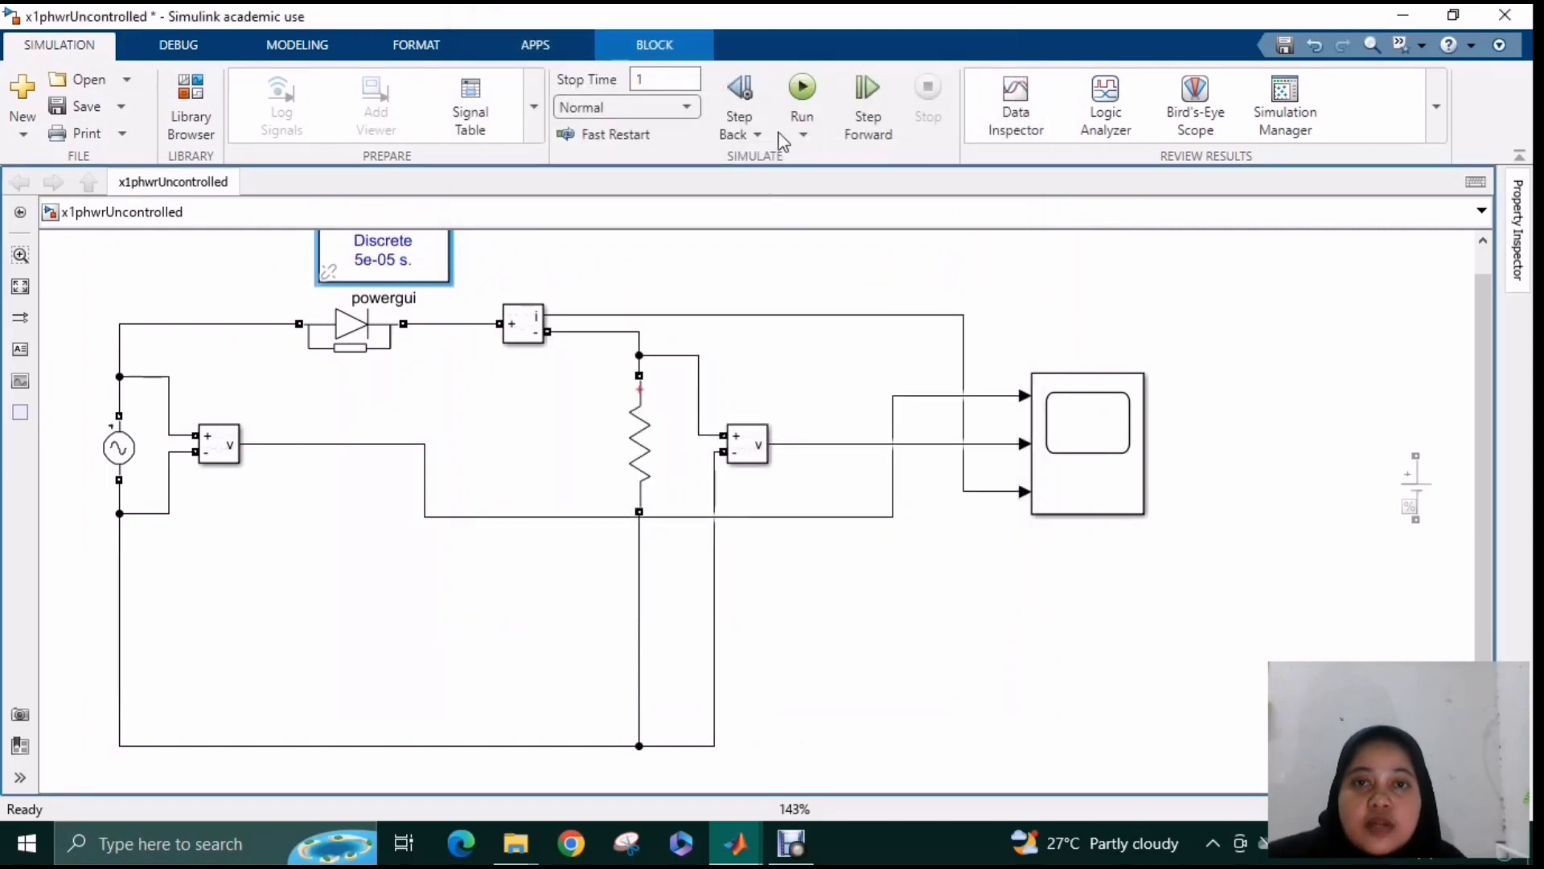
Run the simulation with the resistive load and examine the source voltage, load voltage and current waveforms in the Scope at closer range.
{"action": "left_click", "coordinate": [801, 90]}
{"action": "double_click", "coordinate": [1113, 420]}
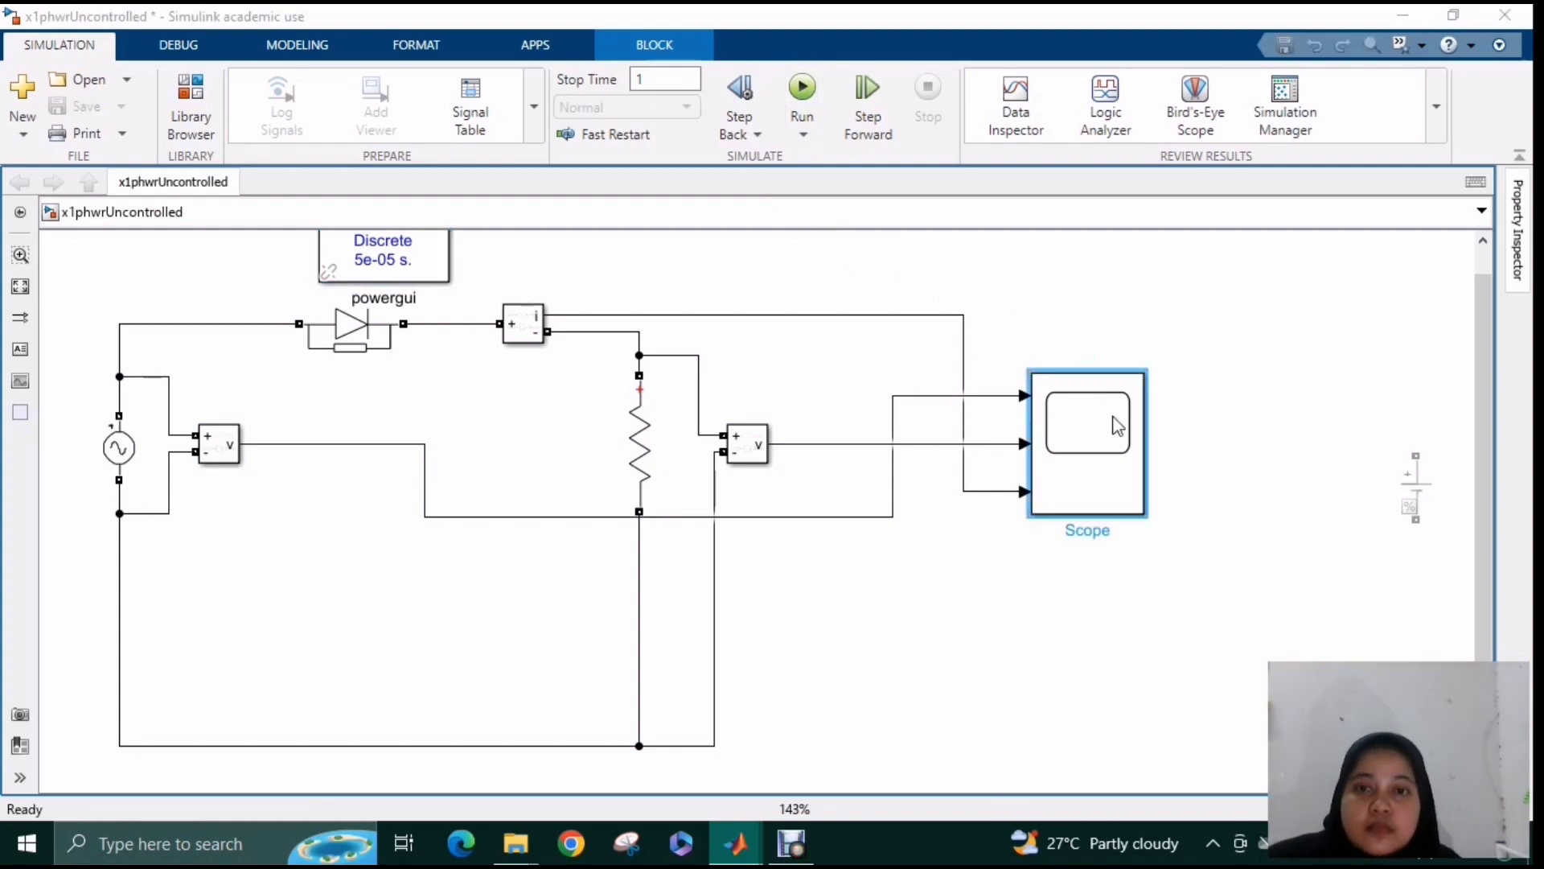
{"action": "left_click", "coordinate": [729, 242]}
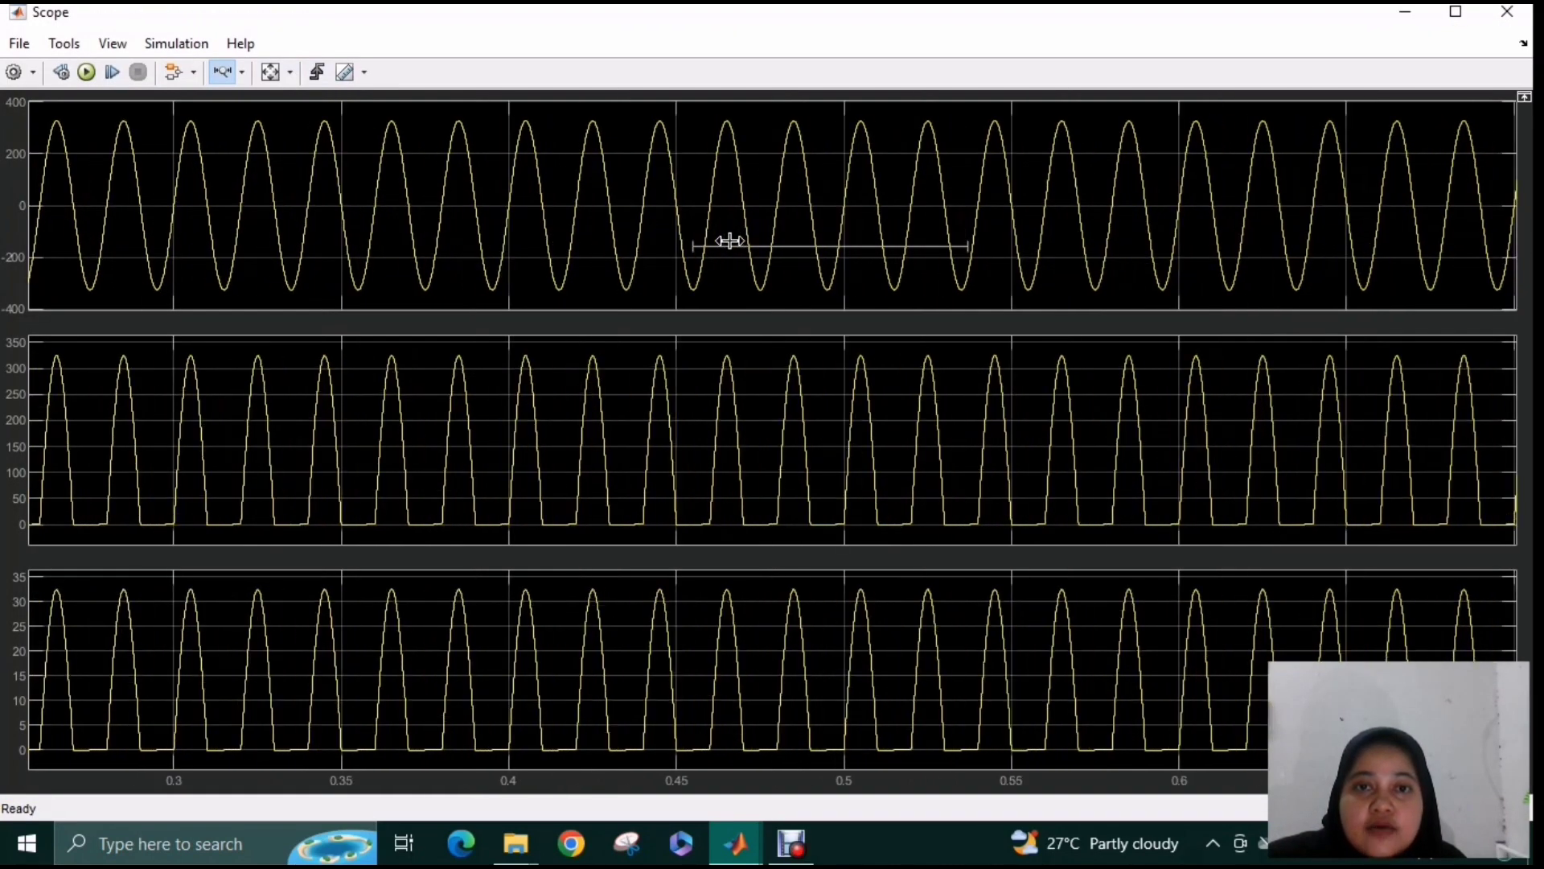
{"action": "left_click", "coordinate": [732, 242]}
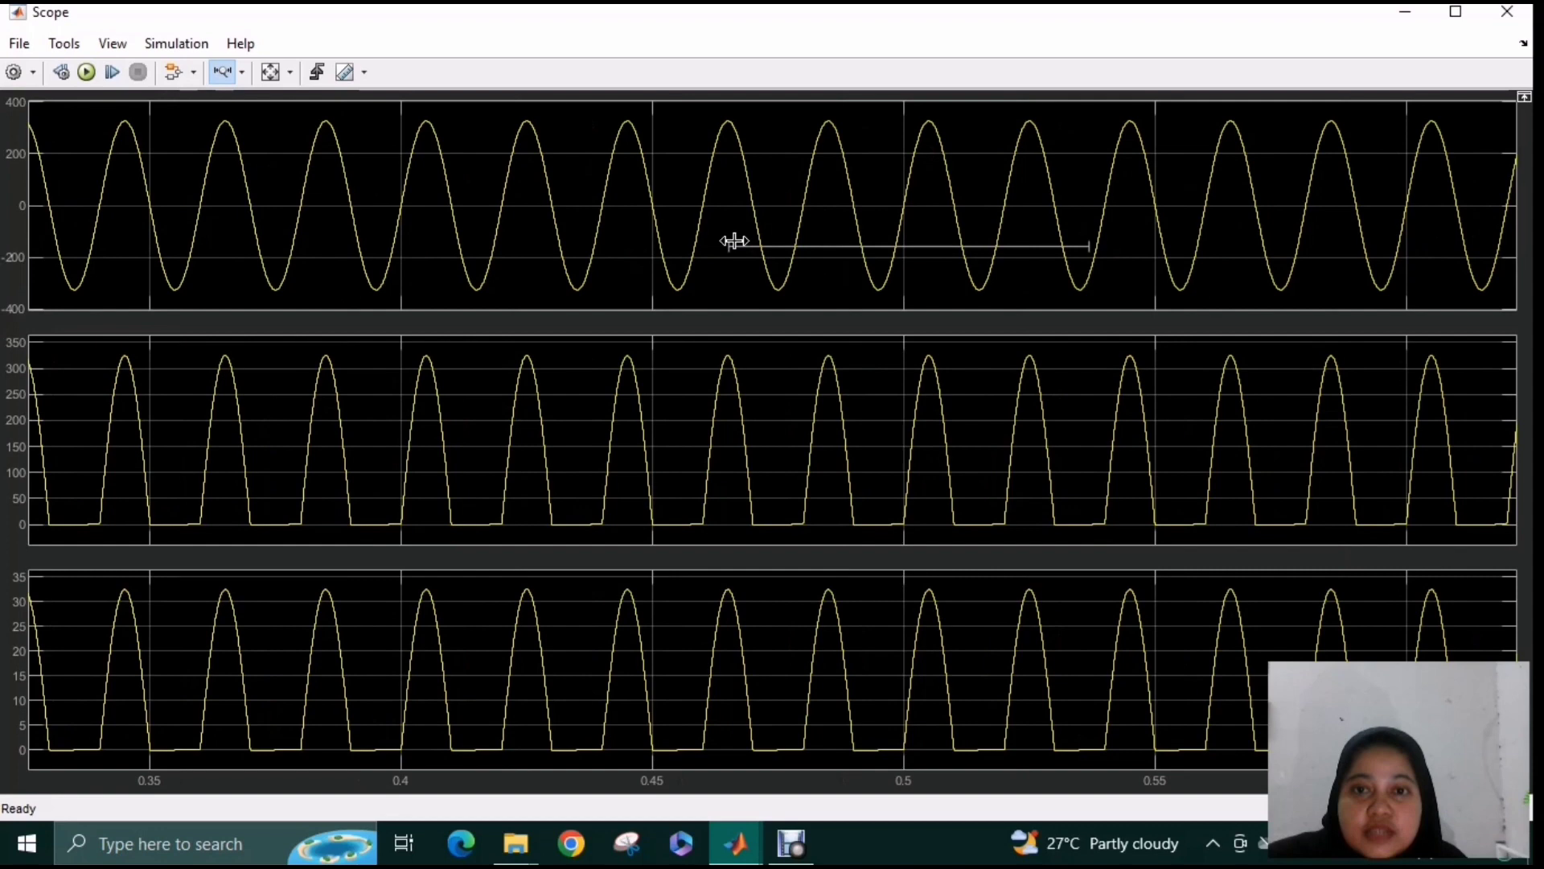
{"action": "left_click", "coordinate": [734, 241]}
{"action": "left_click", "coordinate": [1509, 16]}
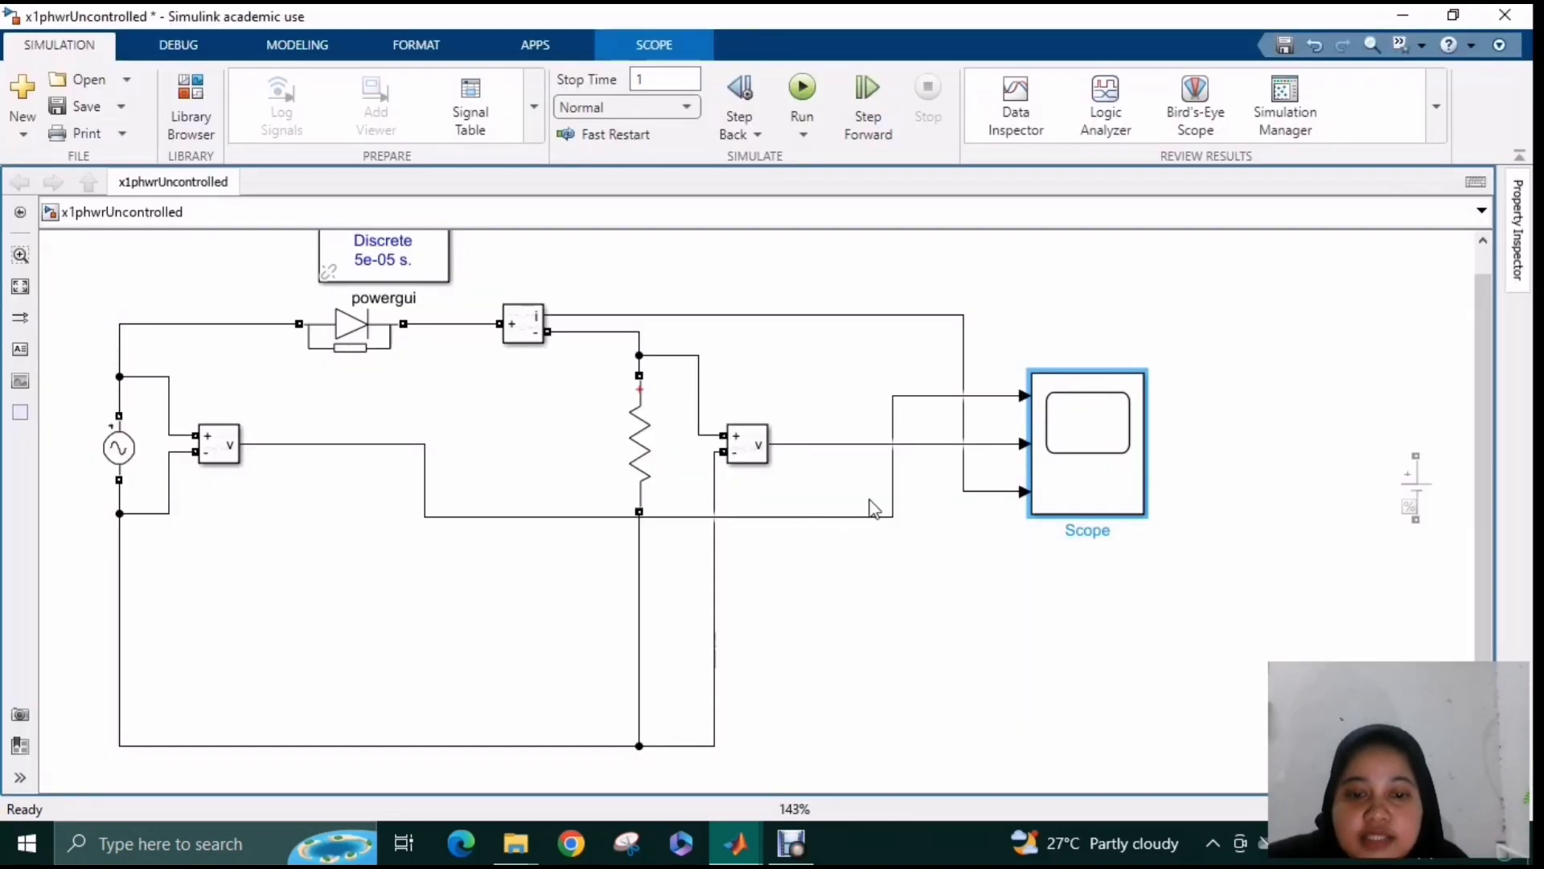
Change the branch type of the Series RLC Branch2 load to RL.
{"action": "double_click", "coordinate": [664, 444]}
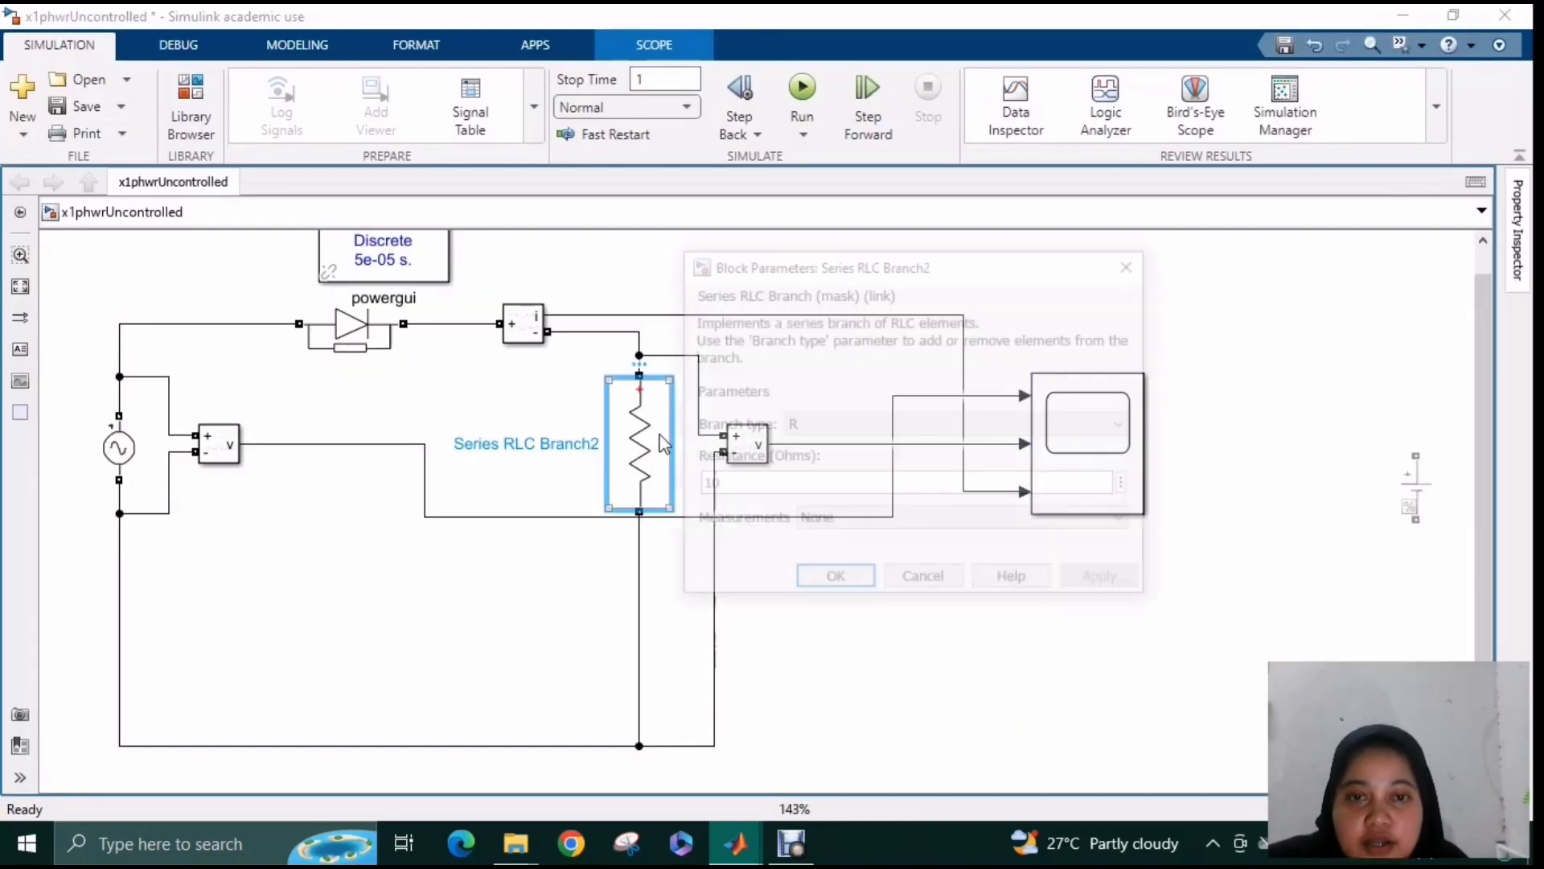
{"action": "left_click", "coordinate": [852, 426]}
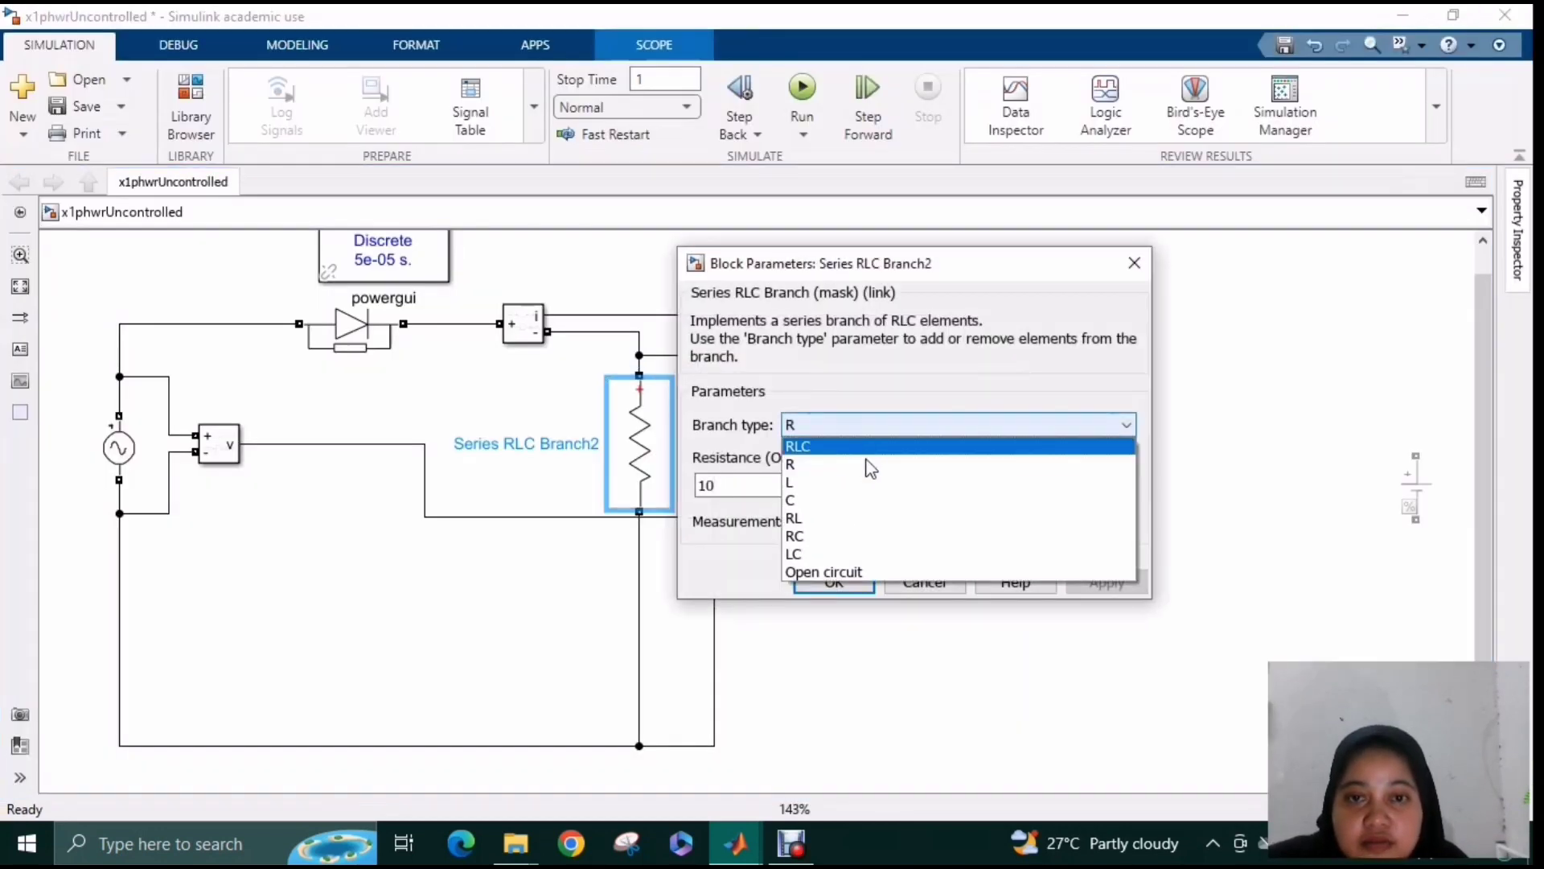
{"action": "left_click", "coordinate": [852, 518]}
{"action": "left_click", "coordinate": [834, 672]}
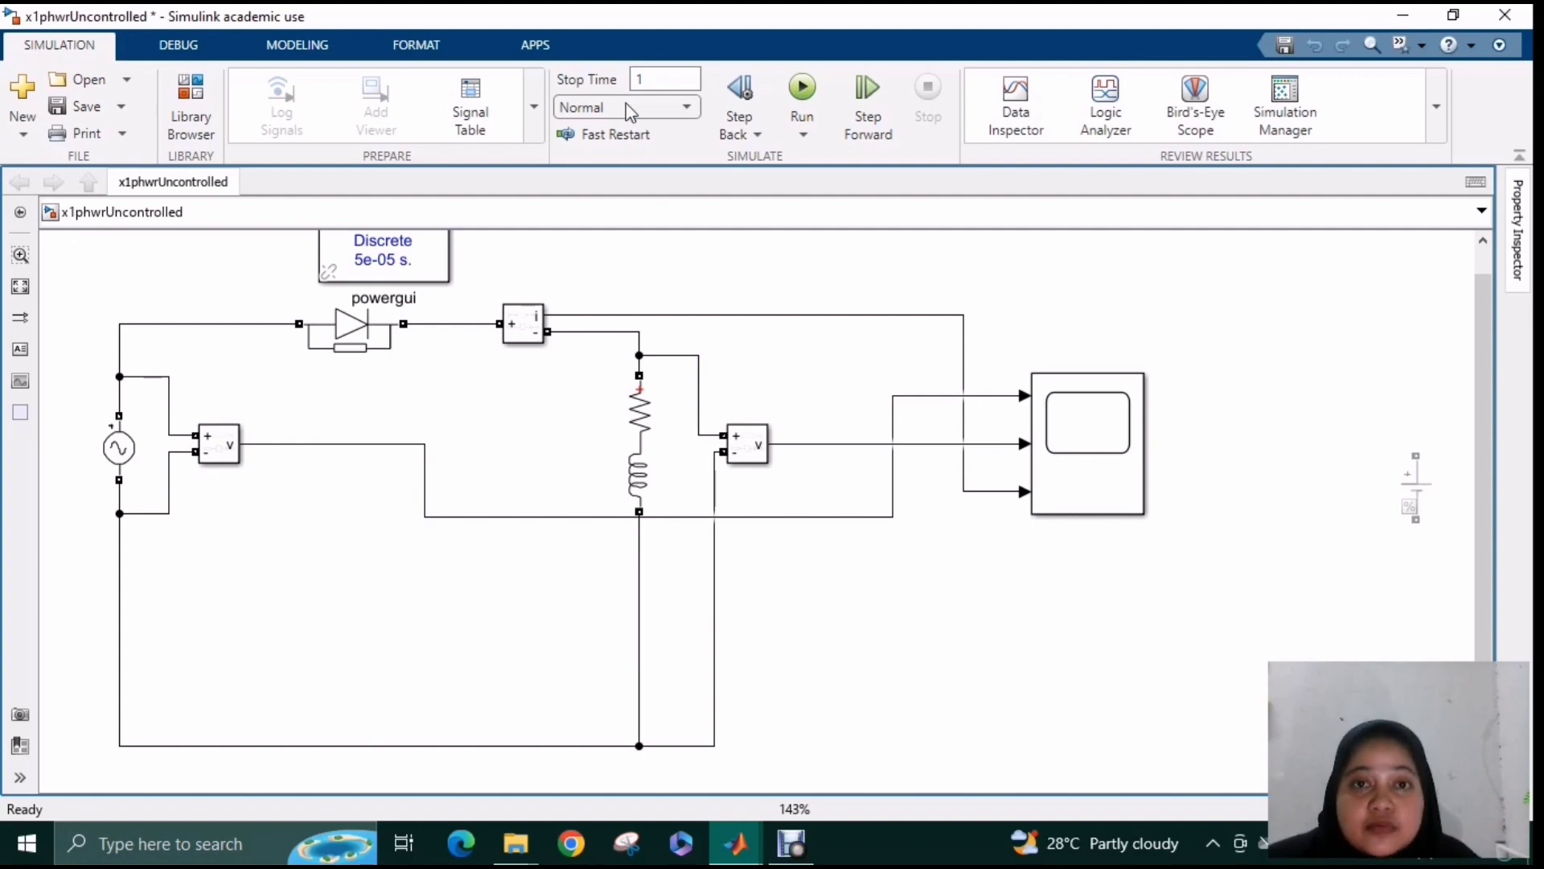
Run the simulation with the RL load and inspect the Scope waveforms closely around the end of each conduction interval.
{"action": "left_click", "coordinate": [810, 103]}
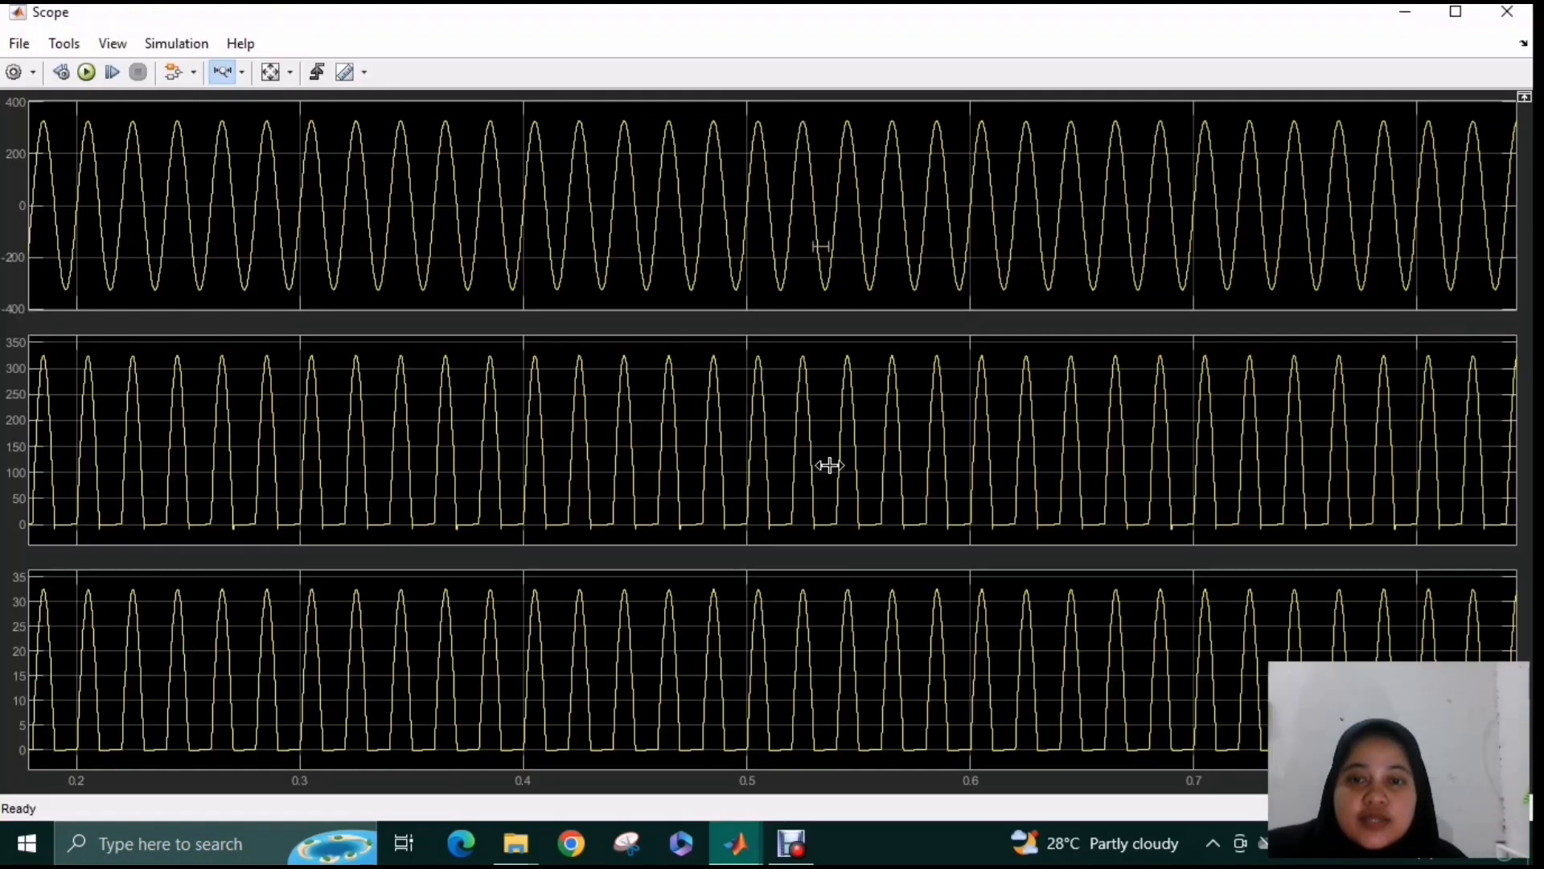
{"action": "left_click", "coordinate": [829, 465]}
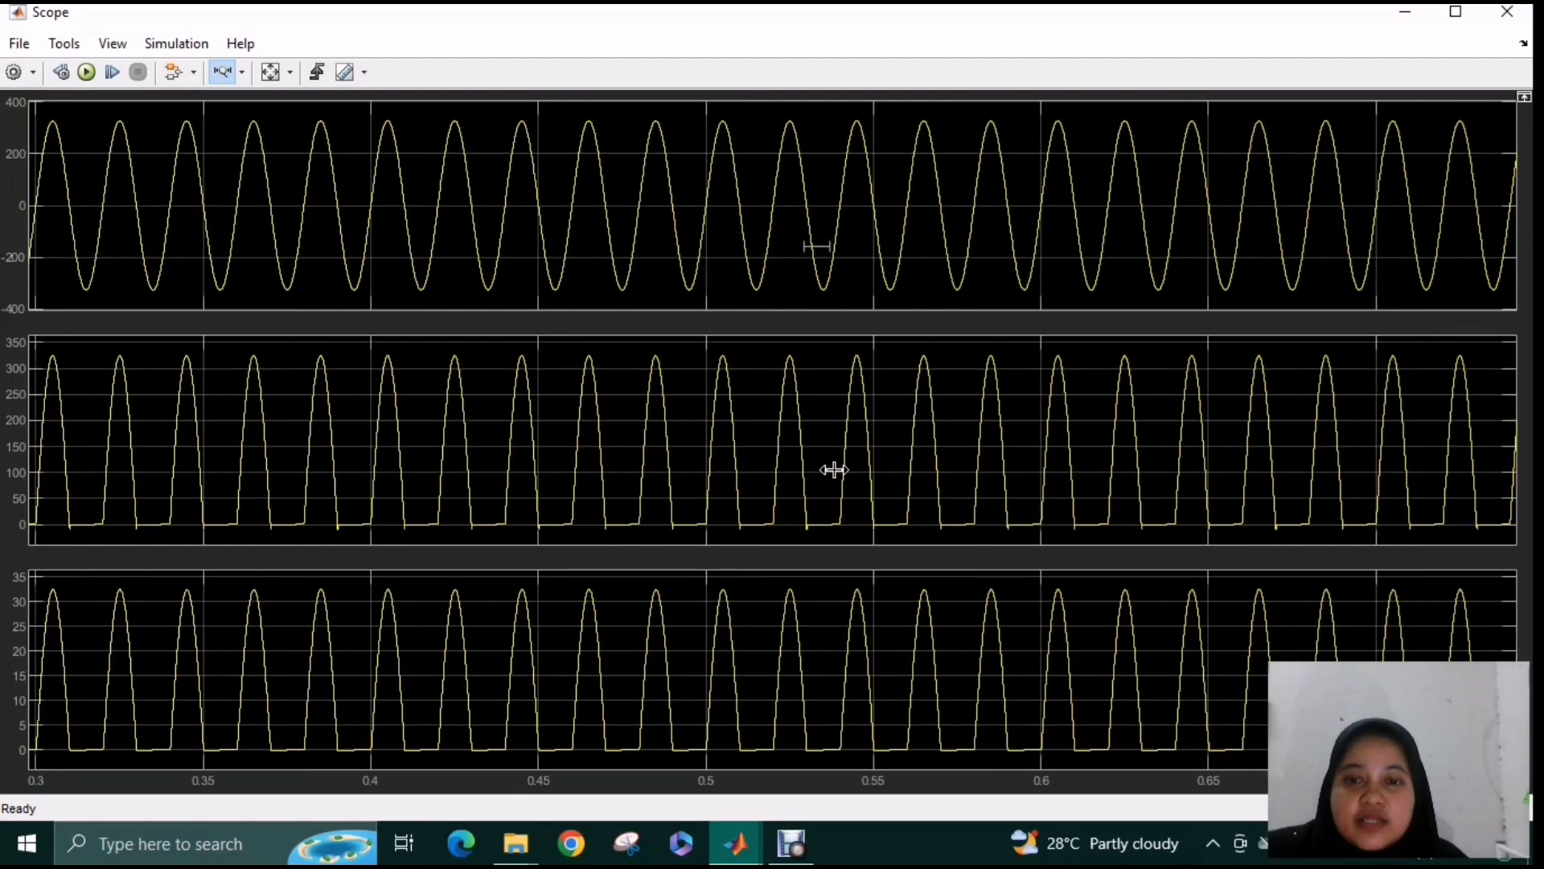
{"action": "left_click", "coordinate": [840, 470]}
{"action": "left_click", "coordinate": [822, 519]}
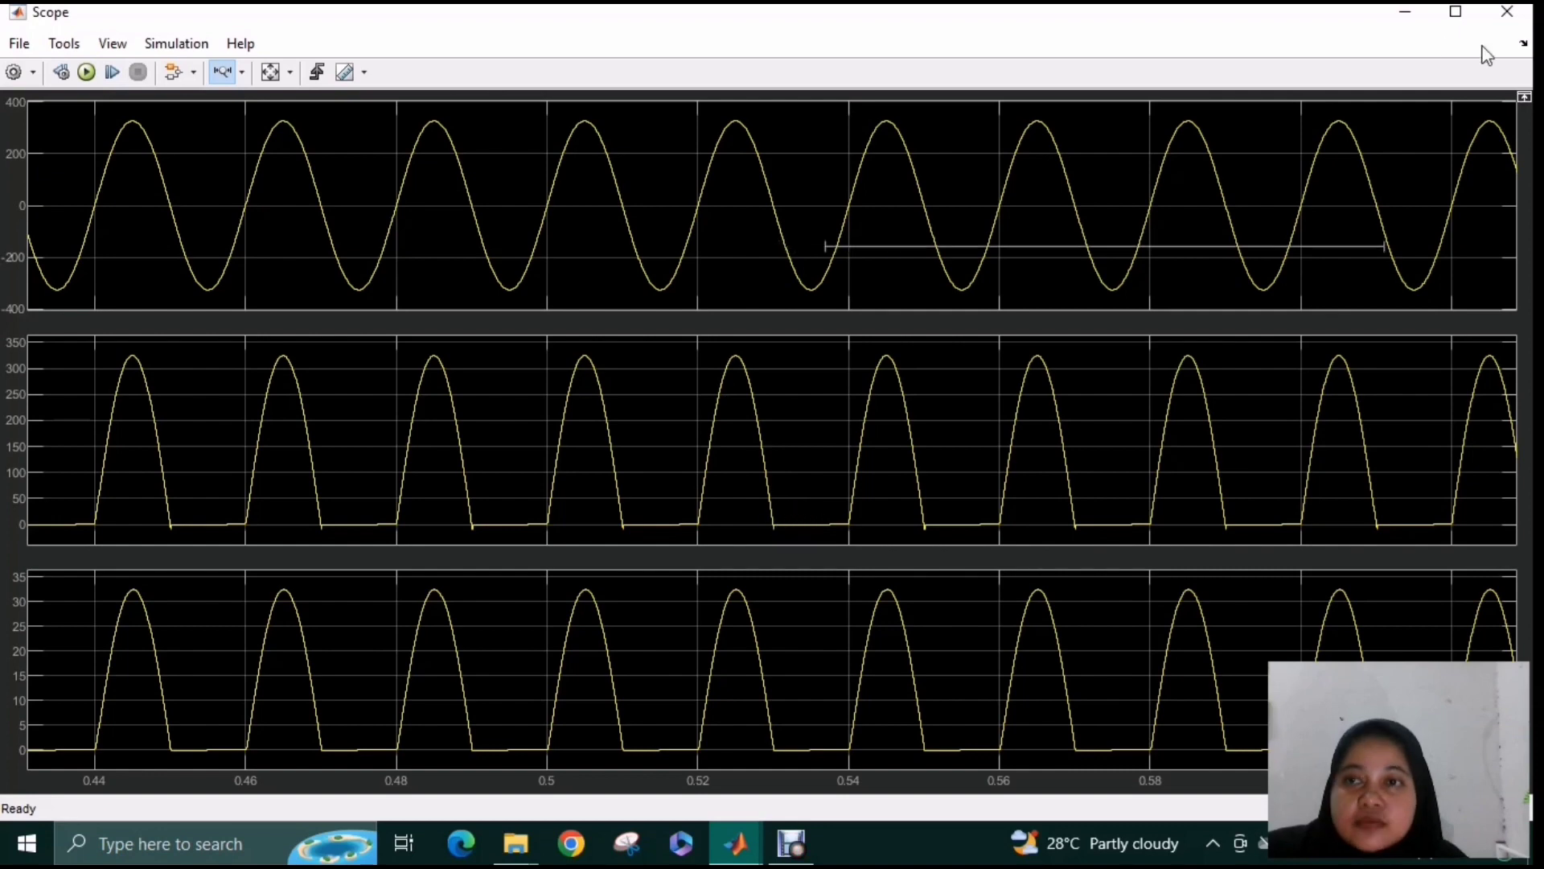
{"action": "left_click", "coordinate": [1527, 13]}
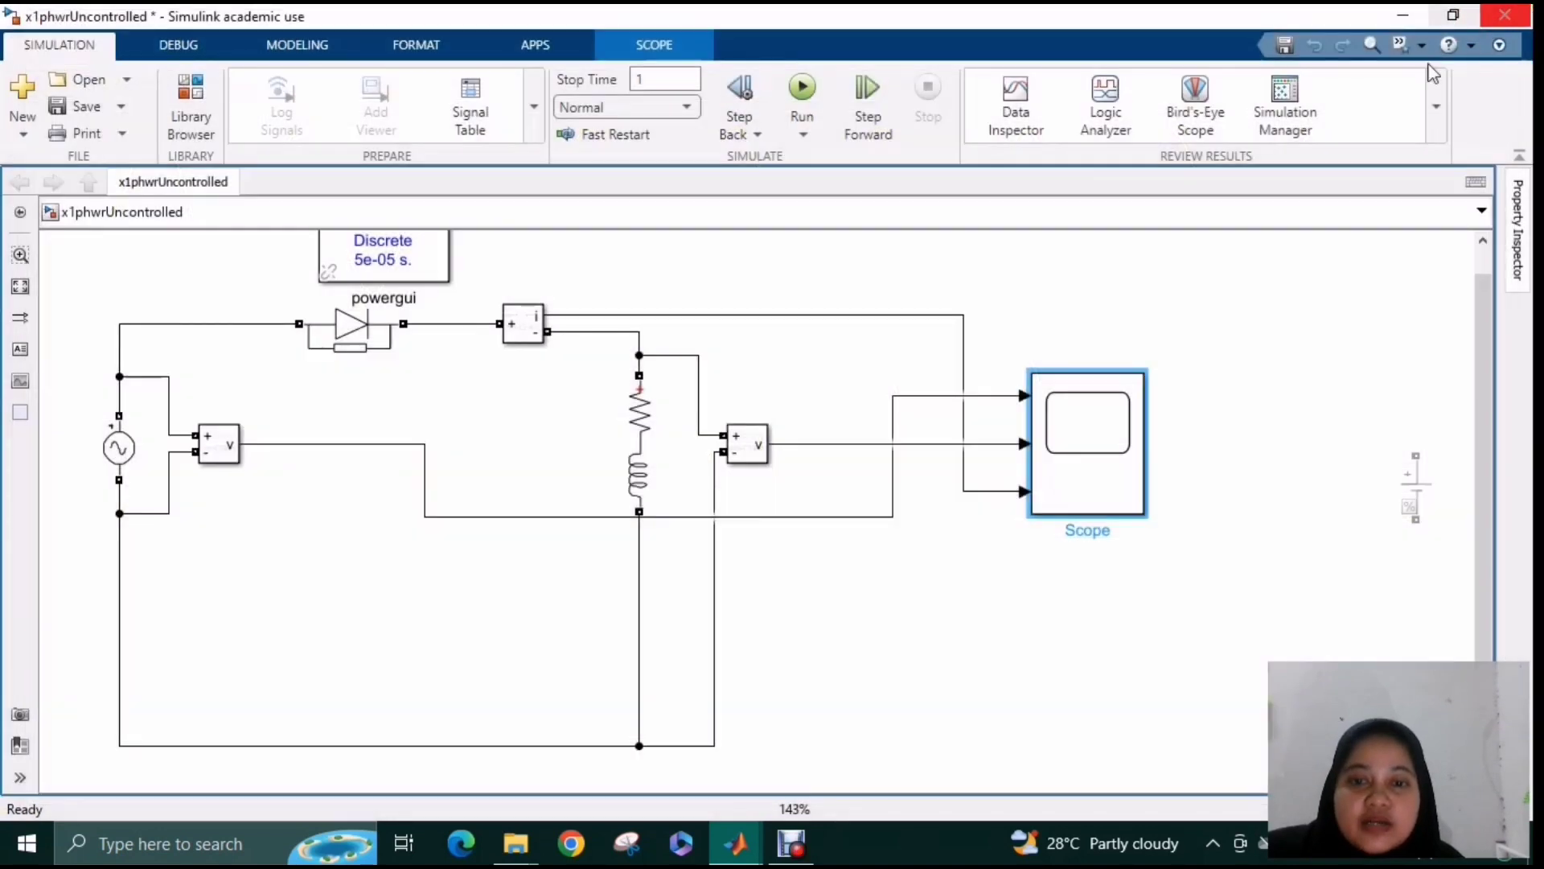
Set the inductance of the Series RLC Branch2 load to 10e-3 H.
{"action": "double_click", "coordinate": [605, 437]}
{"action": "left_click", "coordinate": [861, 587]}
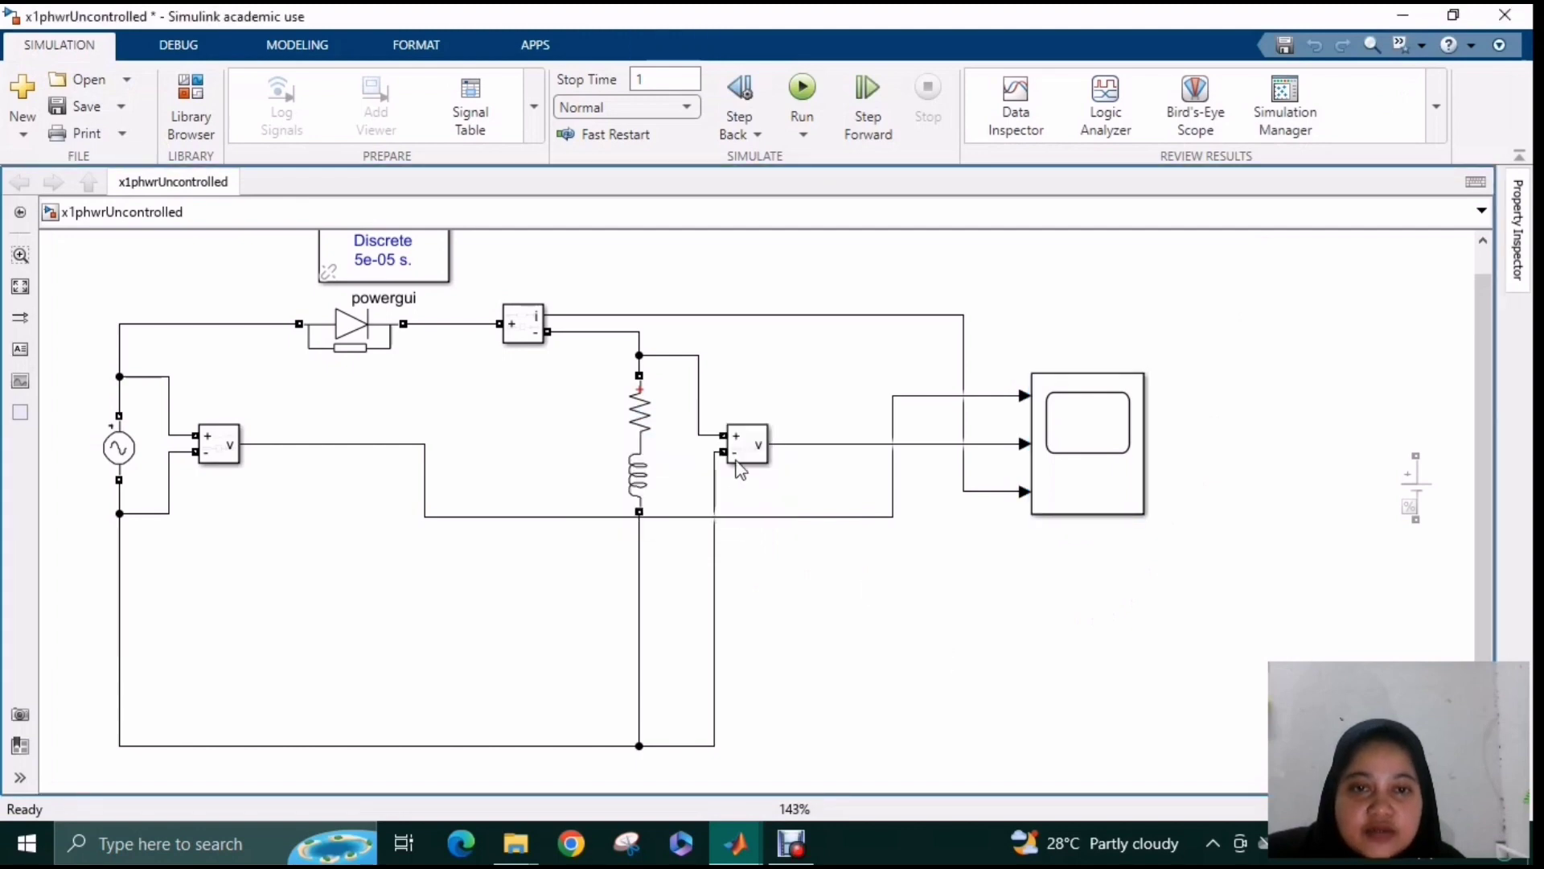
{"action": "double_click", "coordinate": [655, 459]}
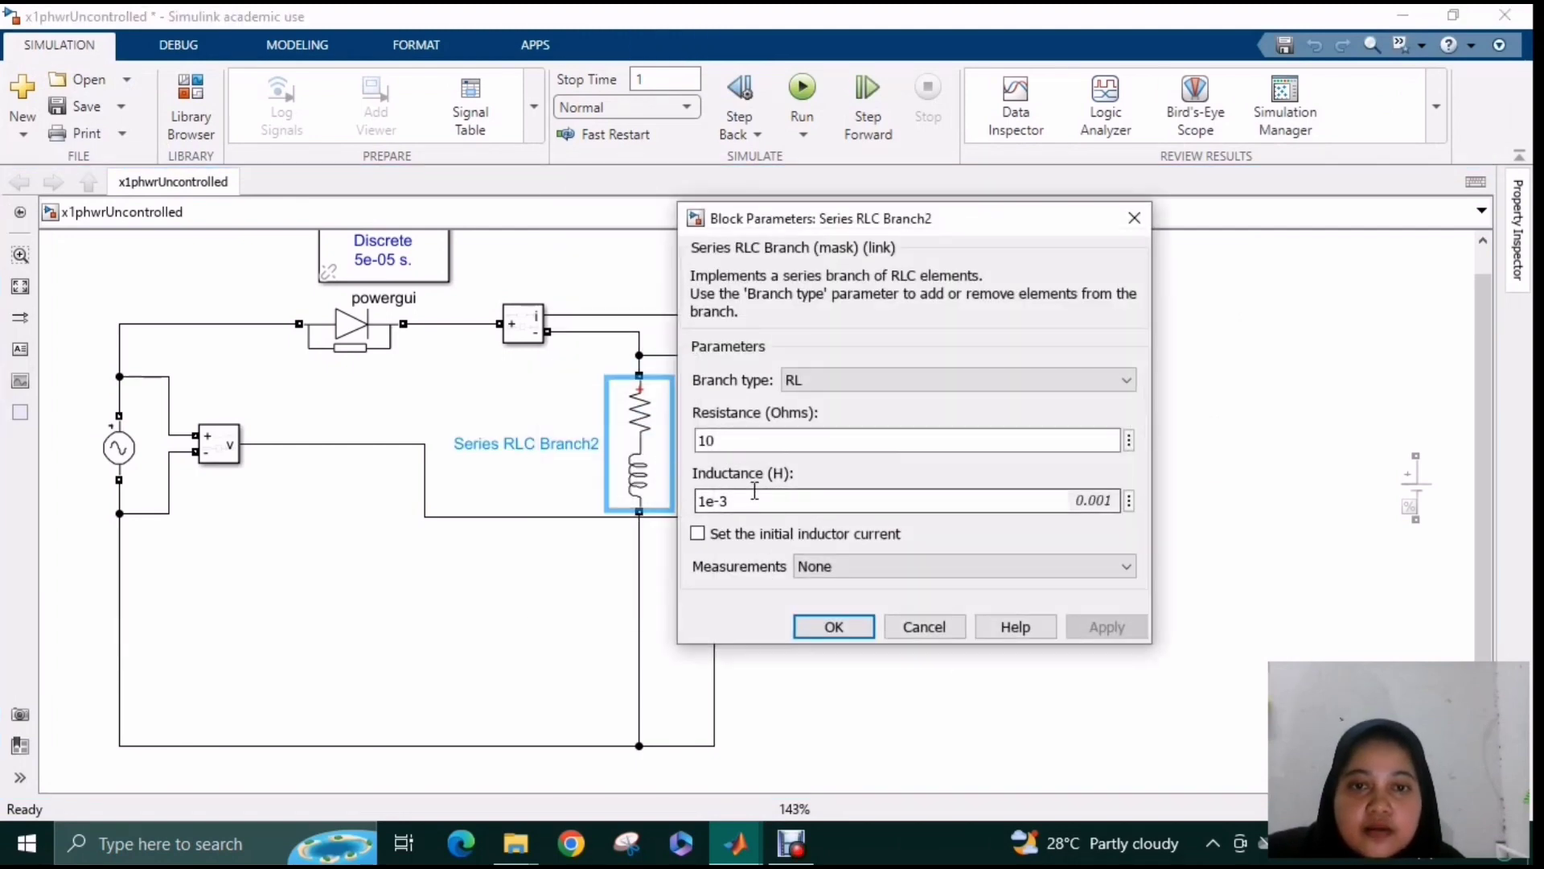
{"action": "double_click", "coordinate": [712, 498]}
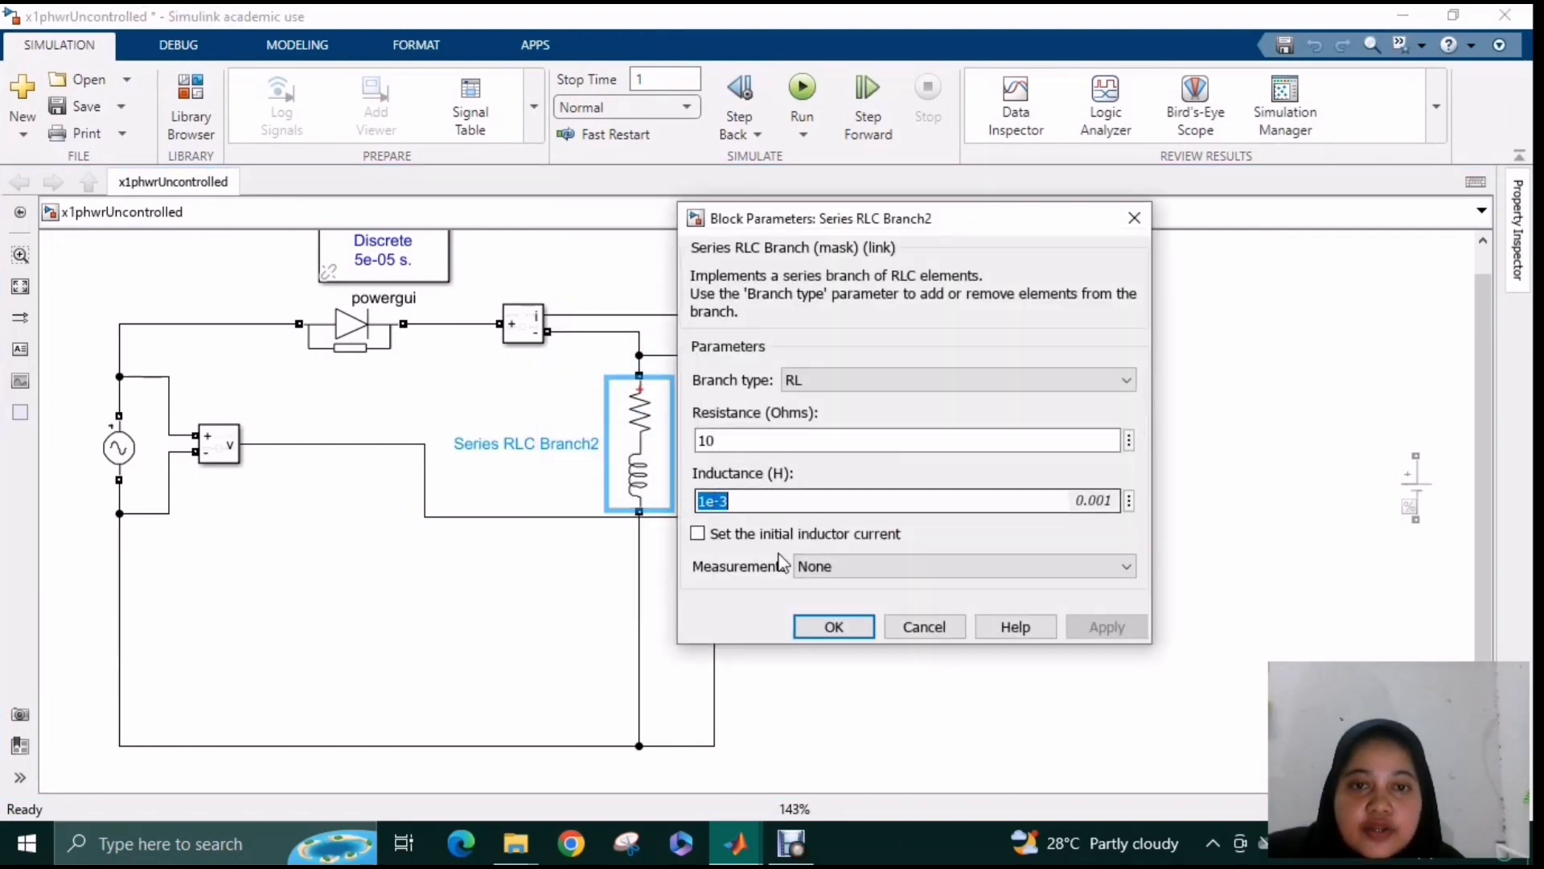
{"action": "left_click", "coordinate": [706, 498]}
{"action": "type", "text": "0"}
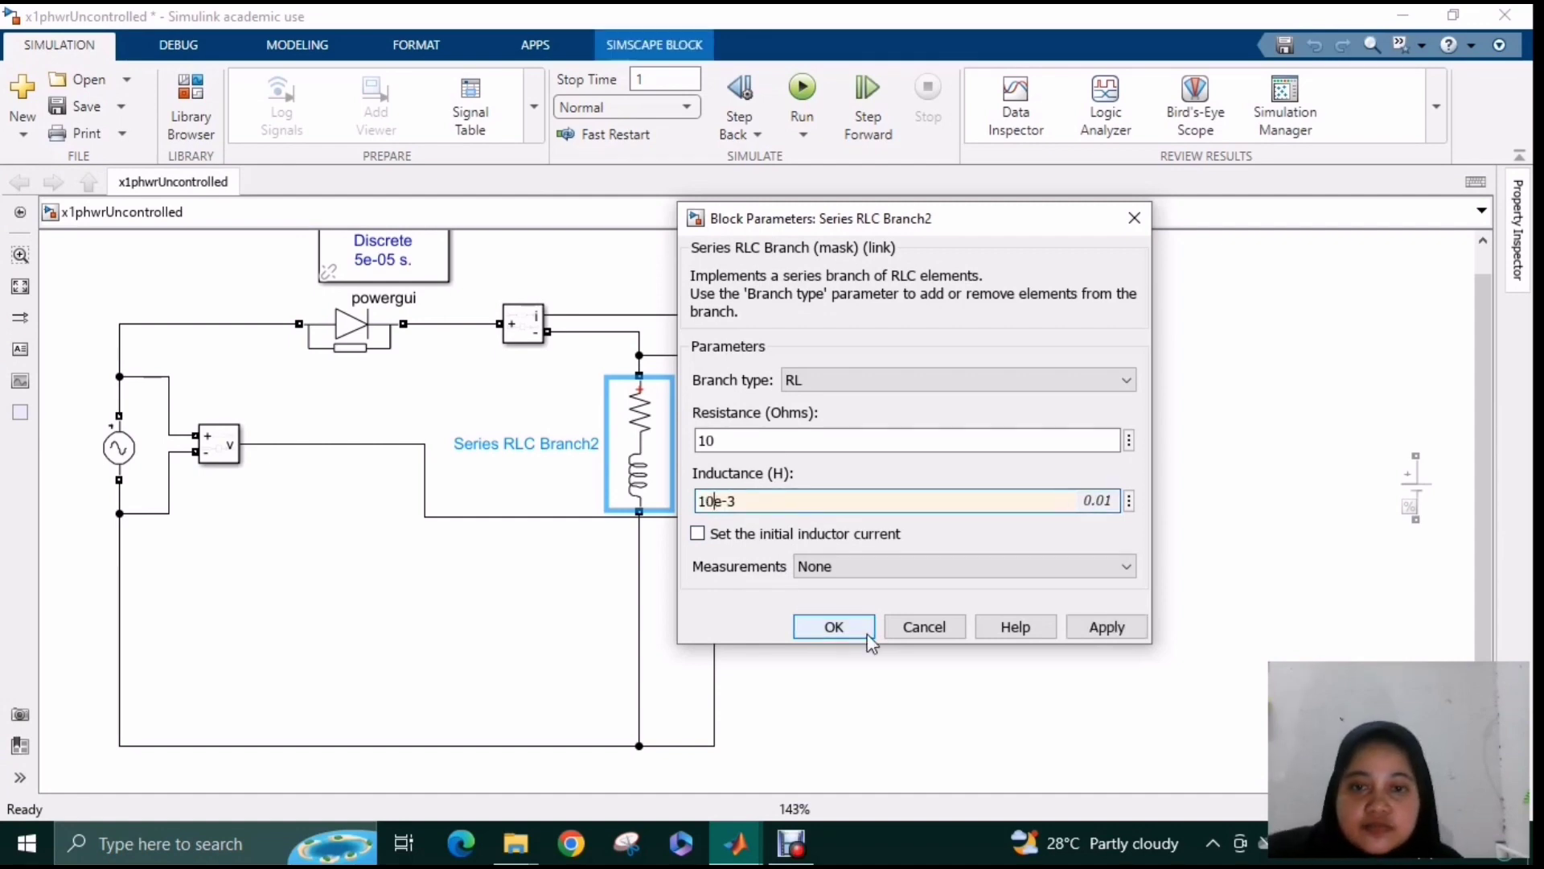
{"action": "left_click", "coordinate": [858, 631]}
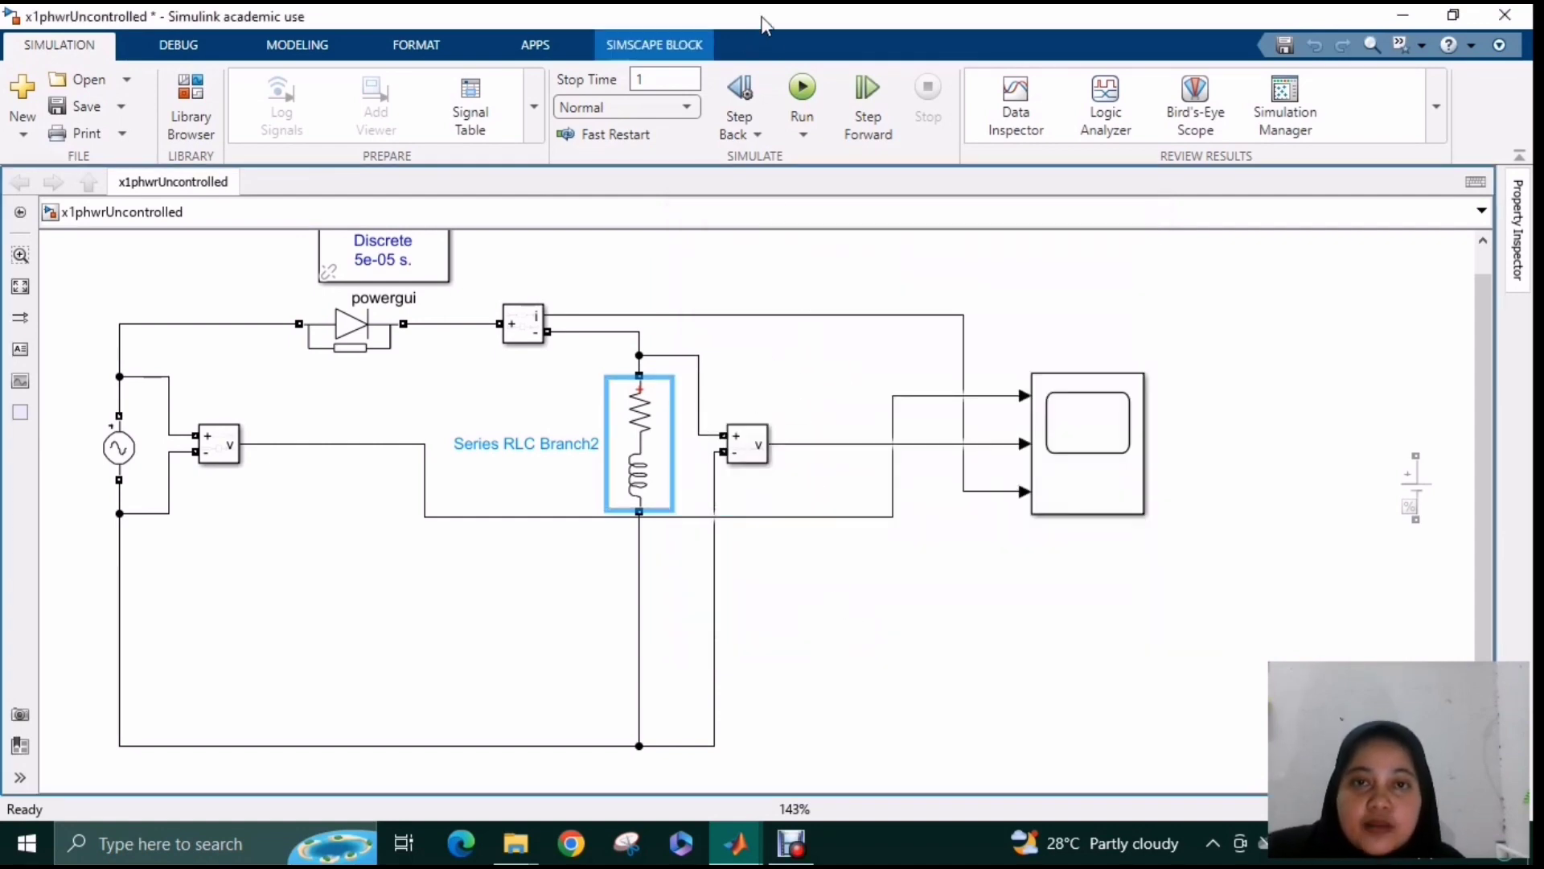
Run the simulation with the 10e-3 H RL load and inspect the Scope waveforms around the conduction intervals at closer range.
{"action": "left_click", "coordinate": [804, 88]}
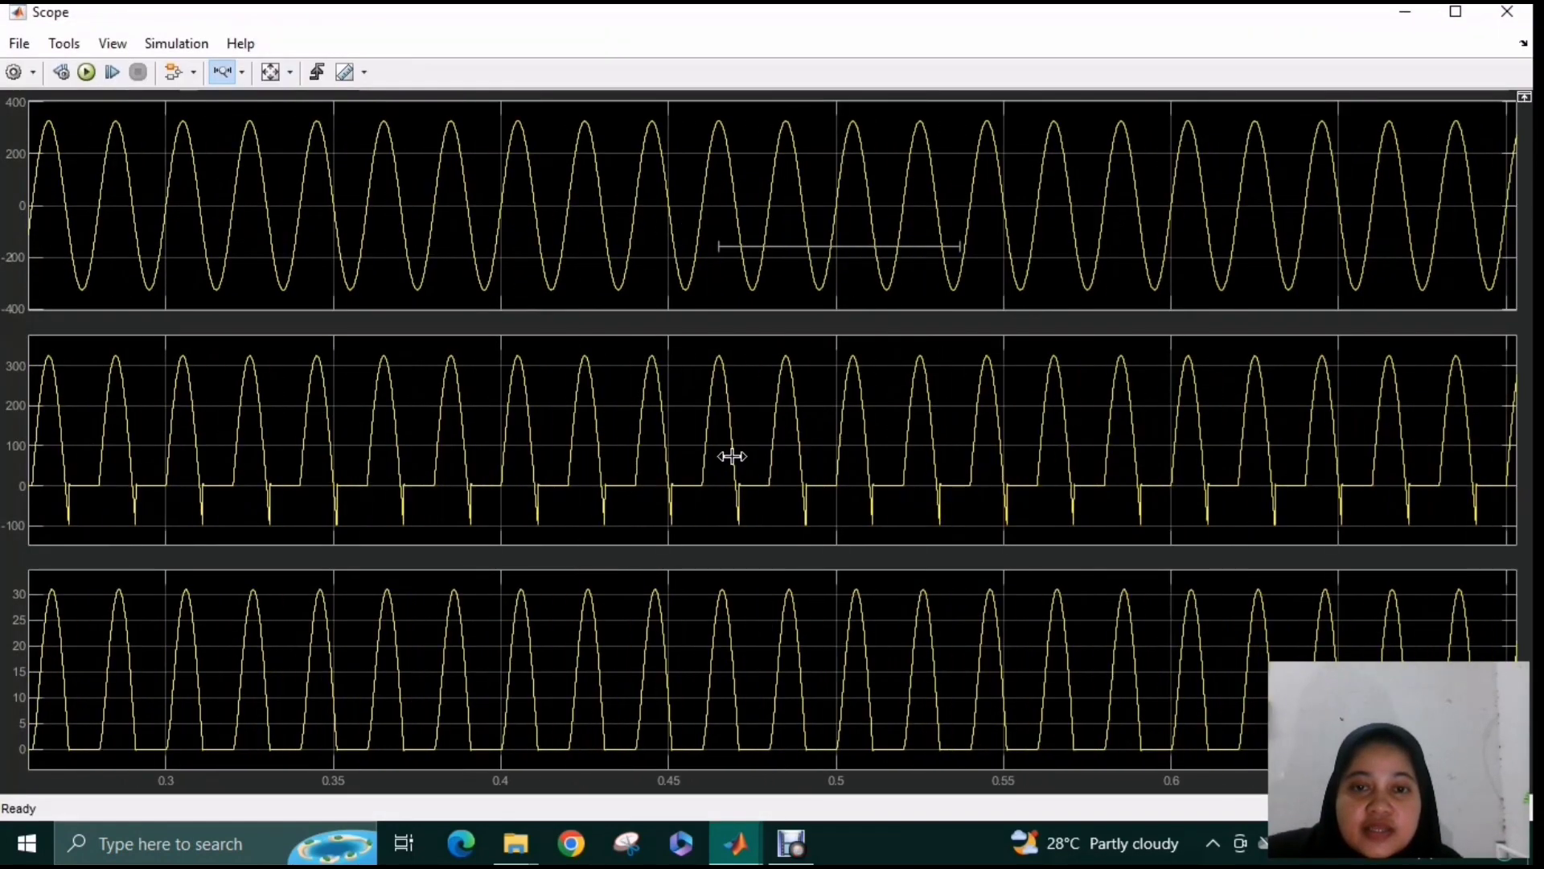
{"action": "left_click", "coordinate": [747, 457]}
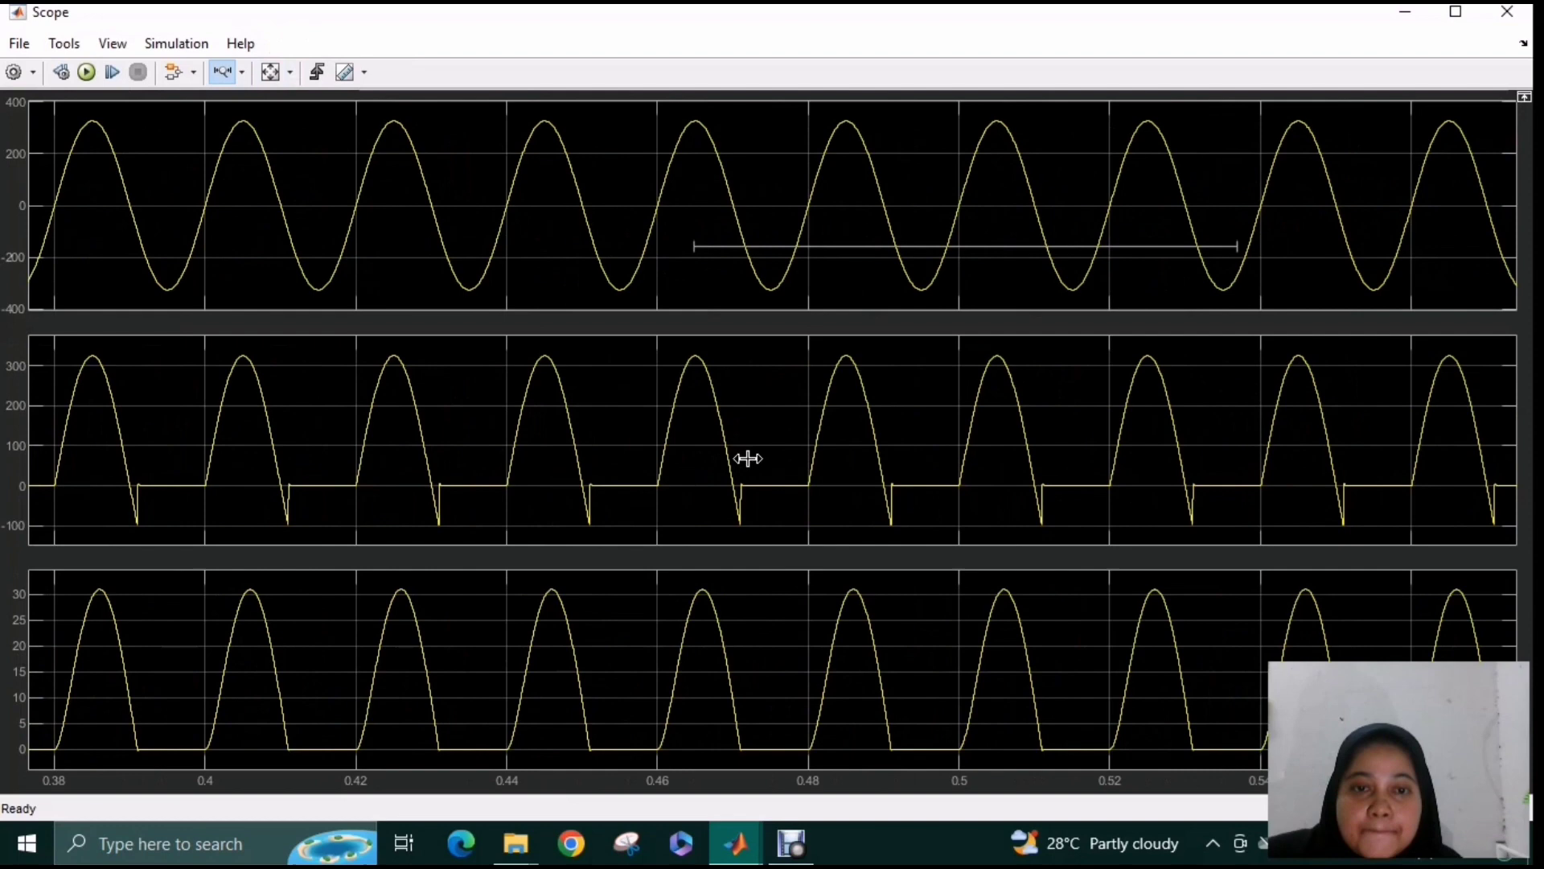
{"action": "left_click", "coordinate": [746, 458]}
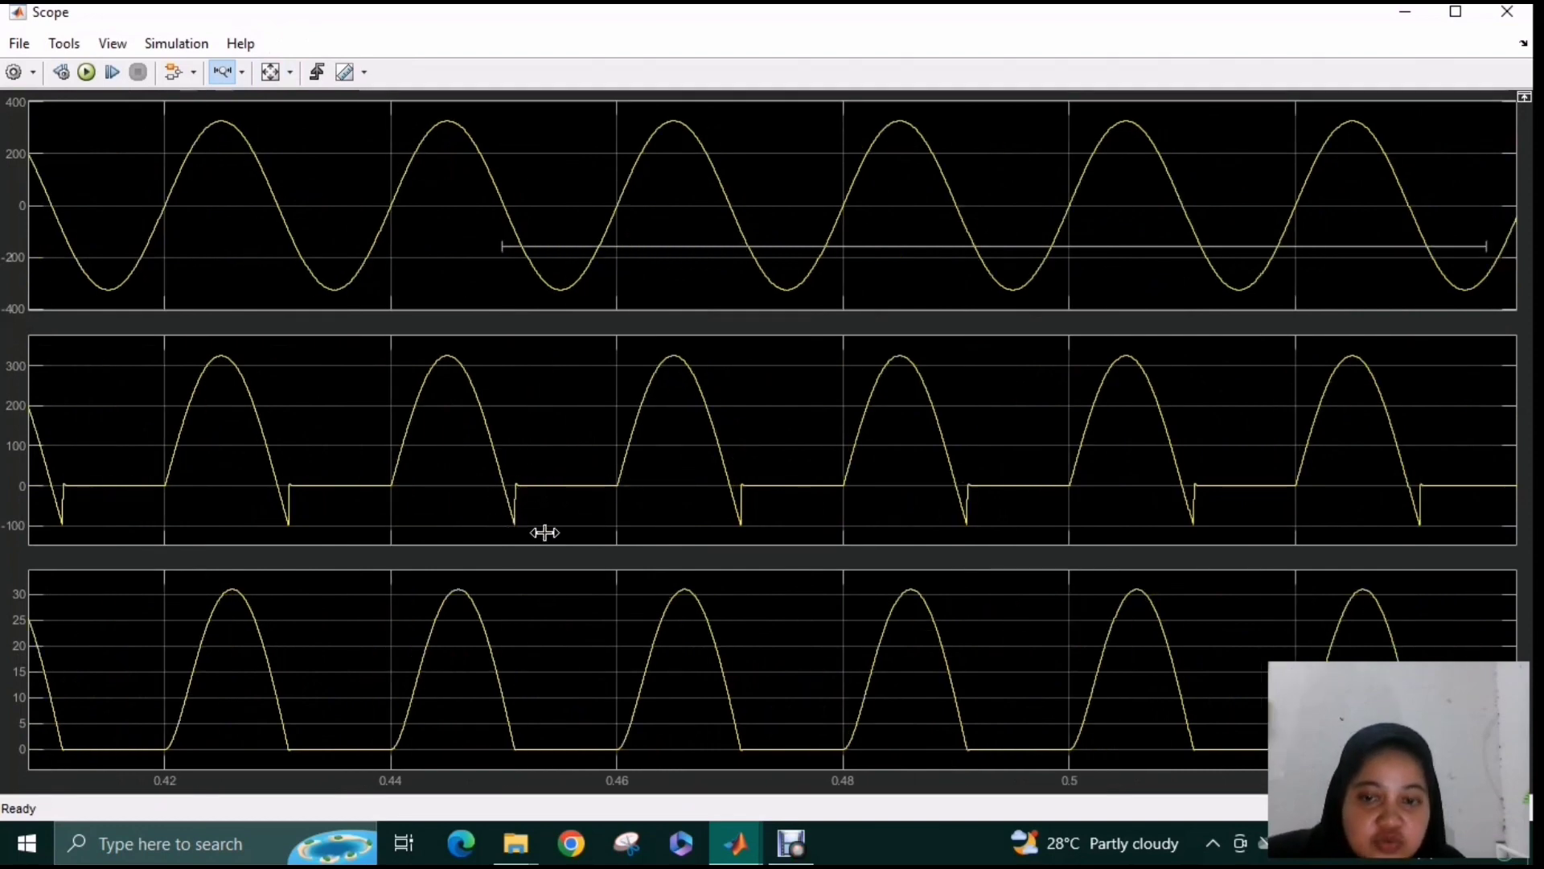
{"action": "left_click", "coordinate": [1506, 11]}
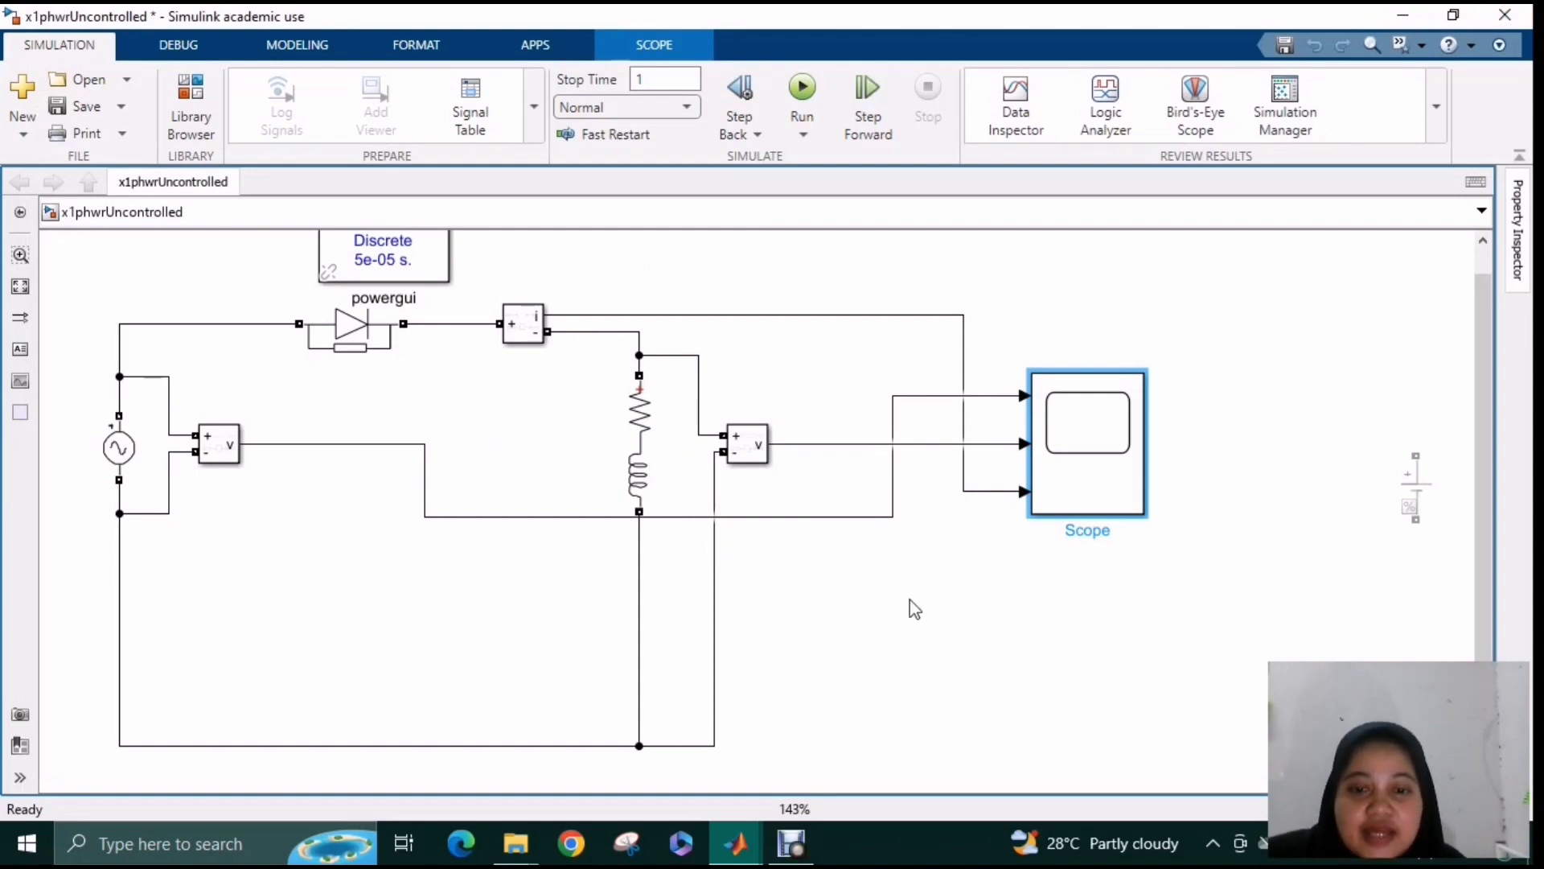
Insert the unconnected DC Voltage Source in series beneath the RL load, facing positive side up, and accept its amplitude of 100 V.
{"action": "left_click_drag", "start_coordinate": [1417, 507], "coordinate": [644, 620]}
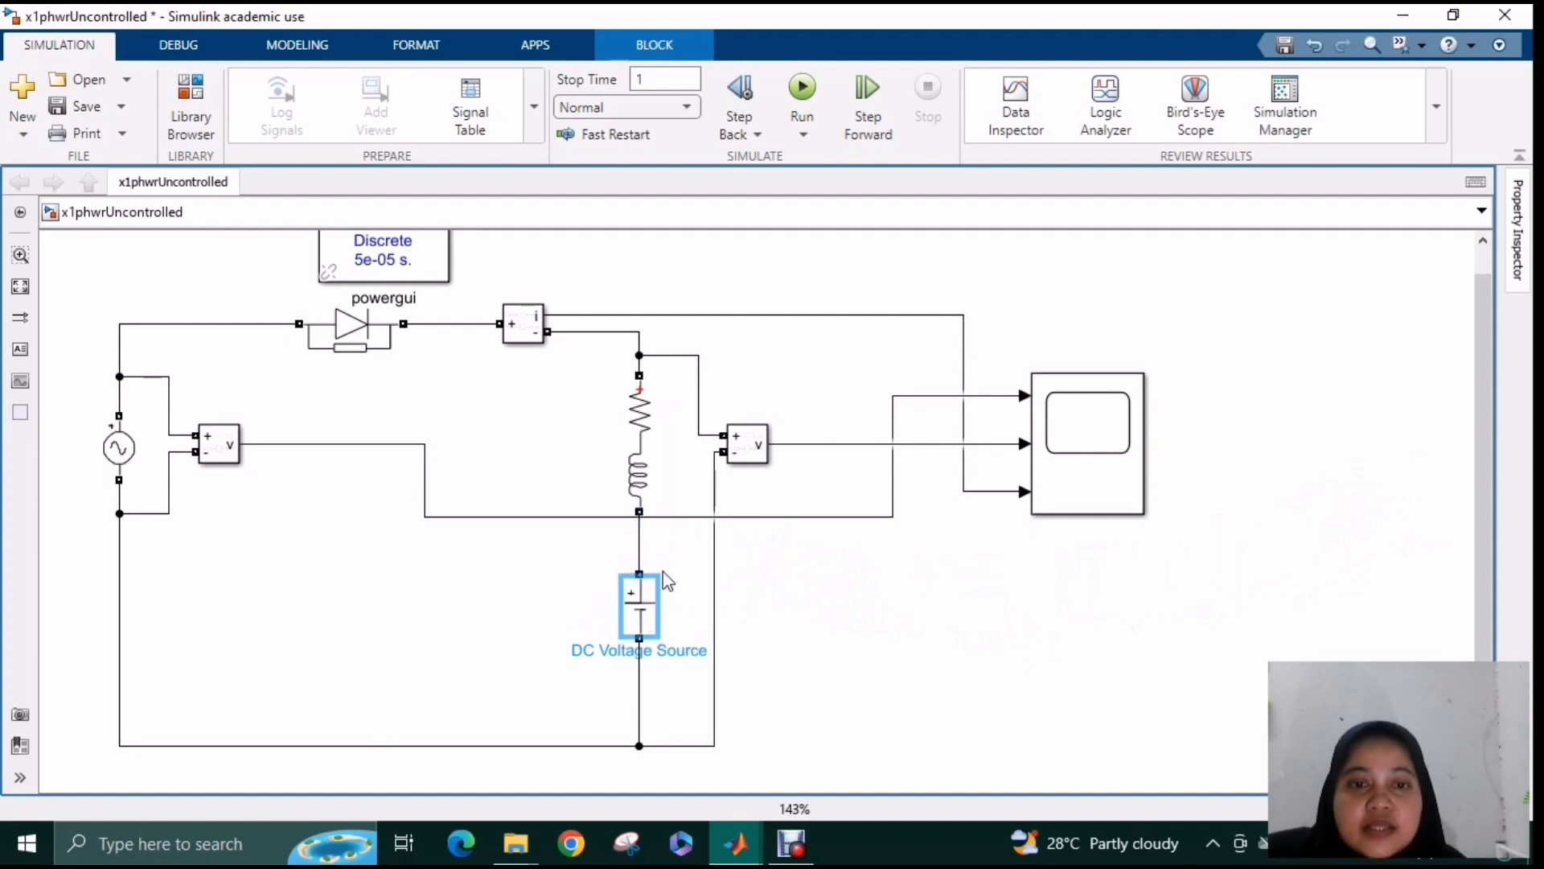
{"action": "double_click", "coordinate": [650, 611]}
{"action": "left_click_drag", "start_coordinate": [1006, 482], "coordinate": [1040, 293]}
{"action": "double_click", "coordinate": [772, 440]}
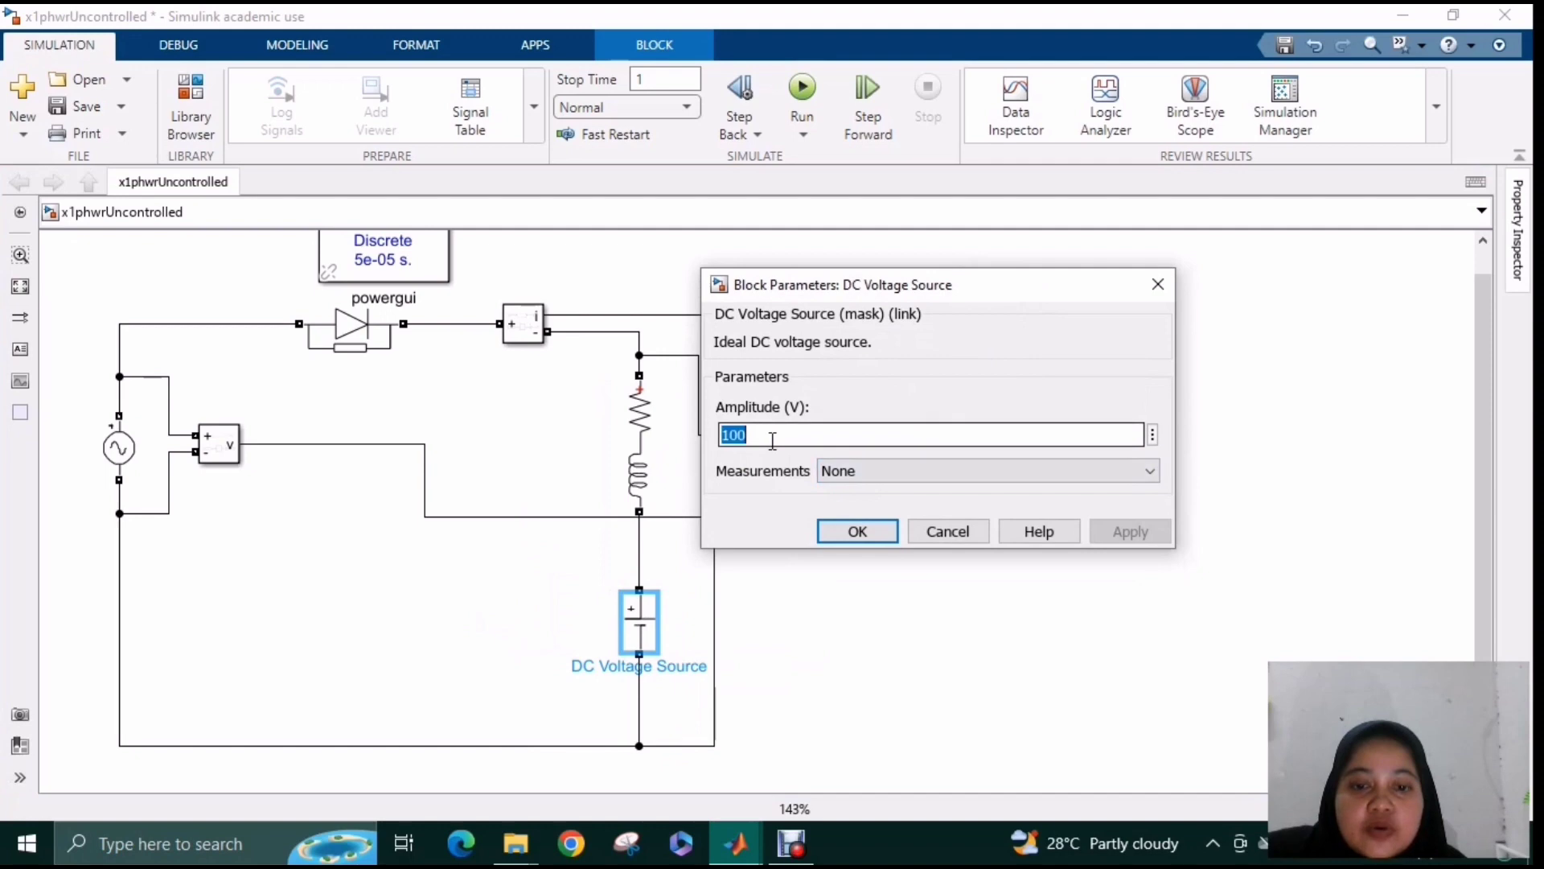
{"action": "left_click", "coordinate": [856, 532]}
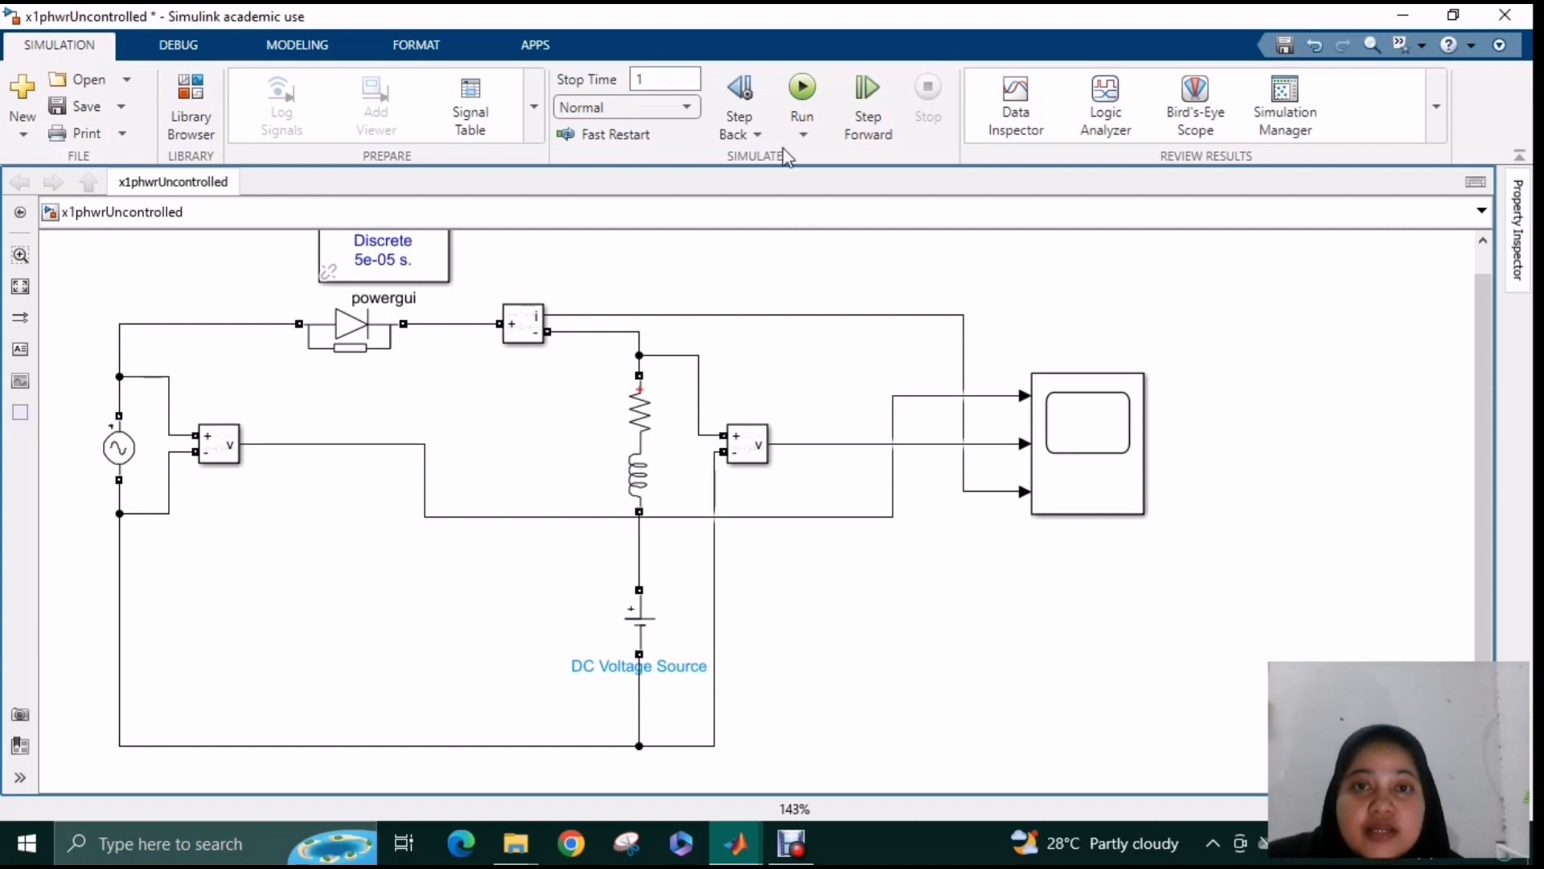
Run the simulation with the RL load and series DC source, and examine several cycles of the Scope waveforms closely.
{"action": "left_click", "coordinate": [817, 99]}
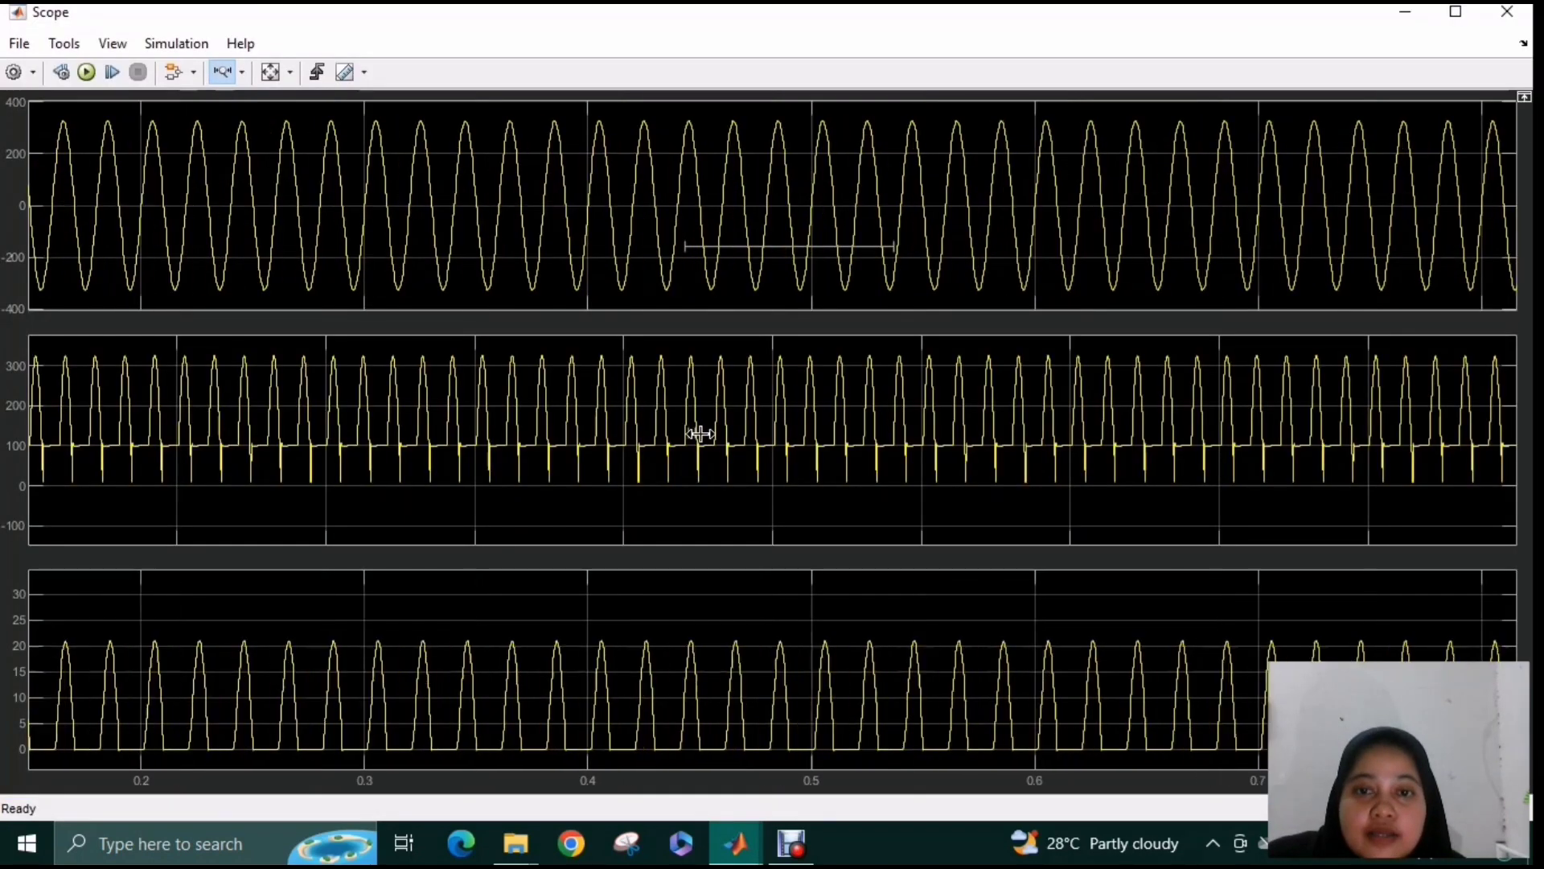
{"action": "left_click", "coordinate": [715, 436]}
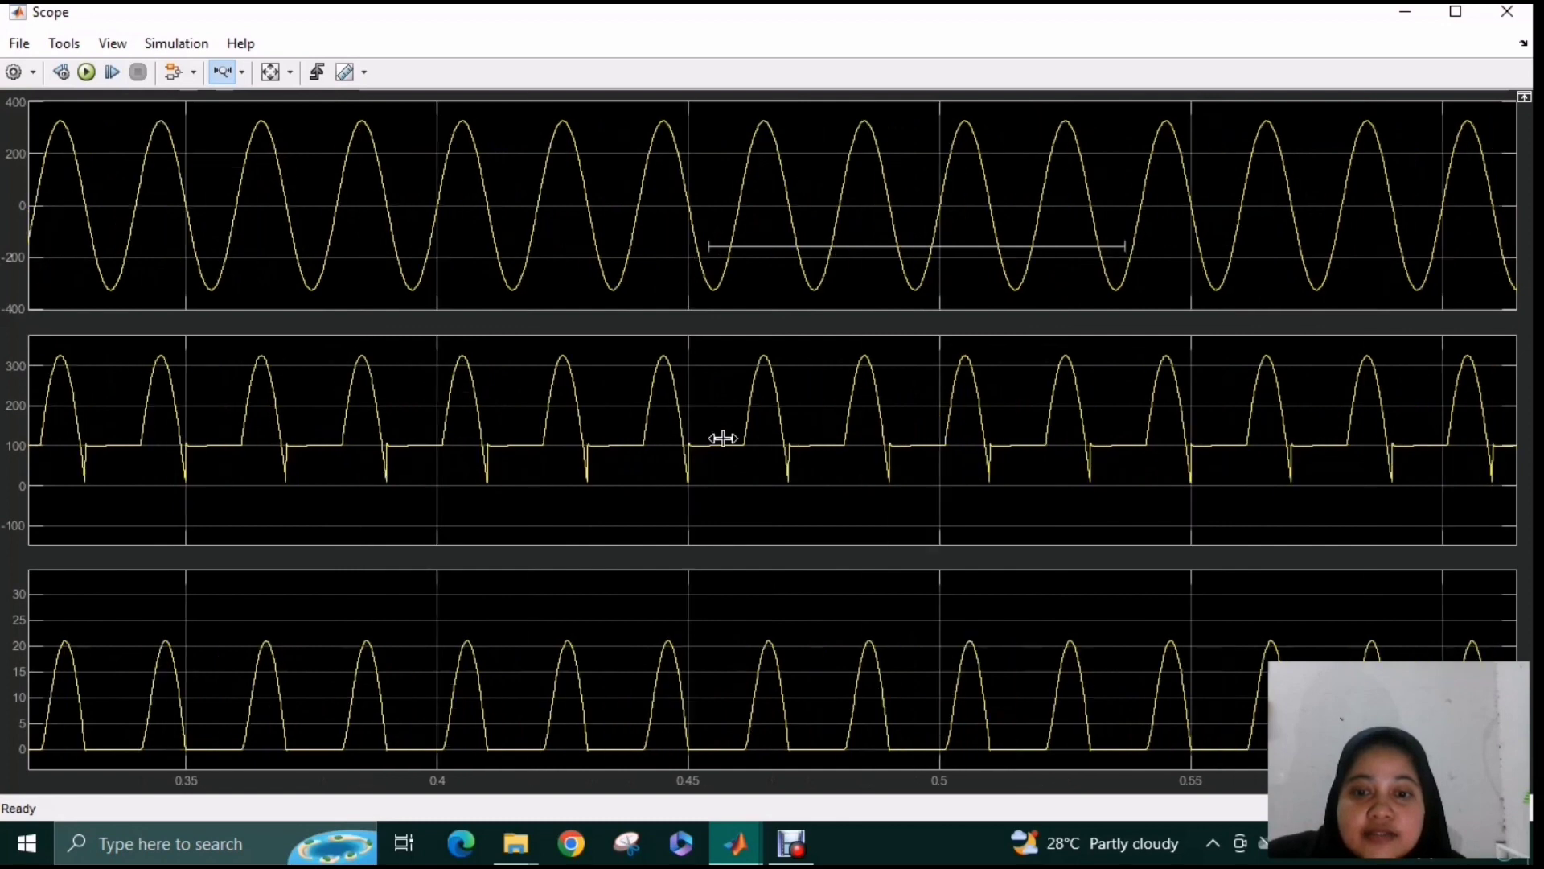
{"action": "left_click", "coordinate": [724, 437]}
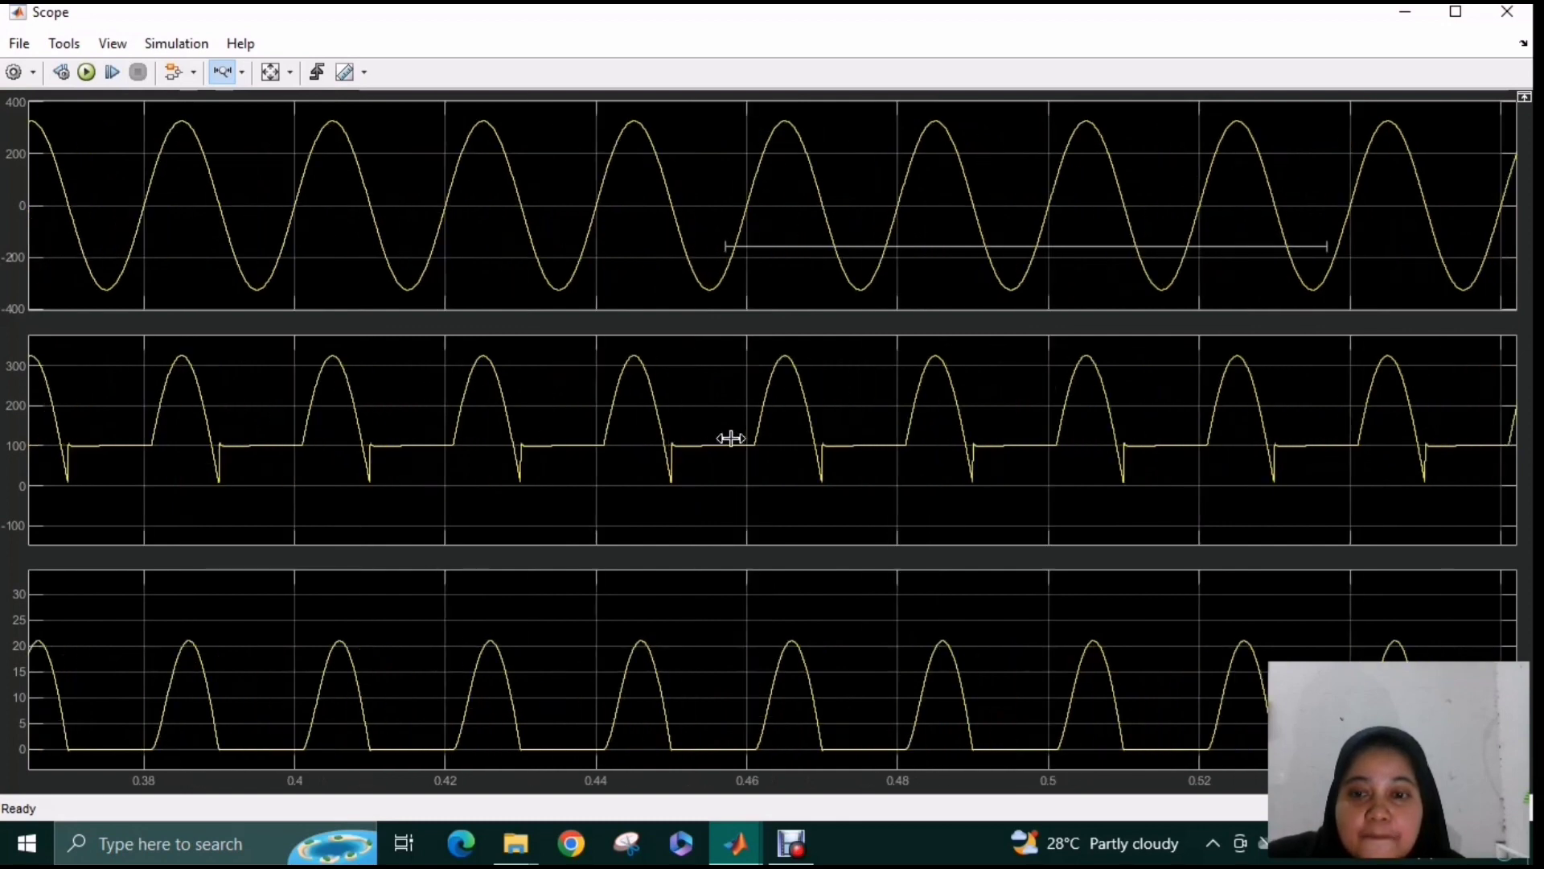
{"action": "left_click_drag", "start_coordinate": [734, 438], "coordinate": [86, 468]}
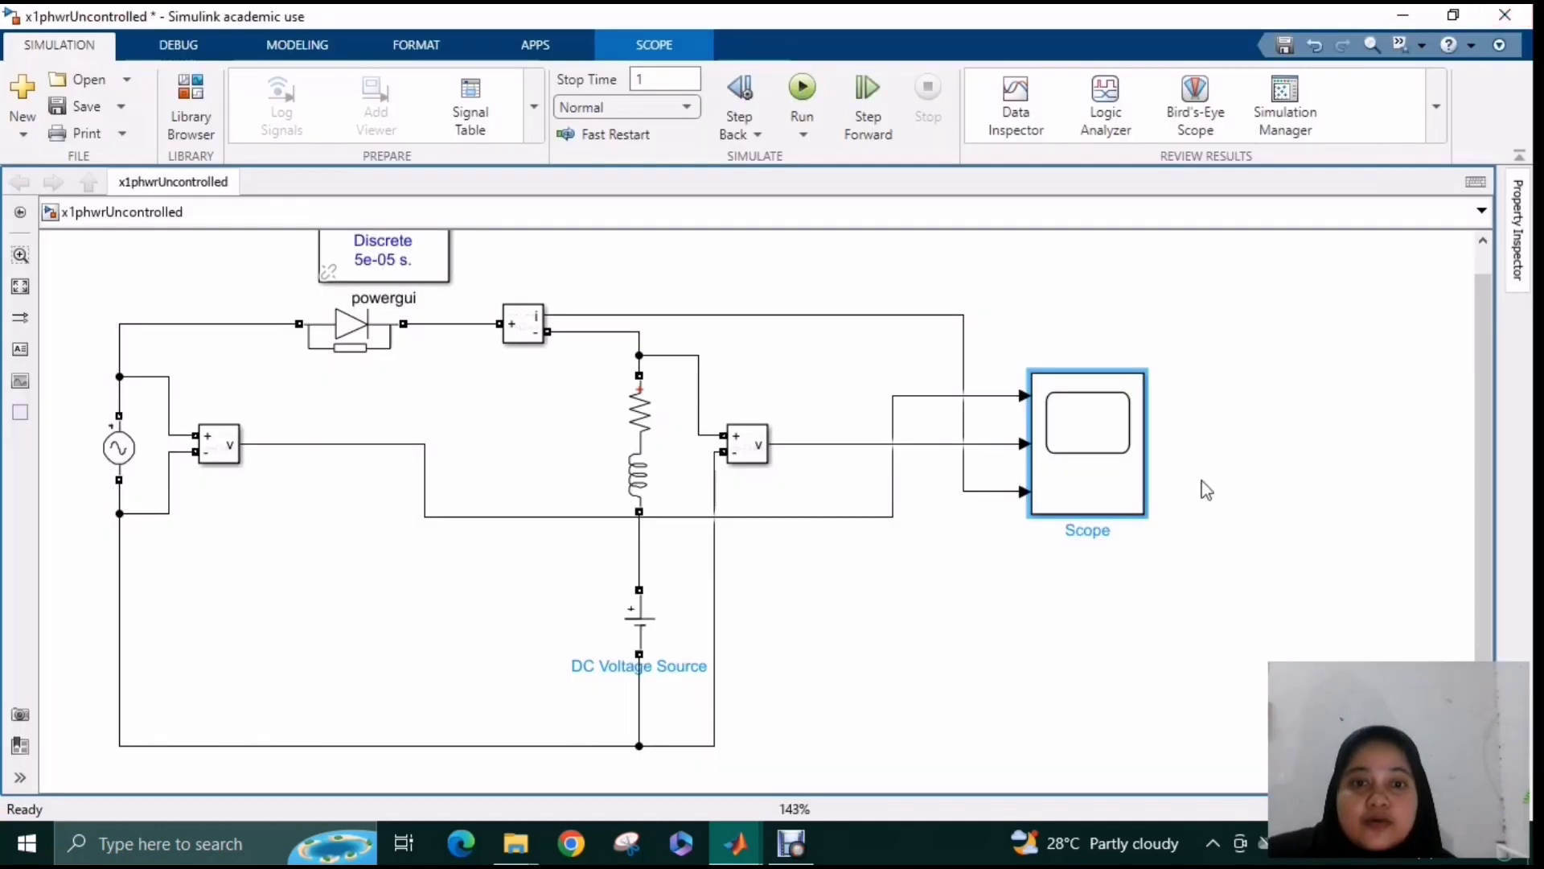
{"action": "left_click", "coordinate": [1134, 537]}
{"action": "left_click", "coordinate": [639, 410]}
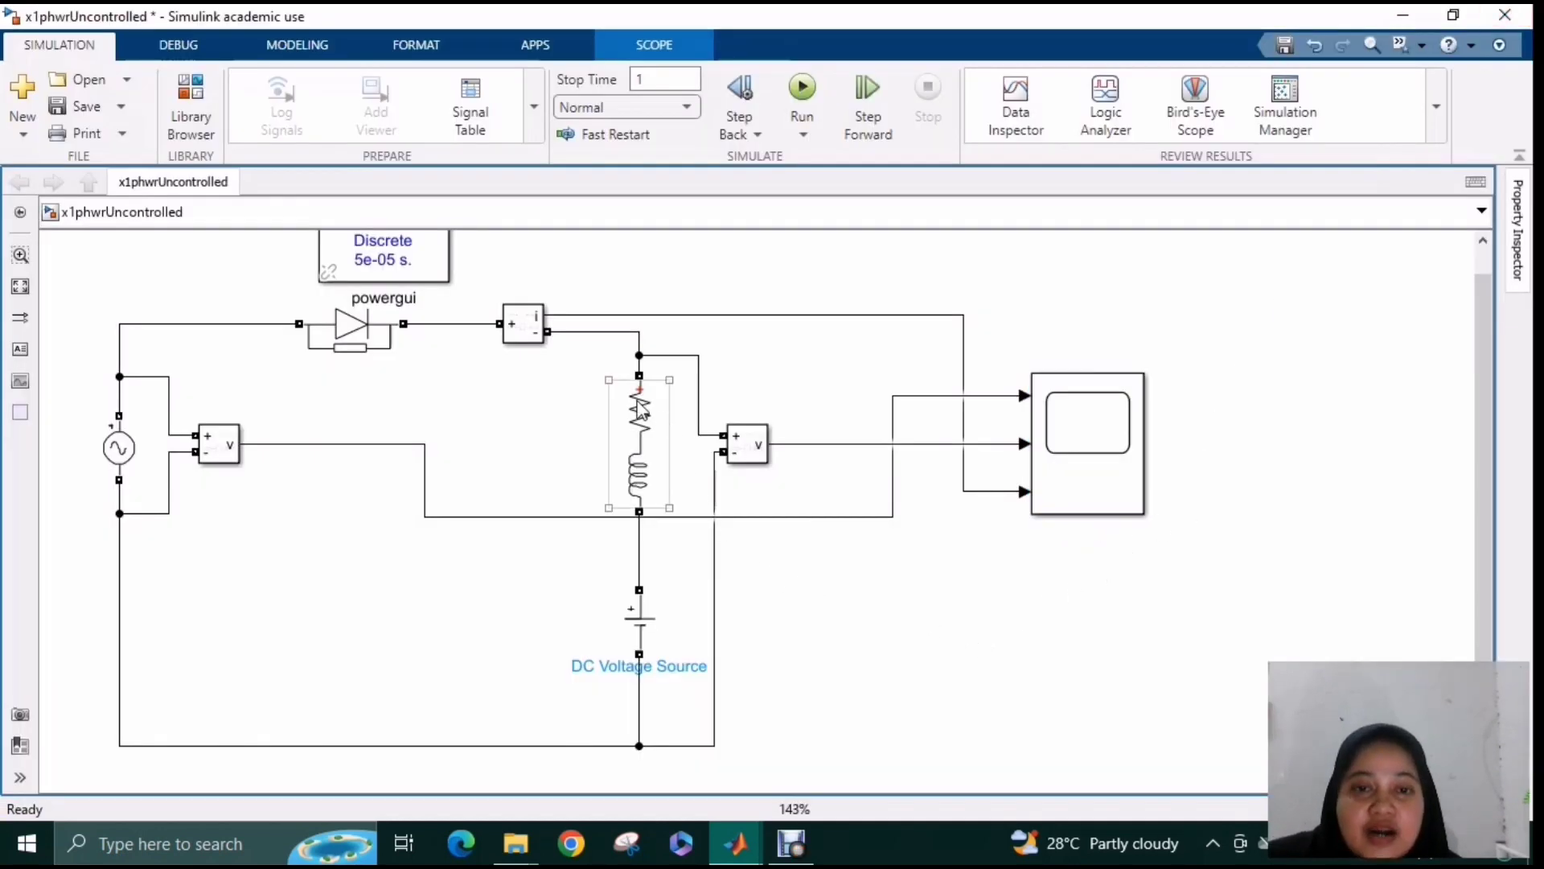
{"action": "double_click", "coordinate": [643, 462]}
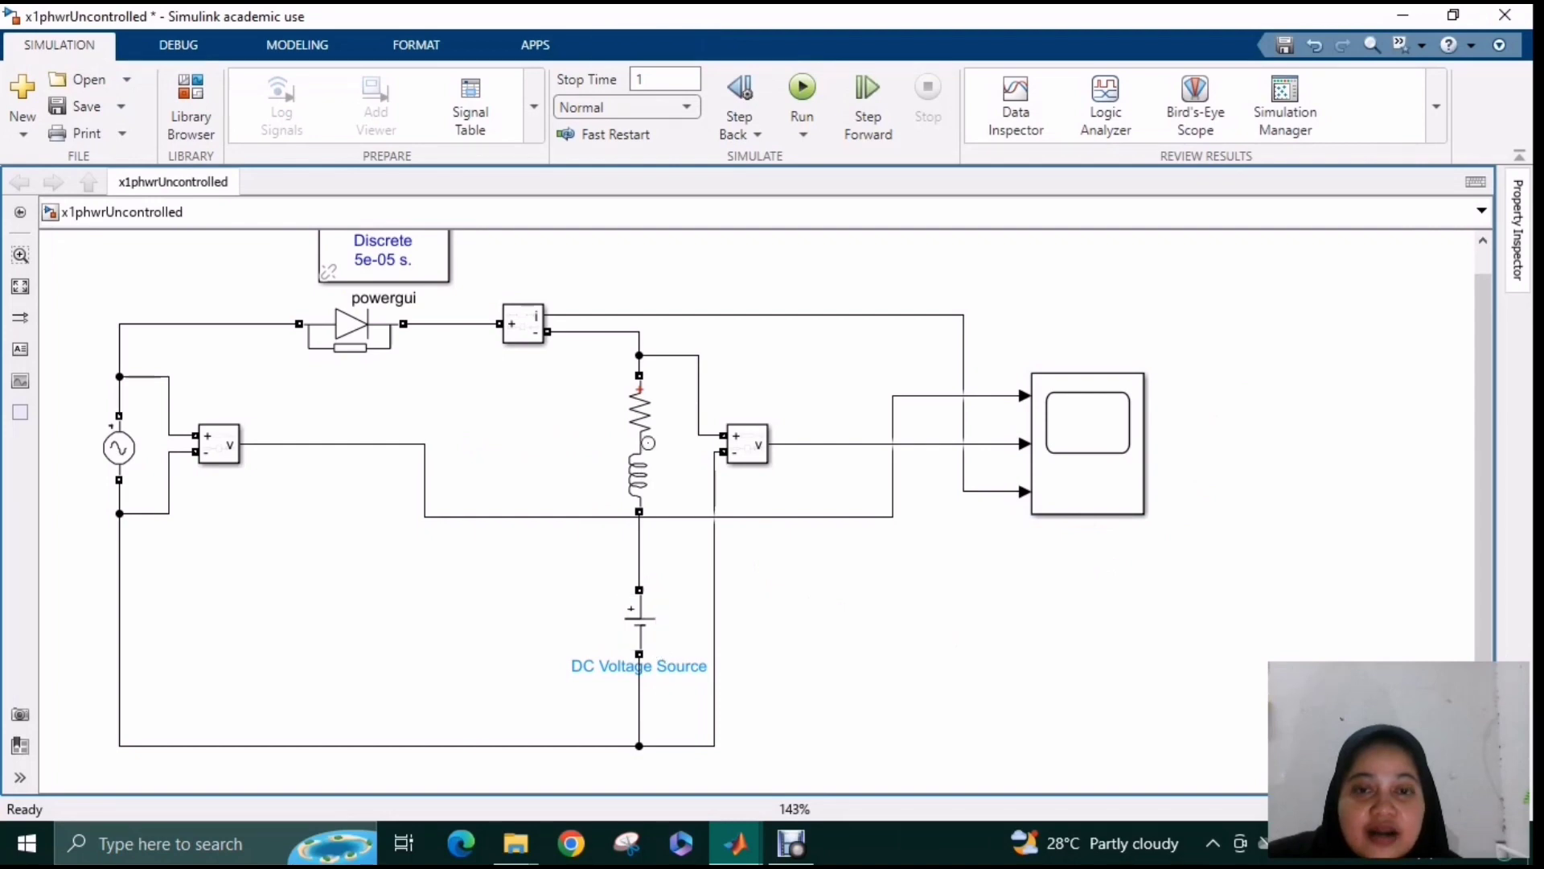
{"action": "left_click", "coordinate": [652, 616]}
{"action": "left_click", "coordinate": [899, 637]}
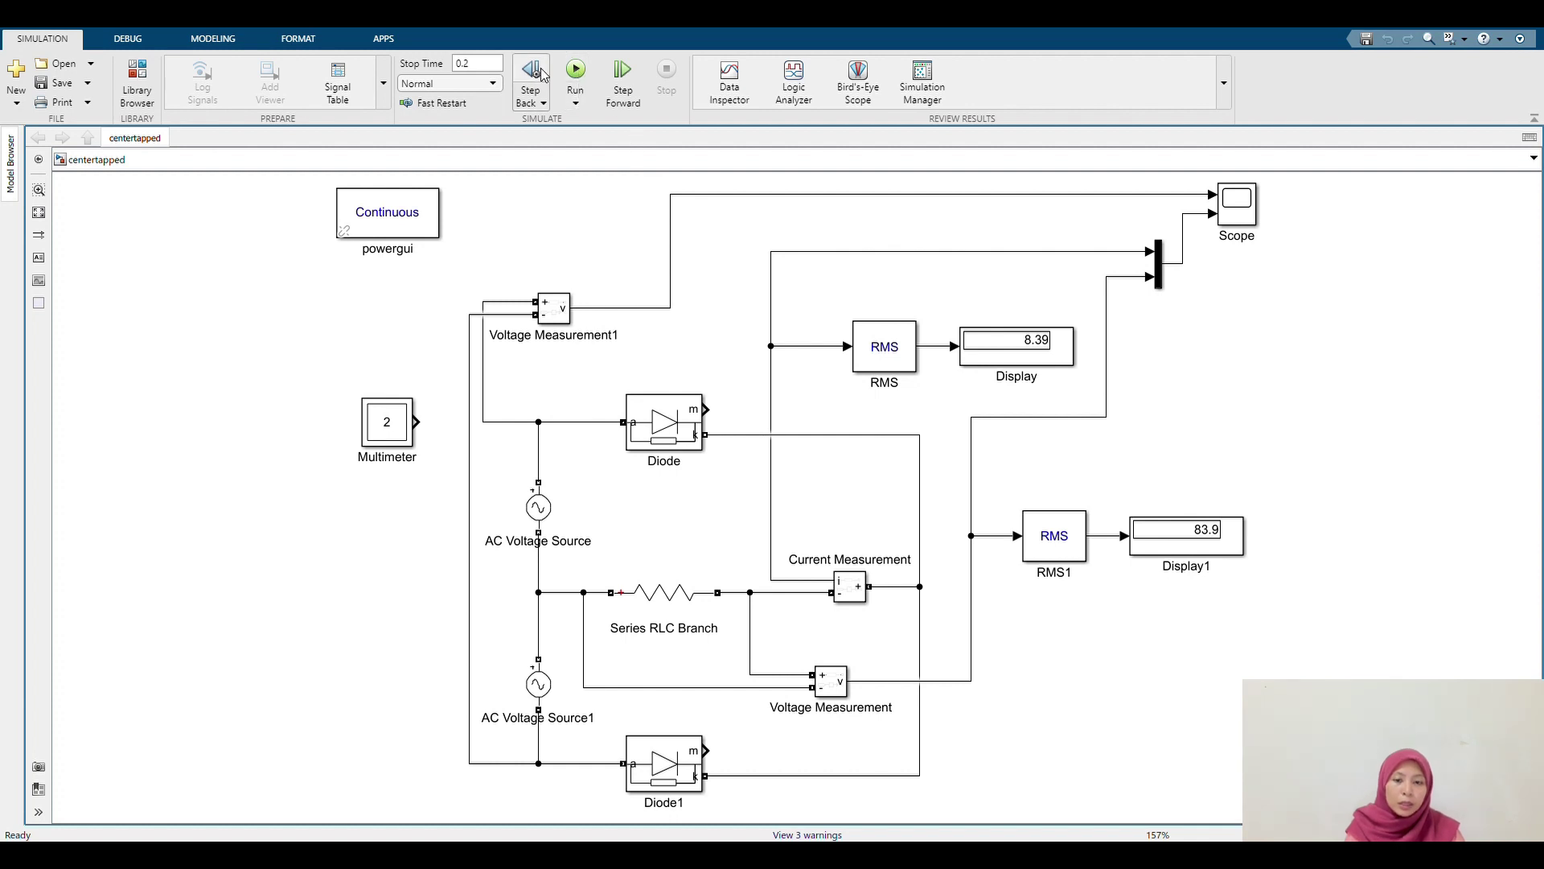
Review the block parameters of the upper Diode and the upper AC Voltage Source in the centertapped model.
{"action": "double_click", "coordinate": [651, 424]}
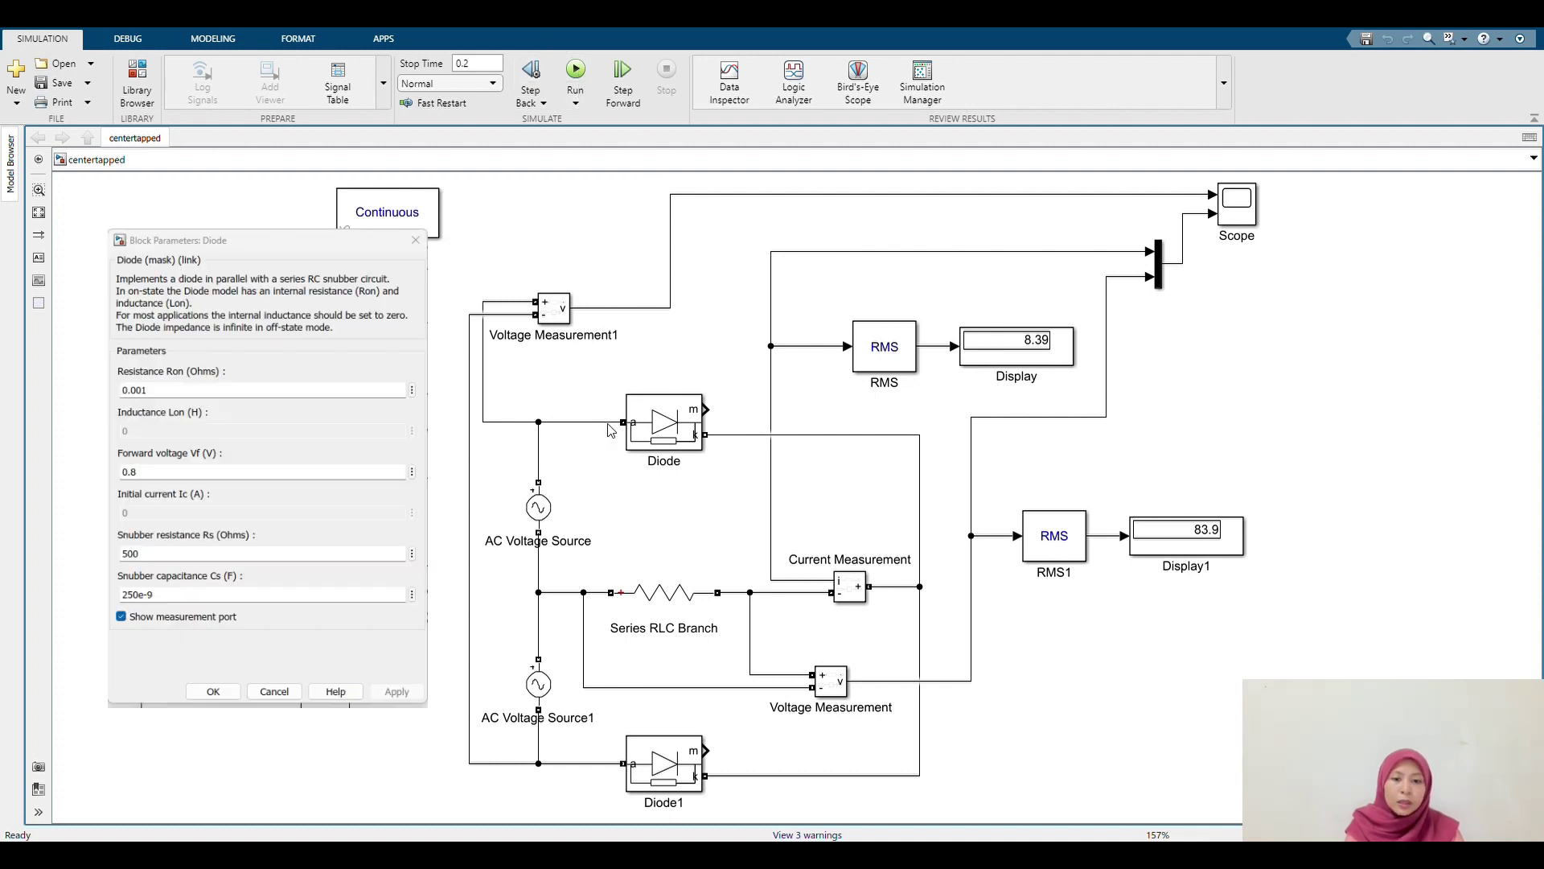
{"action": "left_click", "coordinate": [689, 434]}
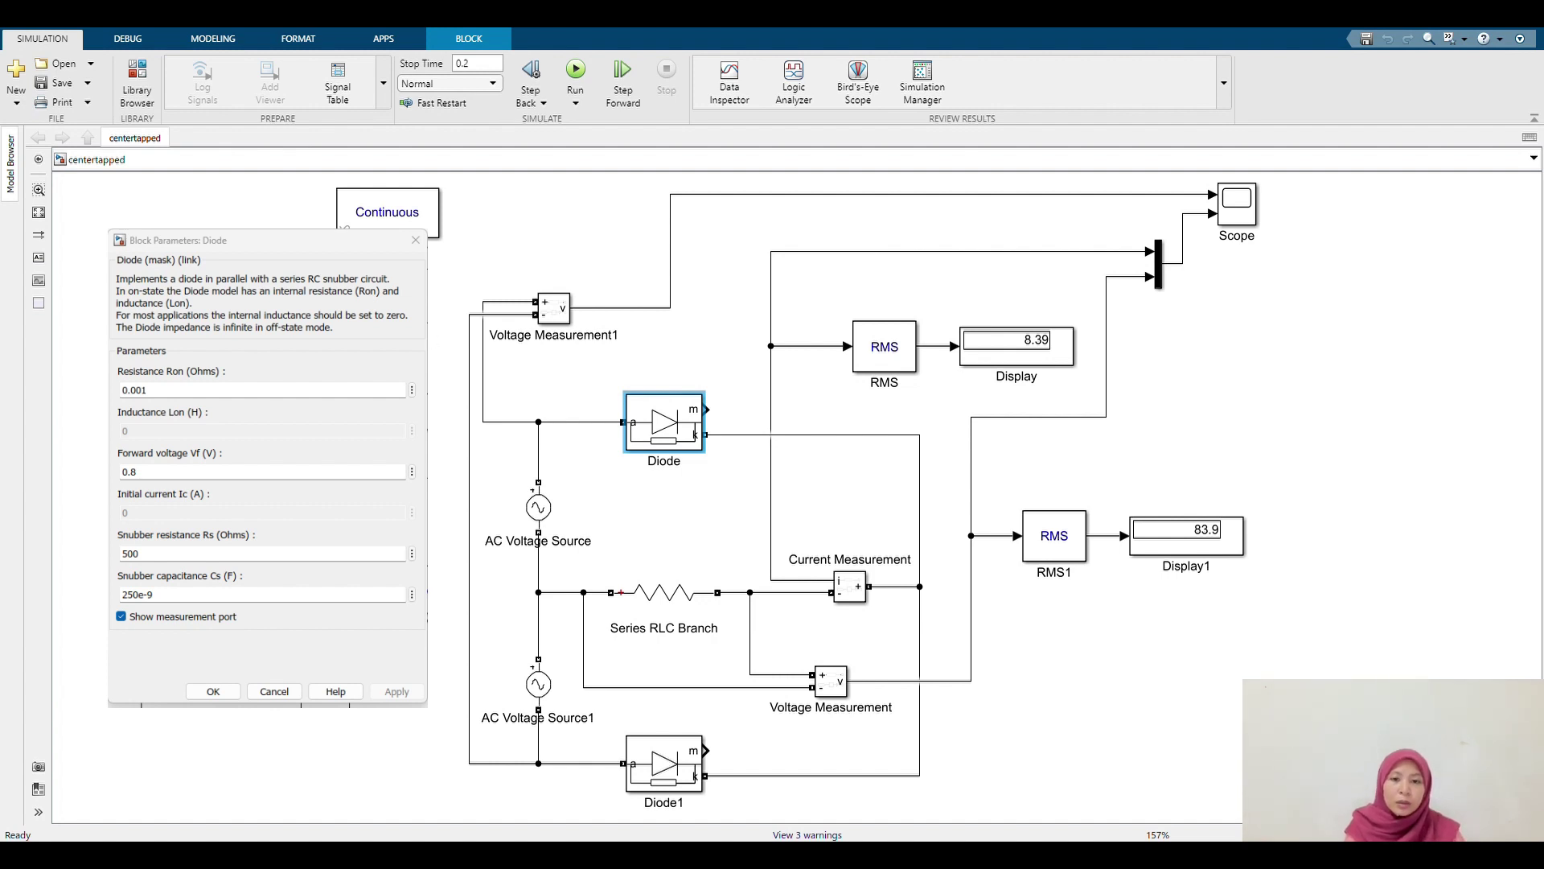
{"action": "key", "text": "Return"}
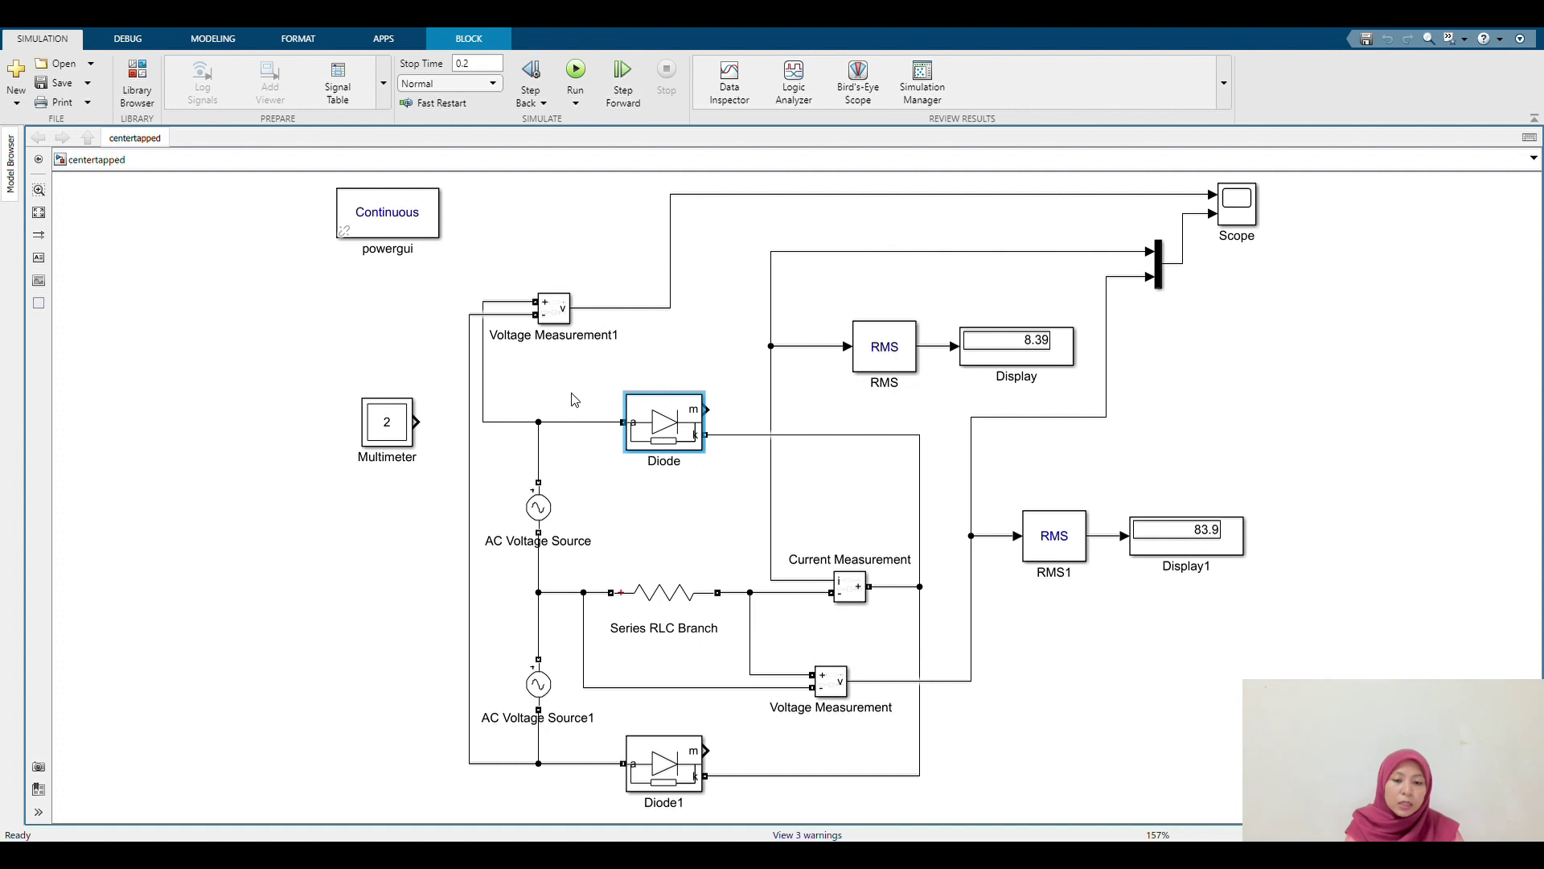
{"action": "double_click", "coordinate": [539, 519]}
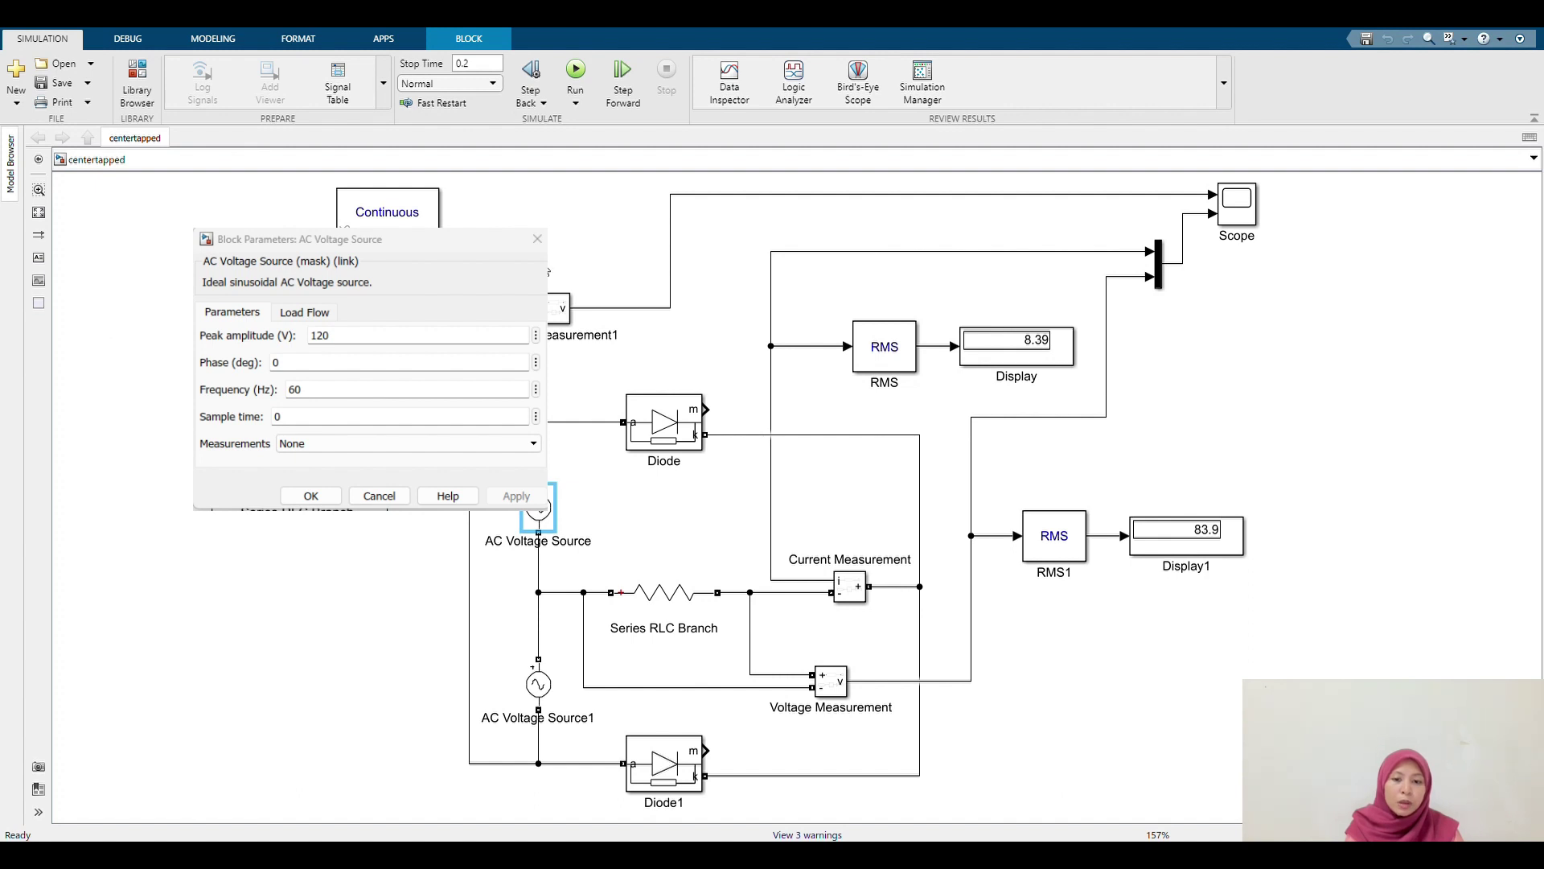
{"action": "key", "text": "Return"}
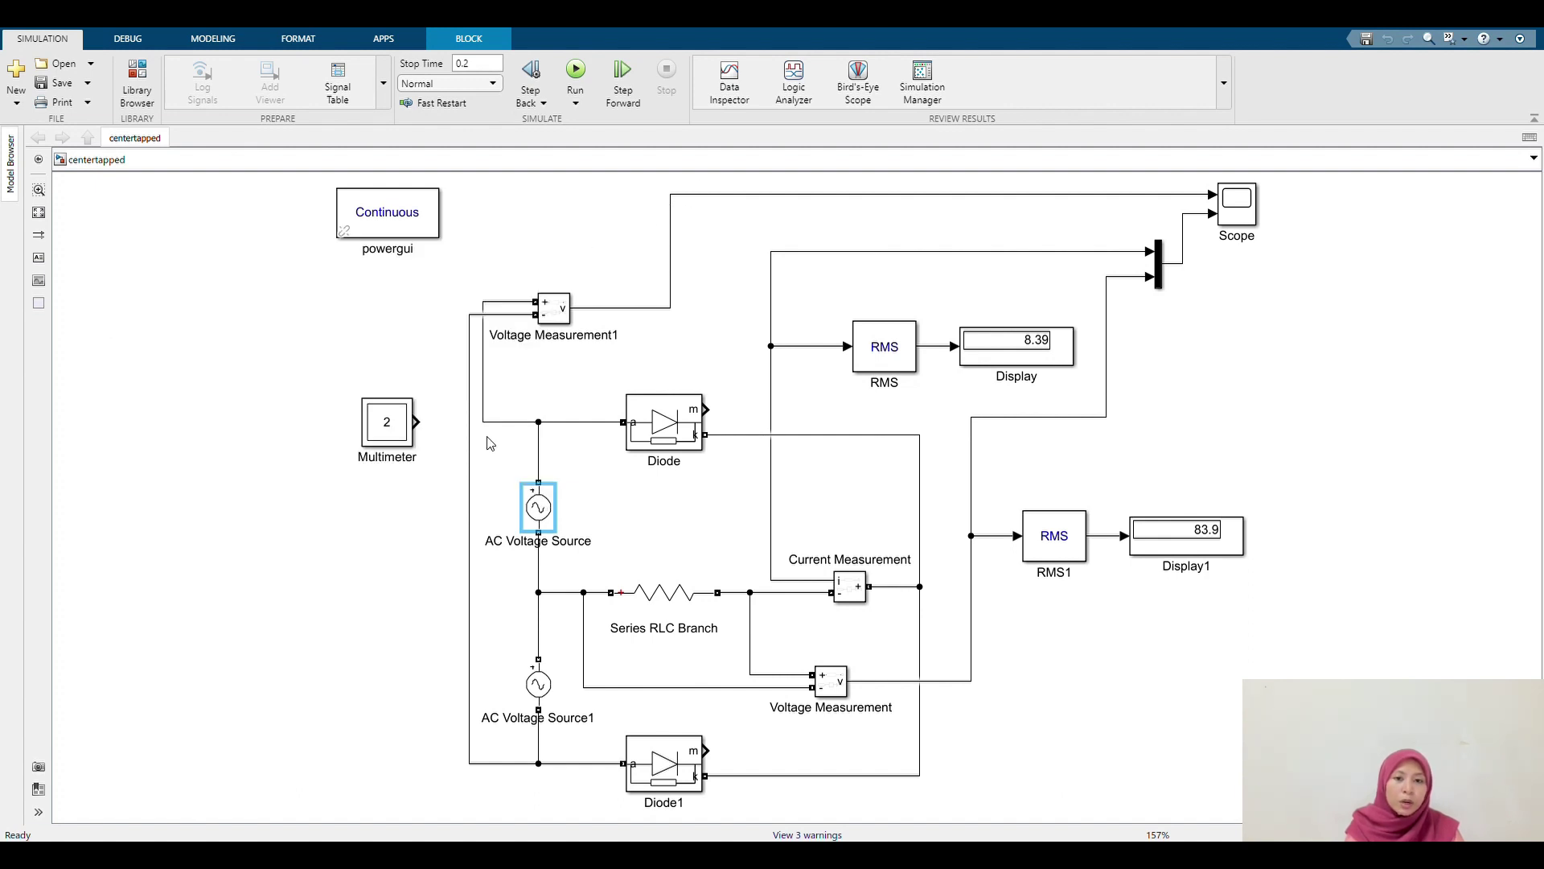
Run the center-tapped rectifier simulation through its 0.2 s stop time and examine the source and load waveforms in the Scope.
{"action": "left_click", "coordinate": [574, 73]}
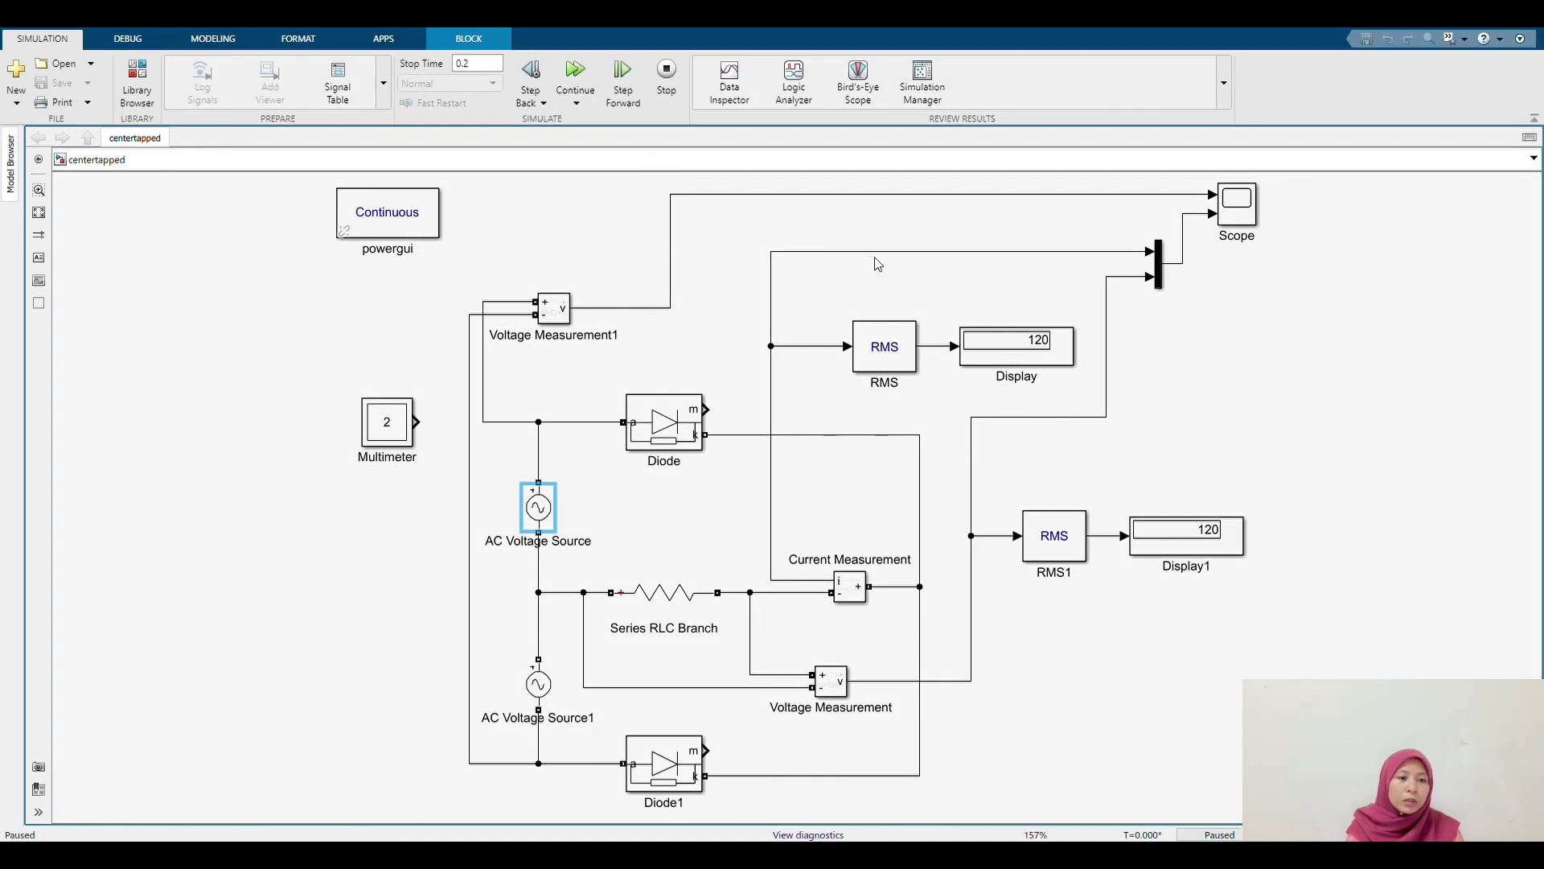
{"action": "left_click", "coordinate": [1242, 203]}
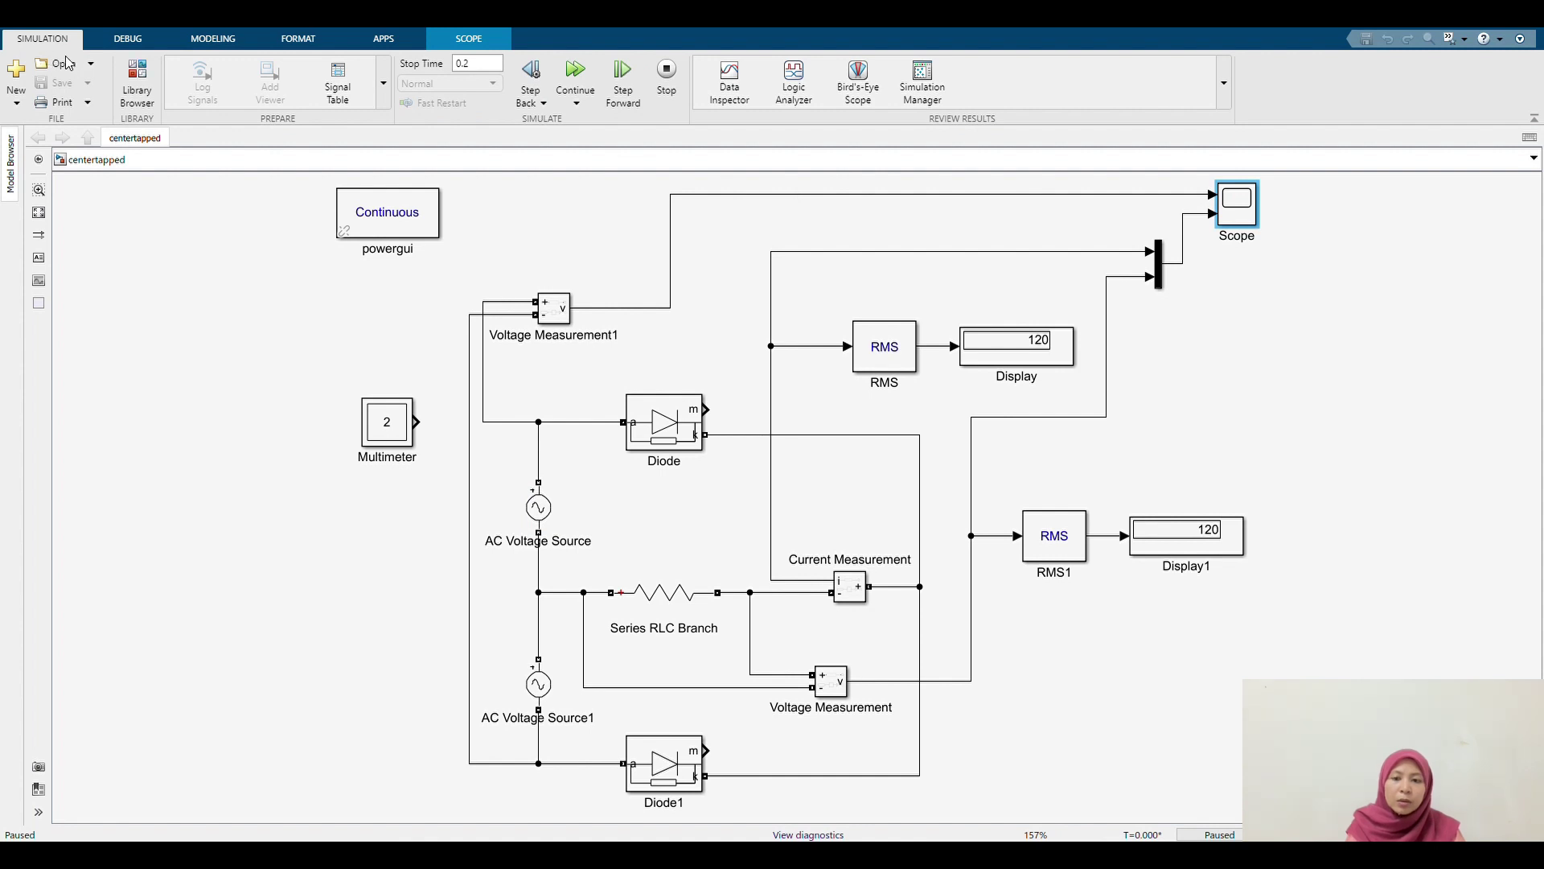
{"action": "key", "text": "ctrl+t"}
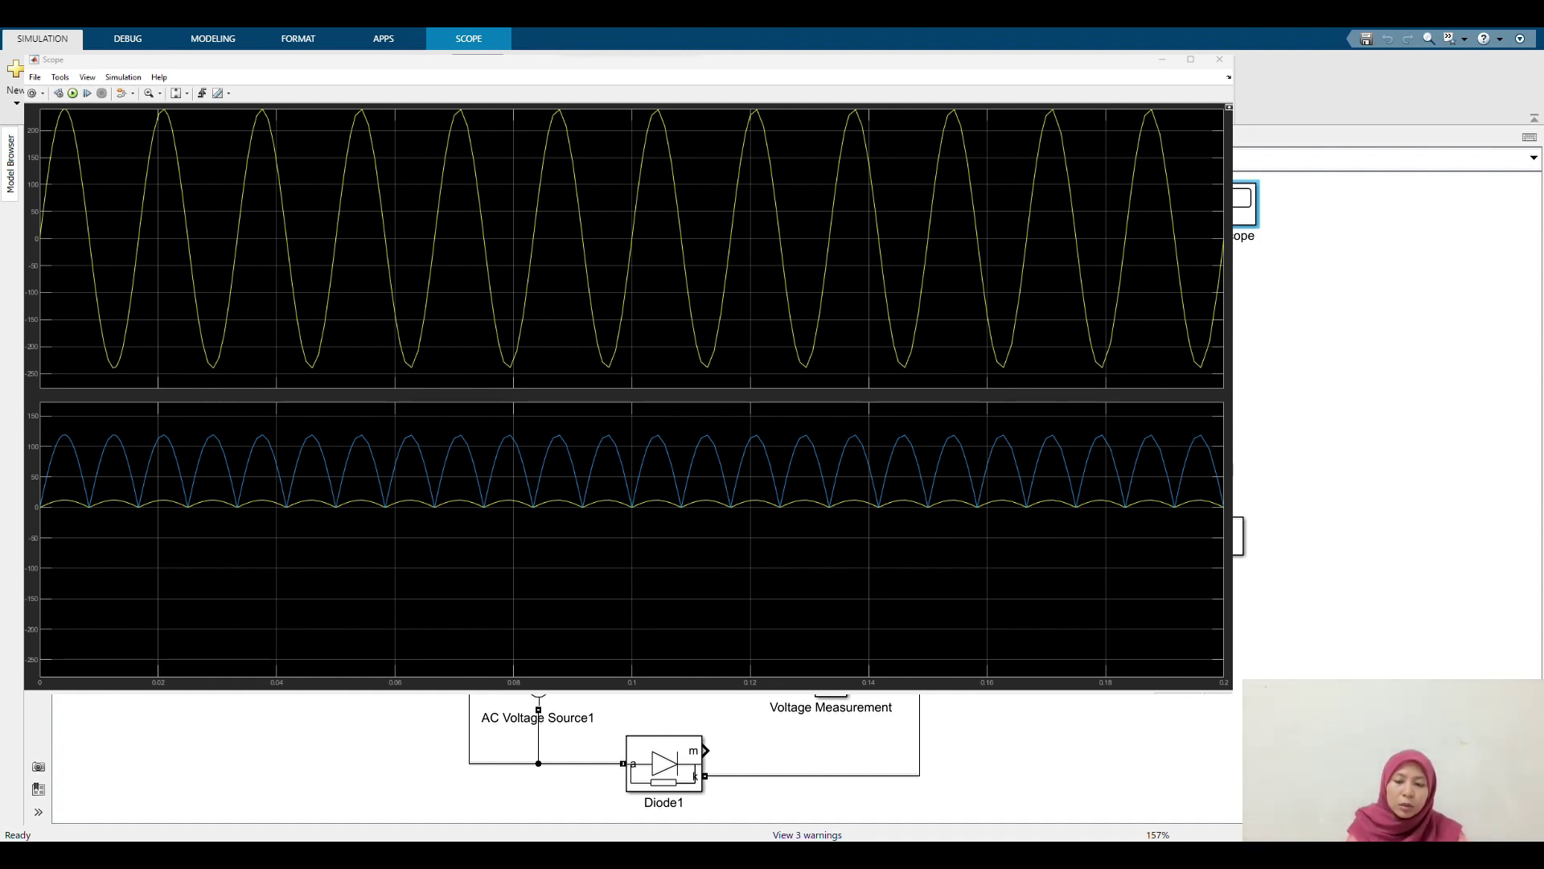
{"action": "left_click", "coordinate": [55, 751]}
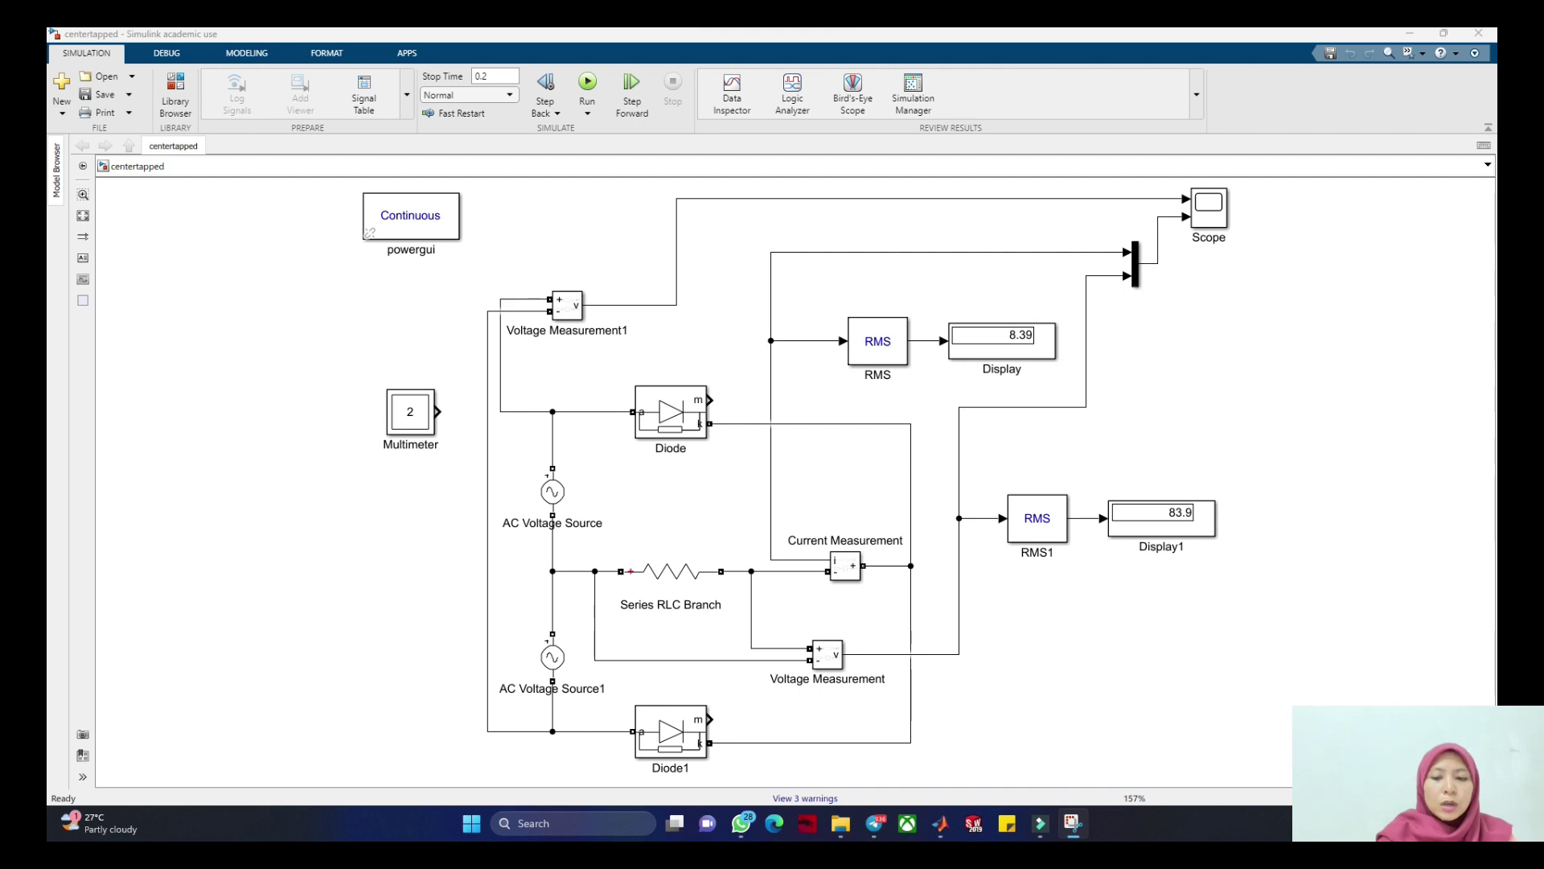